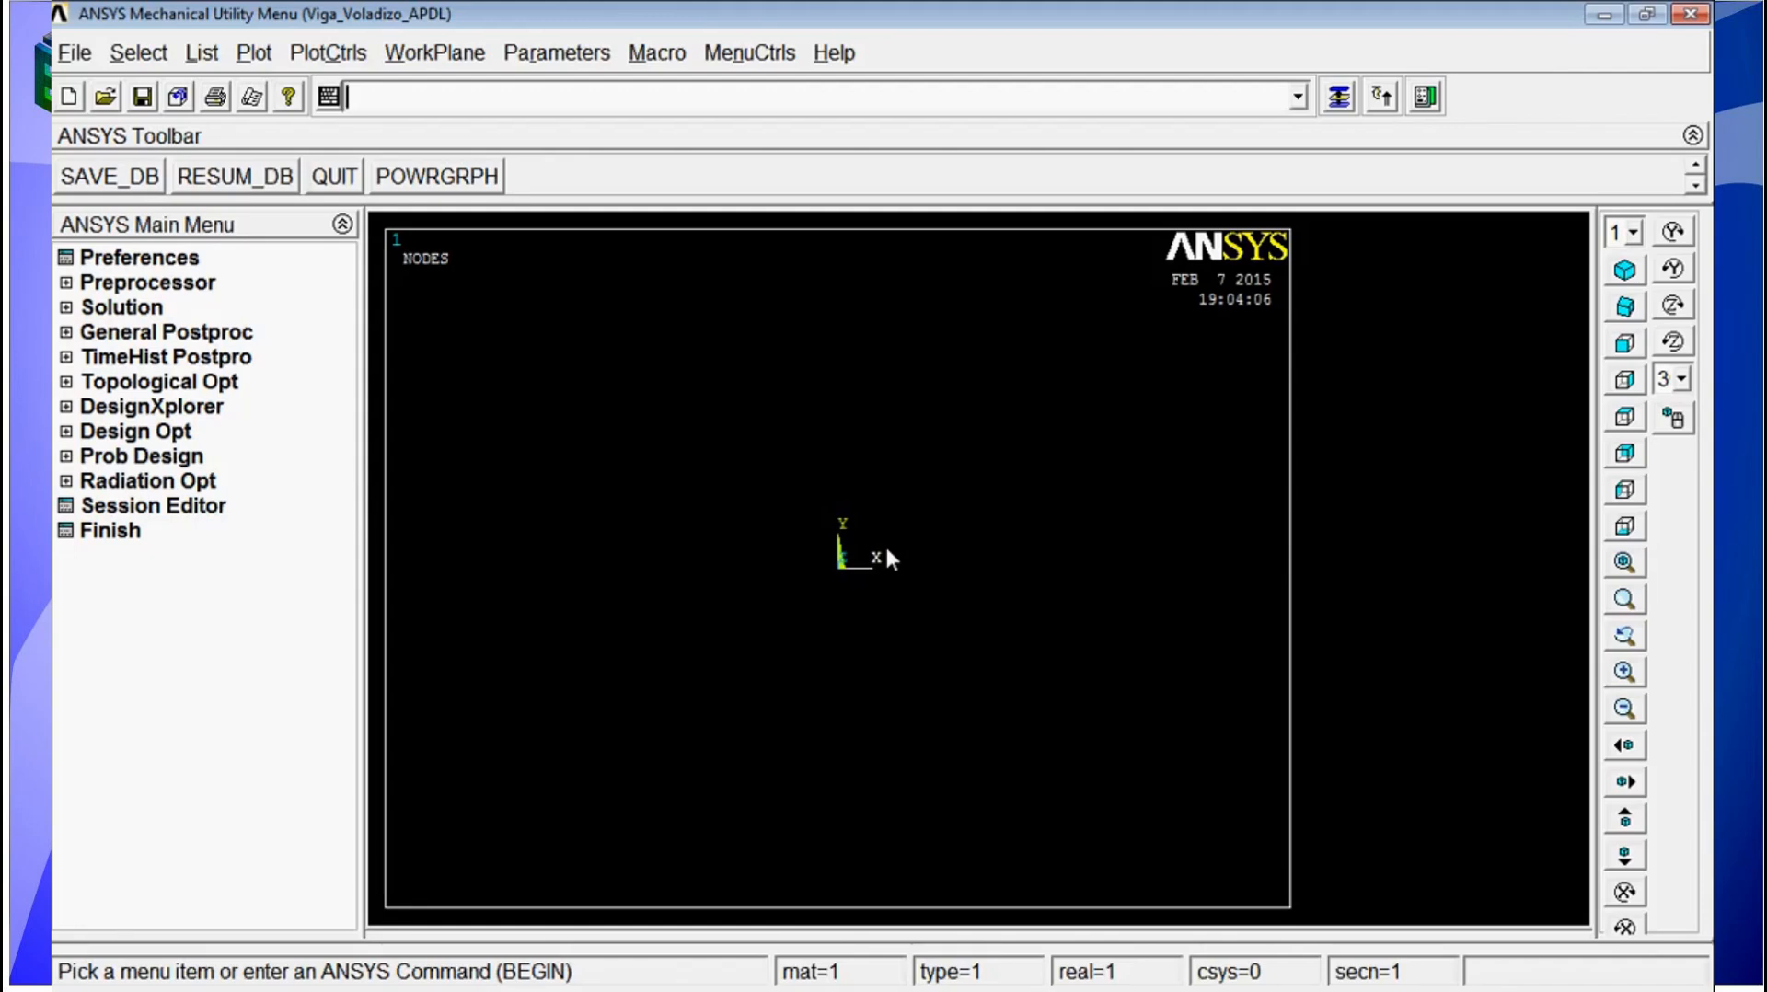
Step: Enter the preprocessor with the /PREP7 command
{"action": "left_click", "coordinate": [156, 286]}
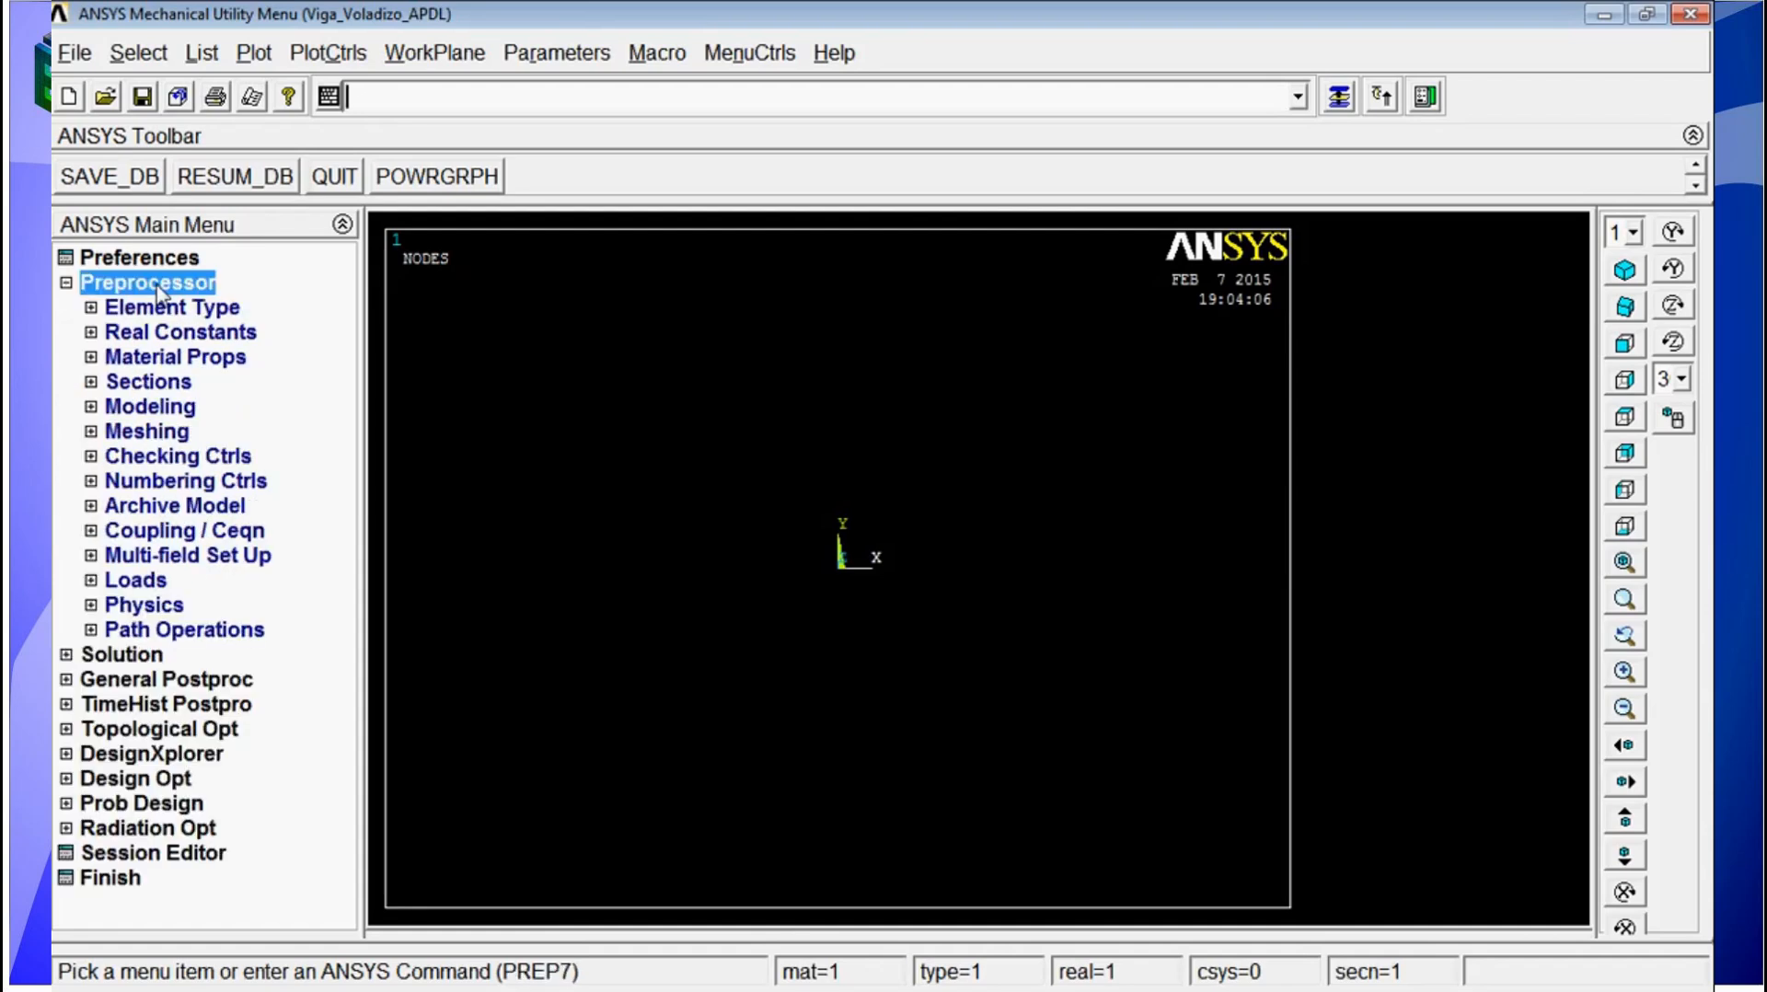
{"action": "type", "text": "/"}
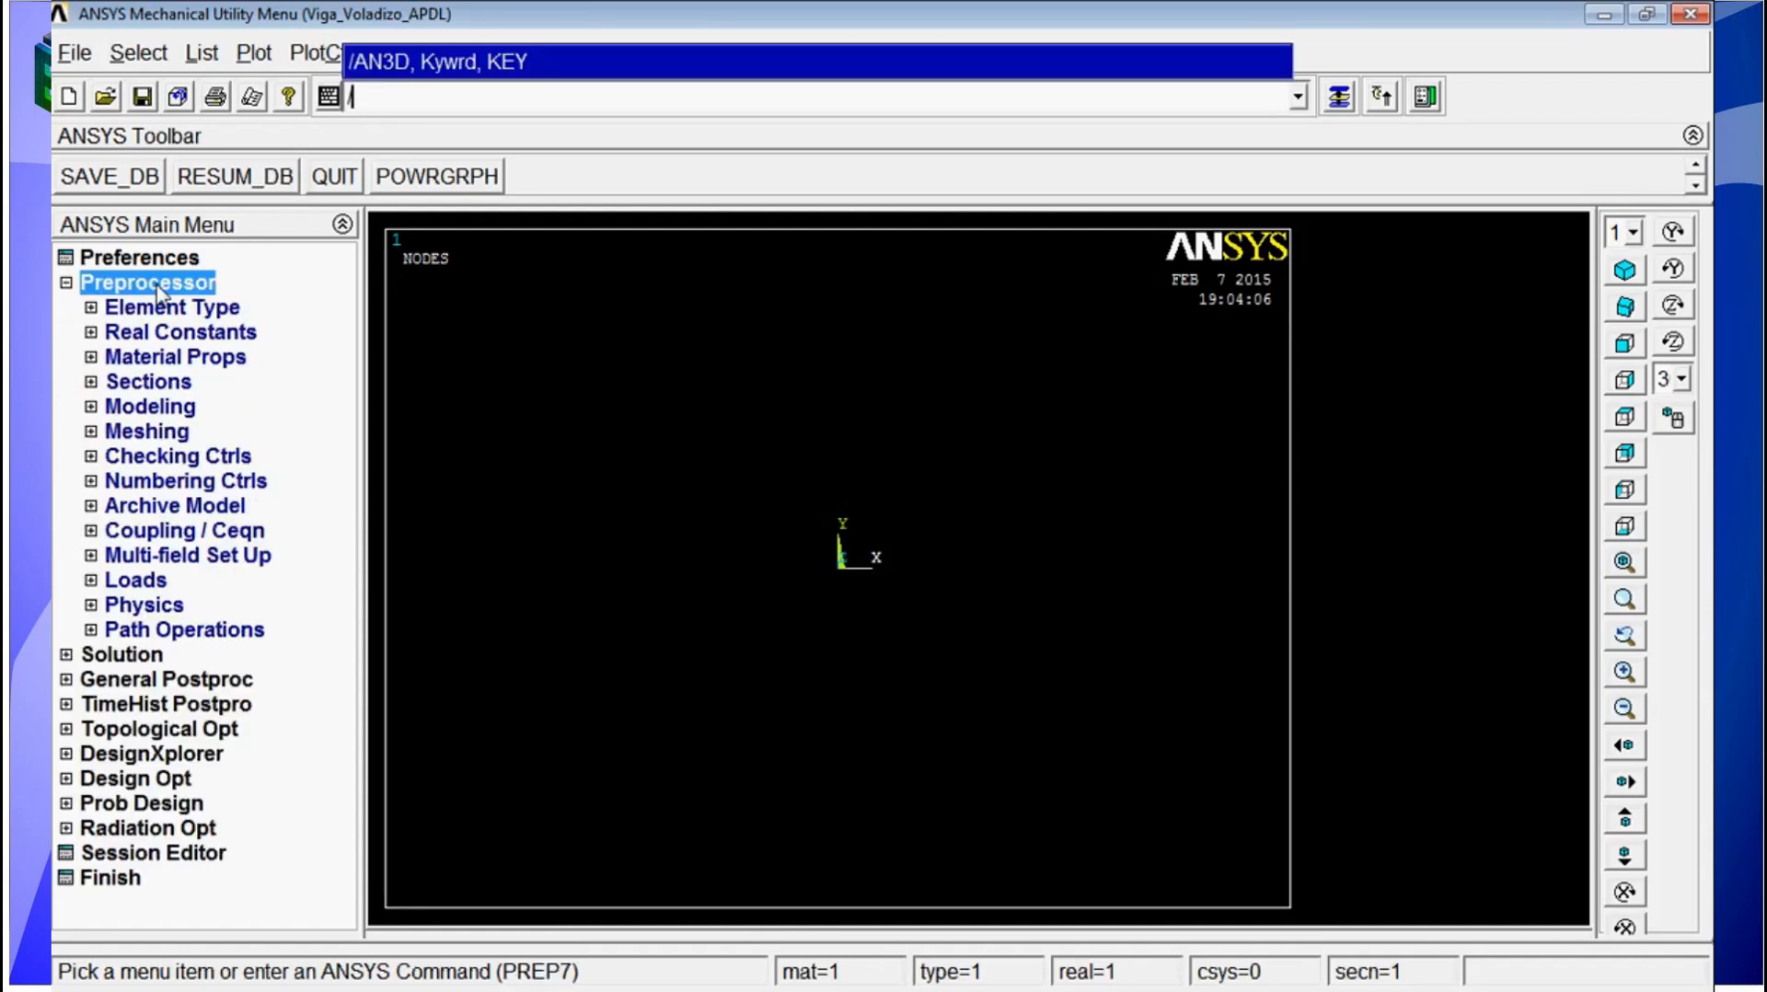
{"action": "type", "text": "prep7"}
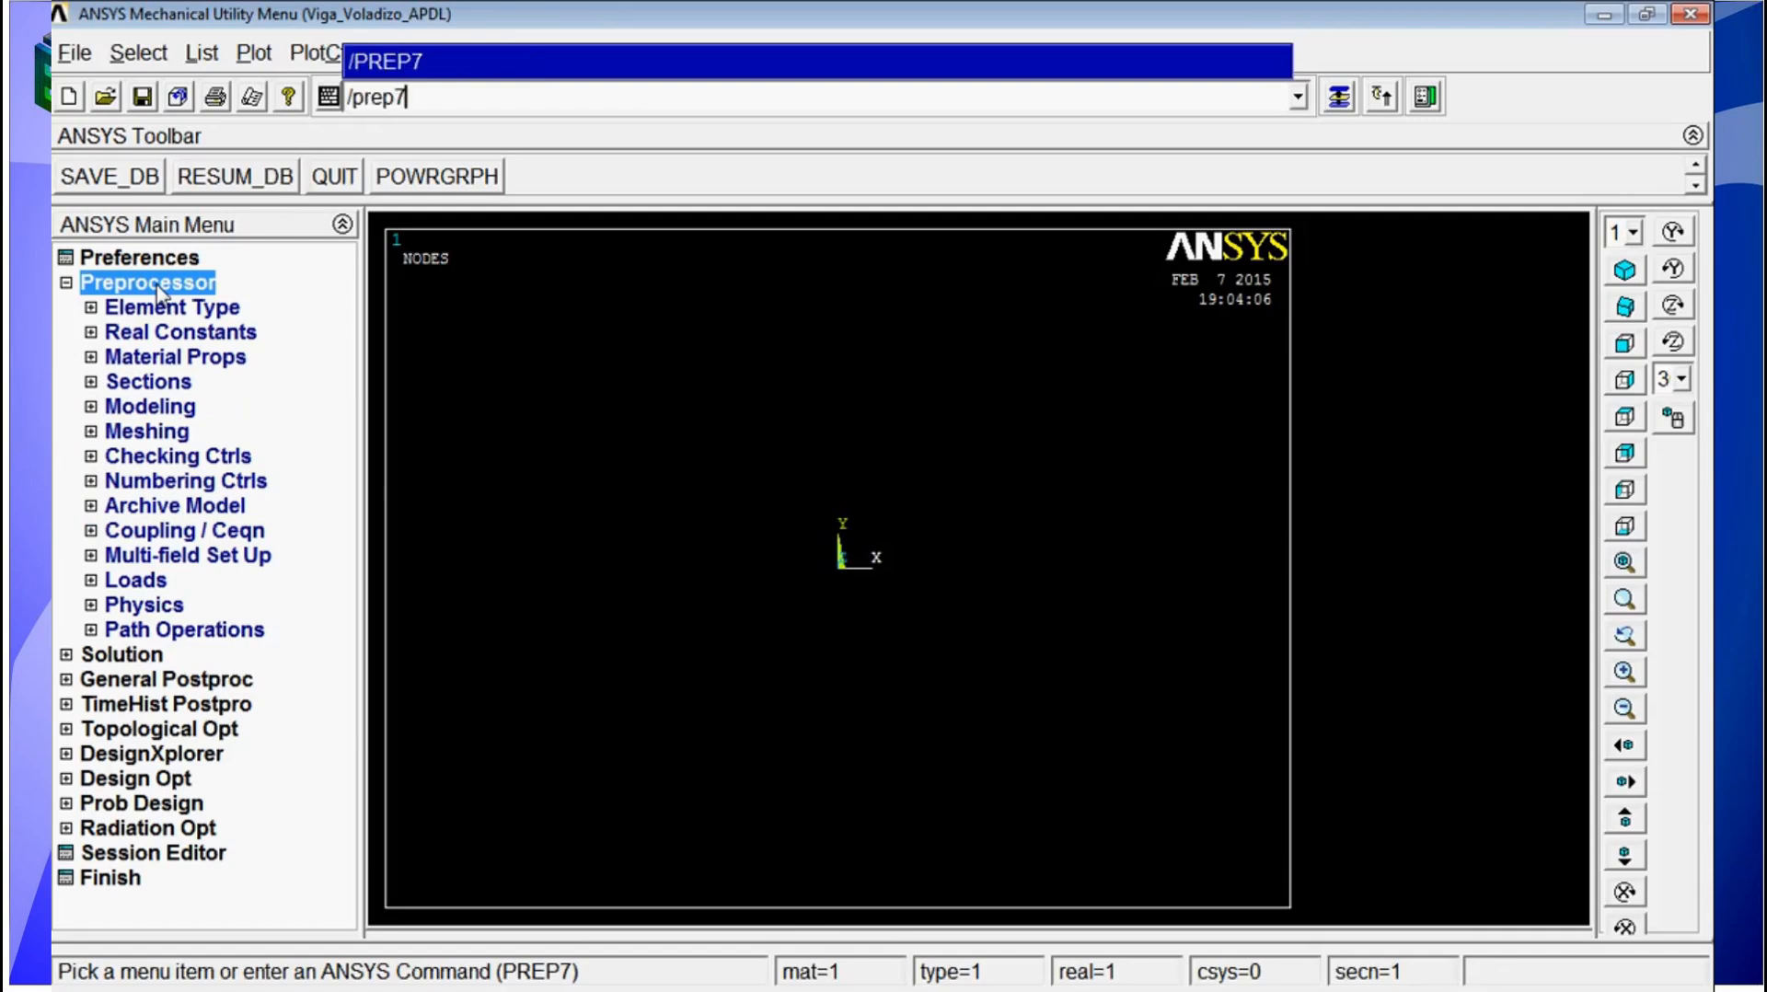
{"action": "key", "text": "Return"}
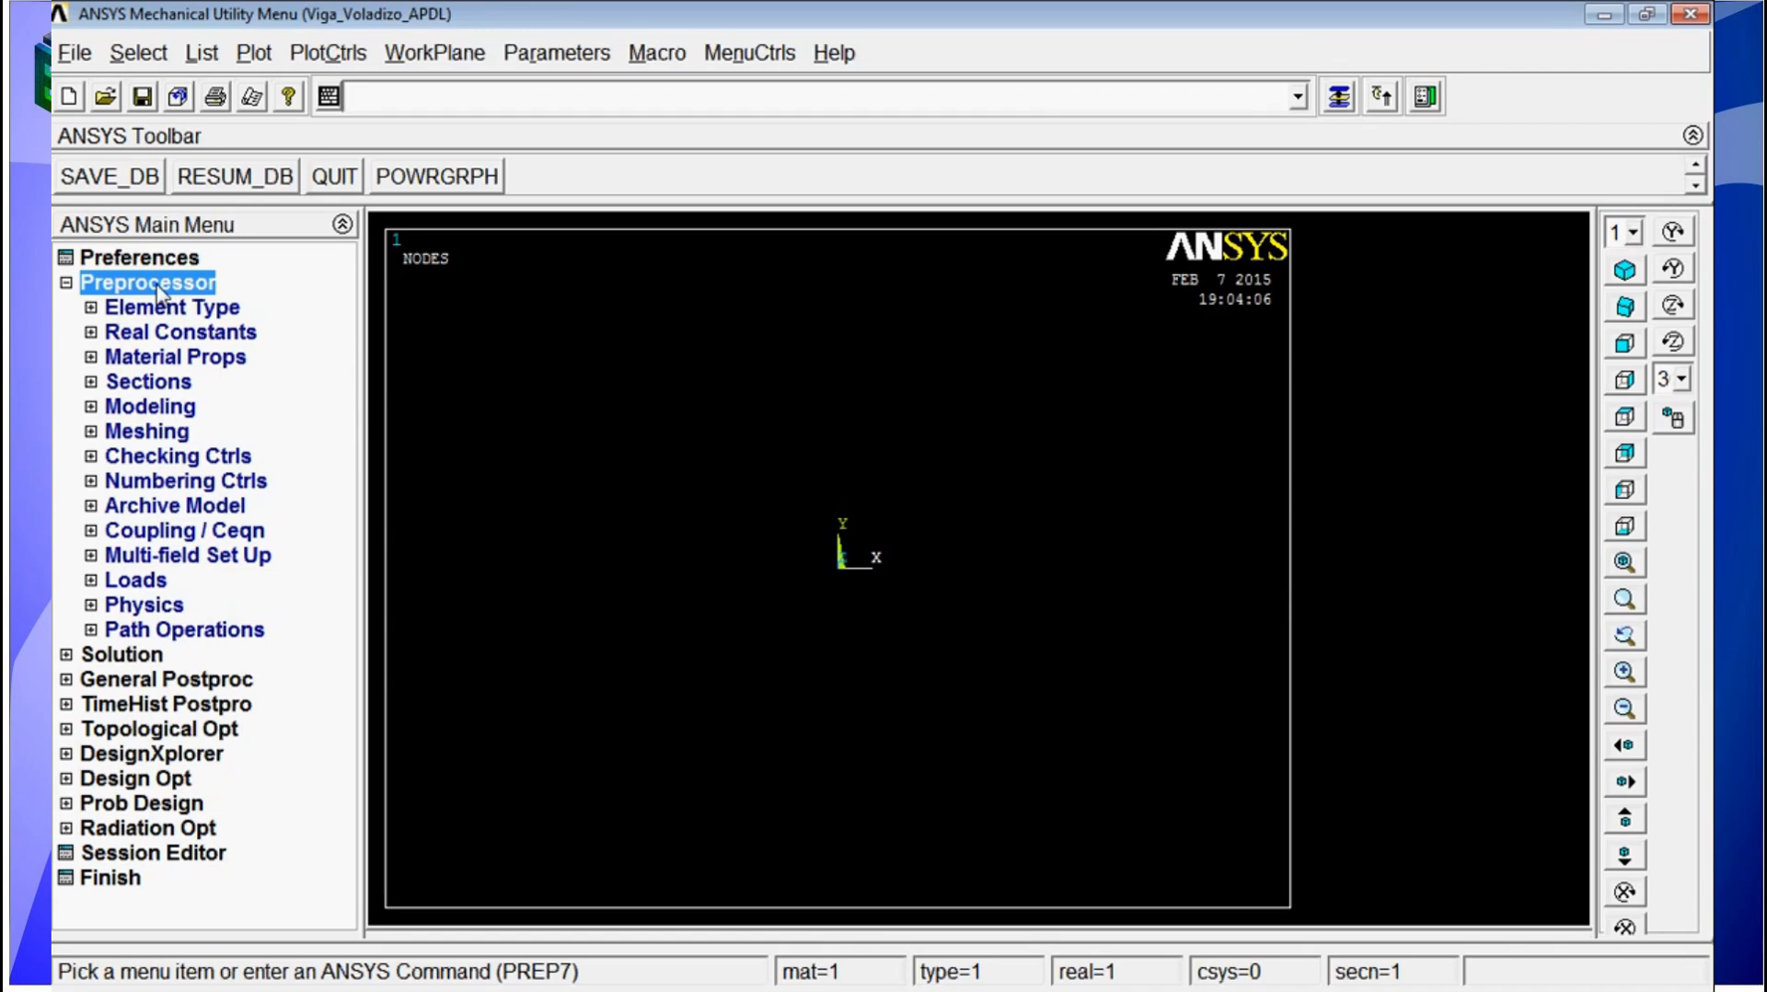
Step: Create a keypoint at the origin (0,0,0) with the K command, leaving its number blank
{"action": "type", "text": "k"}
{"action": "type", "text": ","}
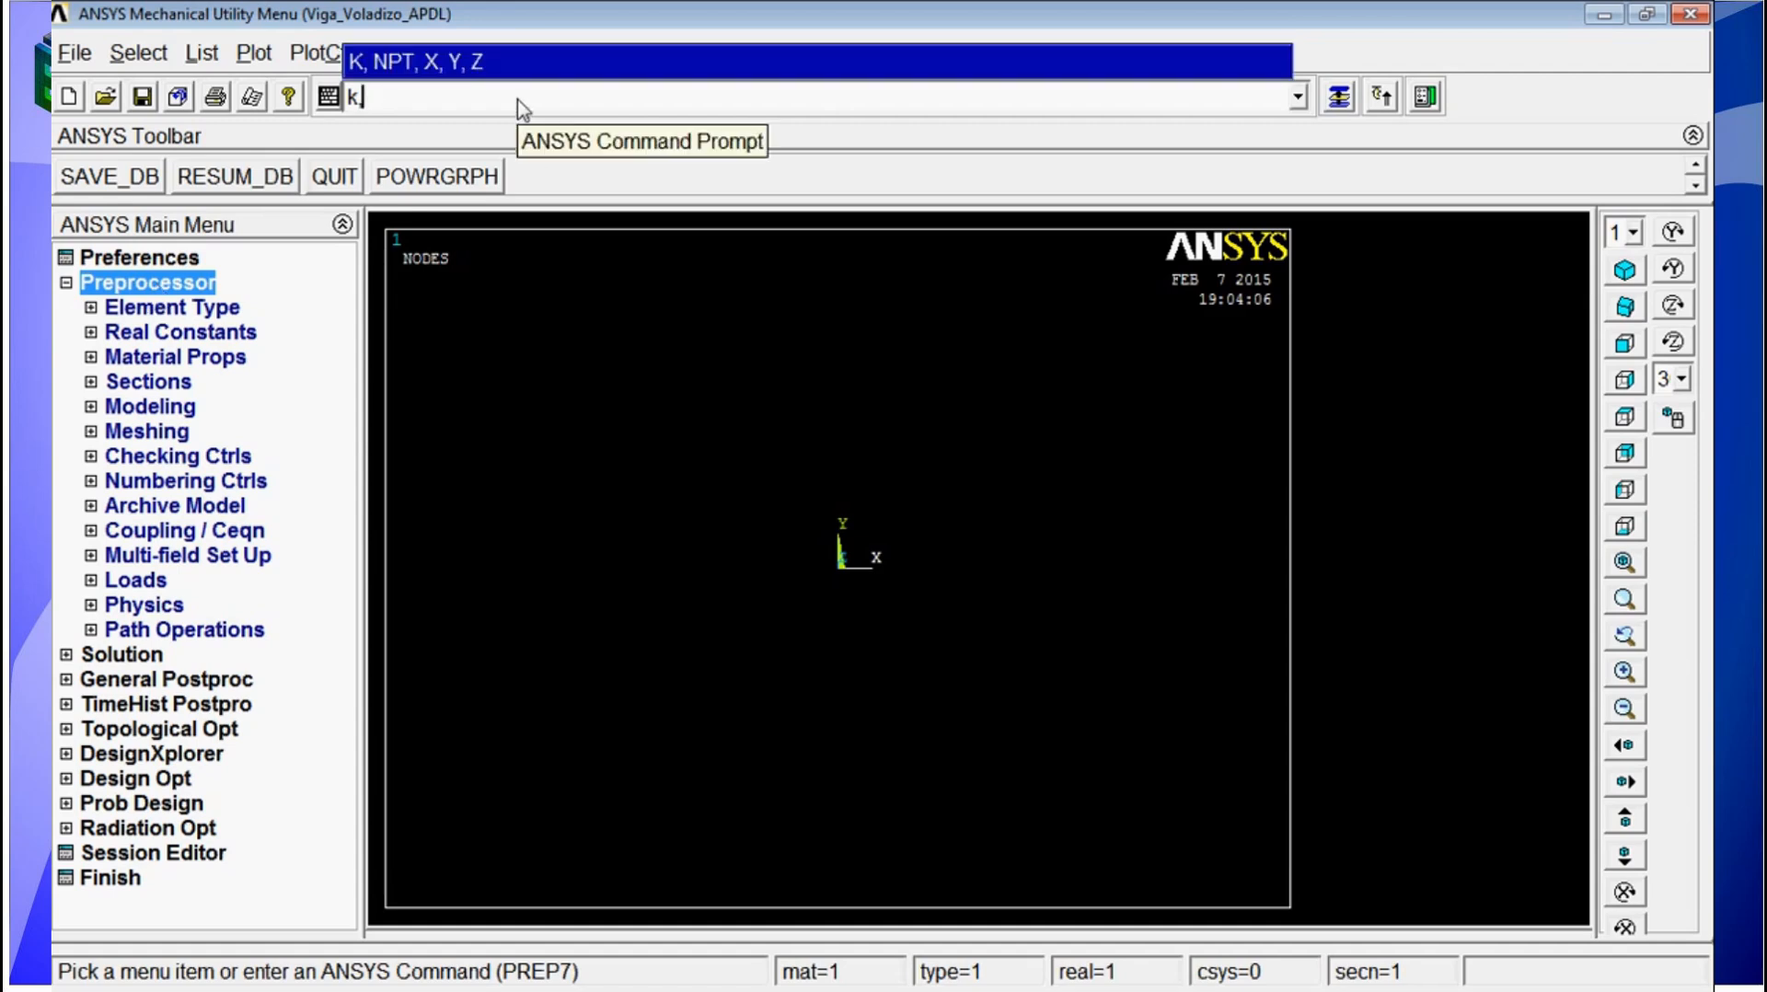
{"action": "type", "text": ","}
{"action": "type", "text": "0,0,0"}
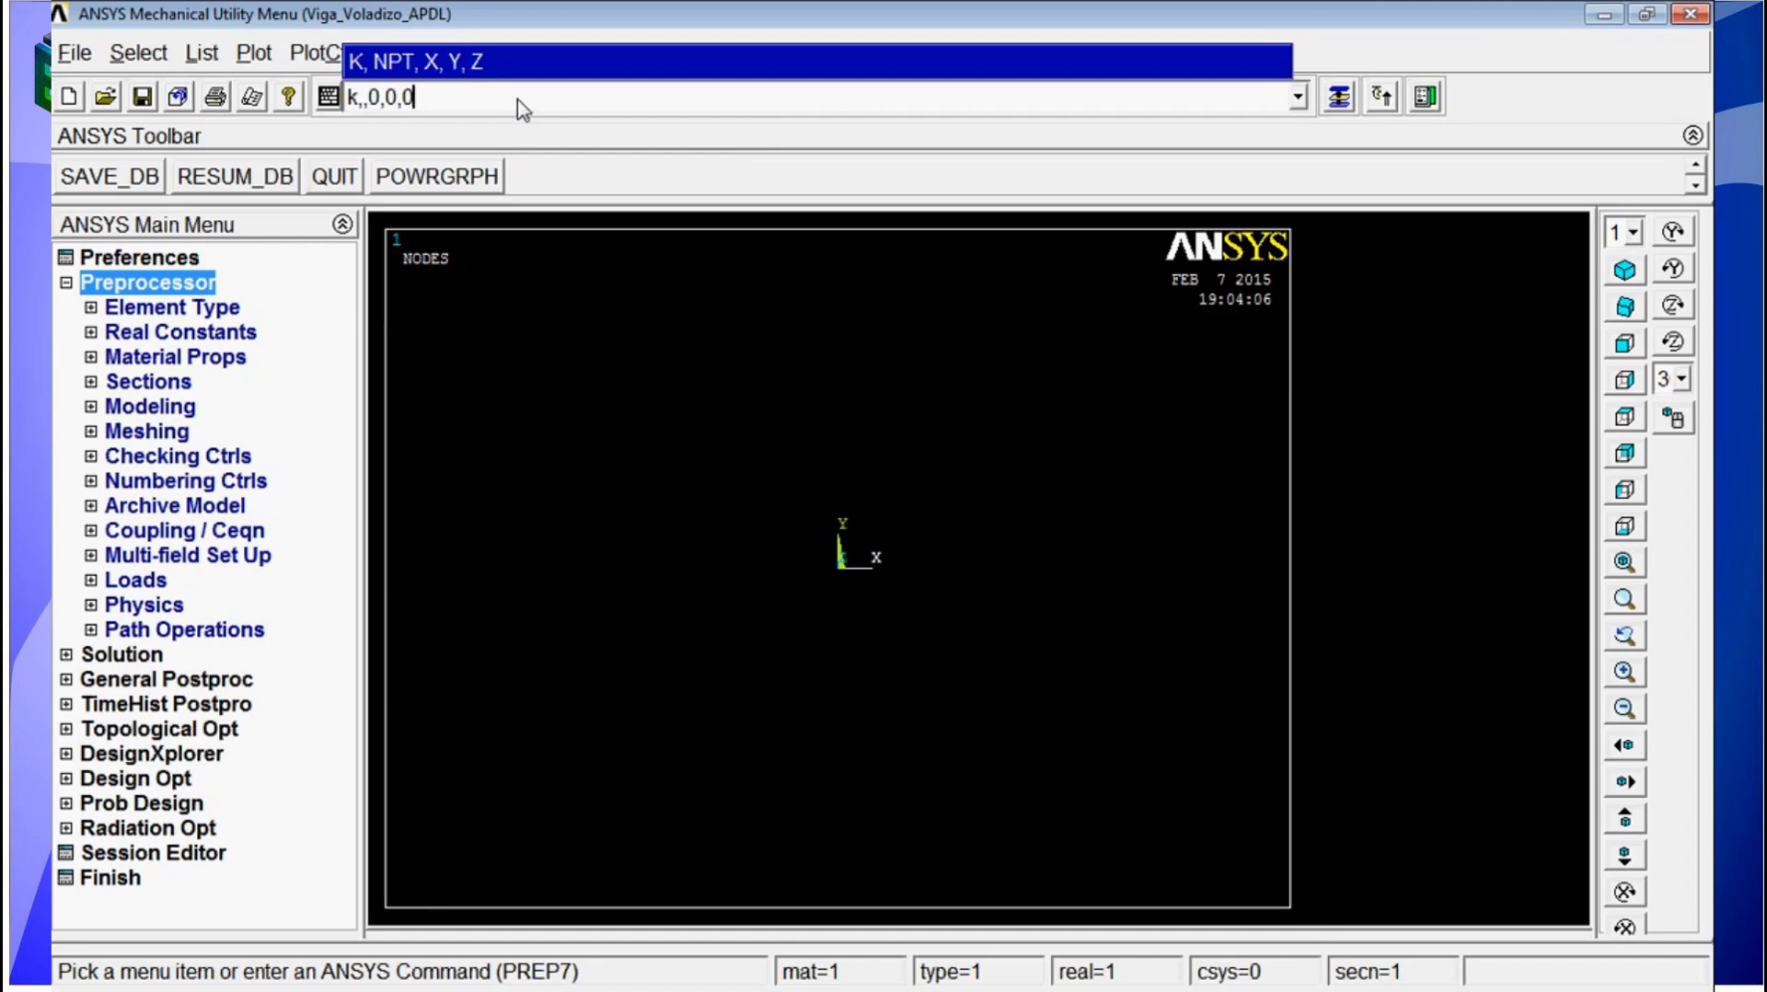
{"action": "key", "text": "Return"}
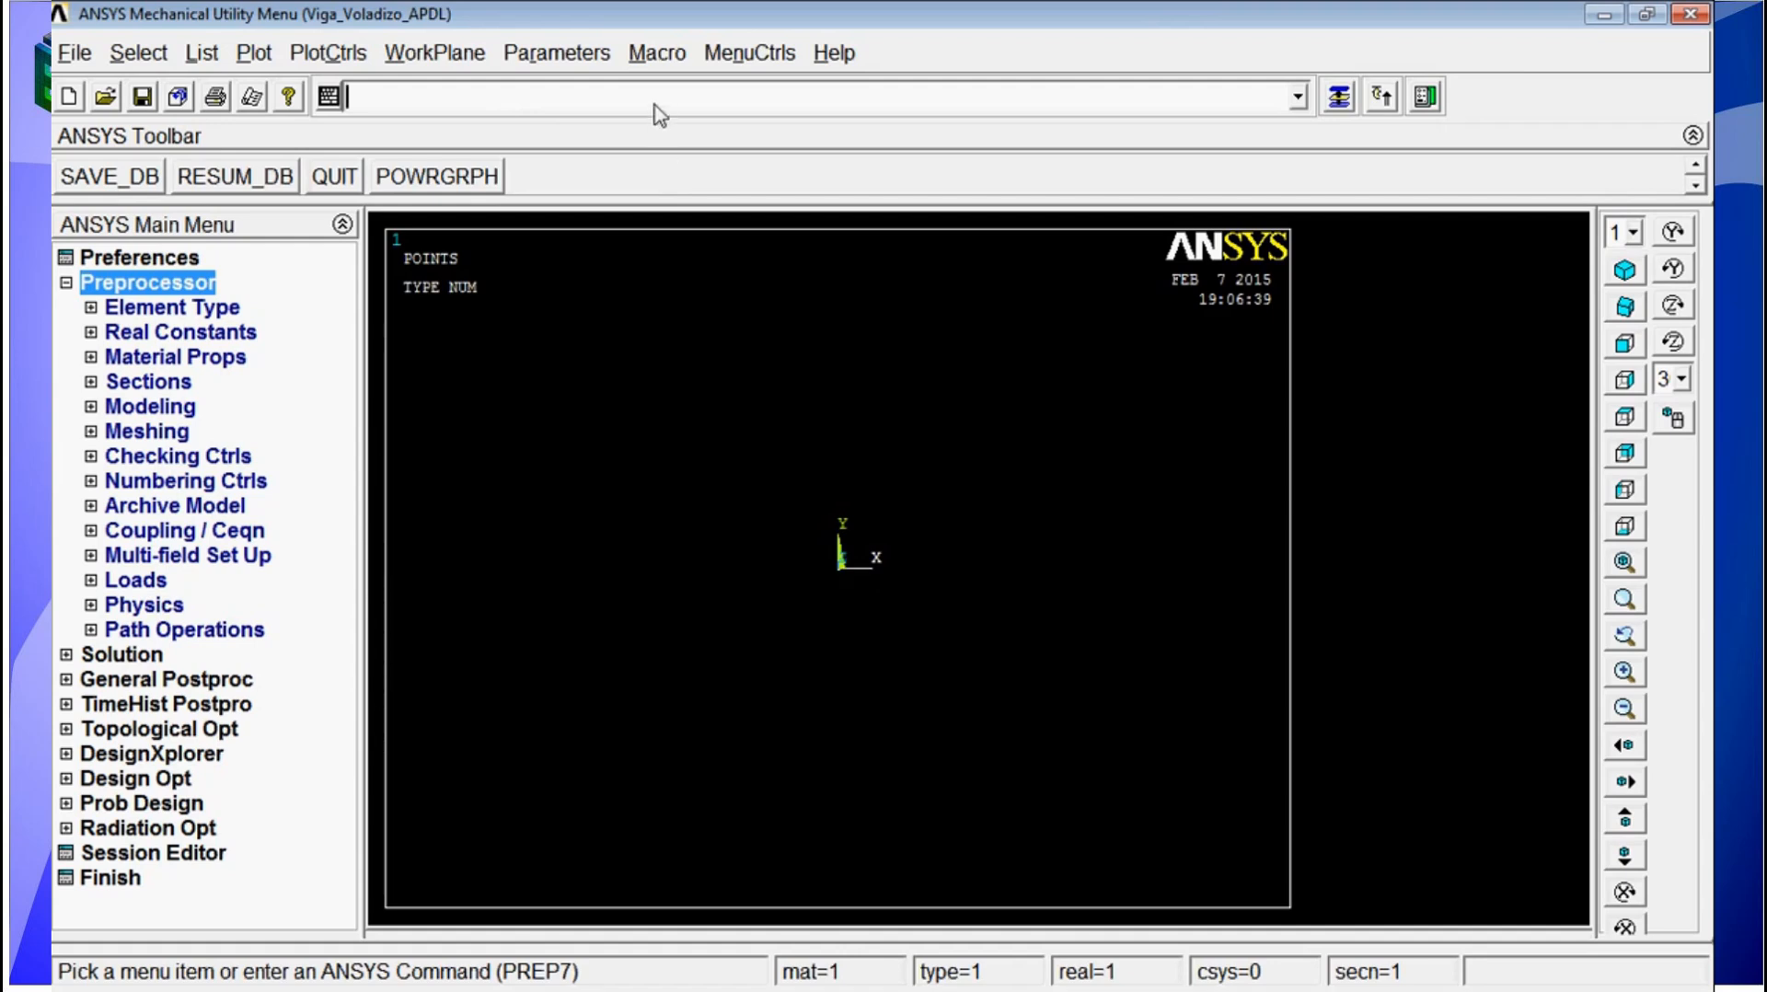
Step: Create a second keypoint at X = 1 with the K command, leaving its number blank
{"action": "type", "text": "k"}
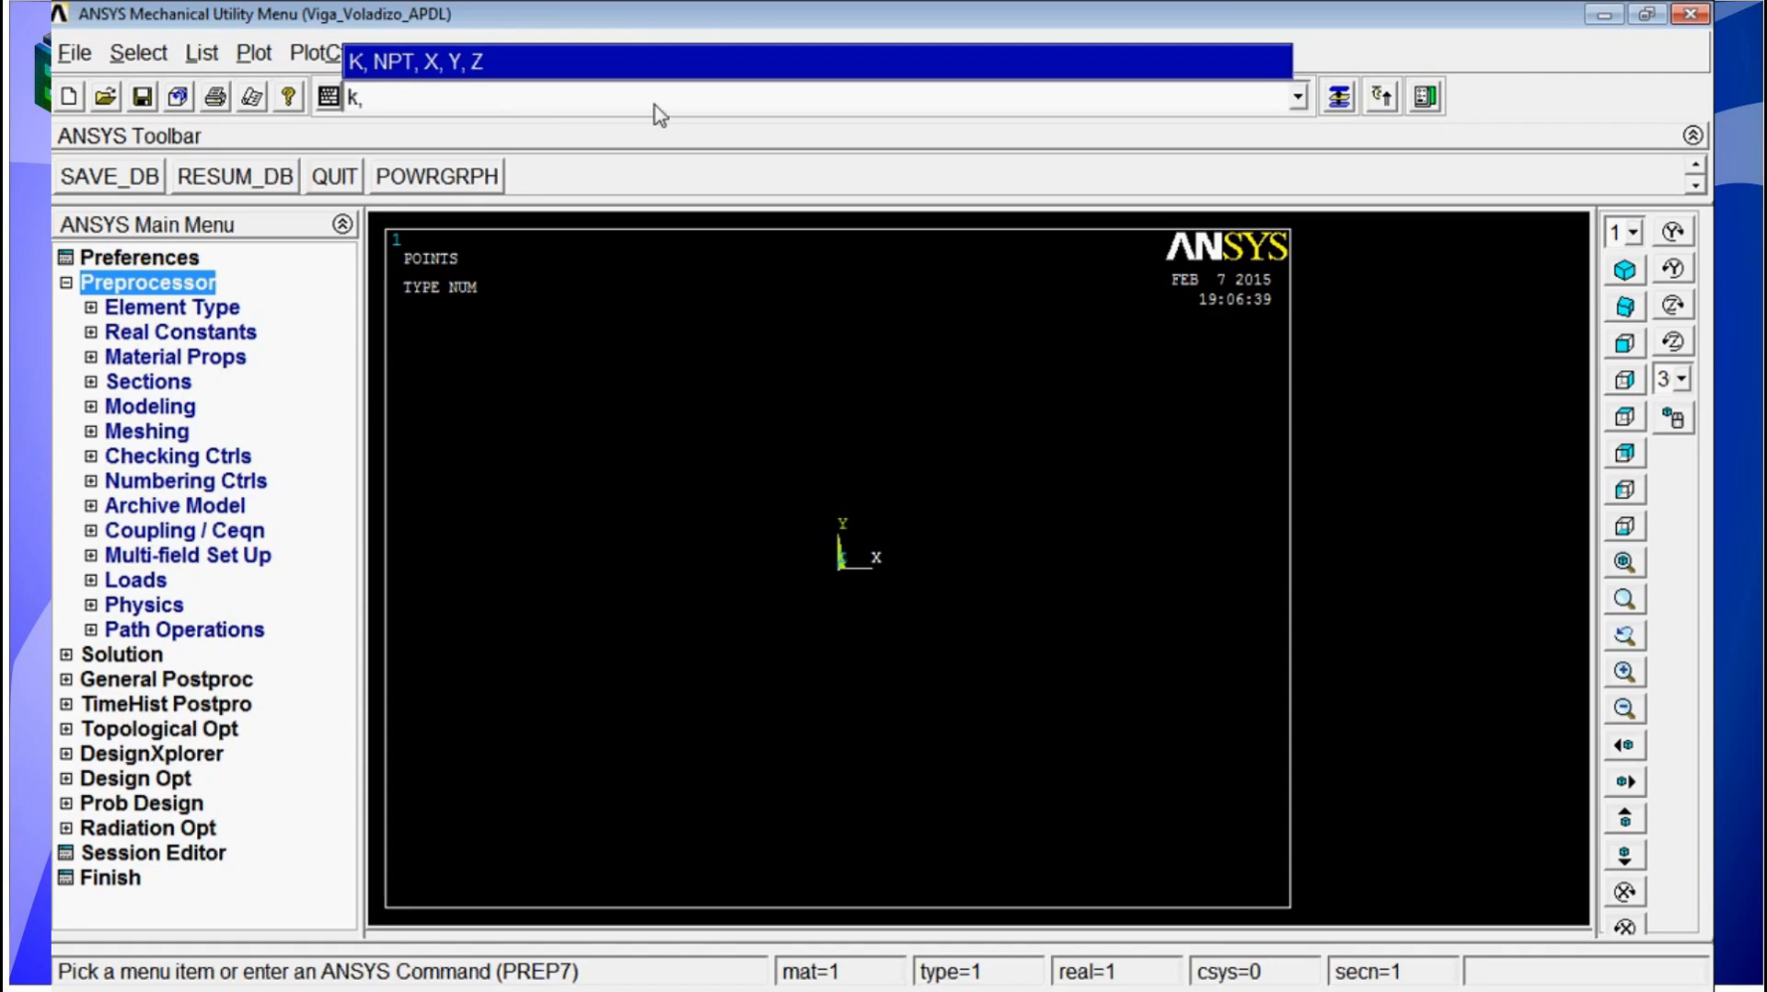
{"action": "type", "text": ",,1"}
{"action": "key", "text": "Return"}
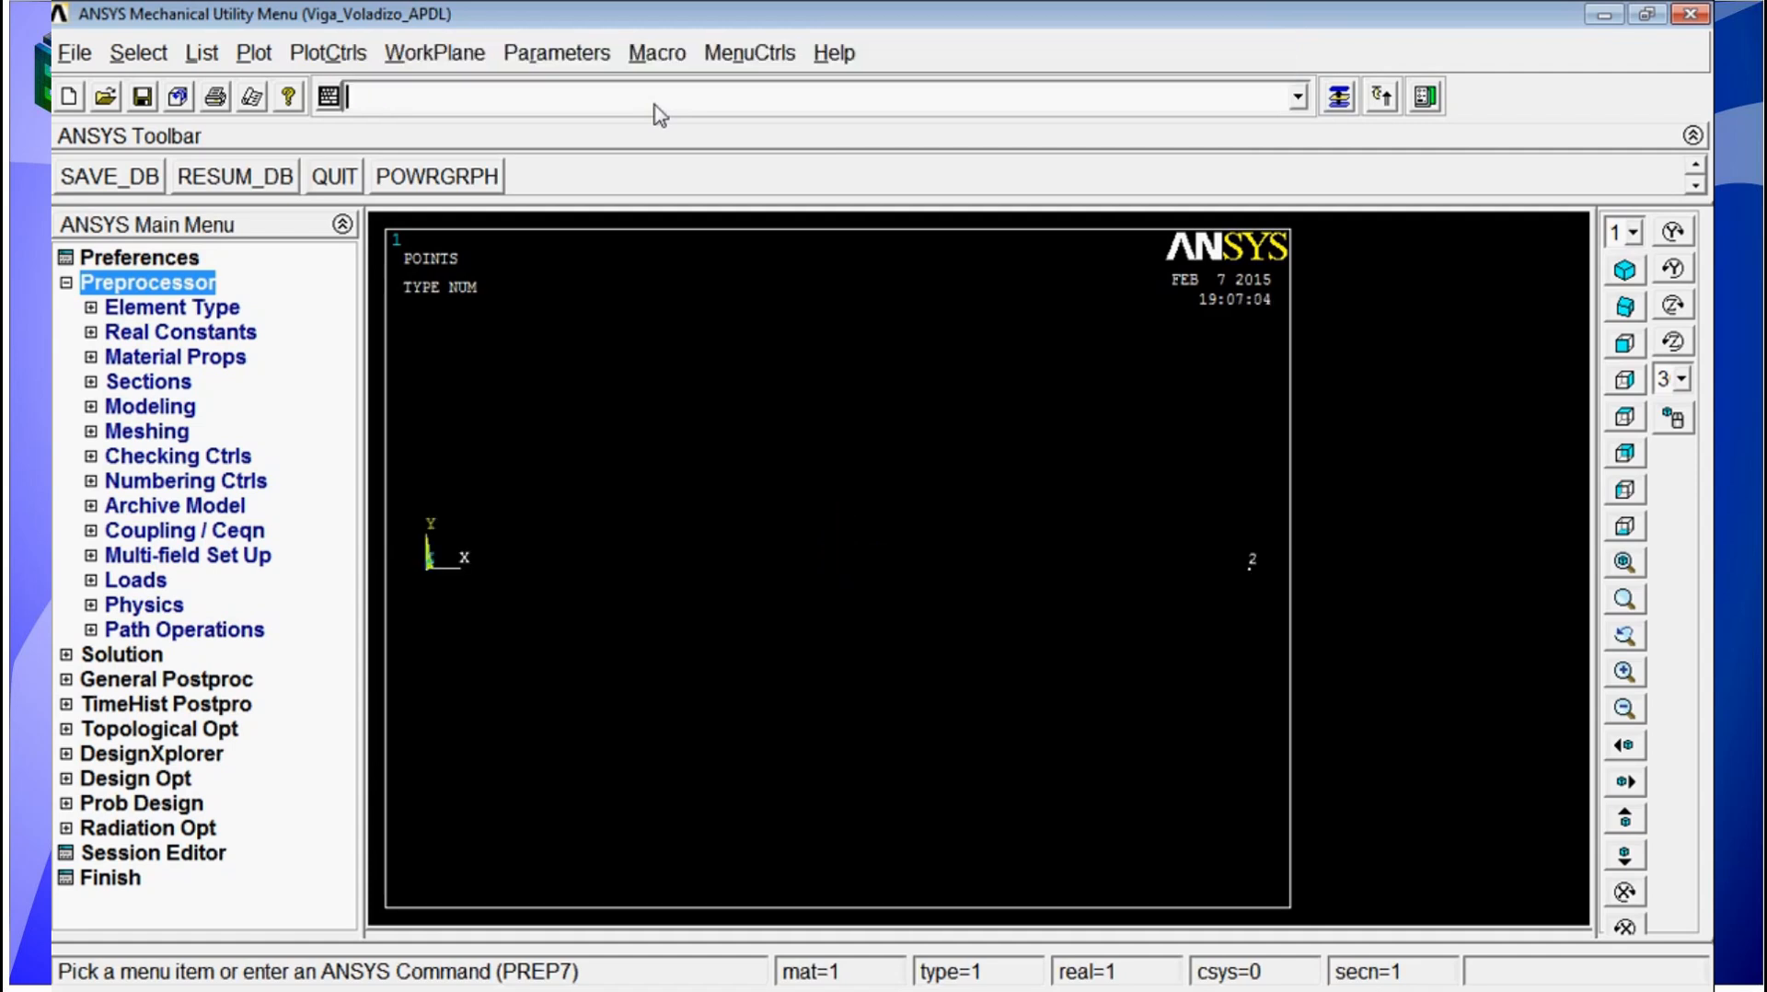
Step: Create a straight line between keypoints 1 and 2 with the L command
{"action": "left_click", "coordinate": [1623, 272]}
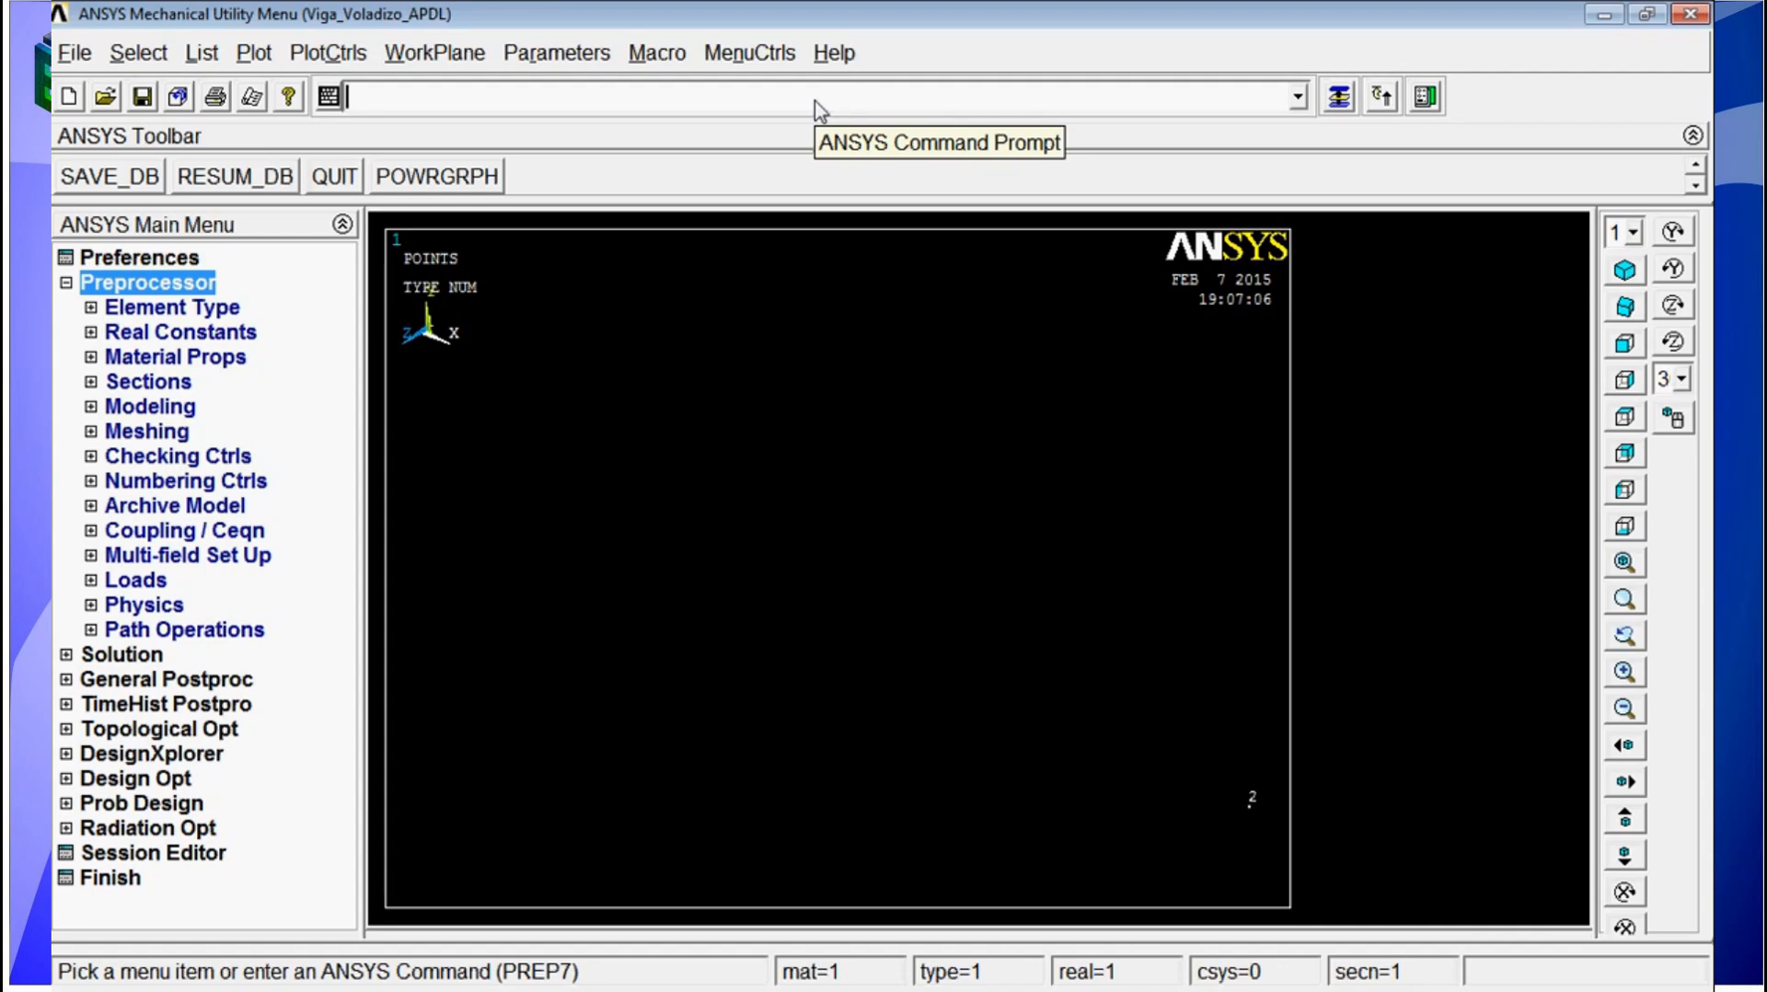
{"action": "type", "text": "l"}
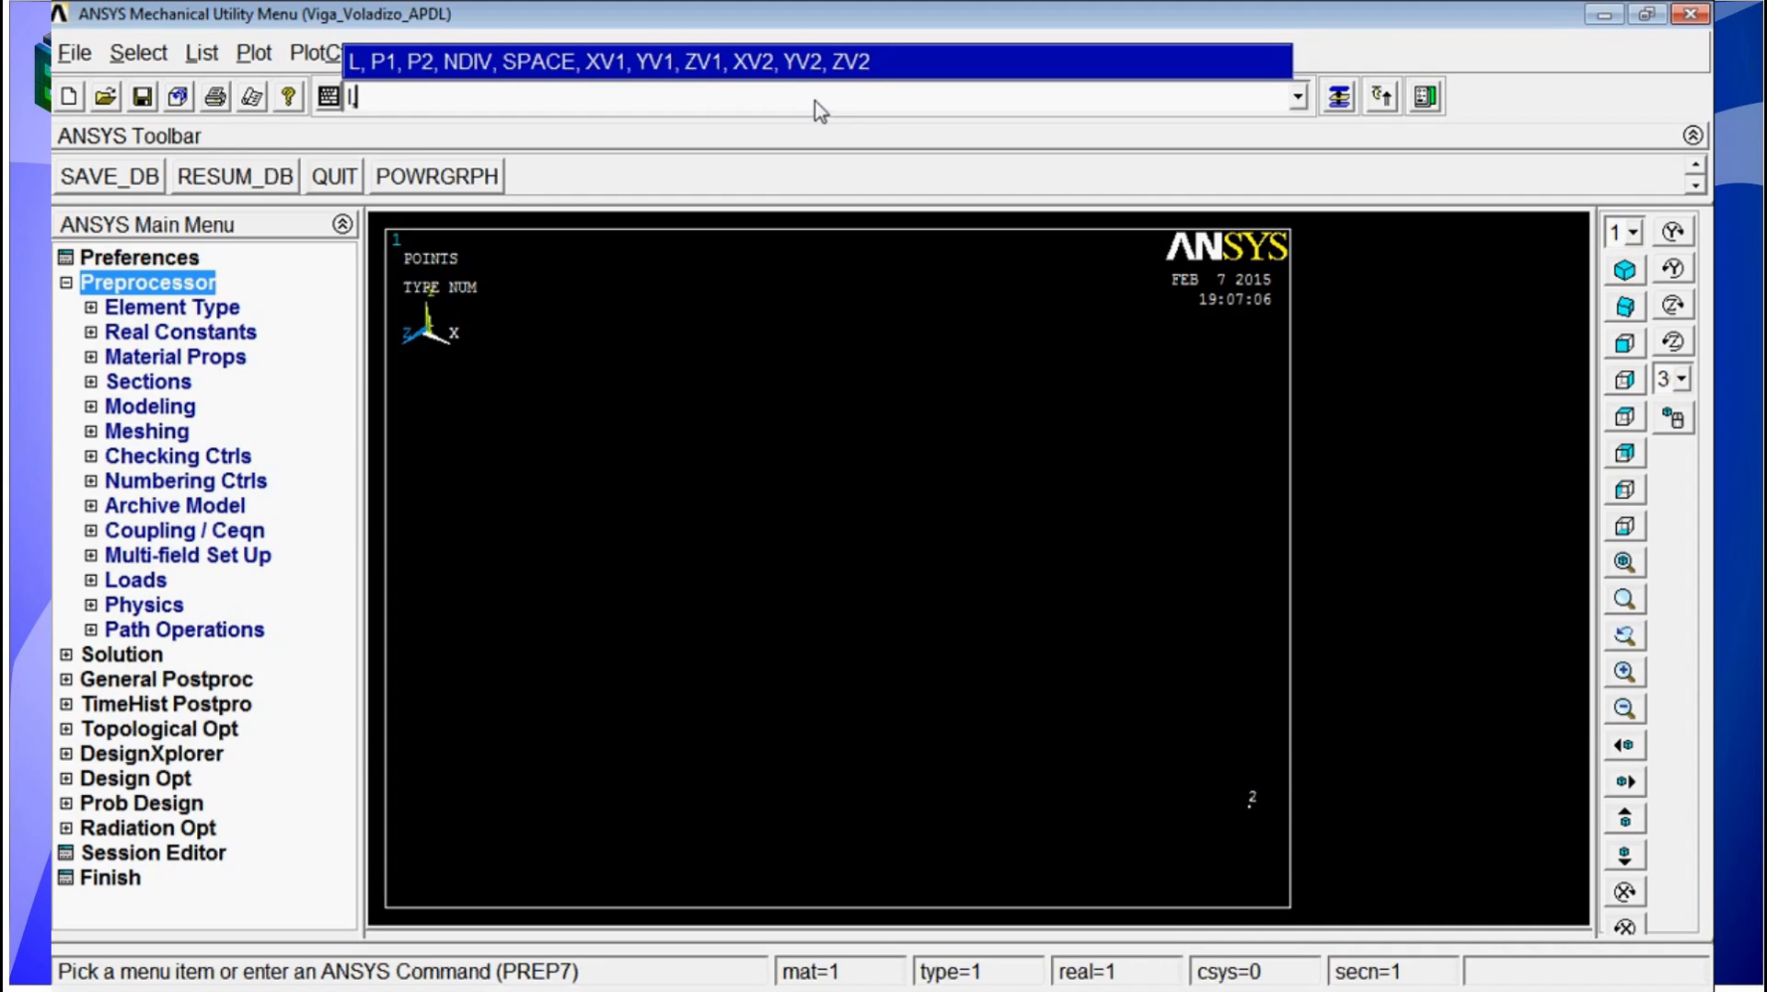
{"action": "type", "text": ",1,2"}
{"action": "key", "text": "Return"}
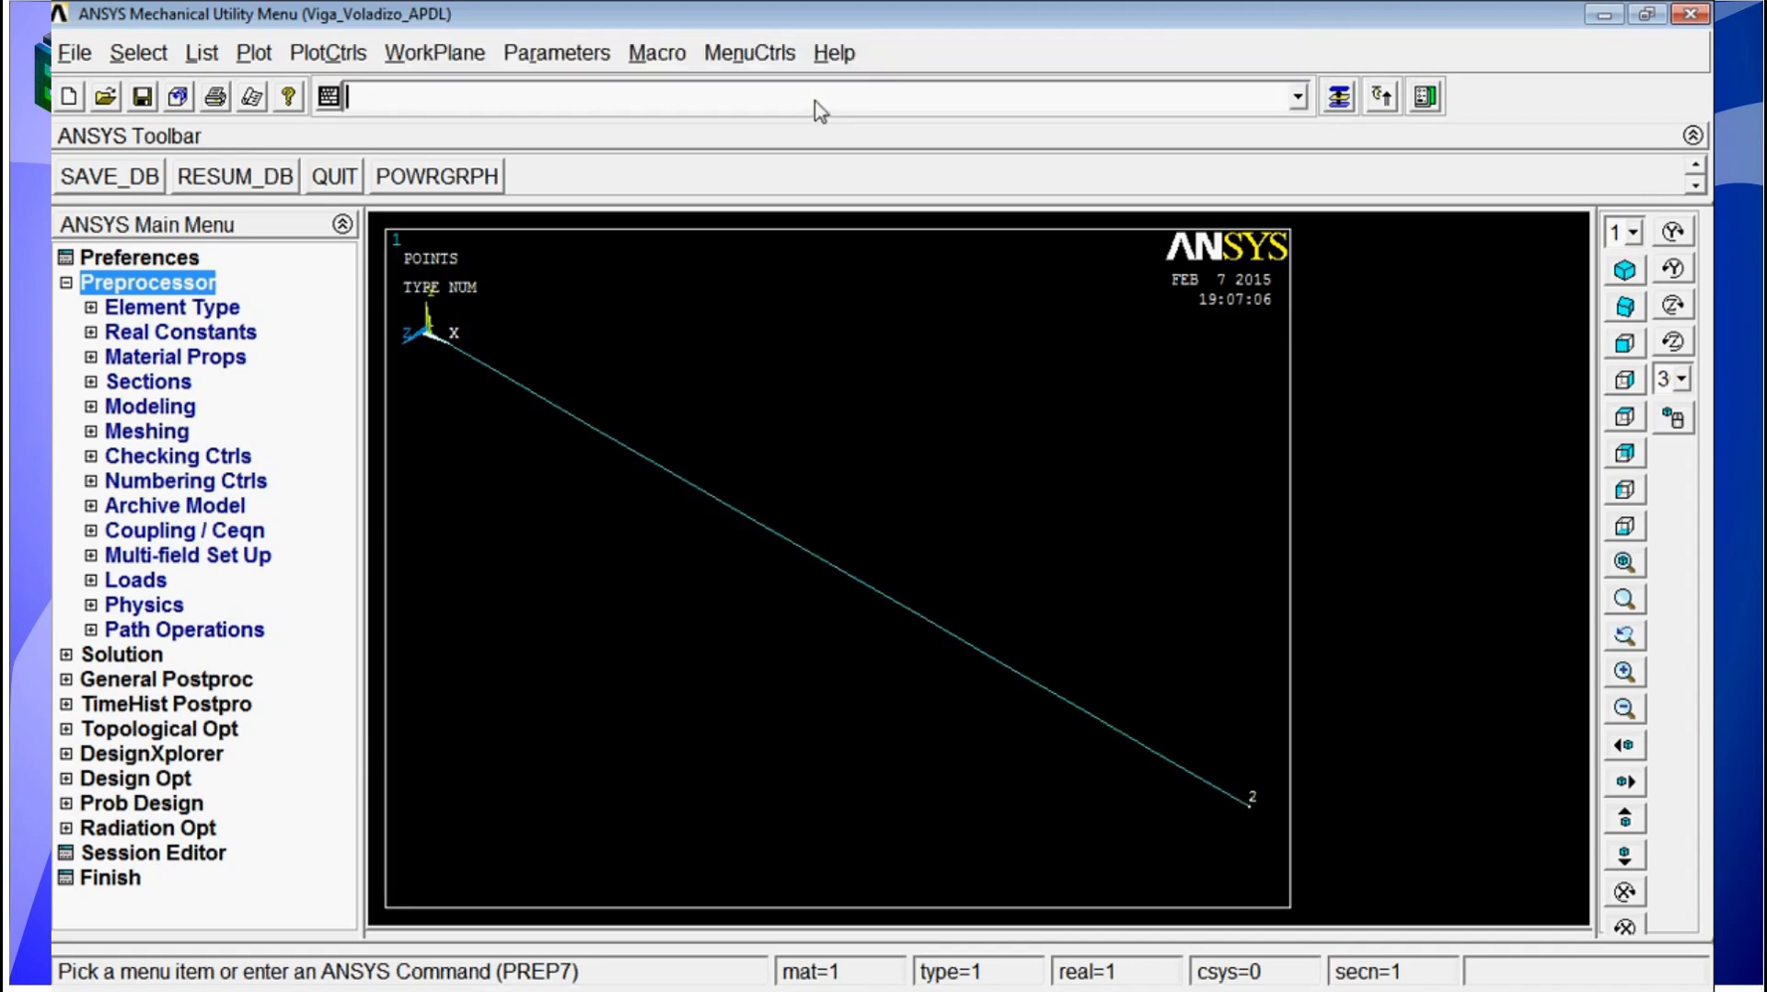
{"action": "type", "text": "l"}
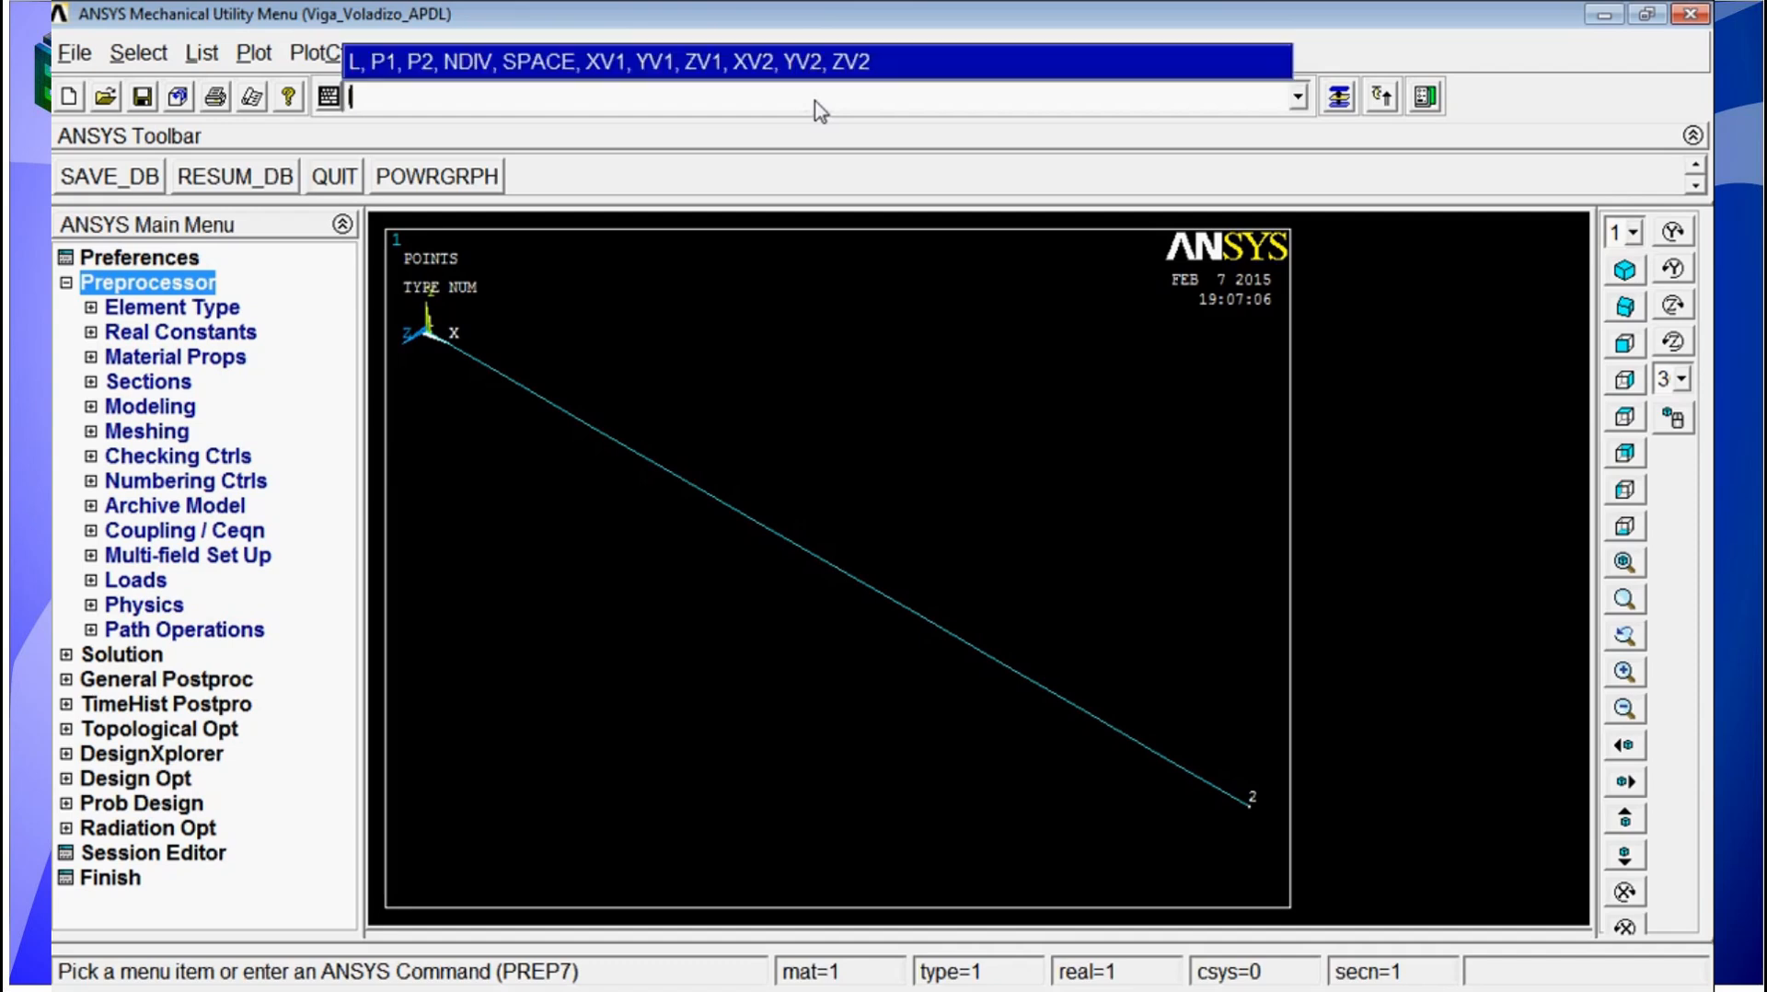
{"action": "type", "text": ",p"}
{"action": "key", "text": "Return"}
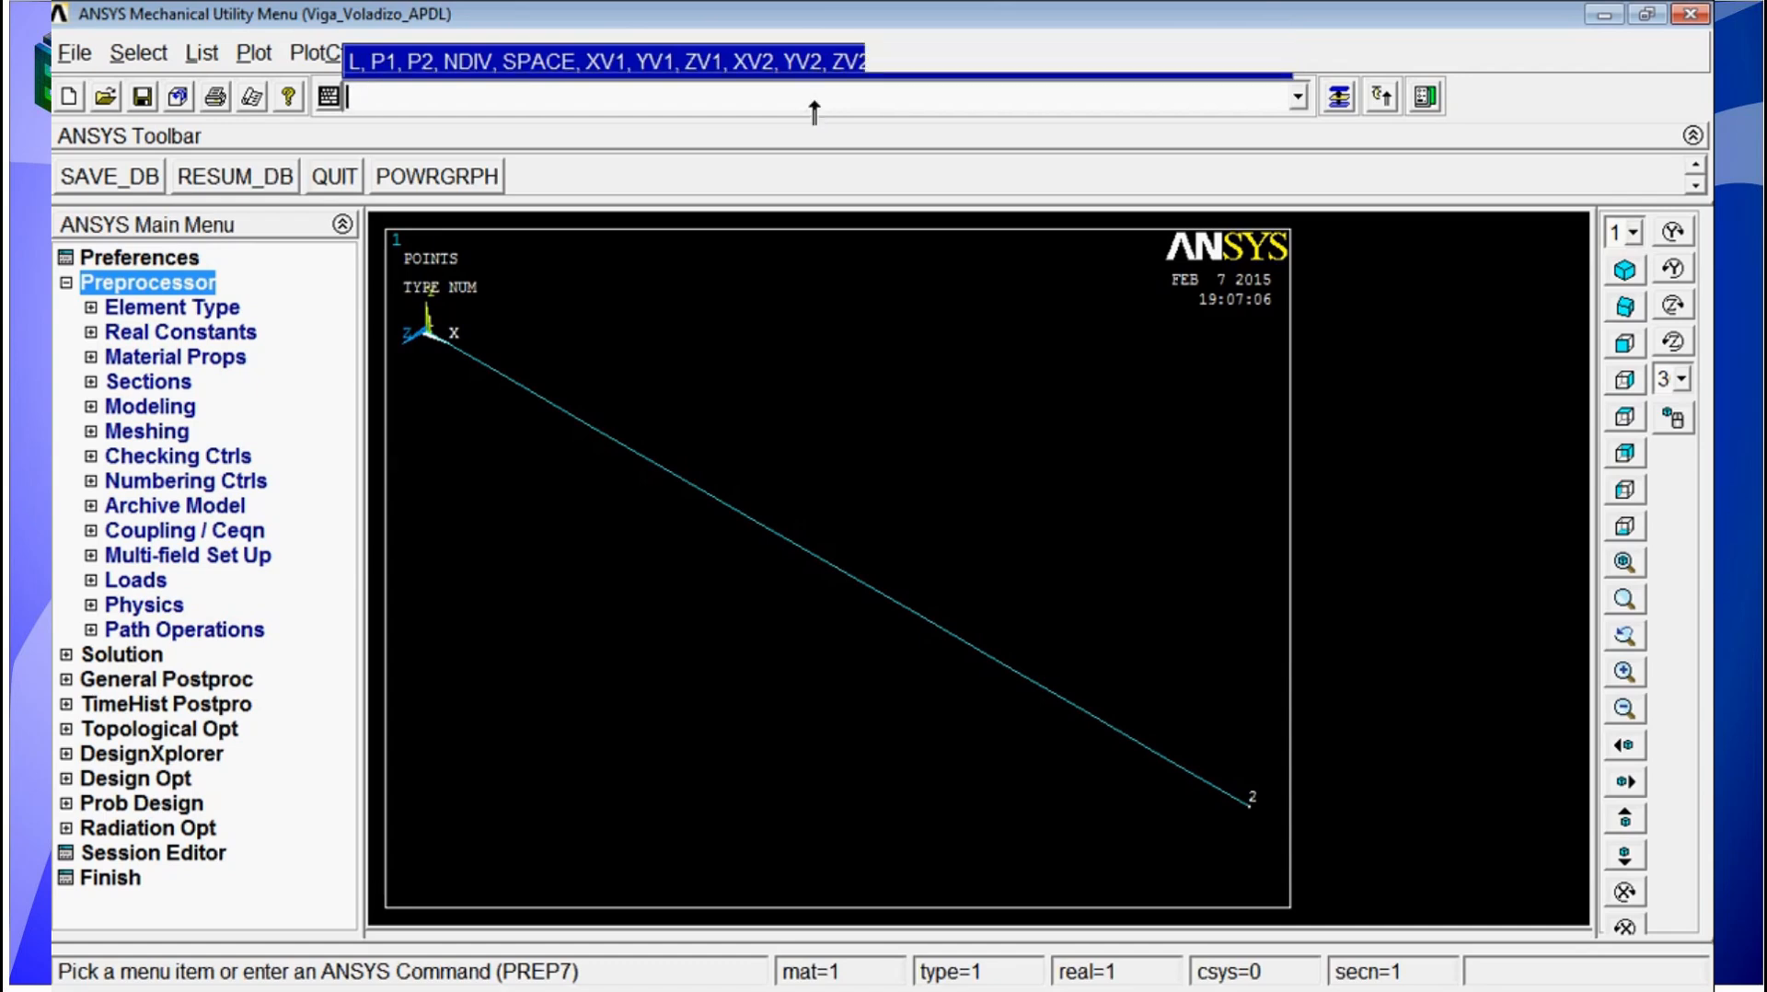
{"action": "left_click_drag", "start_coordinate": [241, 488], "coordinate": [281, 394]}
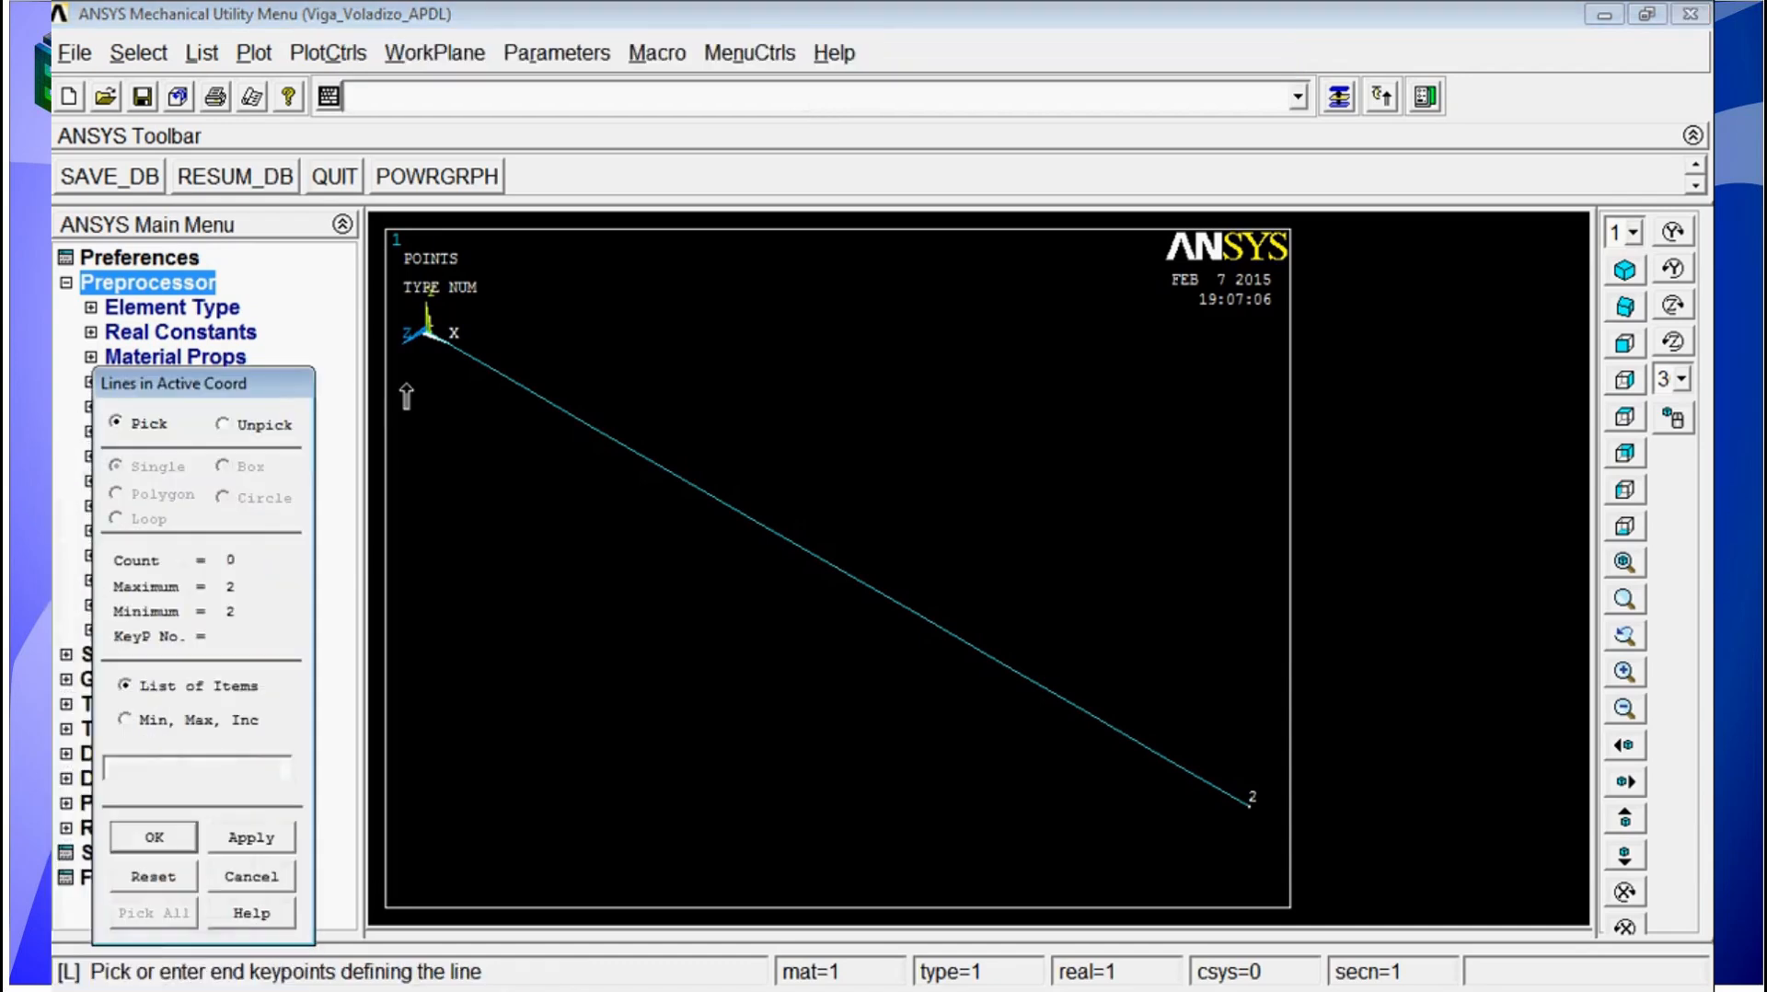
{"action": "left_click", "coordinate": [431, 338]}
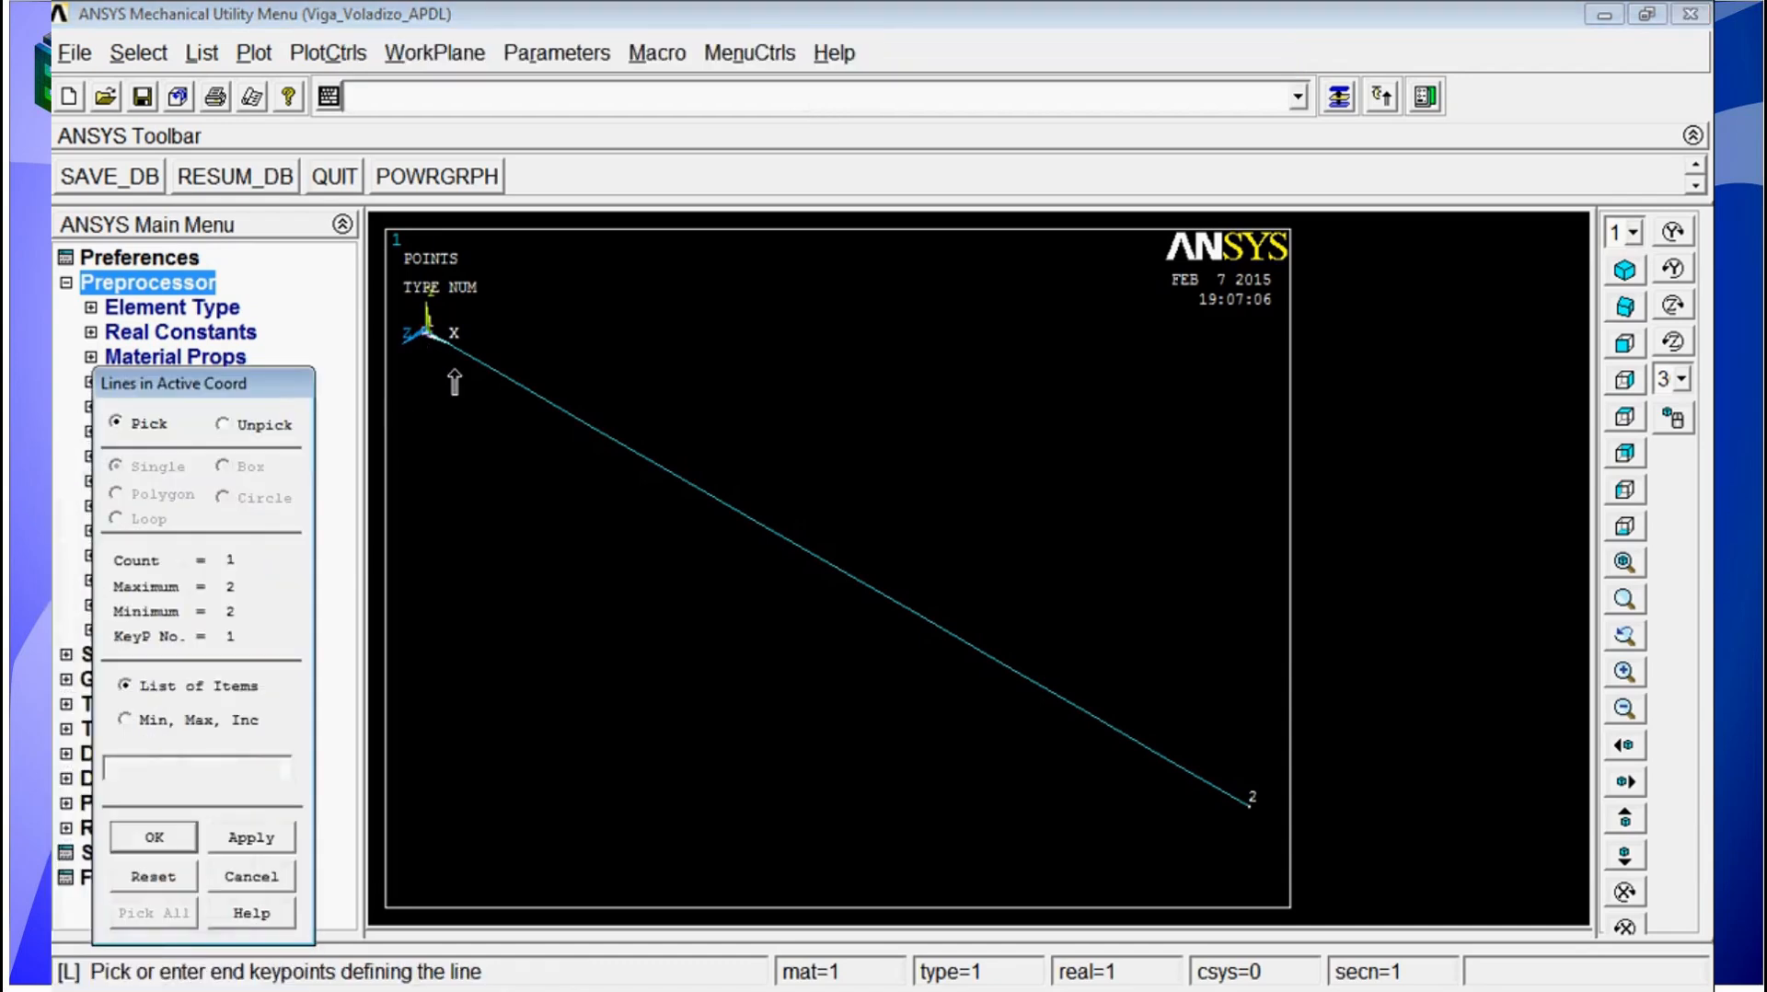
{"action": "left_click", "coordinate": [1251, 815]}
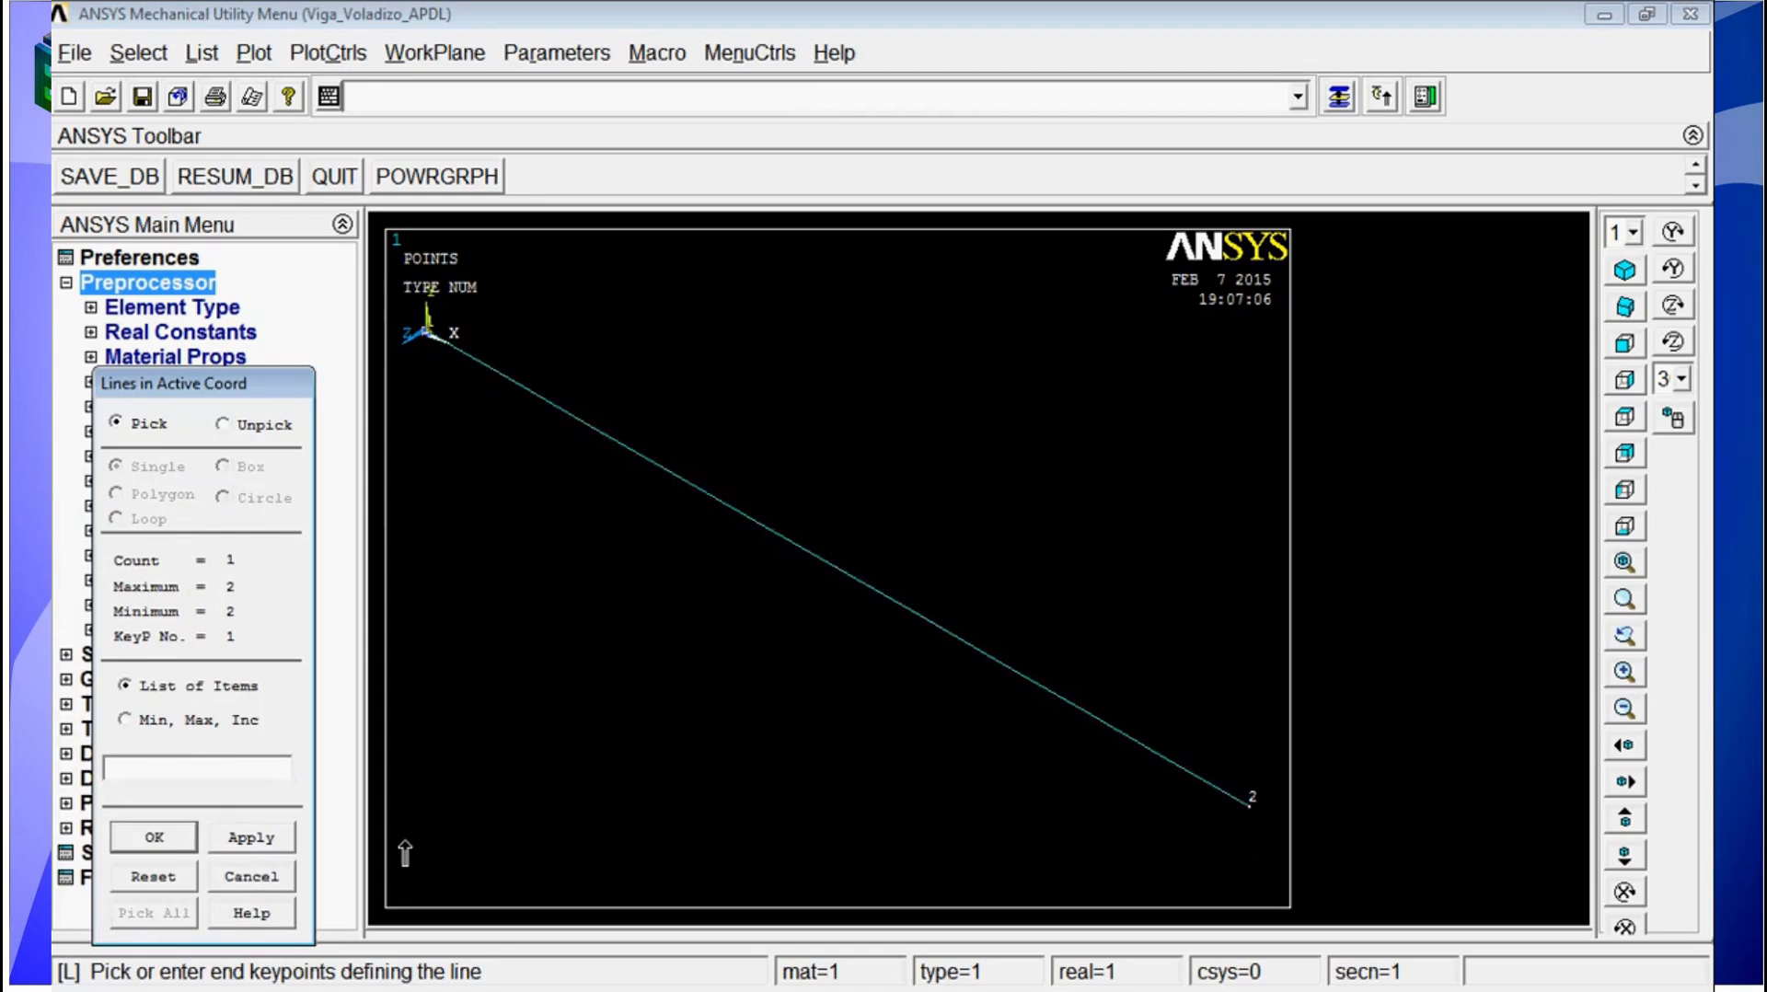
{"action": "left_click", "coordinate": [265, 879]}
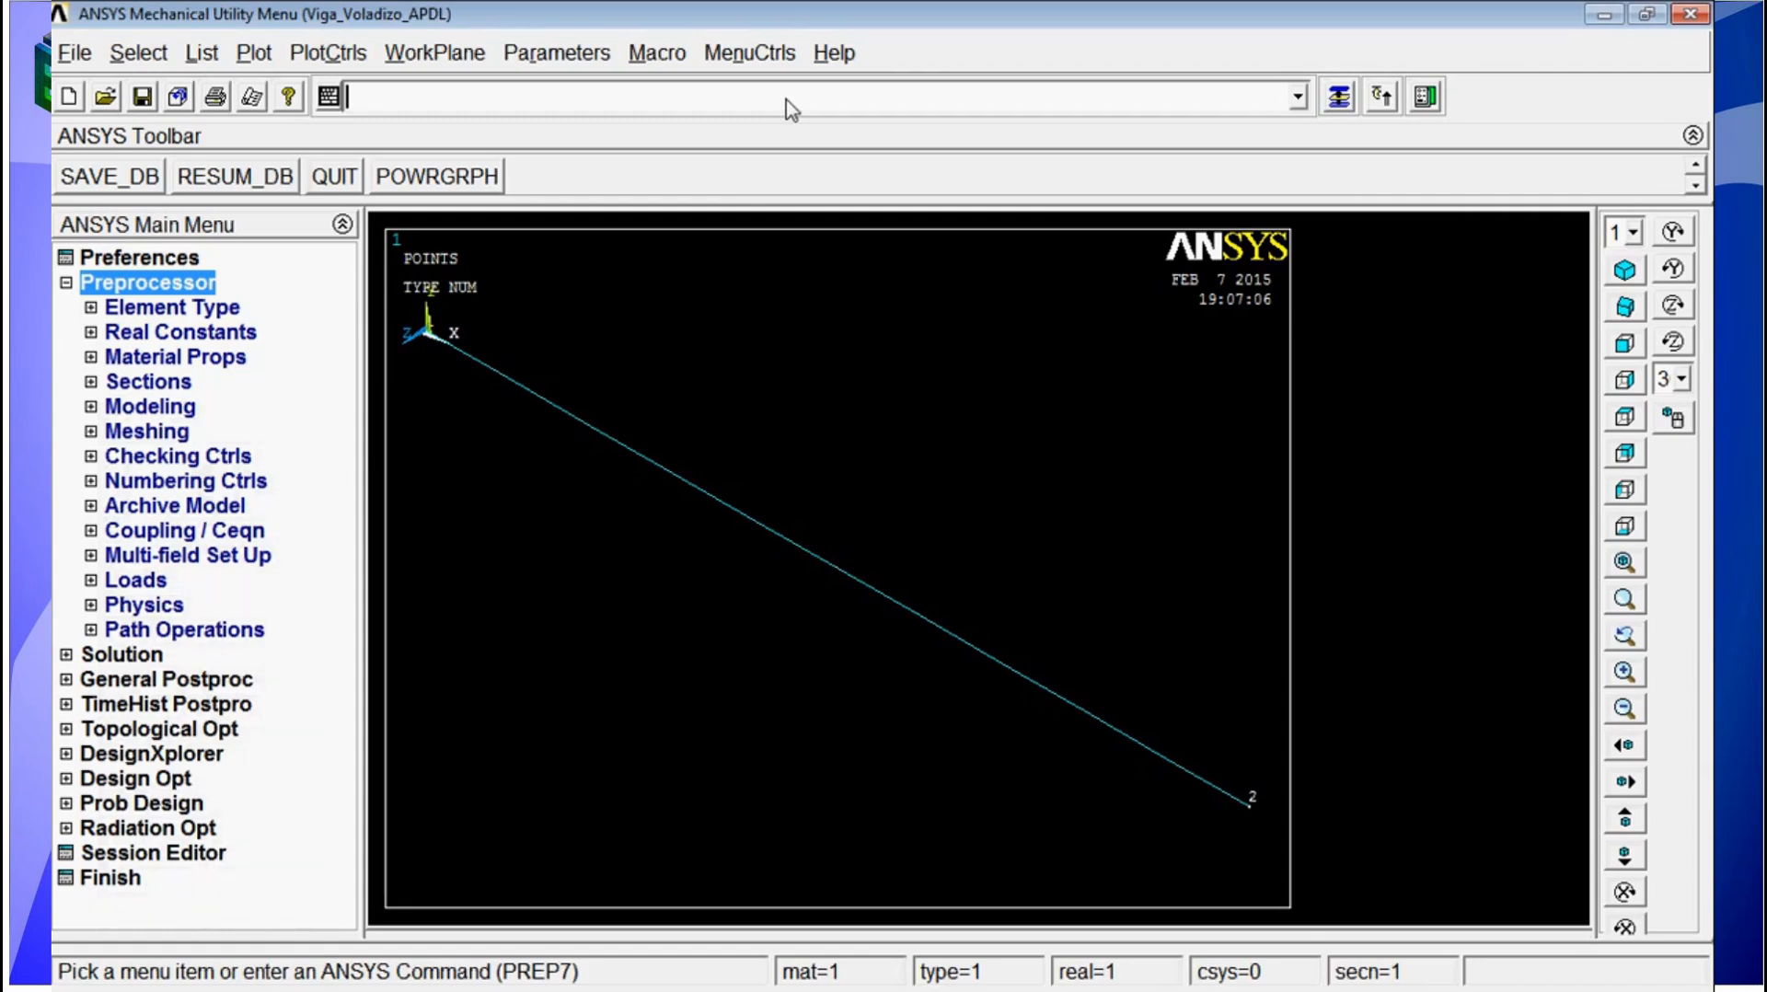
Step: Plot only the lines, only the keypoints, and finally all entities together using the LPLOT, KPLOT and GPLOT commands
{"action": "left_click", "coordinate": [1625, 270]}
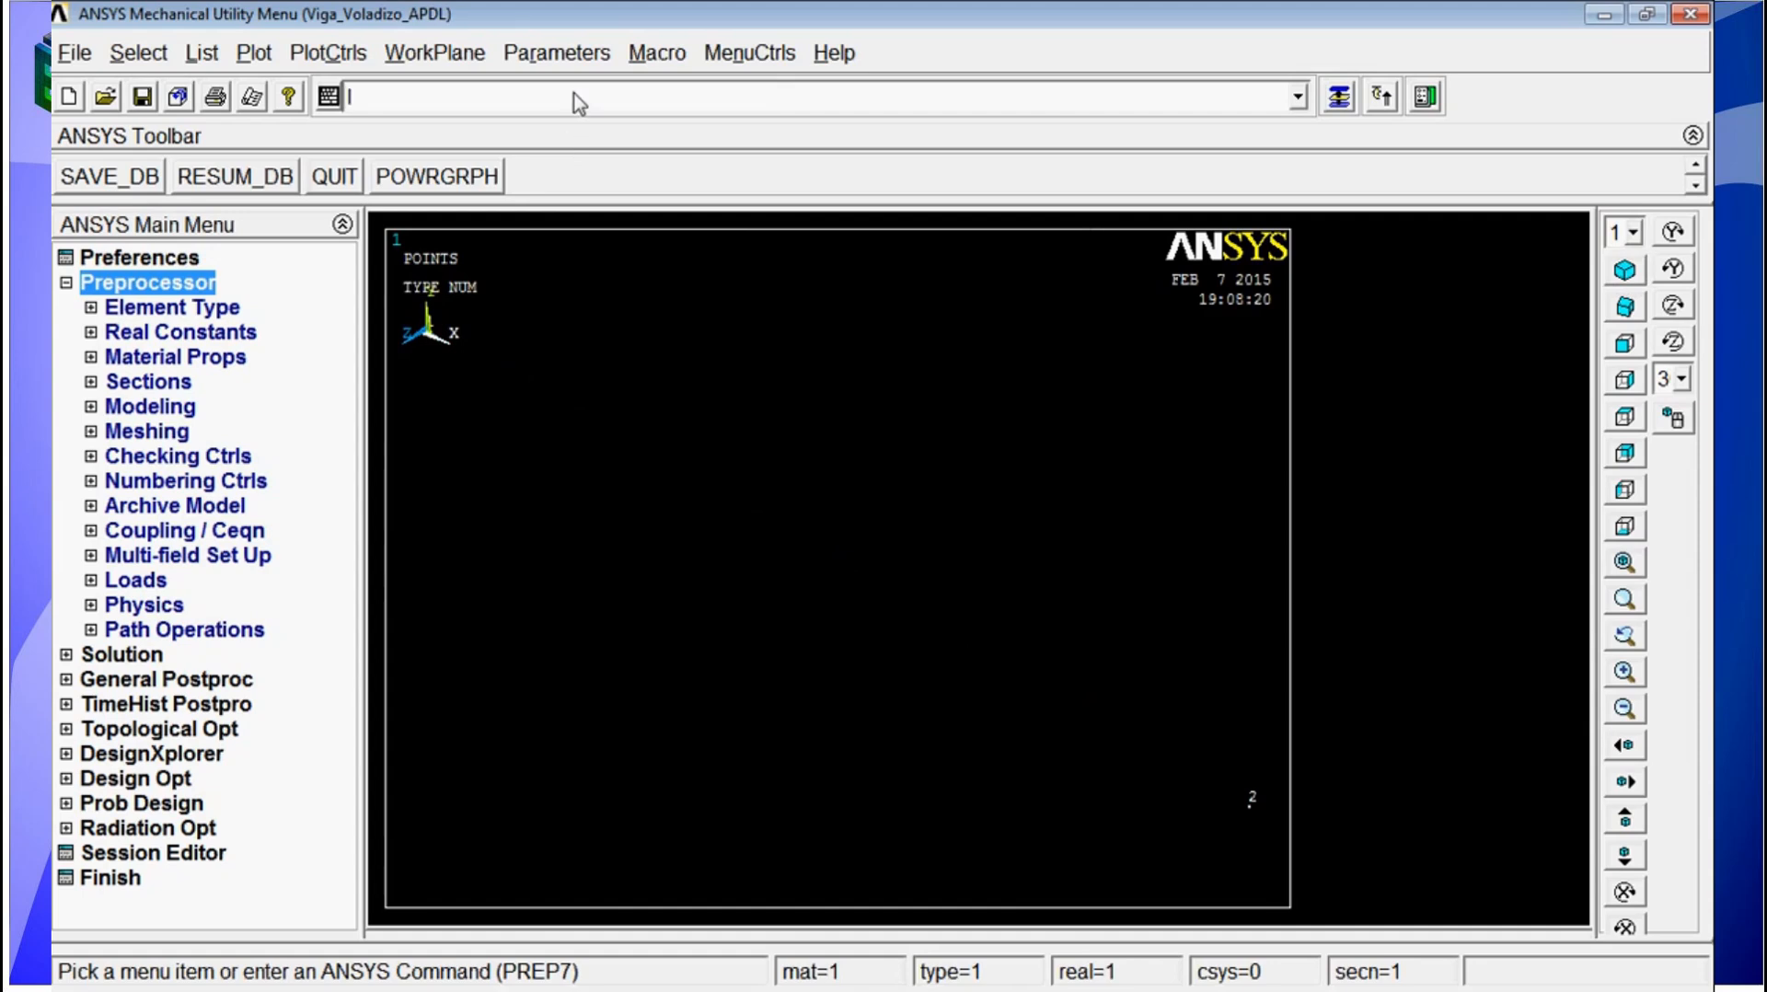
{"action": "type", "text": "lplo"}
{"action": "key", "text": "Return"}
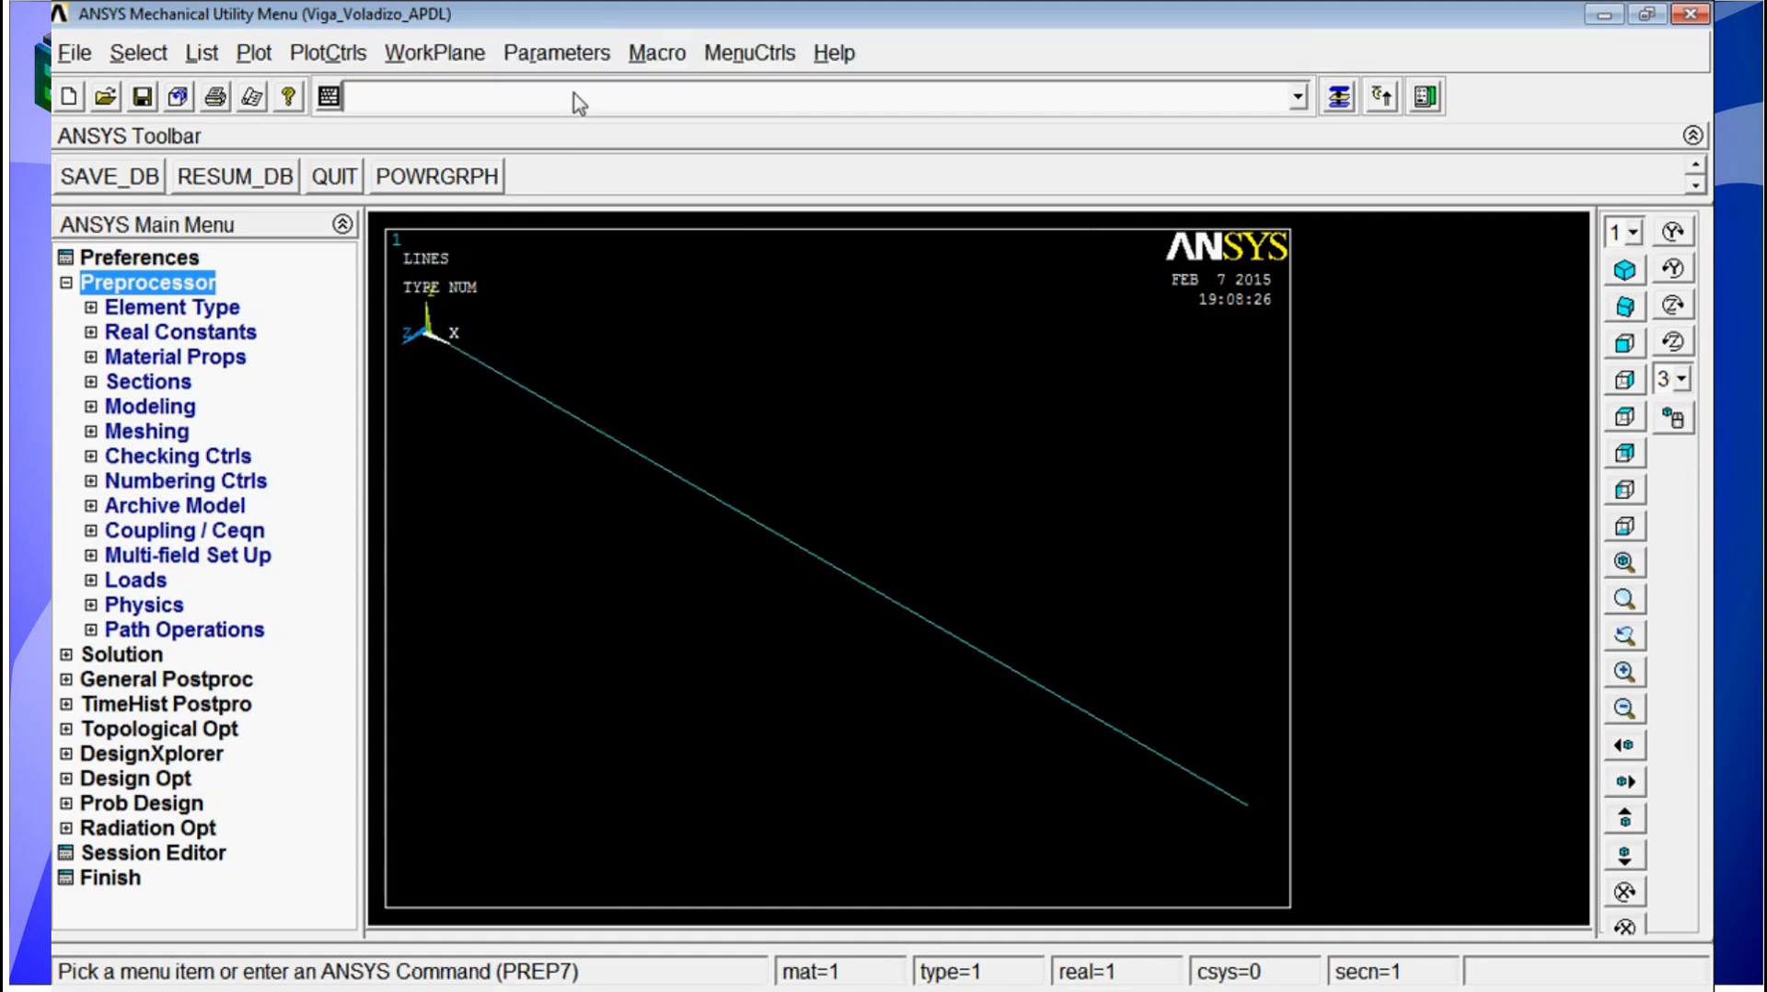
{"action": "type", "text": "kplo"}
{"action": "key", "text": "Return"}
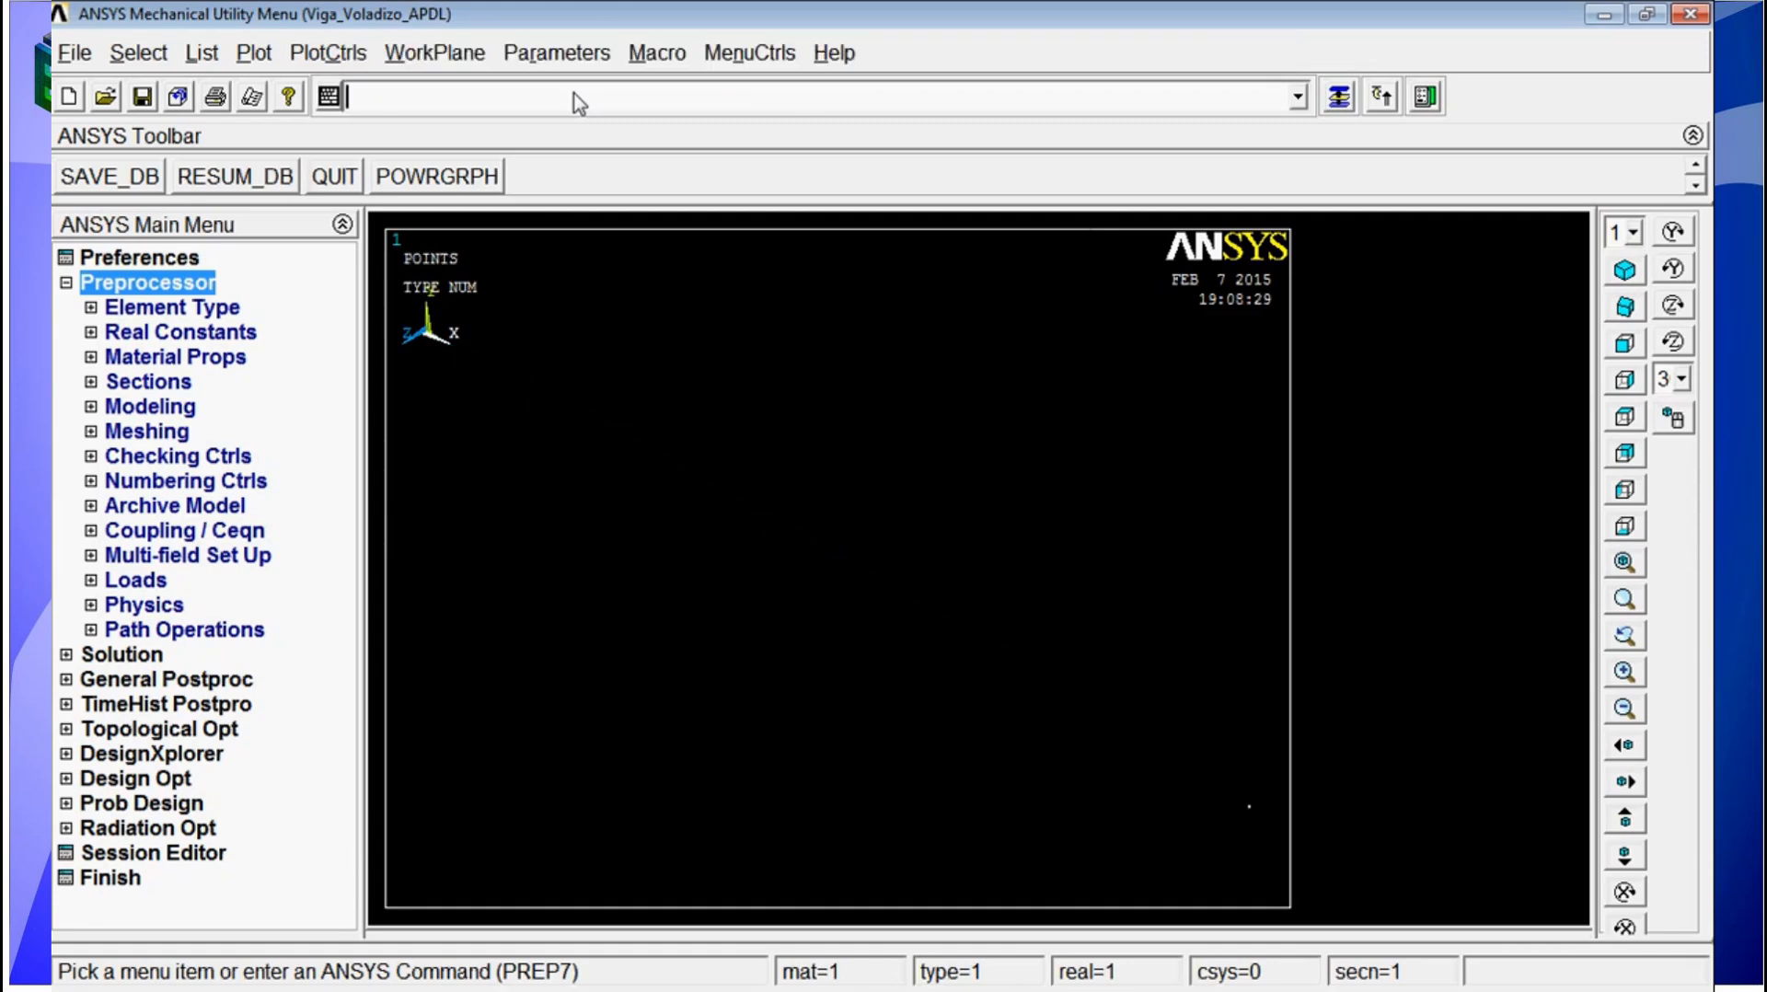
{"action": "type", "text": "gplot"}
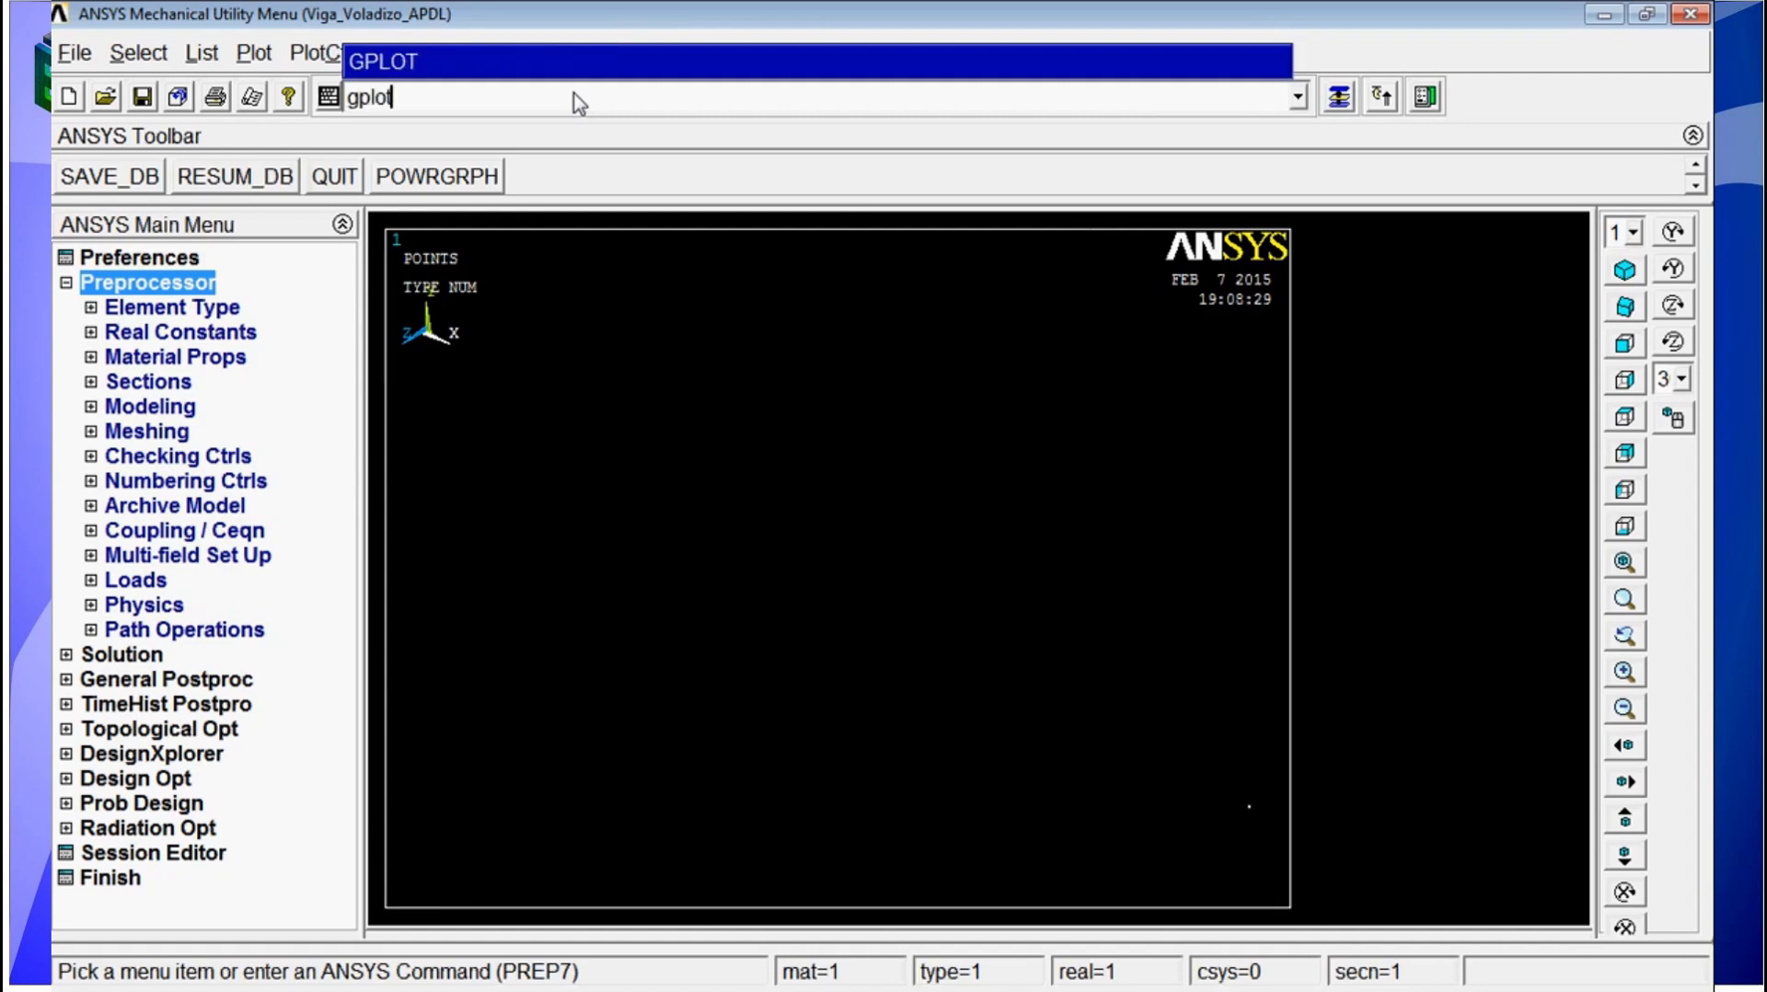
{"action": "key", "text": "Return"}
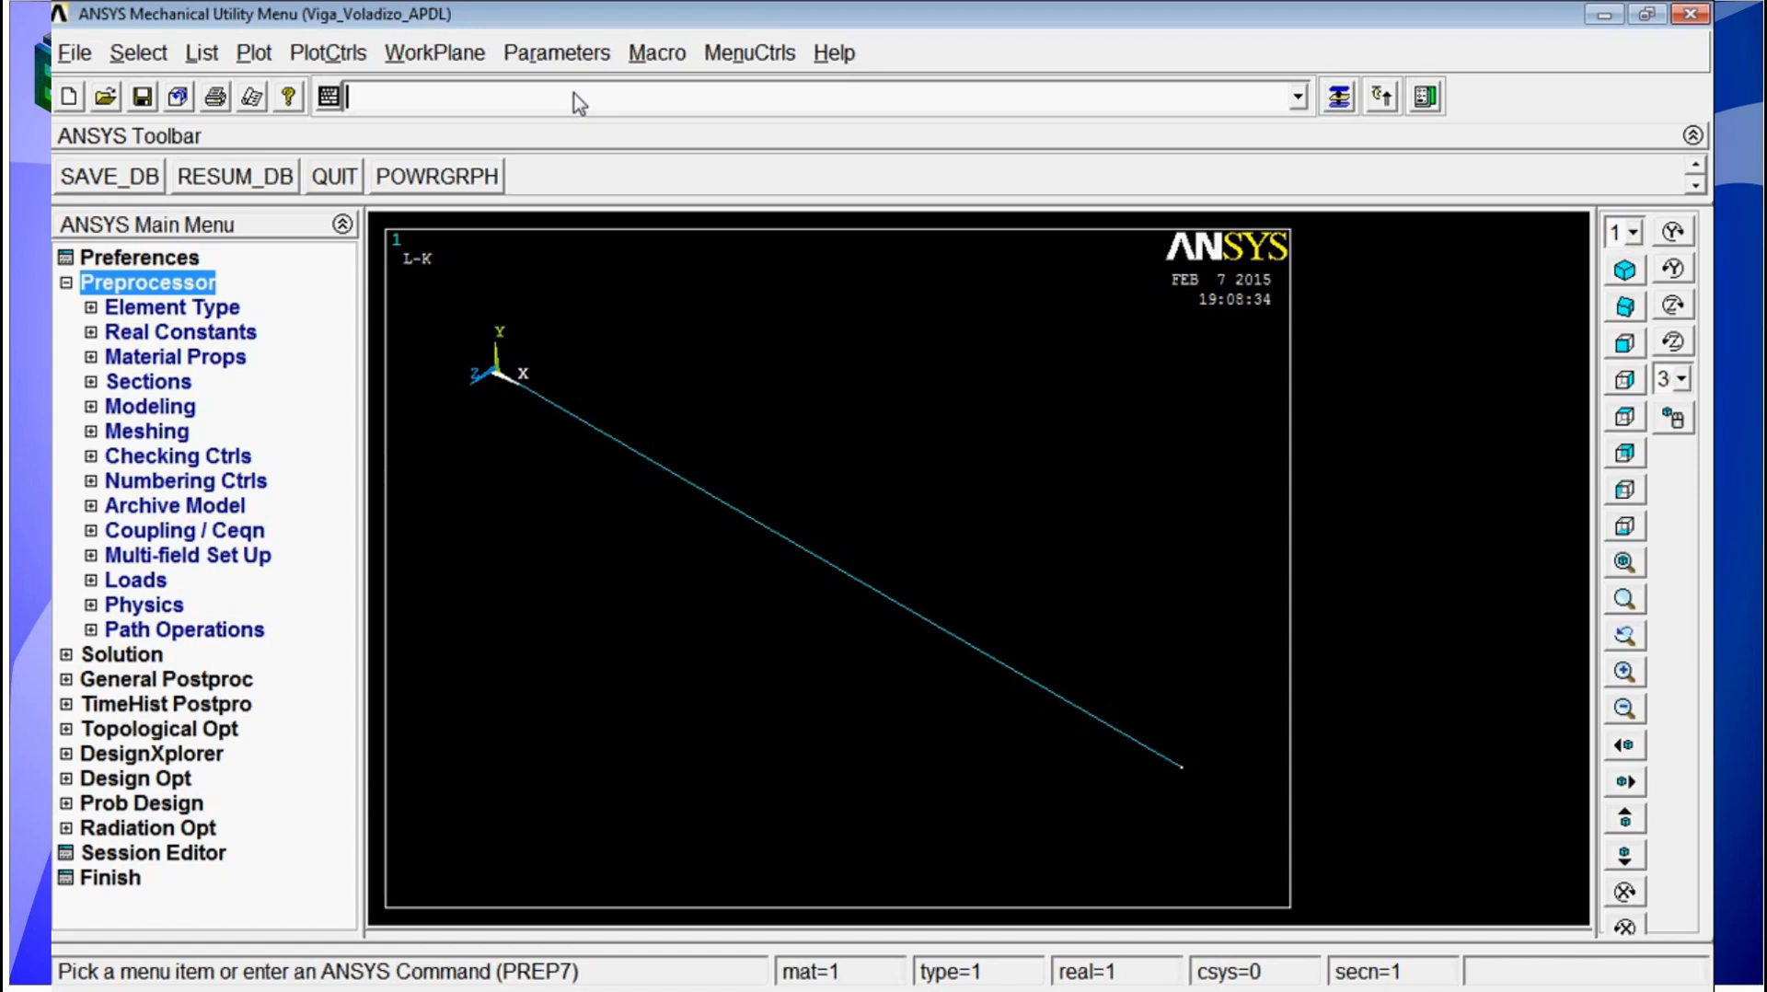
Step: Define element type 1 as BEAM188 with the ET command
{"action": "type", "text": "et"}
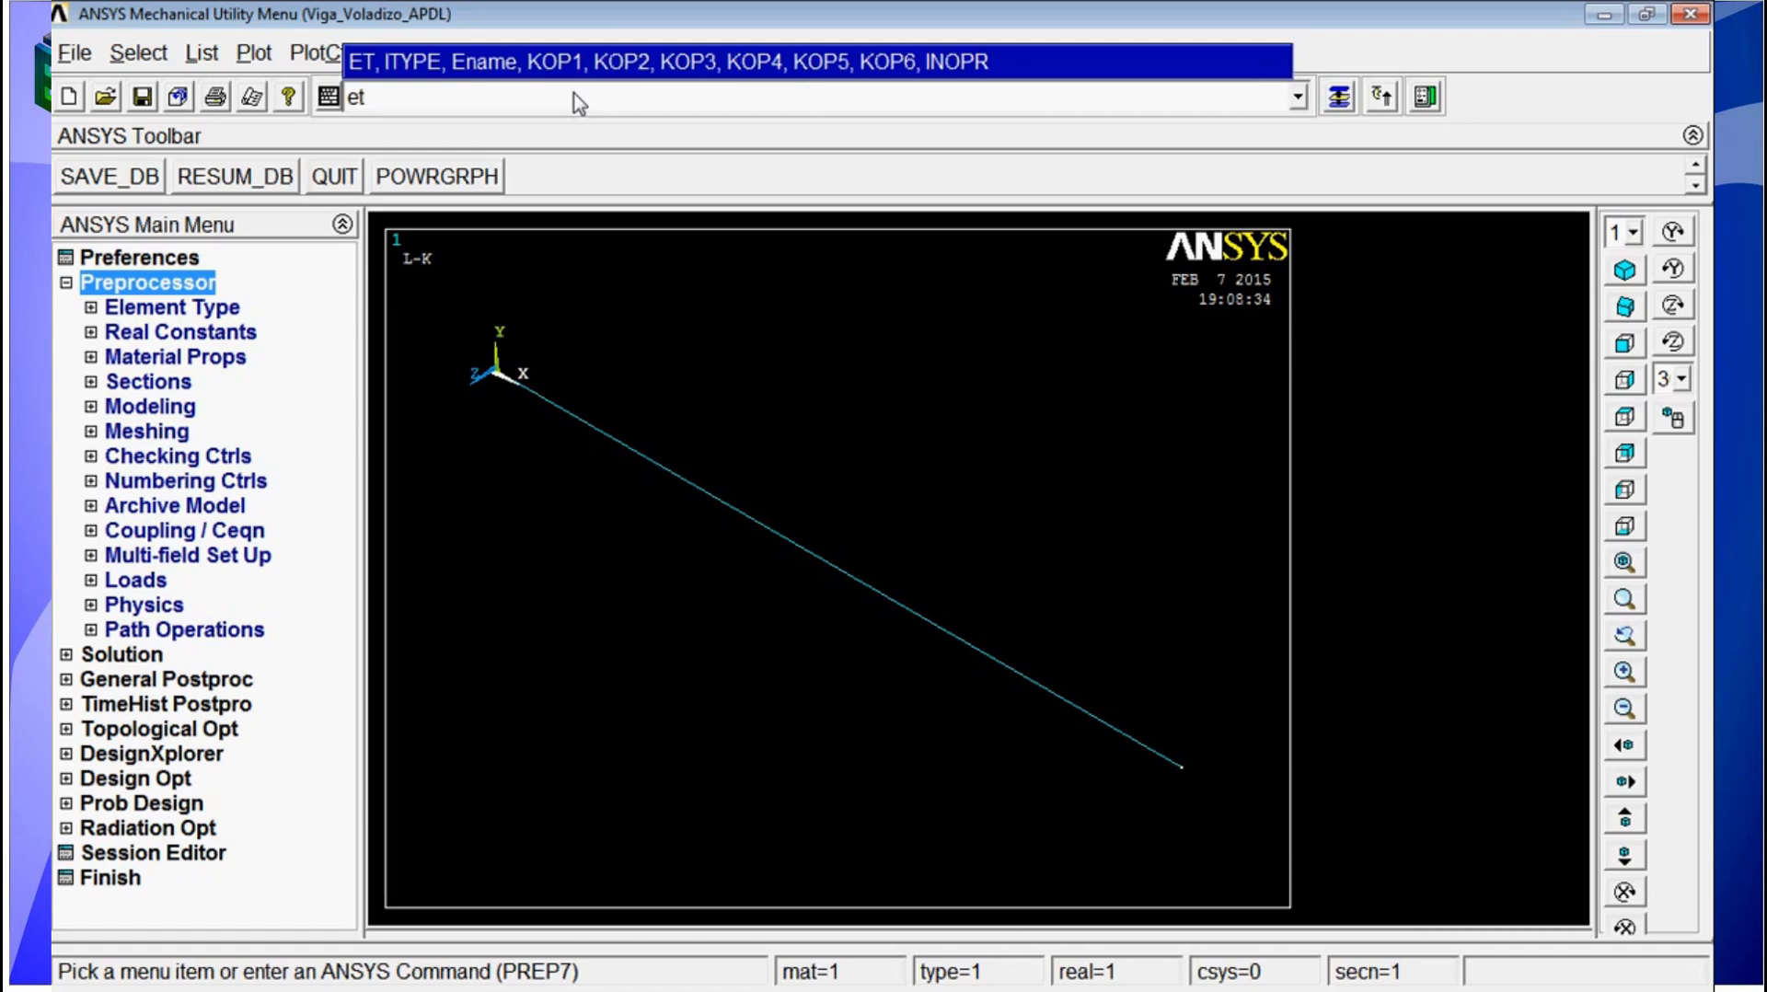
{"action": "type", "text": ",1,181"}
{"action": "key", "text": "BackSpace"}
{"action": "type", "text": "8"}
{"action": "key", "text": "Return"}
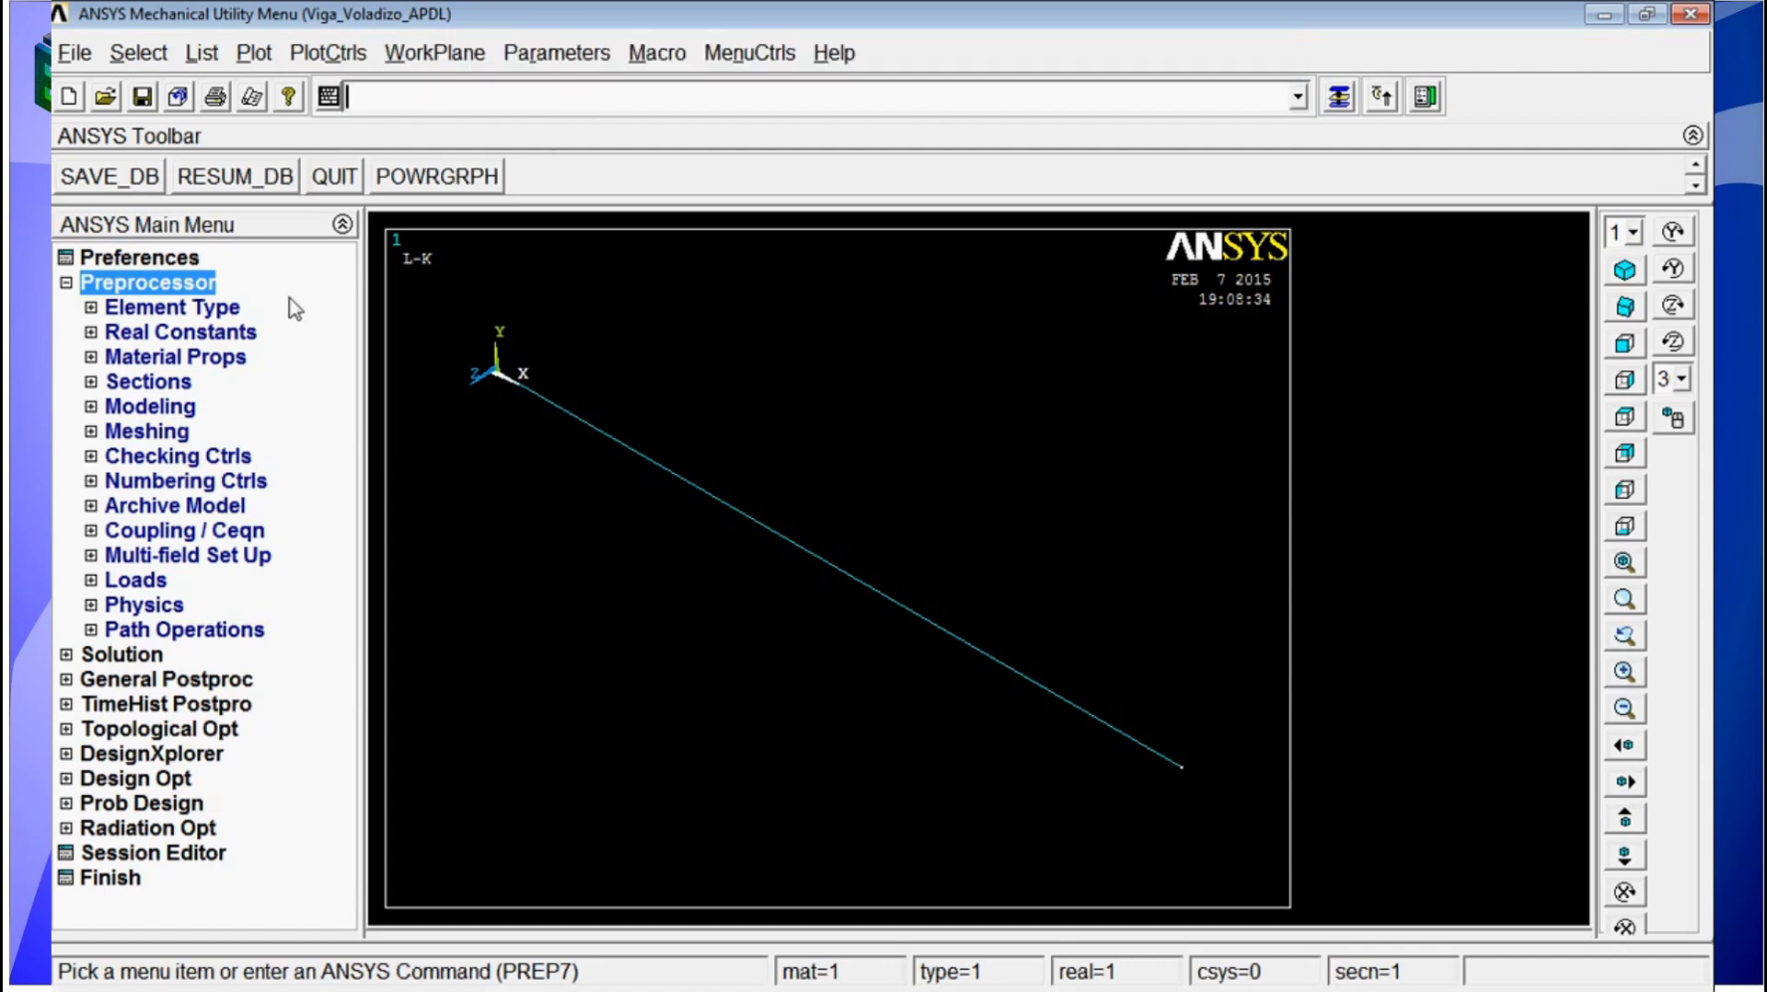
Step: Check the list of defined element types and close it without changes
{"action": "left_click", "coordinate": [152, 309]}
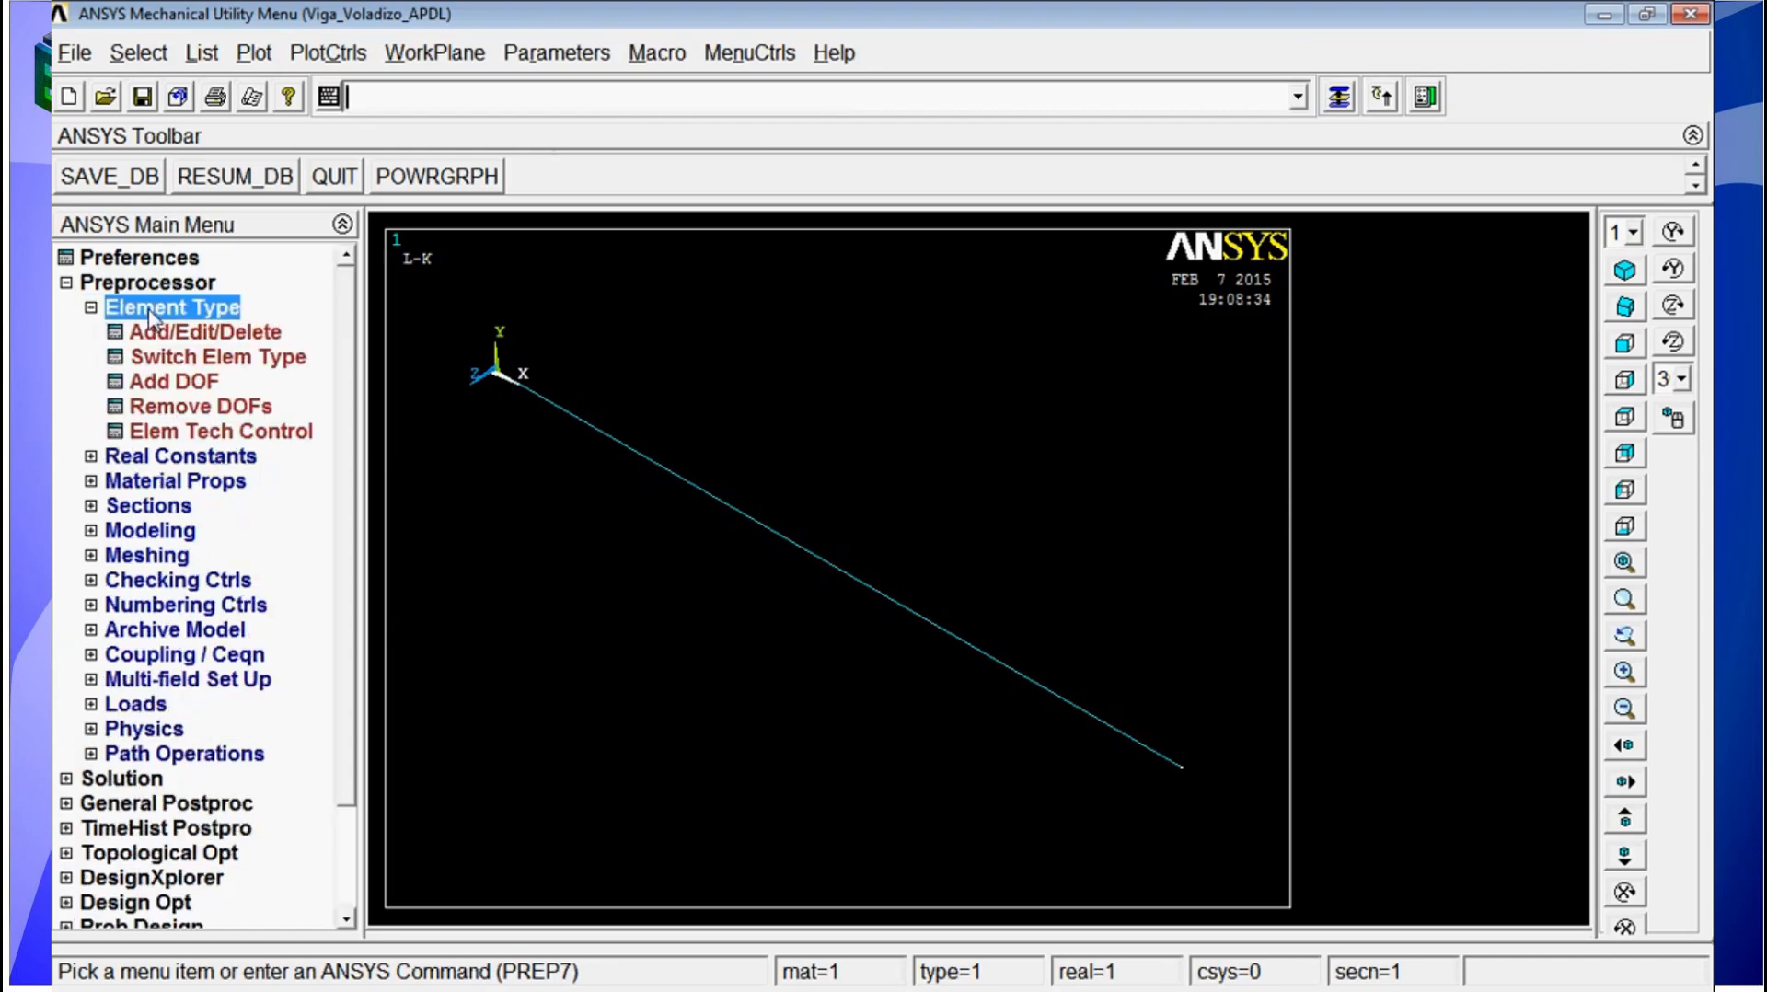
{"action": "left_click", "coordinate": [205, 332]}
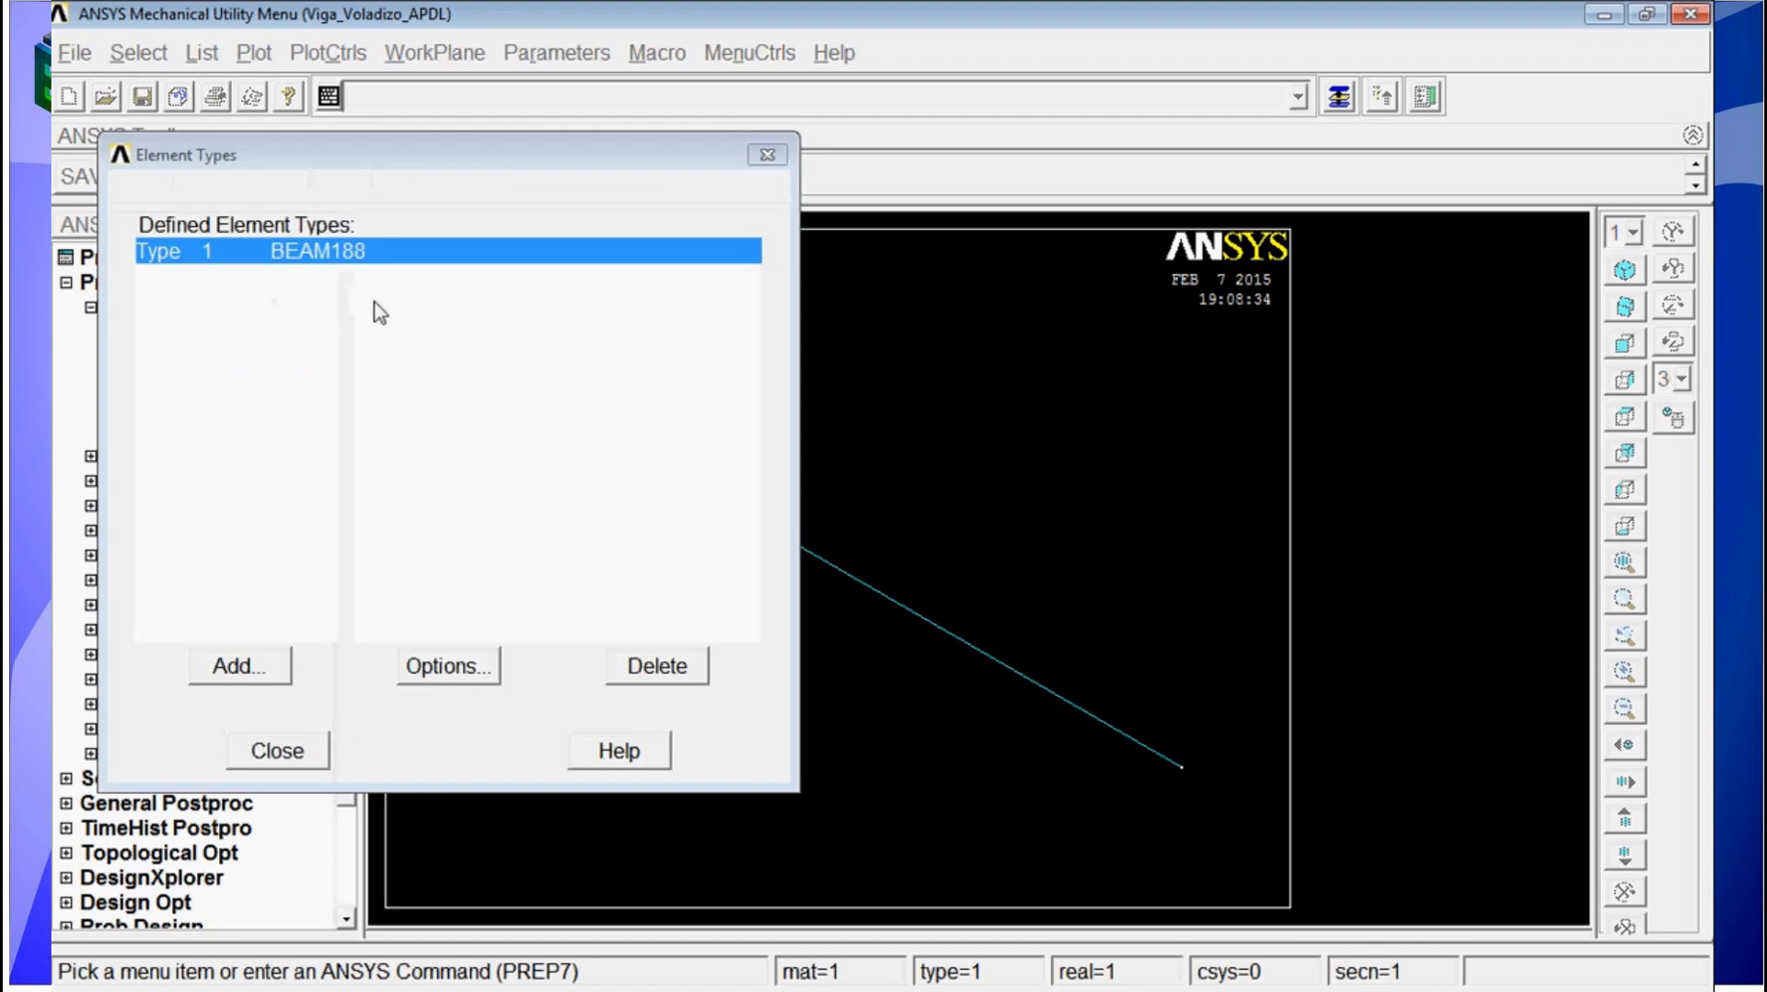
{"action": "left_click", "coordinate": [293, 749]}
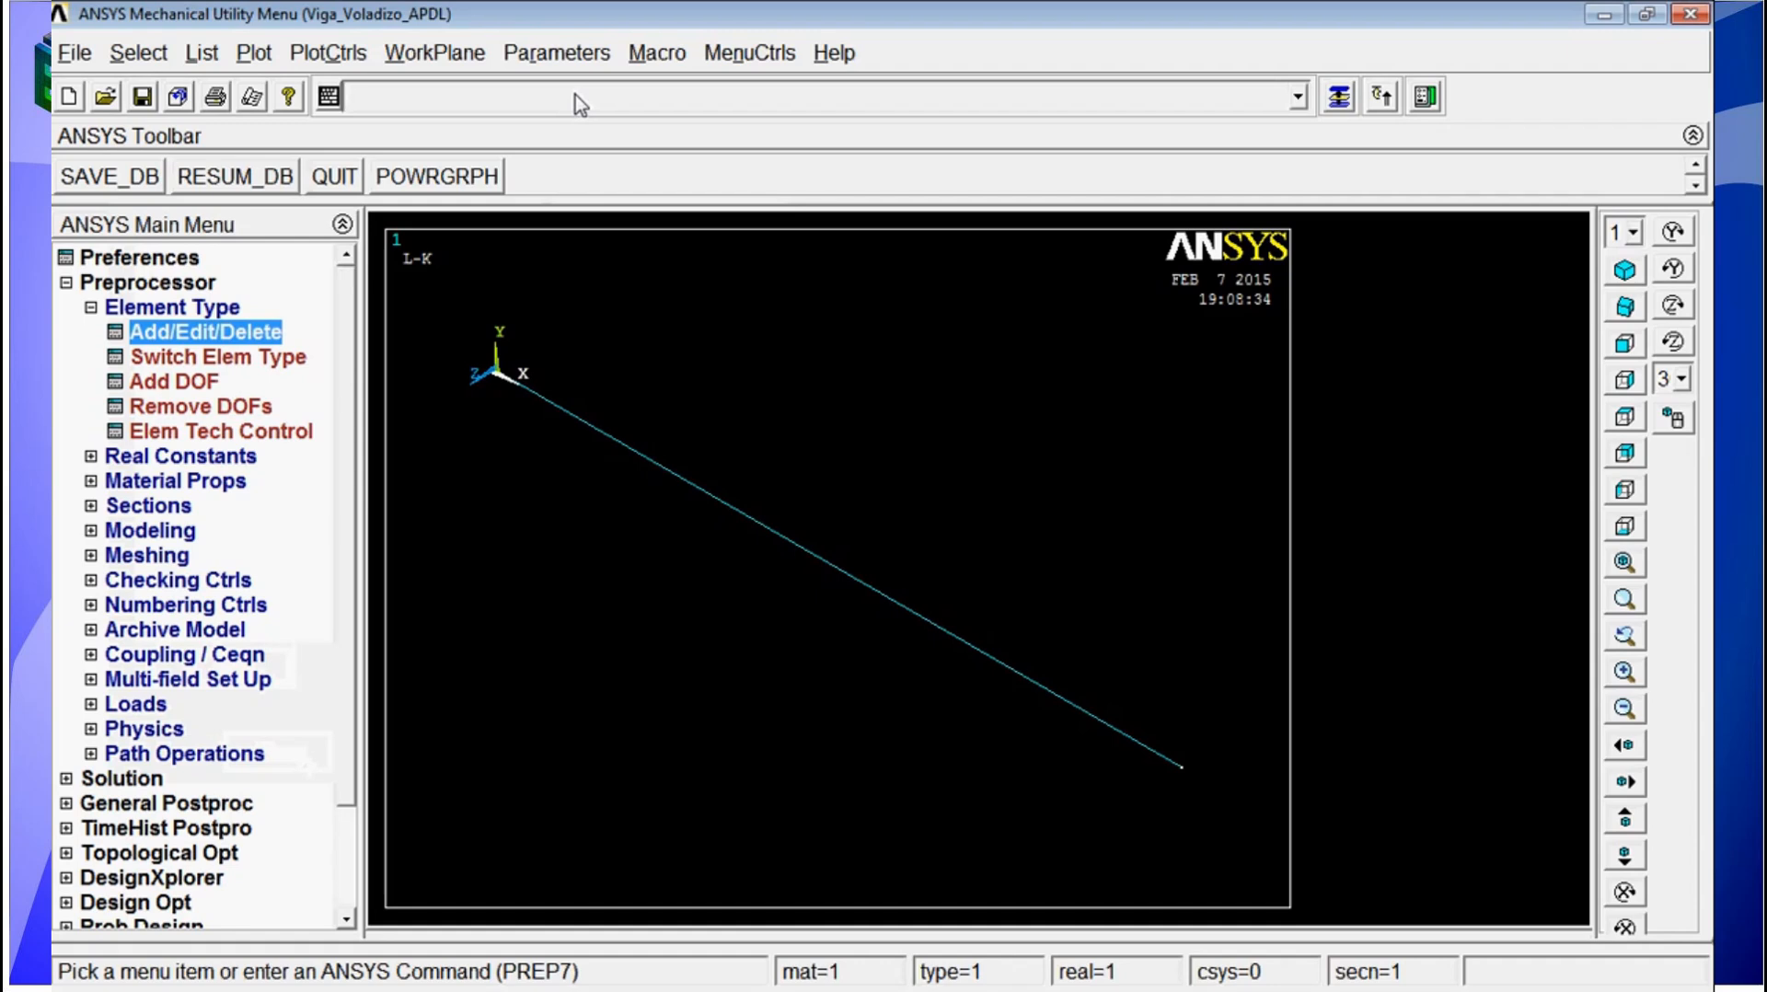
Step: Set the elastic modulus EX of material 1 to 2.1e11 with the MP command
{"action": "type", "text": "mp,"}
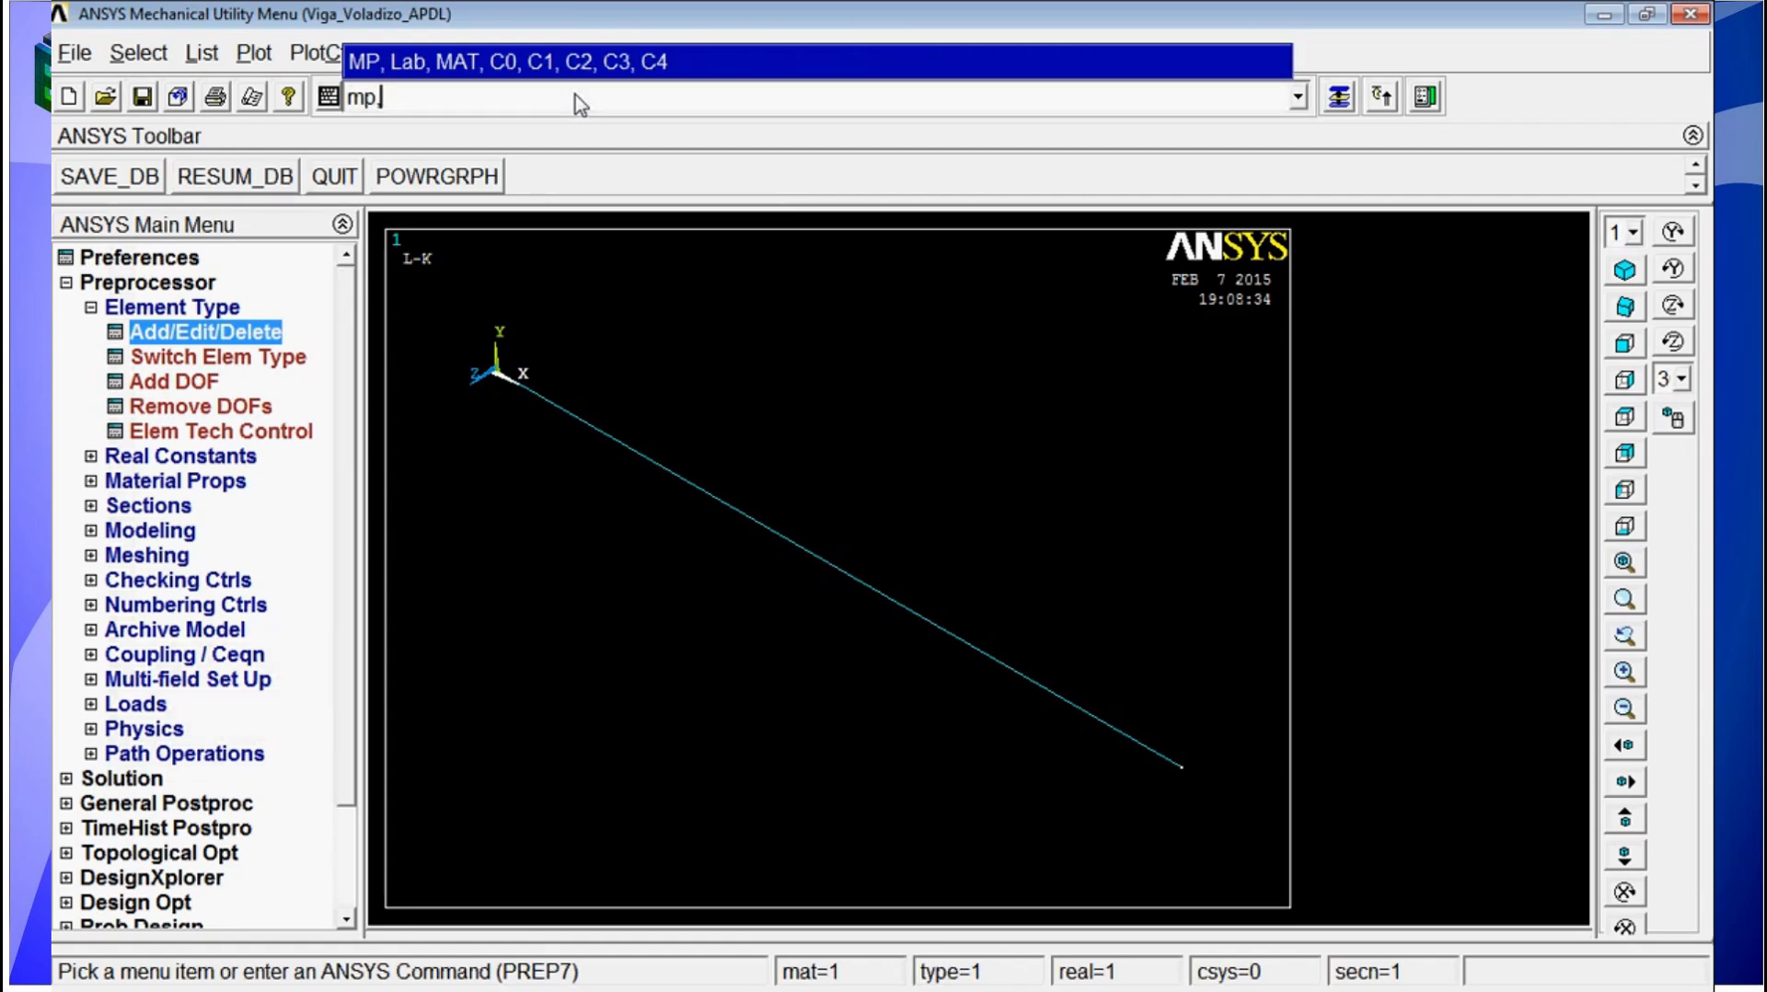
{"action": "type", "text": "1"}
{"action": "key", "text": "BackSpace"}
{"action": "type", "text": "Ex,1,2.1e11"}
{"action": "key", "text": "Return"}
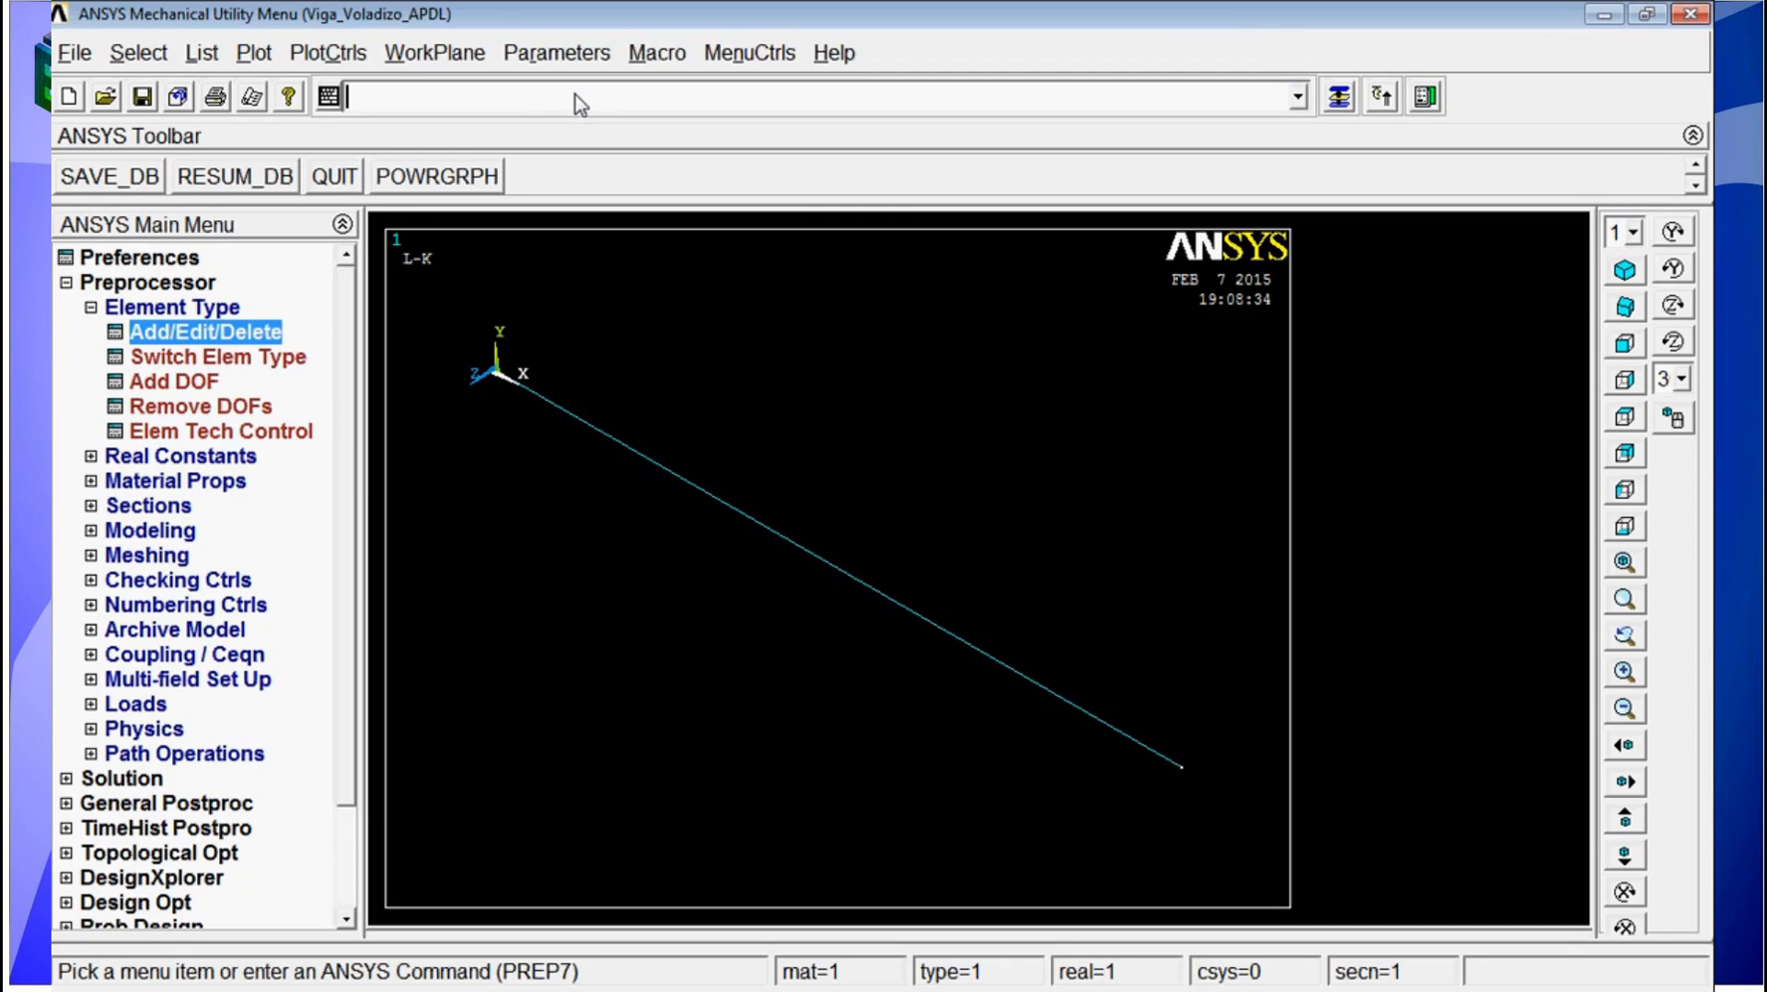
Step: Set the Poisson's ratio PRXY of material 1 to 0.3 with the MP command
{"action": "type", "text": "mp"}
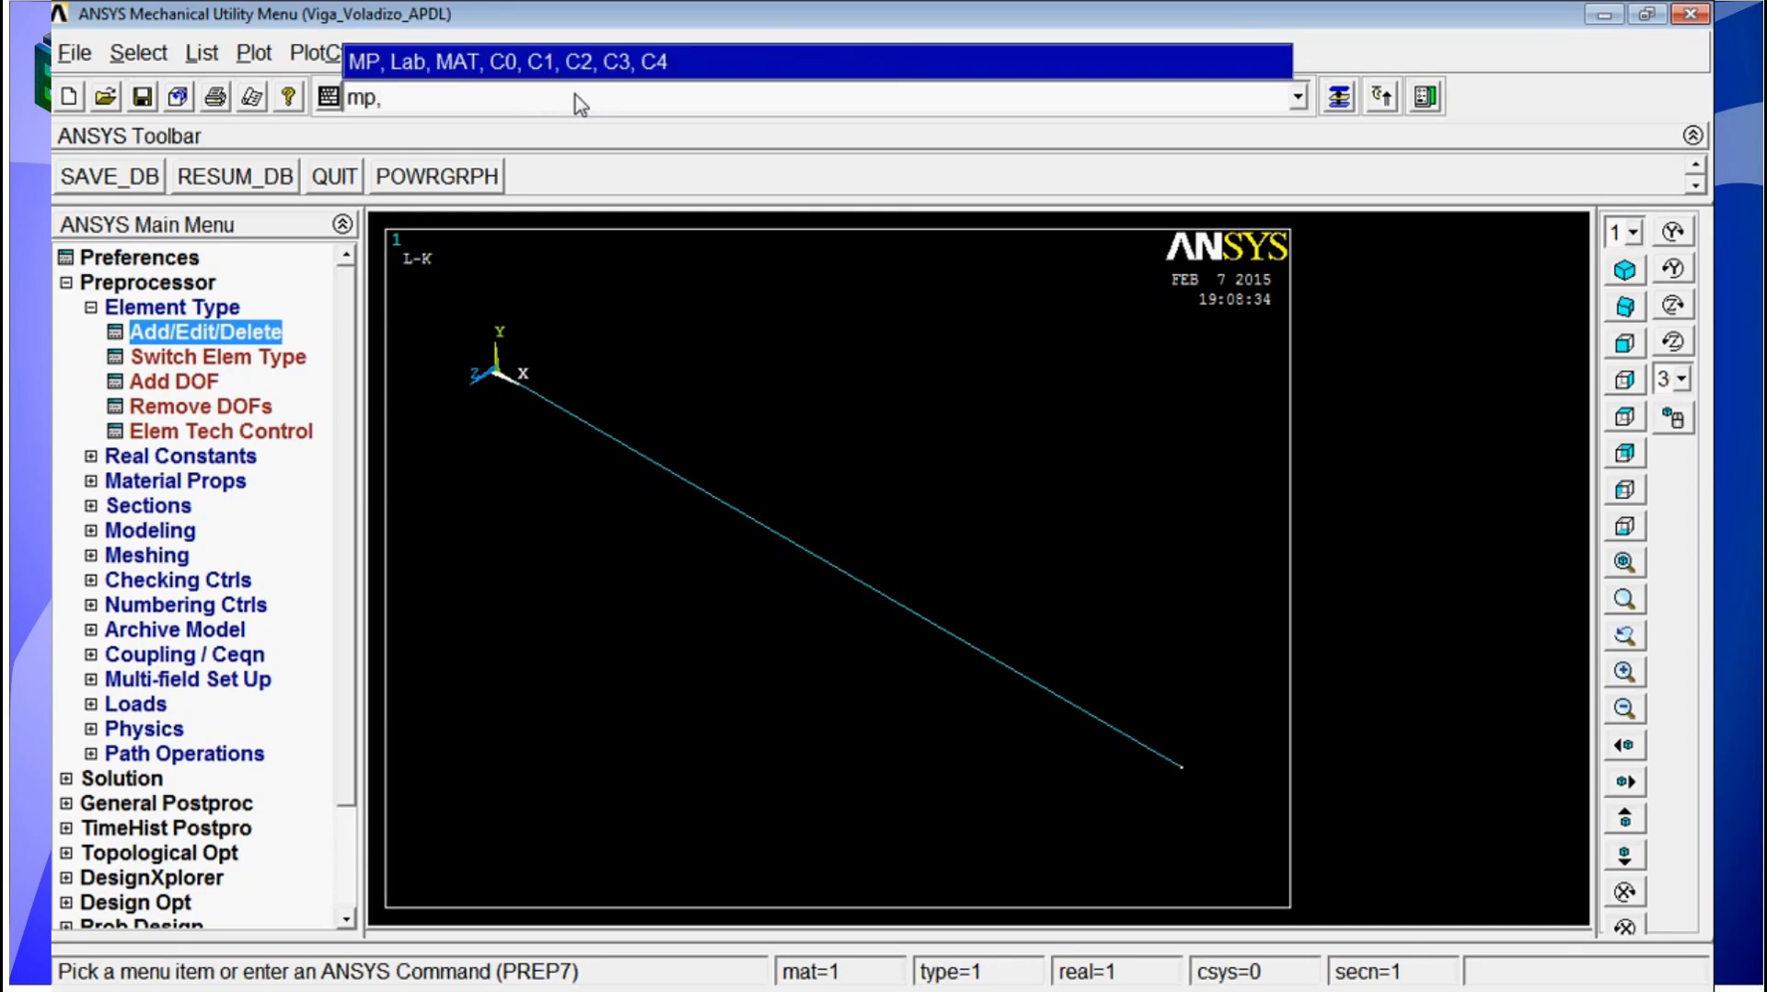
{"action": "type", "text": ",PRZ"}
{"action": "key", "text": "BackSpace"}
{"action": "type", "text": "XY,1,o."}
{"action": "key", "text": "BackSpace"}
{"action": "key", "text": "BackSpace"}
{"action": "type", "text": "0.3"}
{"action": "key", "text": "Return"}
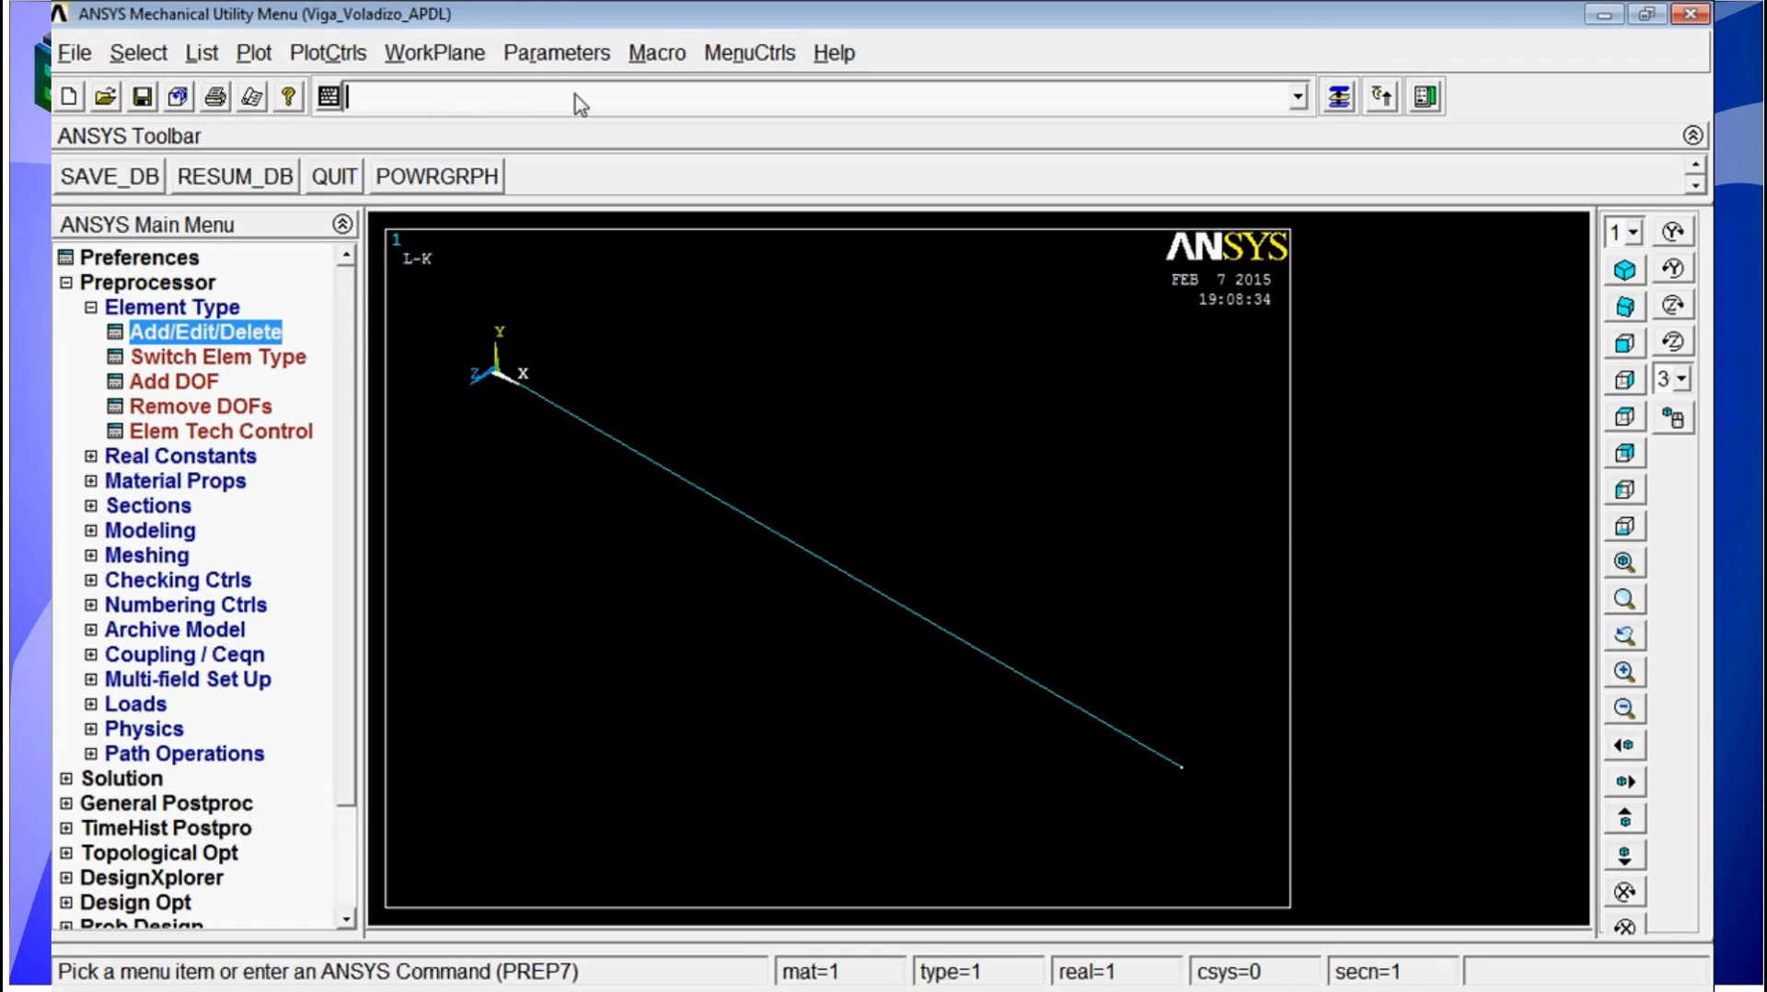
Step: Set the density DENS of material 1 to 7800 with the MP command
{"action": "type", "text": "M"}
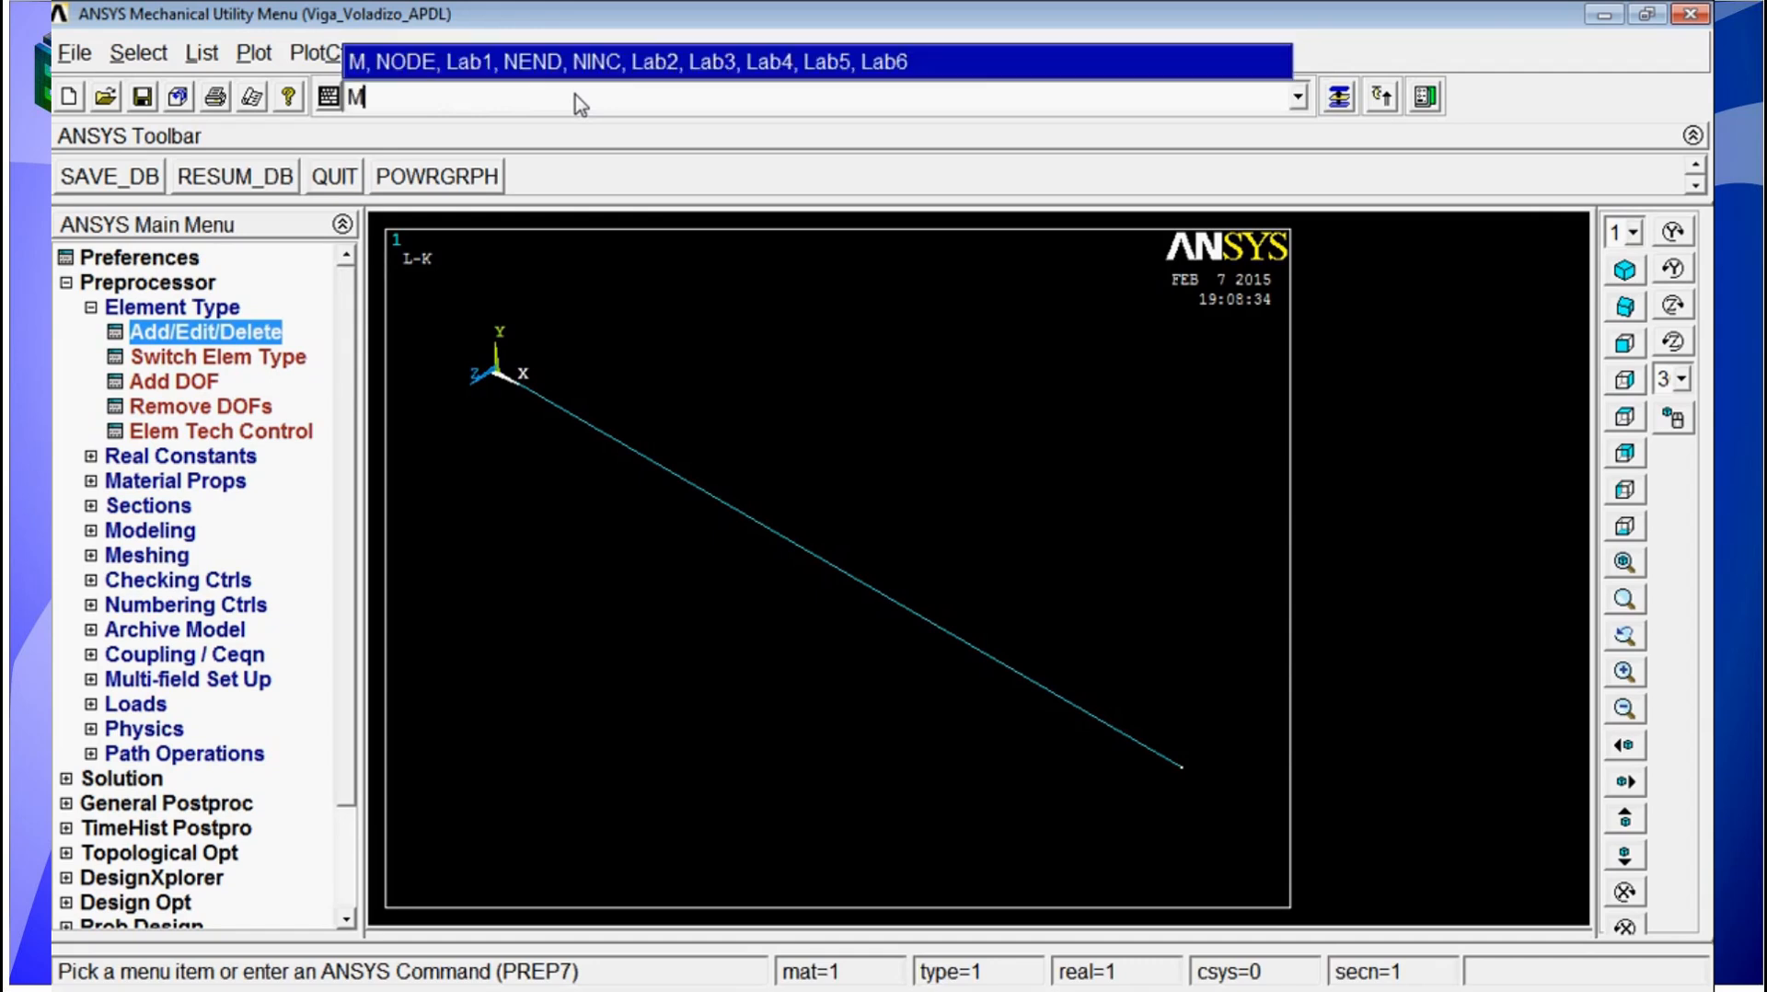
{"action": "type", "text": "p,de"}
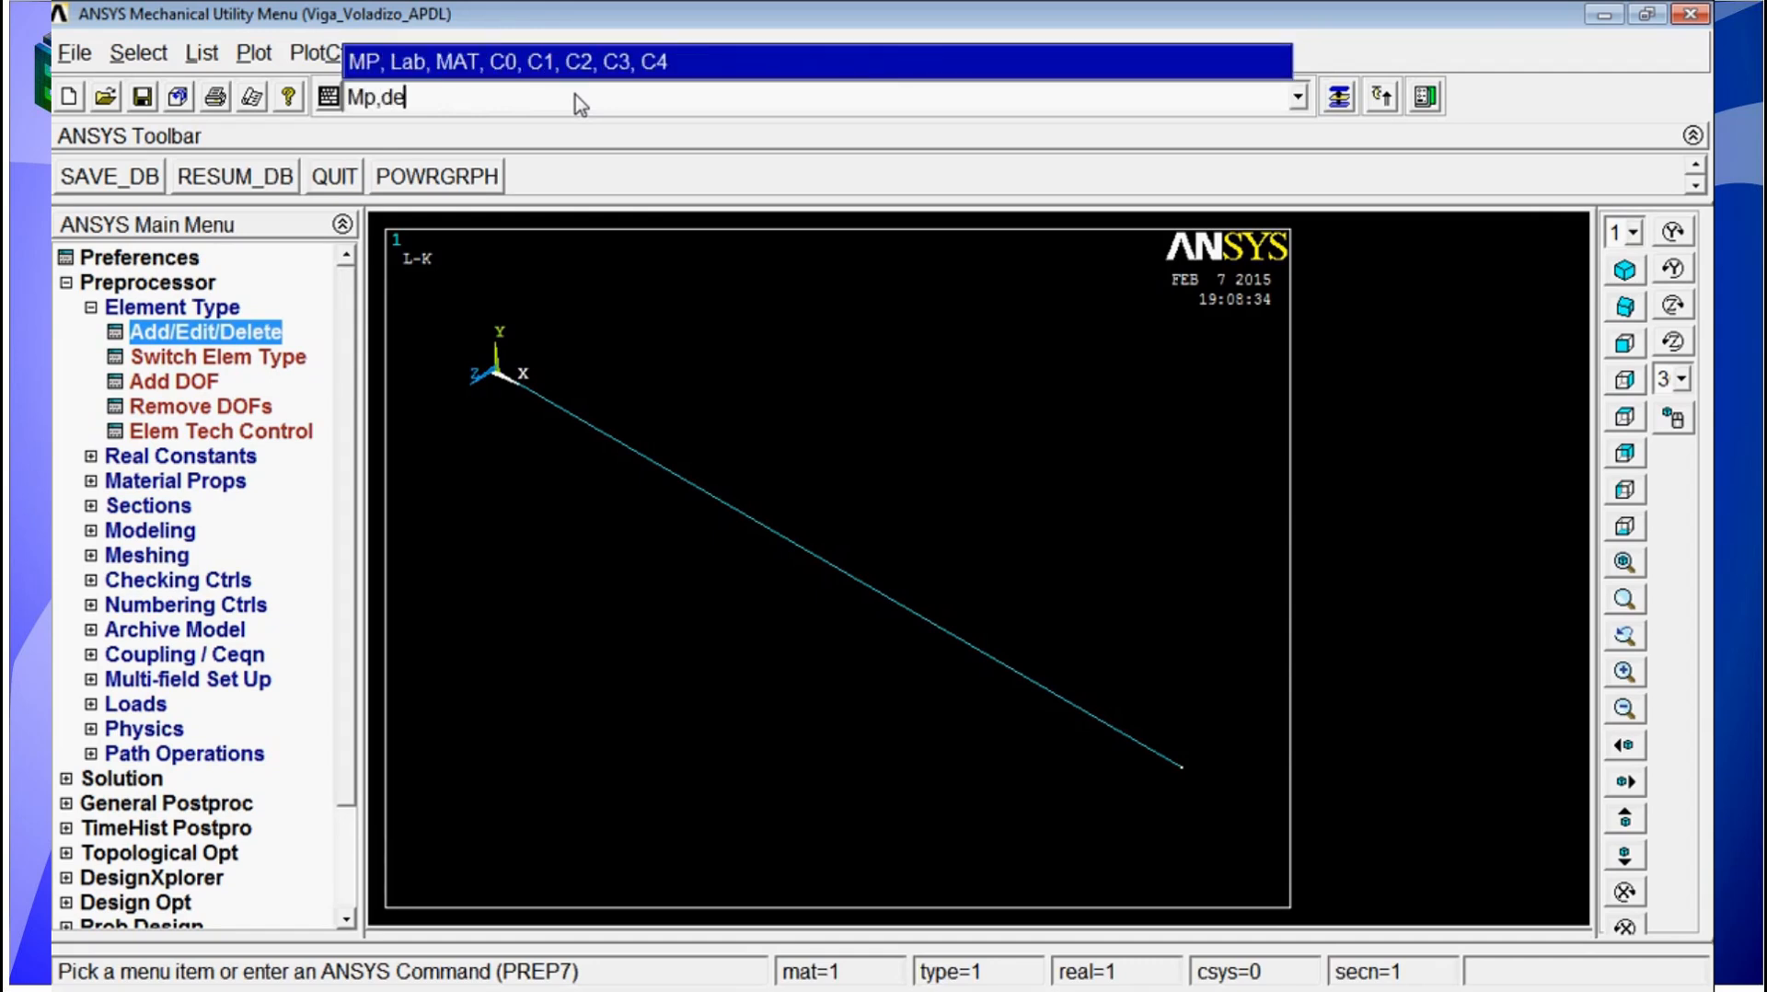
{"action": "type", "text": "ns,1,7800"}
{"action": "key", "text": "Return"}
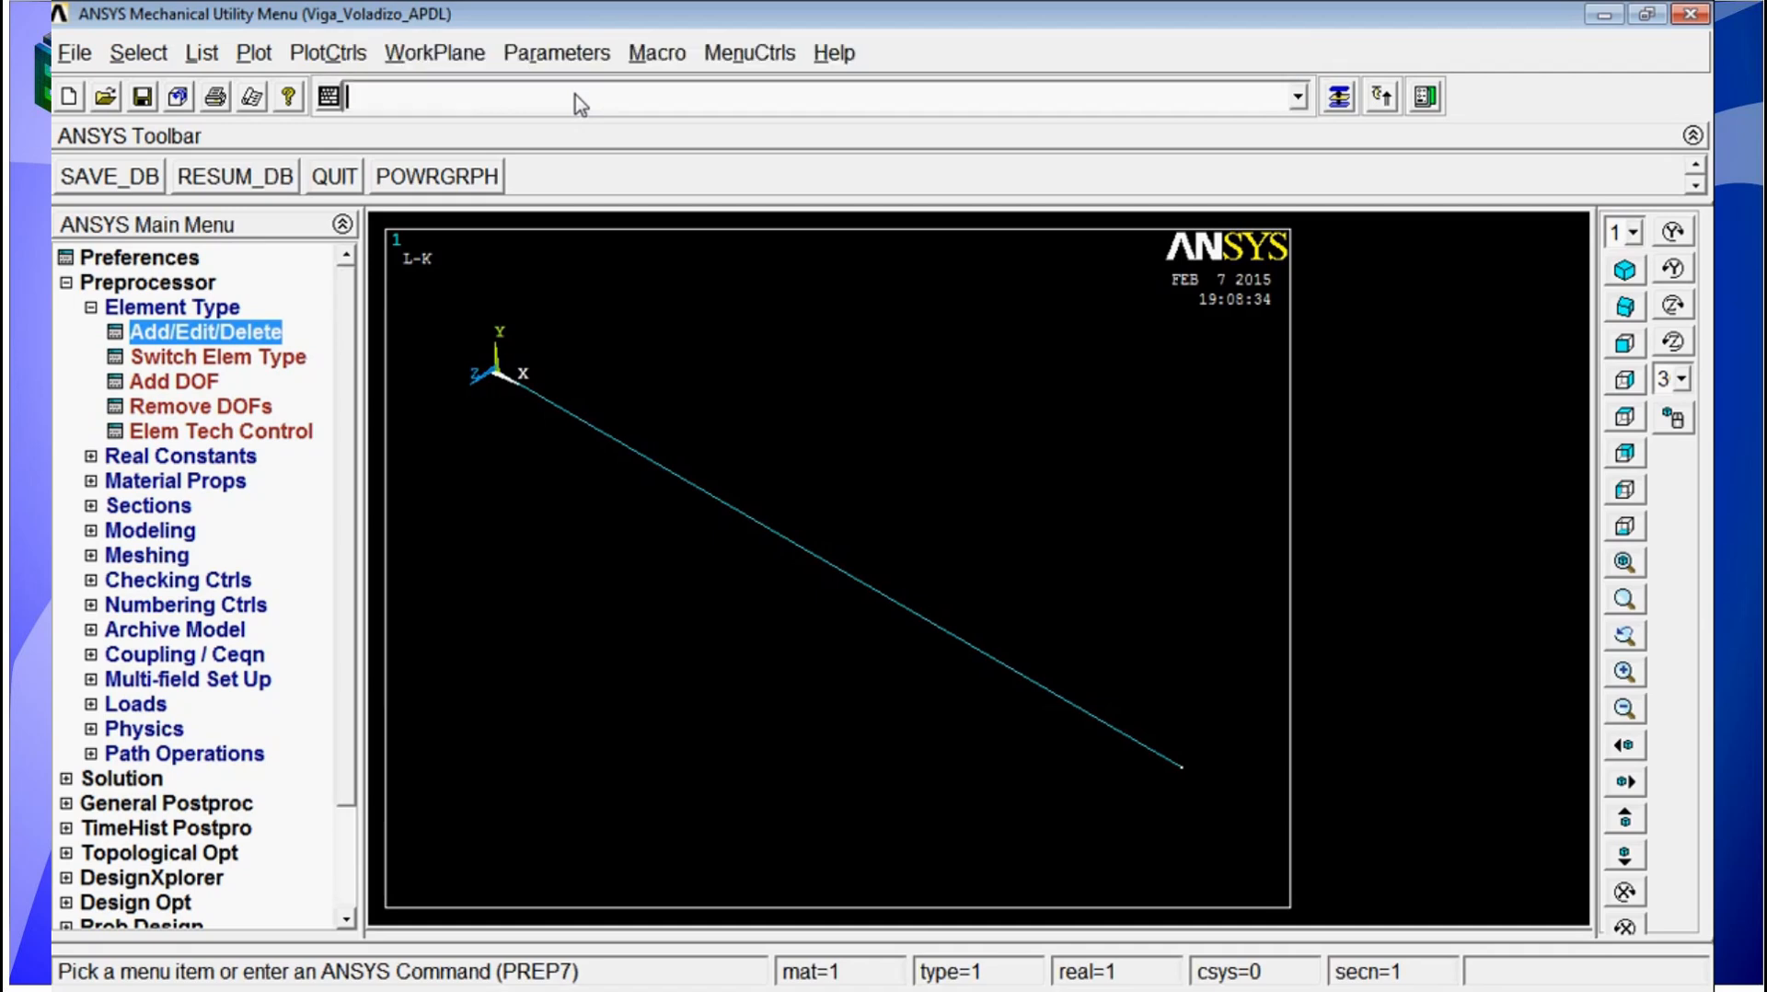
Step: Check the list of defined real constant sets and close it without changes
{"action": "left_click", "coordinate": [176, 458]}
{"action": "left_click", "coordinate": [193, 359]}
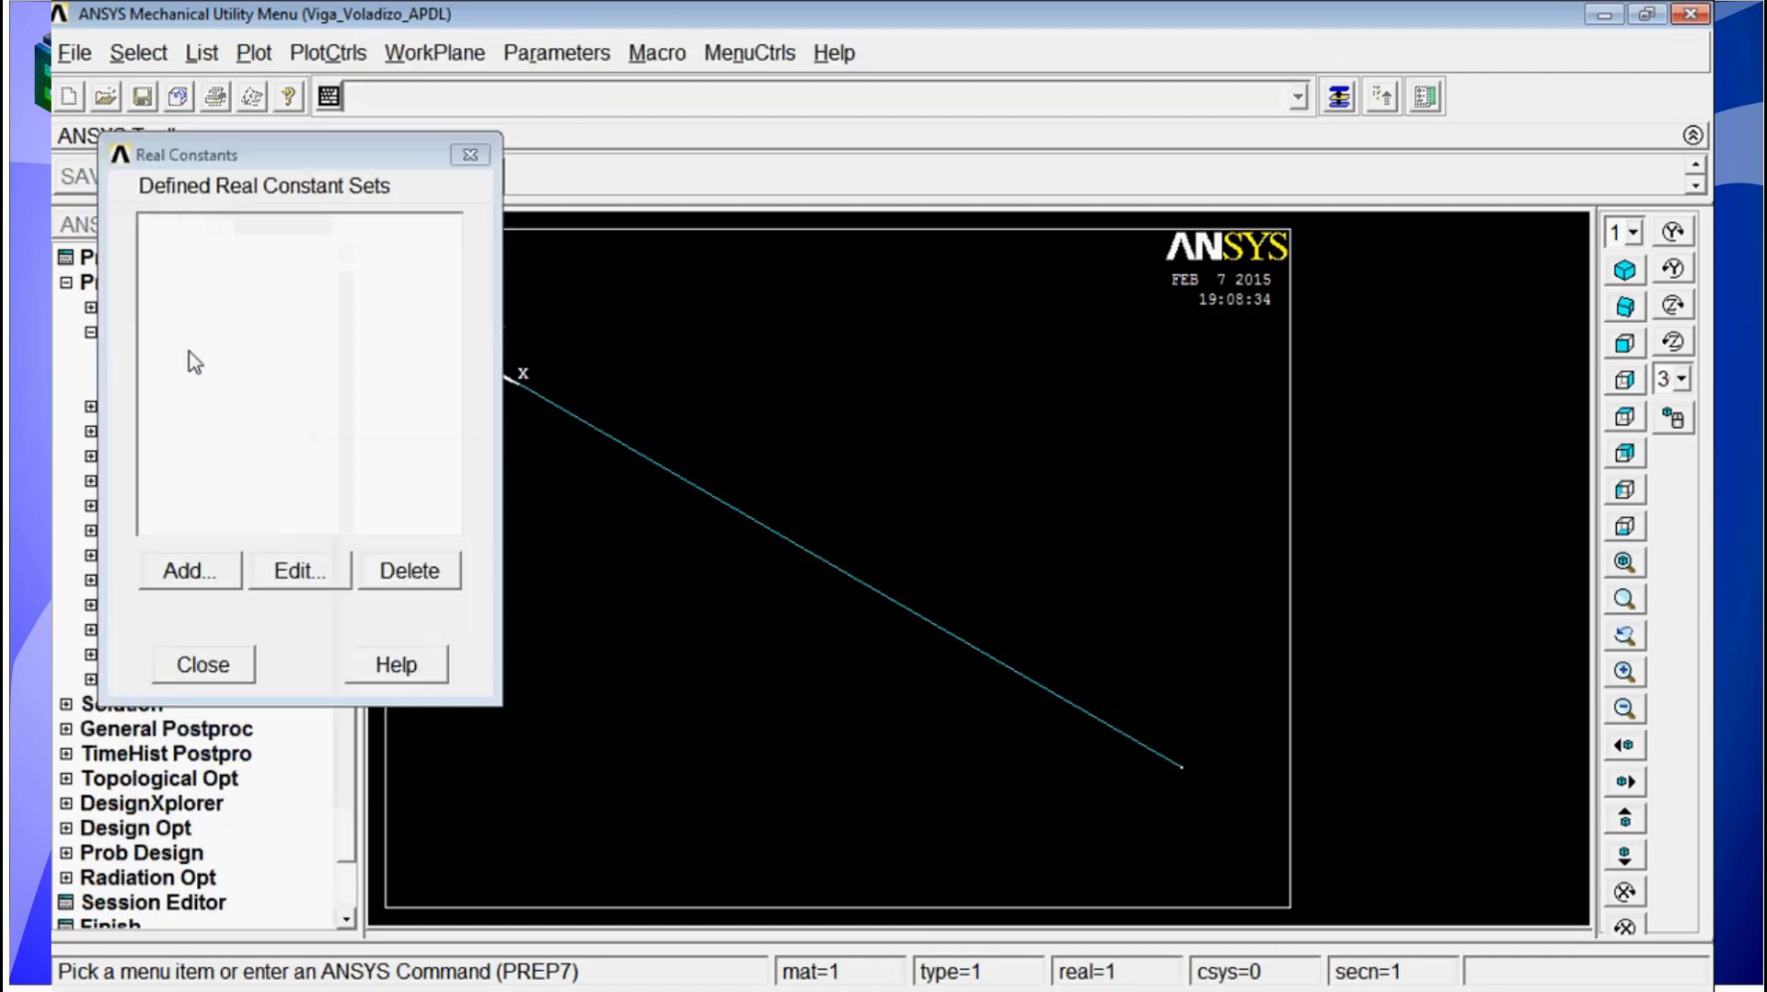
{"action": "left_click", "coordinate": [205, 664]}
Step: Review the density and linear isotropic properties defined for material model 1
{"action": "left_click", "coordinate": [187, 411]}
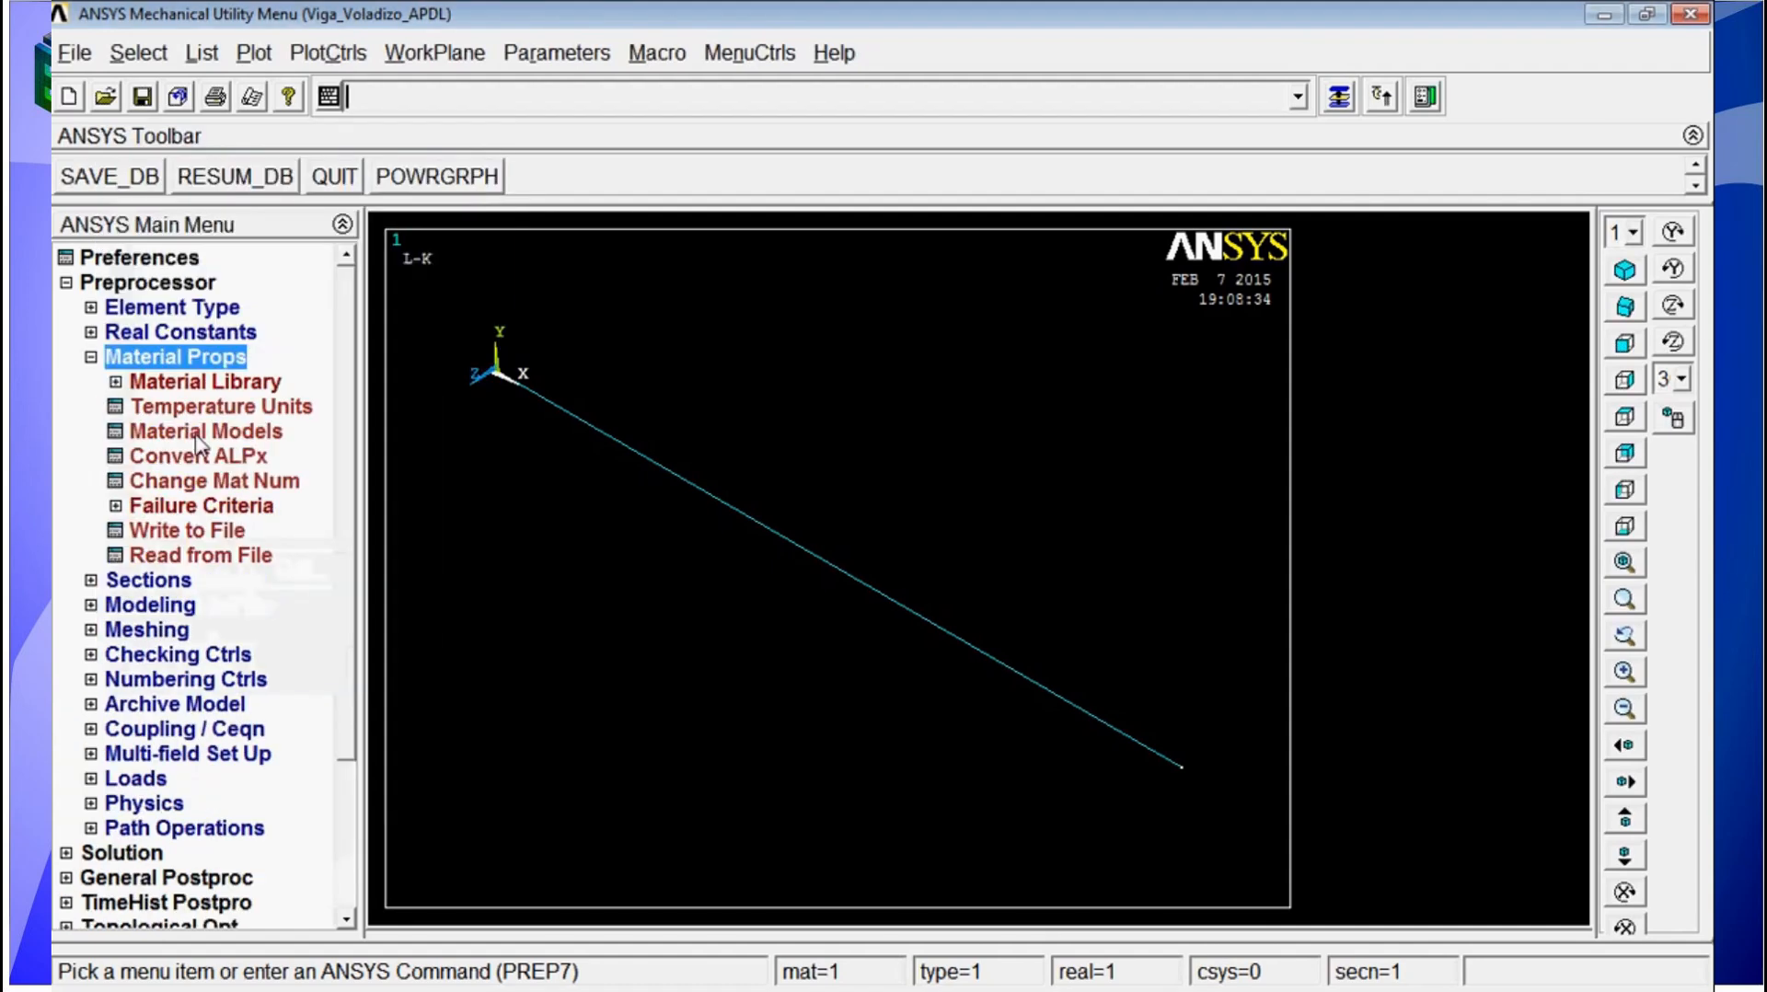
{"action": "left_click", "coordinate": [205, 431]}
{"action": "double_click", "coordinate": [556, 440]}
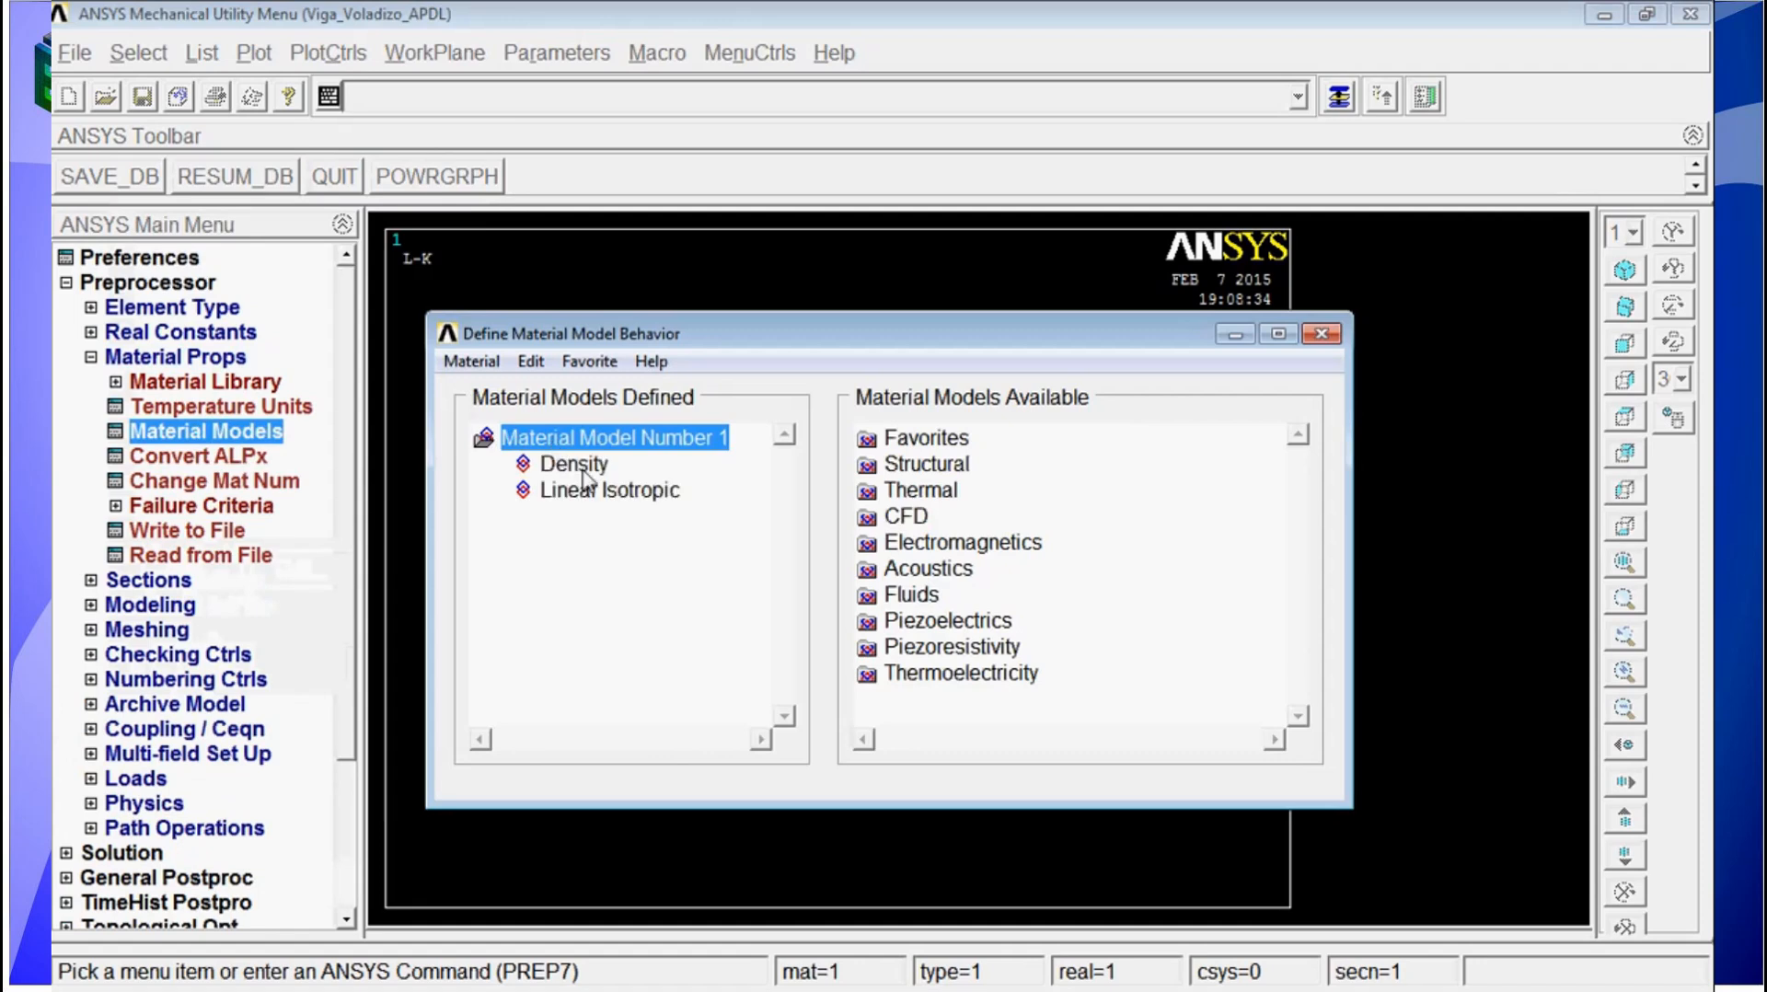
{"action": "double_click", "coordinate": [571, 463]}
{"action": "left_click", "coordinate": [1015, 814]}
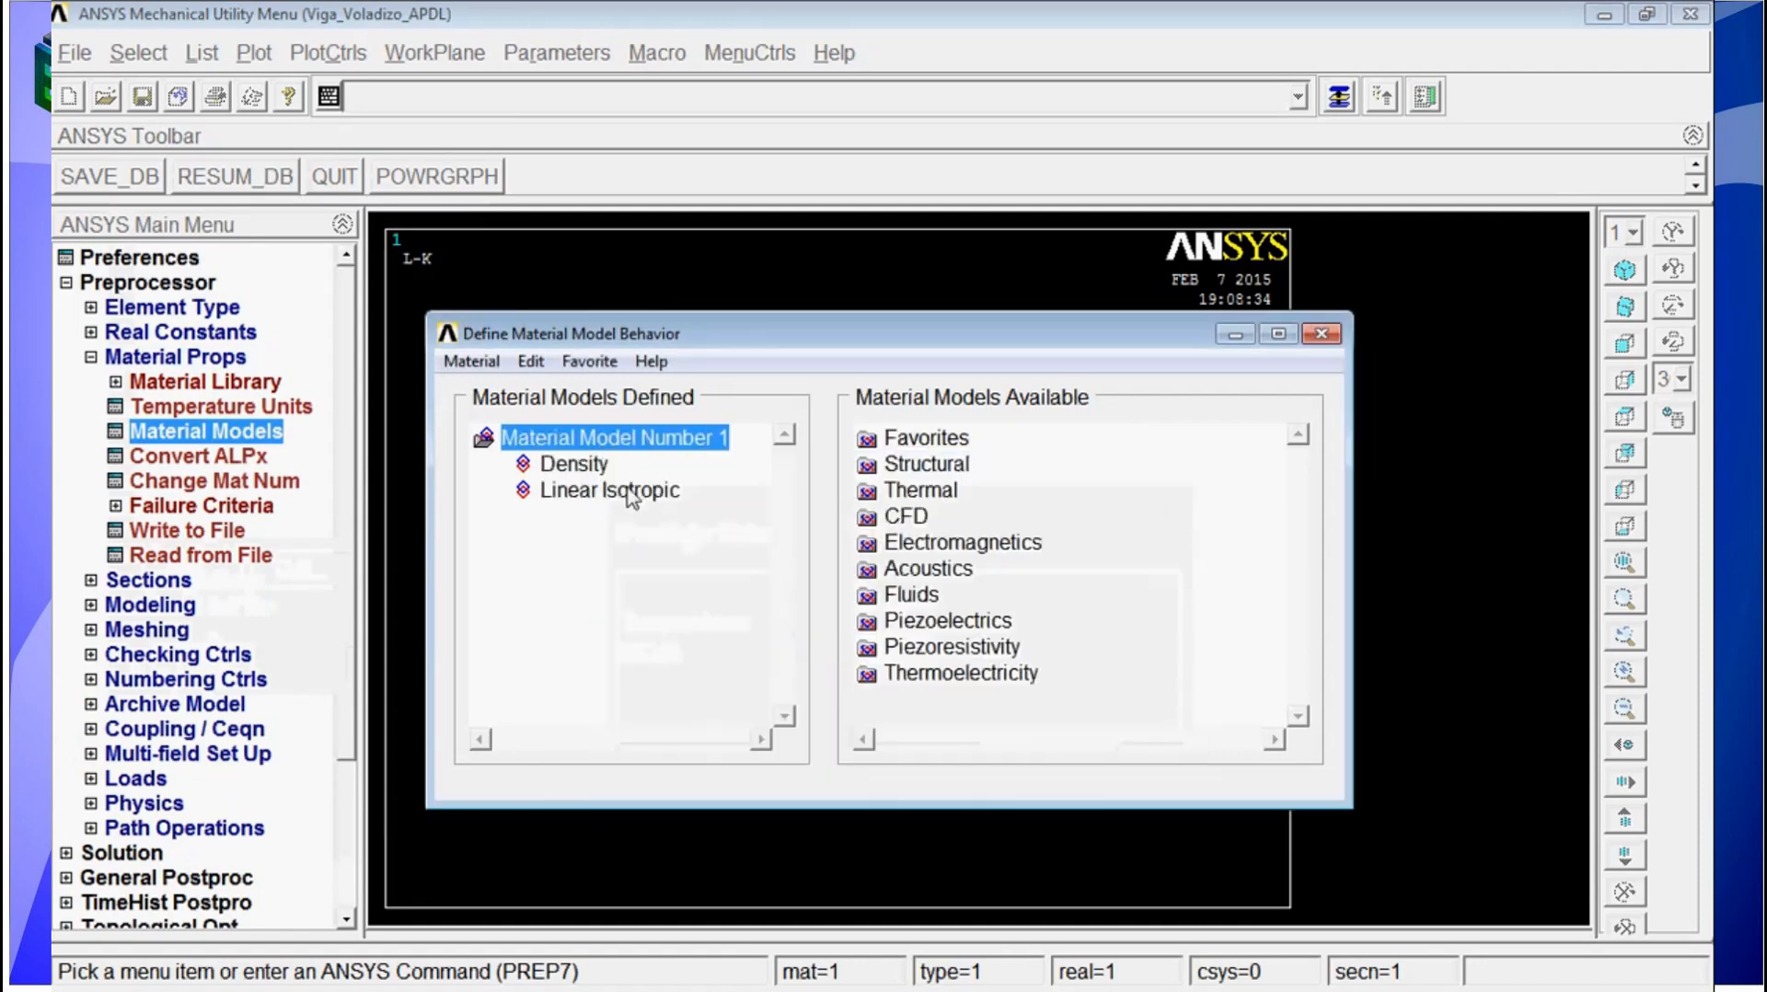
{"action": "double_click", "coordinate": [634, 493]}
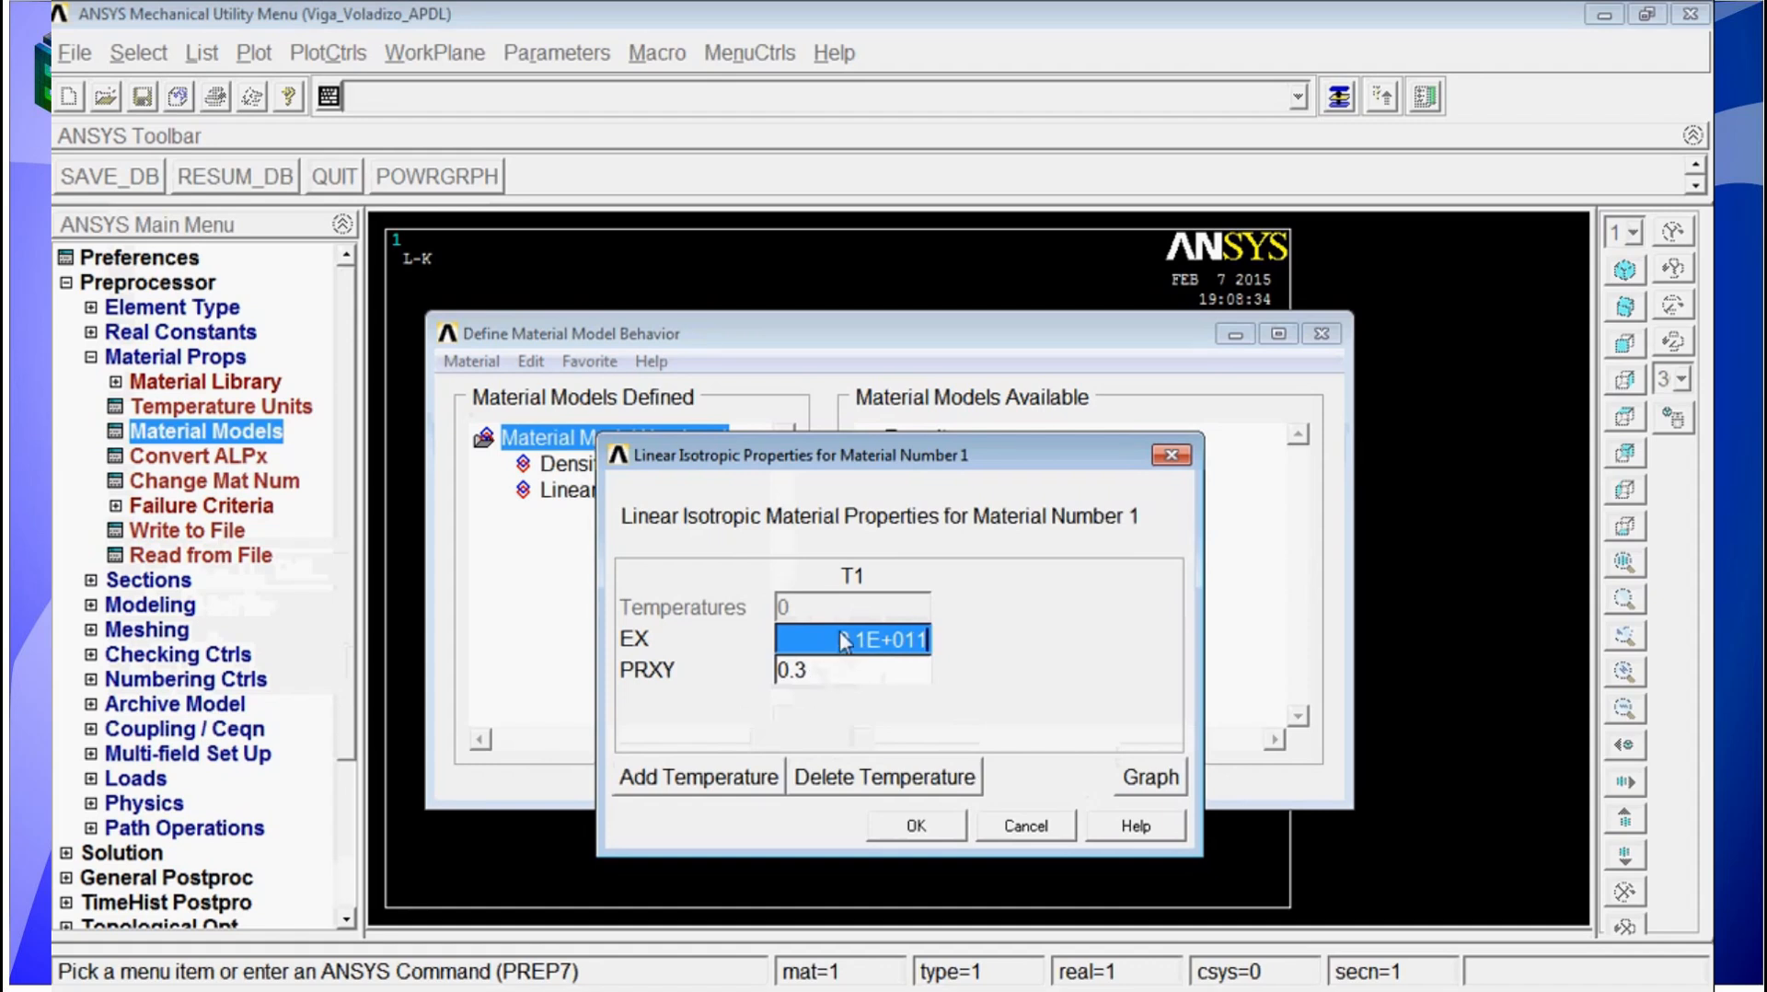
{"action": "left_click", "coordinate": [924, 825]}
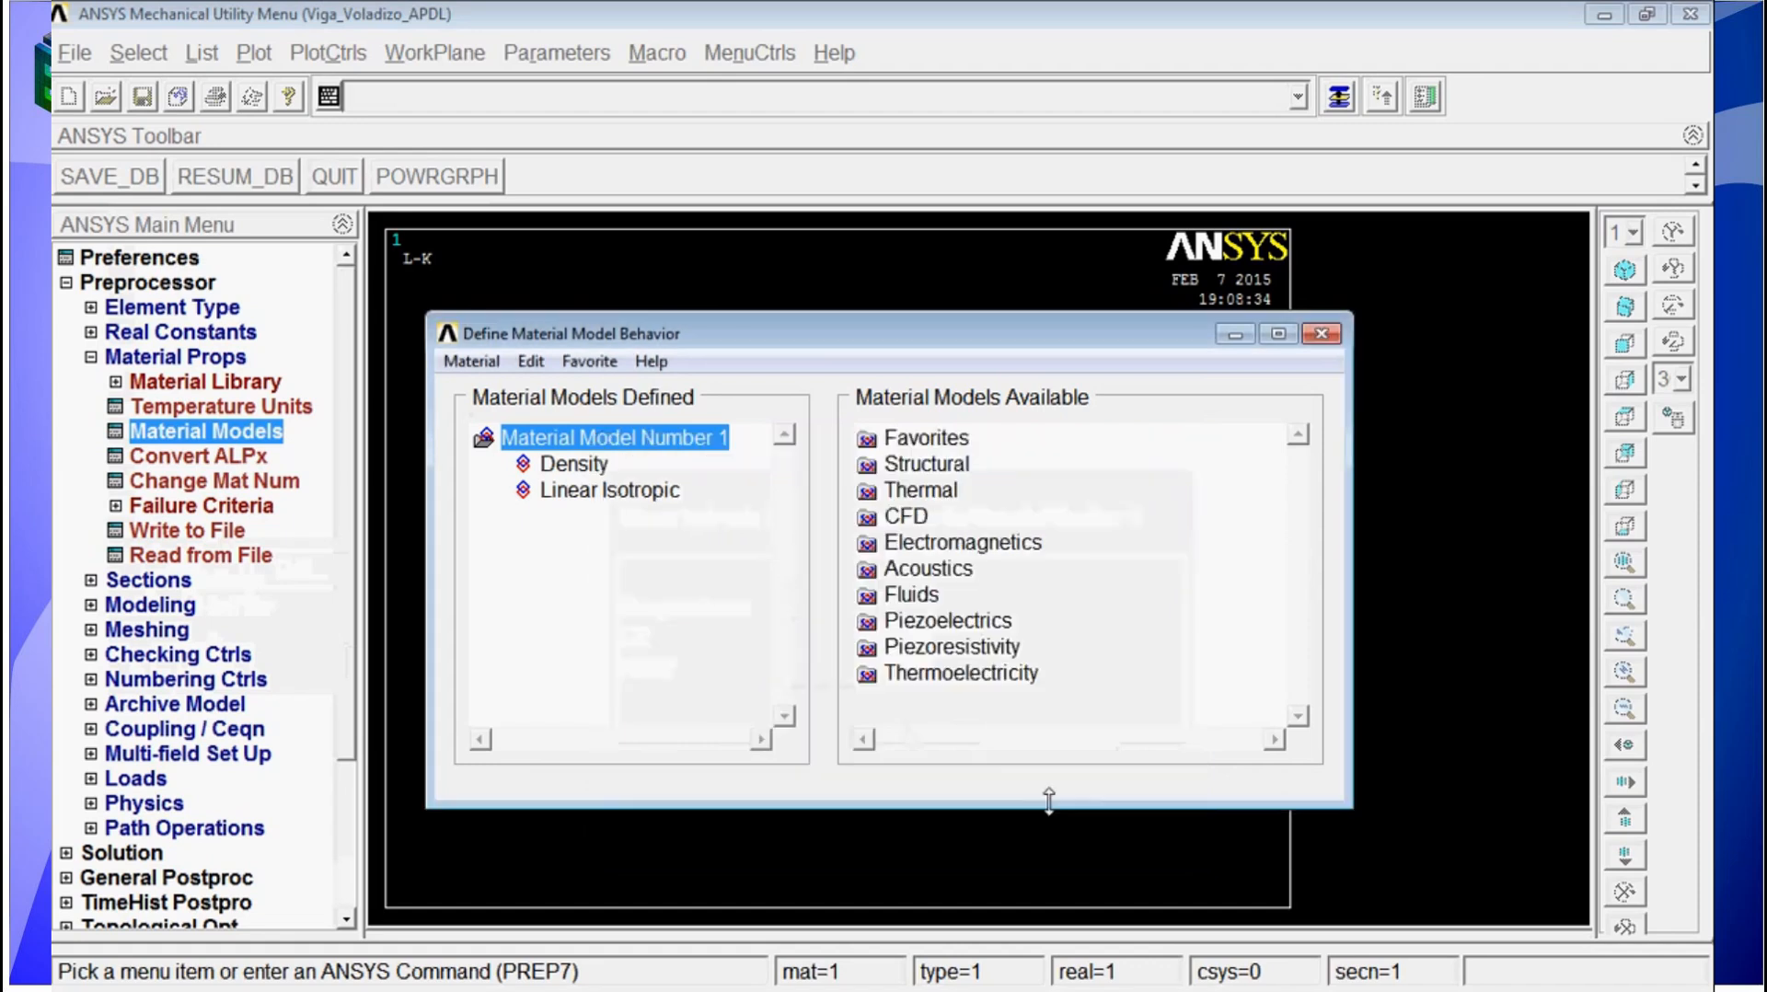
{"action": "left_click", "coordinate": [1321, 335]}
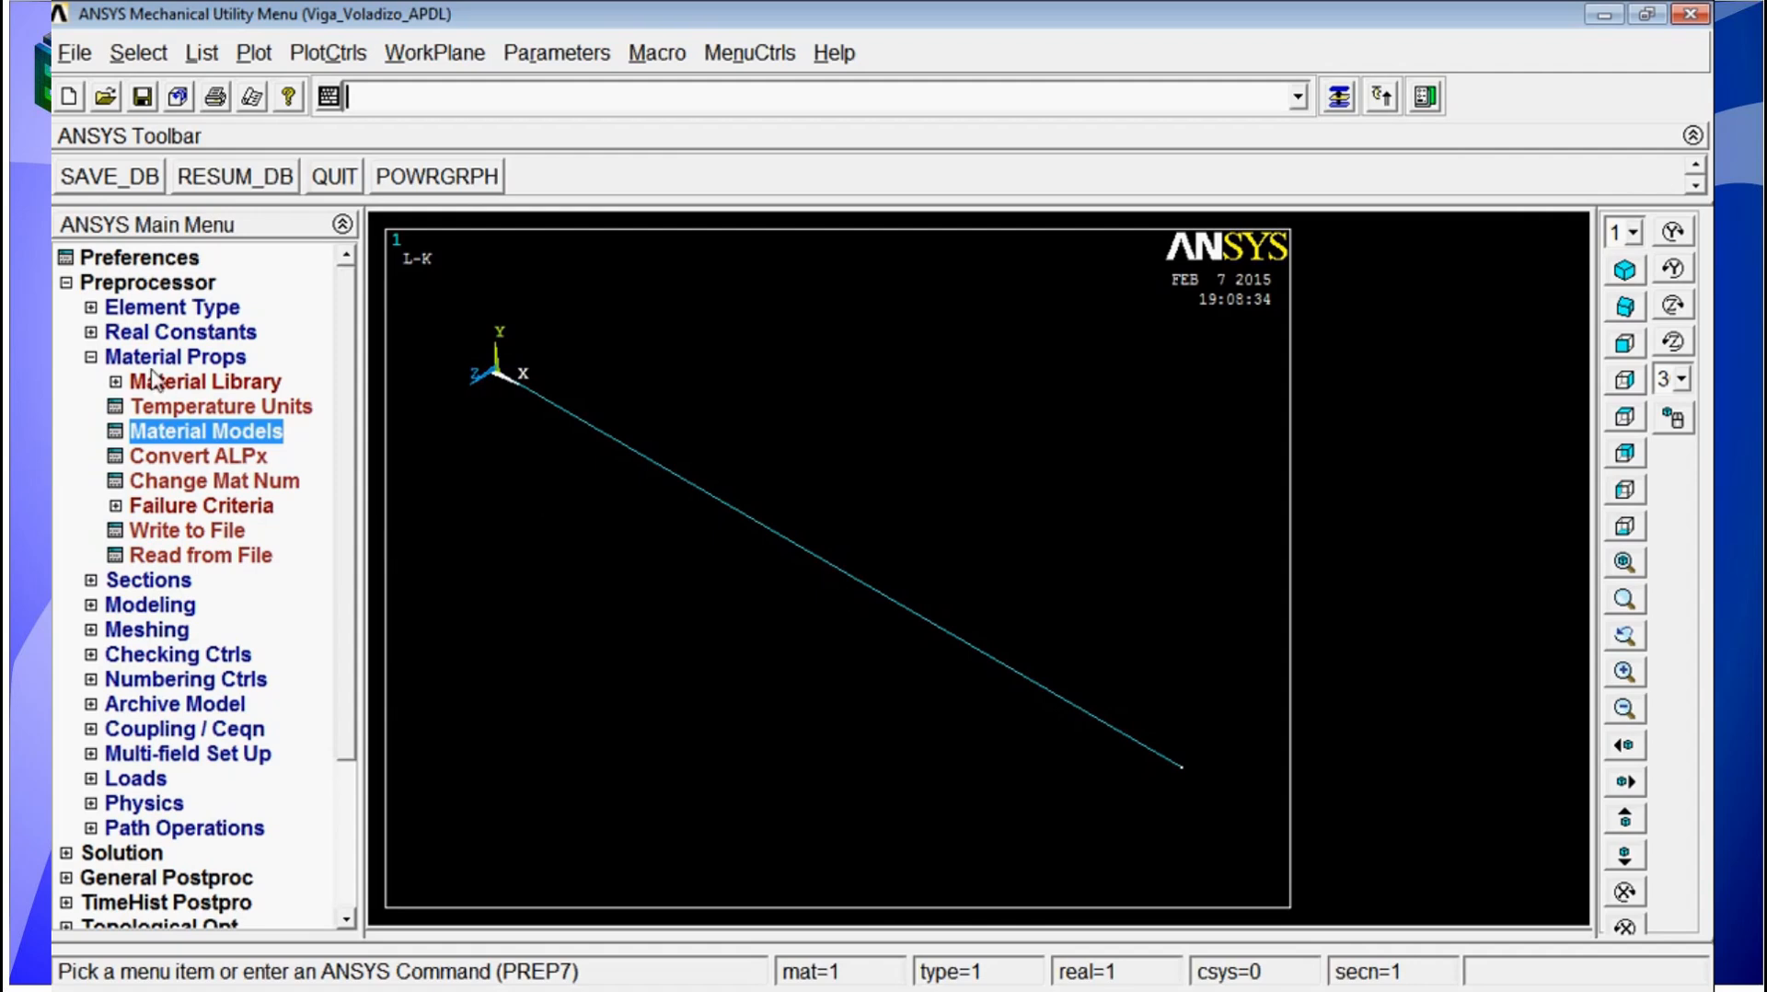
{"action": "left_click", "coordinate": [91, 357]}
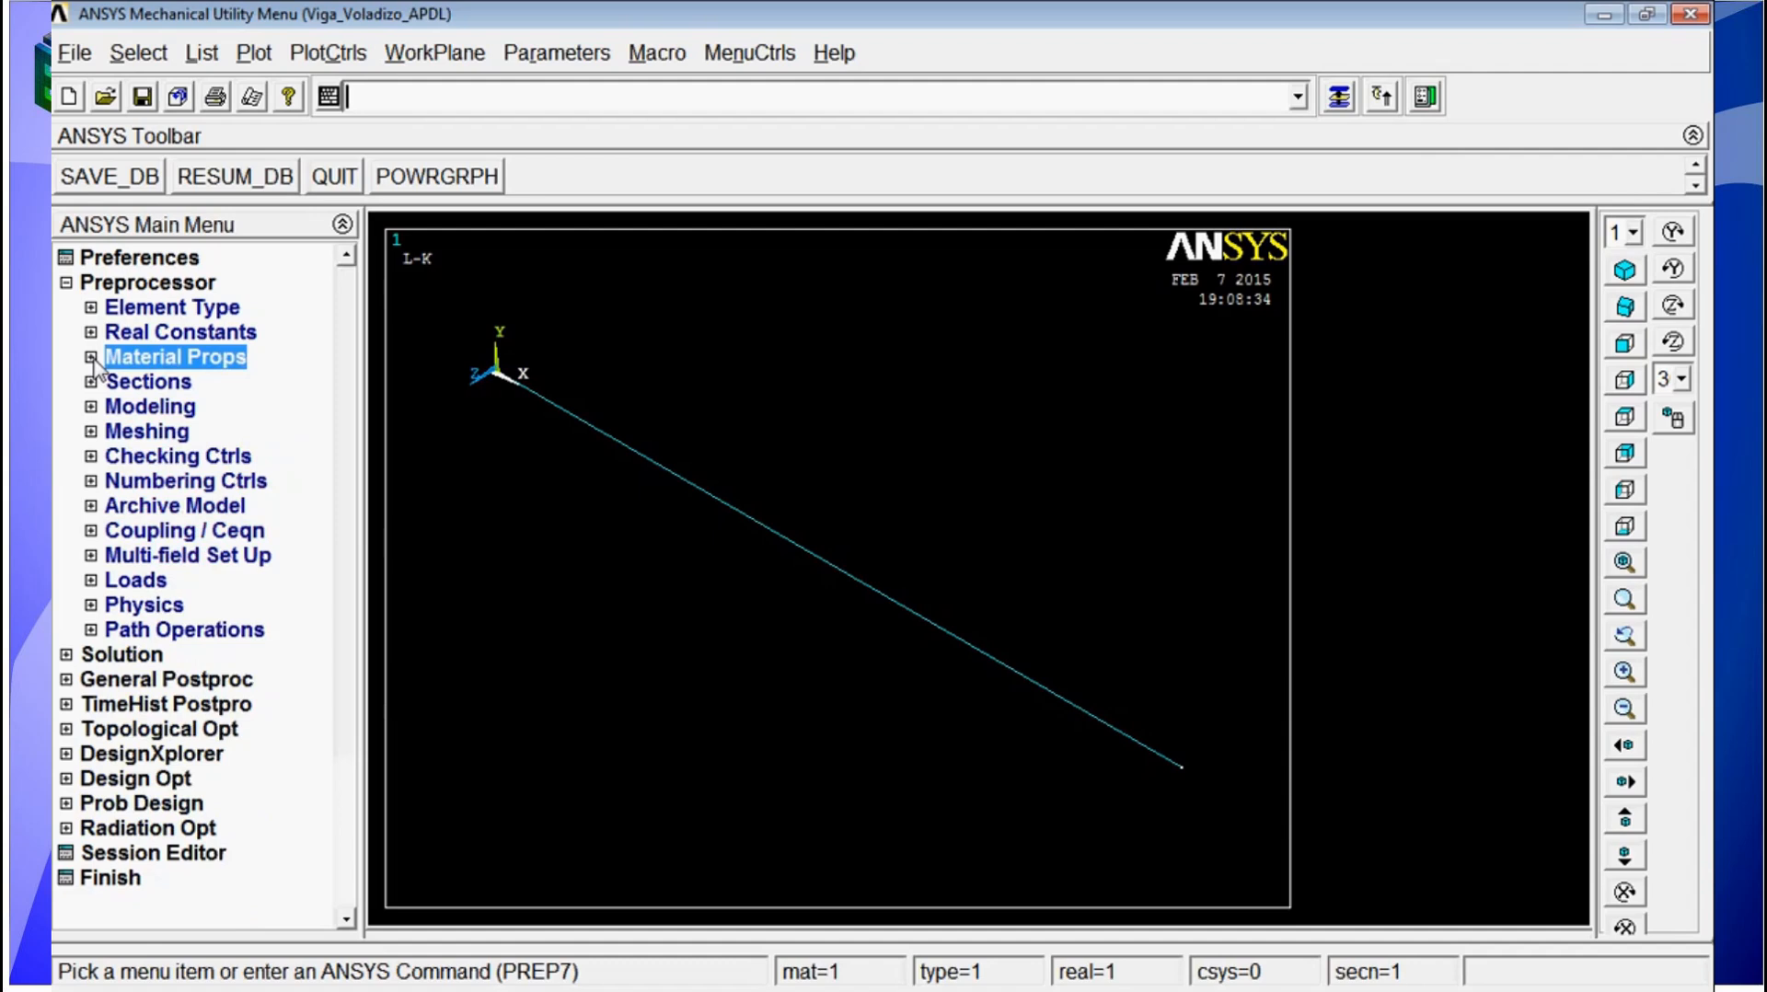
Step: Define section 1 as a hollow rectangular beam (HREC) named viga with the SECTYPE command
{"action": "left_click", "coordinate": [560, 99]}
{"action": "type", "text": "sed"}
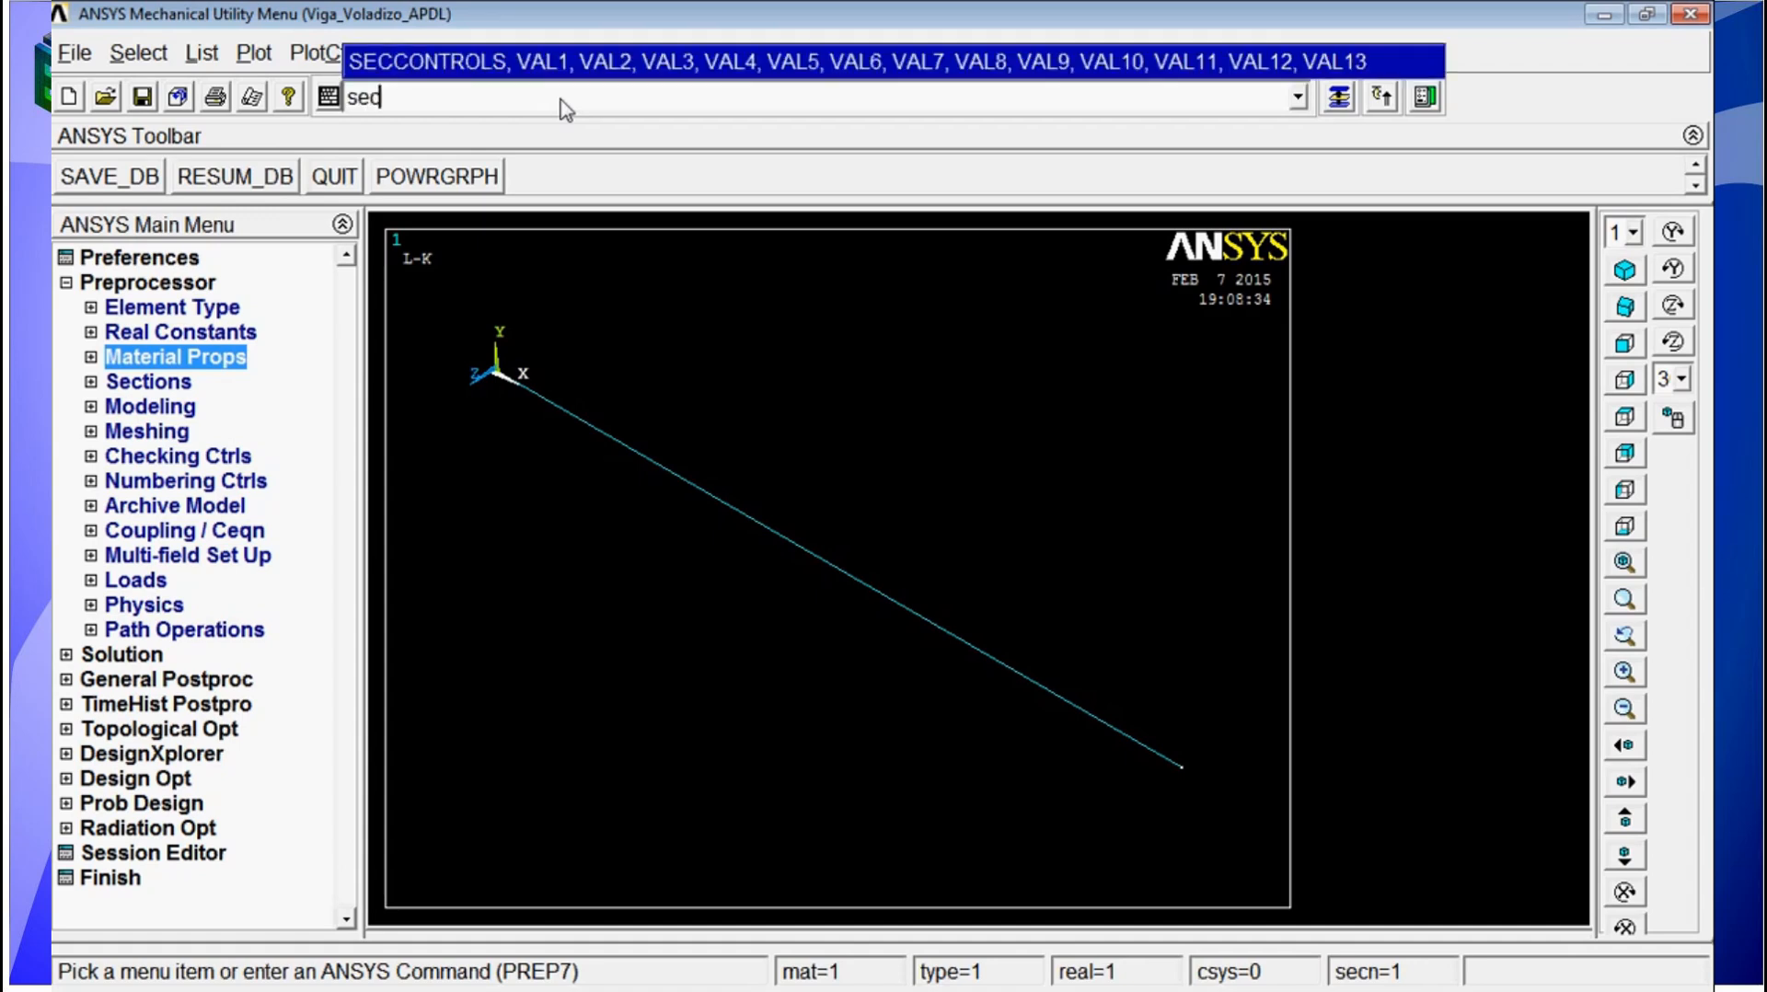
{"action": "type", "text": "type"}
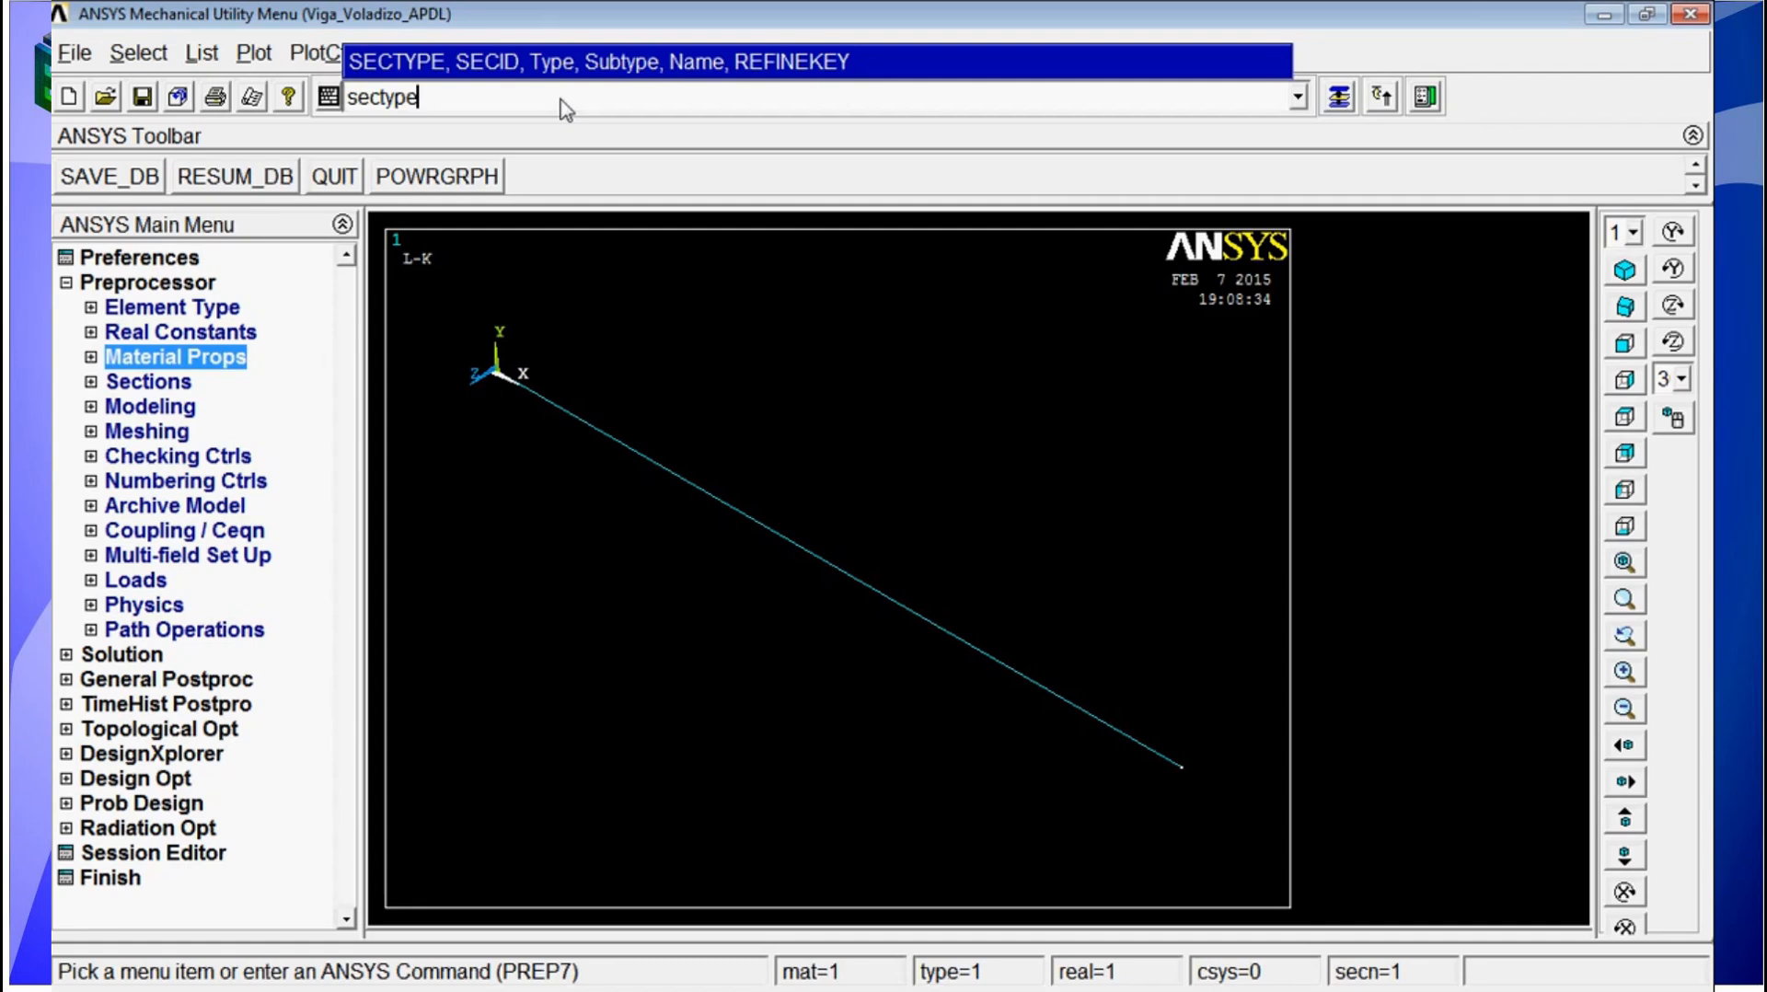
{"action": "type", "text": ",1,beam,hred"}
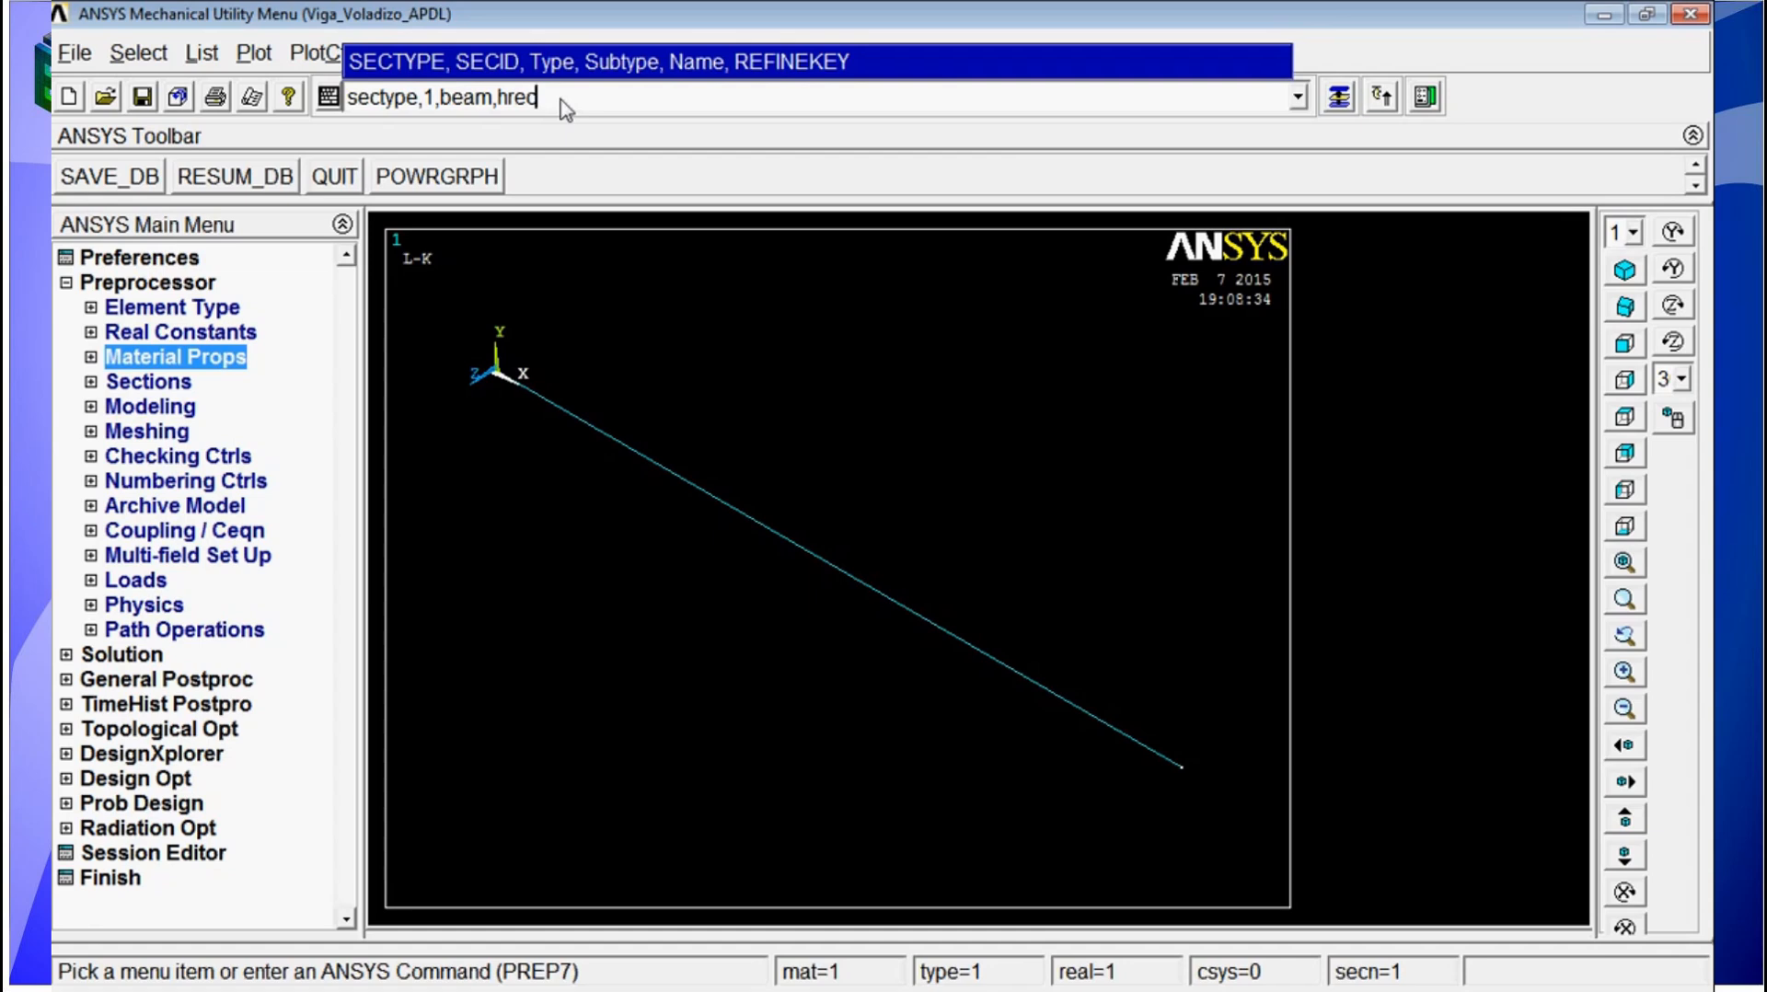
{"action": "type", "text": ",viga"}
{"action": "key", "text": "Return"}
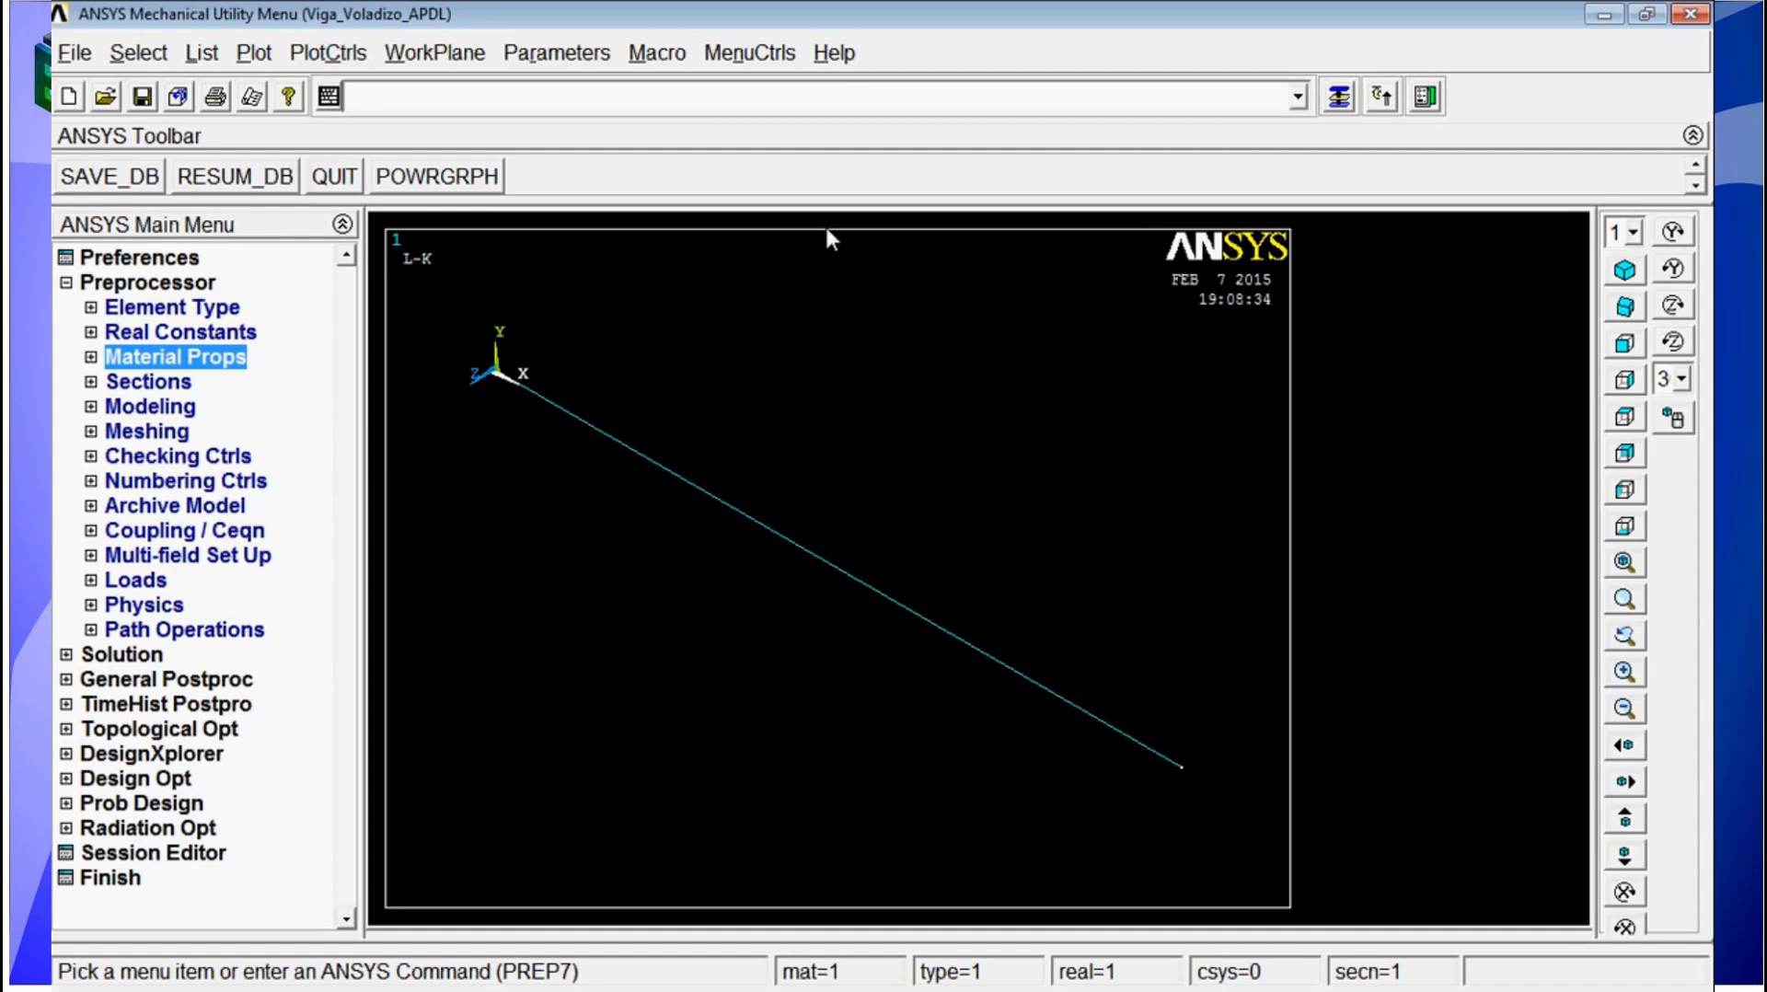
Step: Set the hollow rectangle's dimensions with SECDATA: width 40/1000, height 60/1000 and all four wall thicknesses 3/1000
{"action": "type", "text": "sedda"}
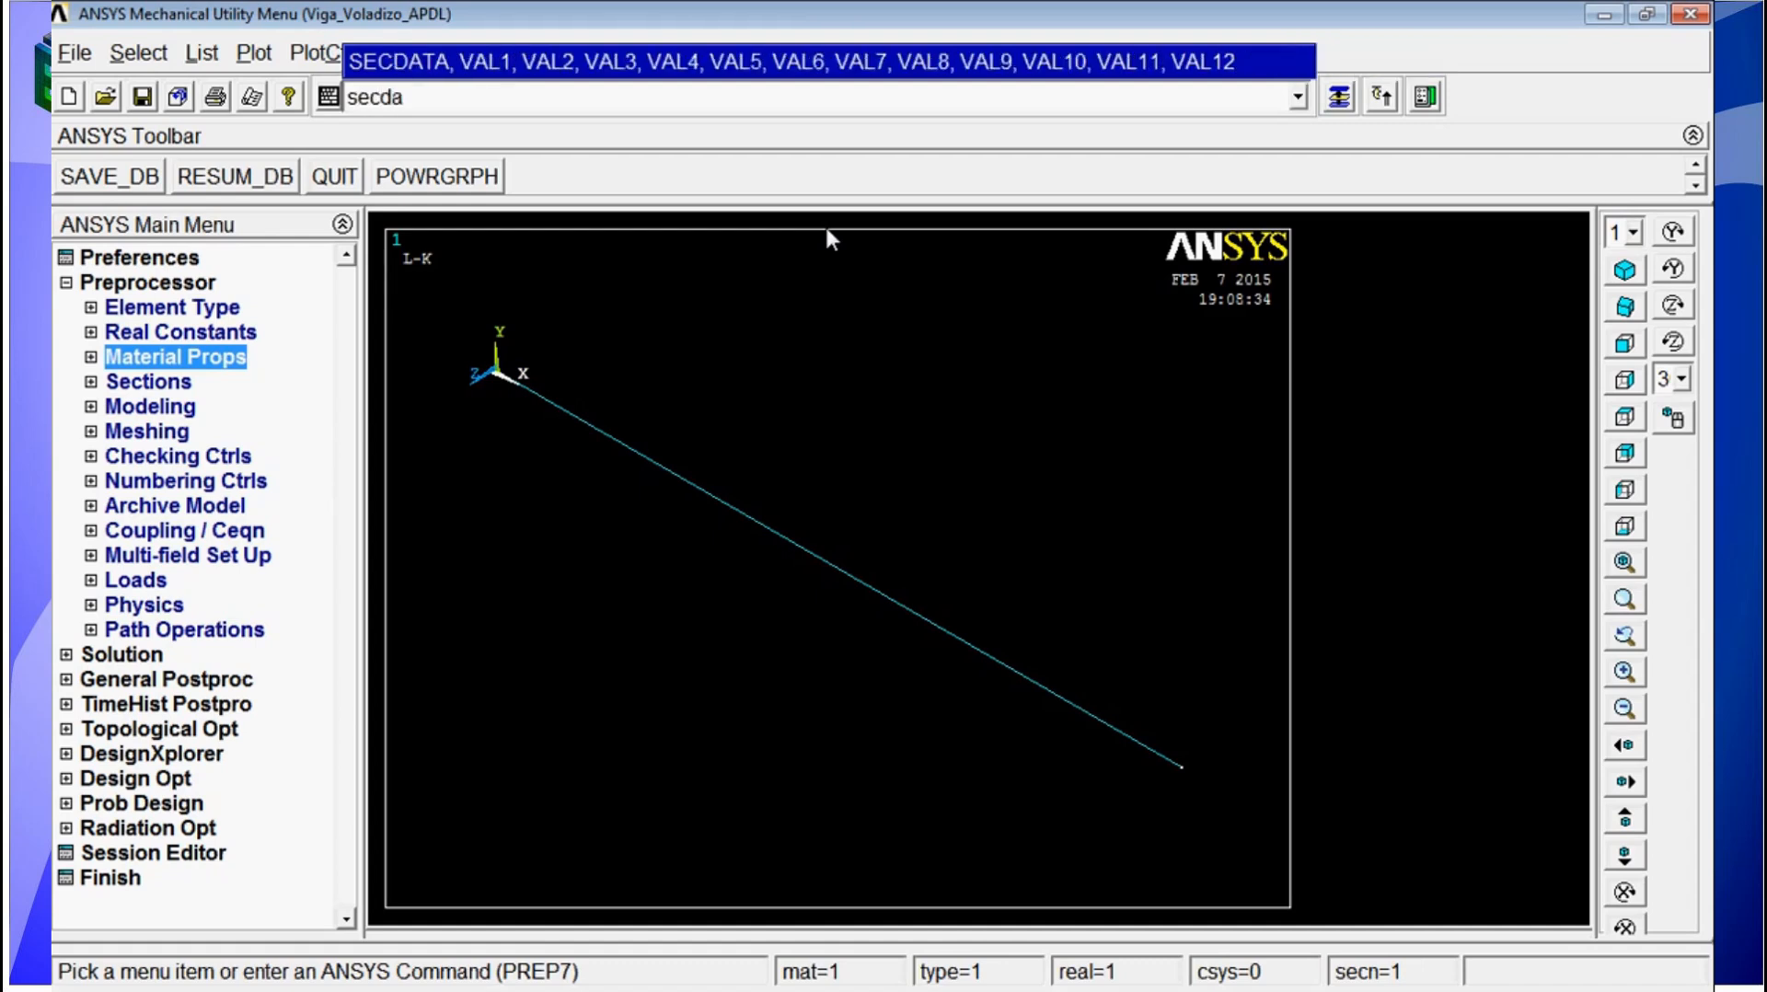
{"action": "type", "text": "ta,"}
{"action": "type", "text": "4"}
{"action": "type", "text": "0/"}
{"action": "type", "text": "10"}
{"action": "type", "text": "0"}
{"action": "type", "text": "0"}
{"action": "type", "text": ","}
{"action": "type", "text": "60,"}
{"action": "type", "text": "100"}
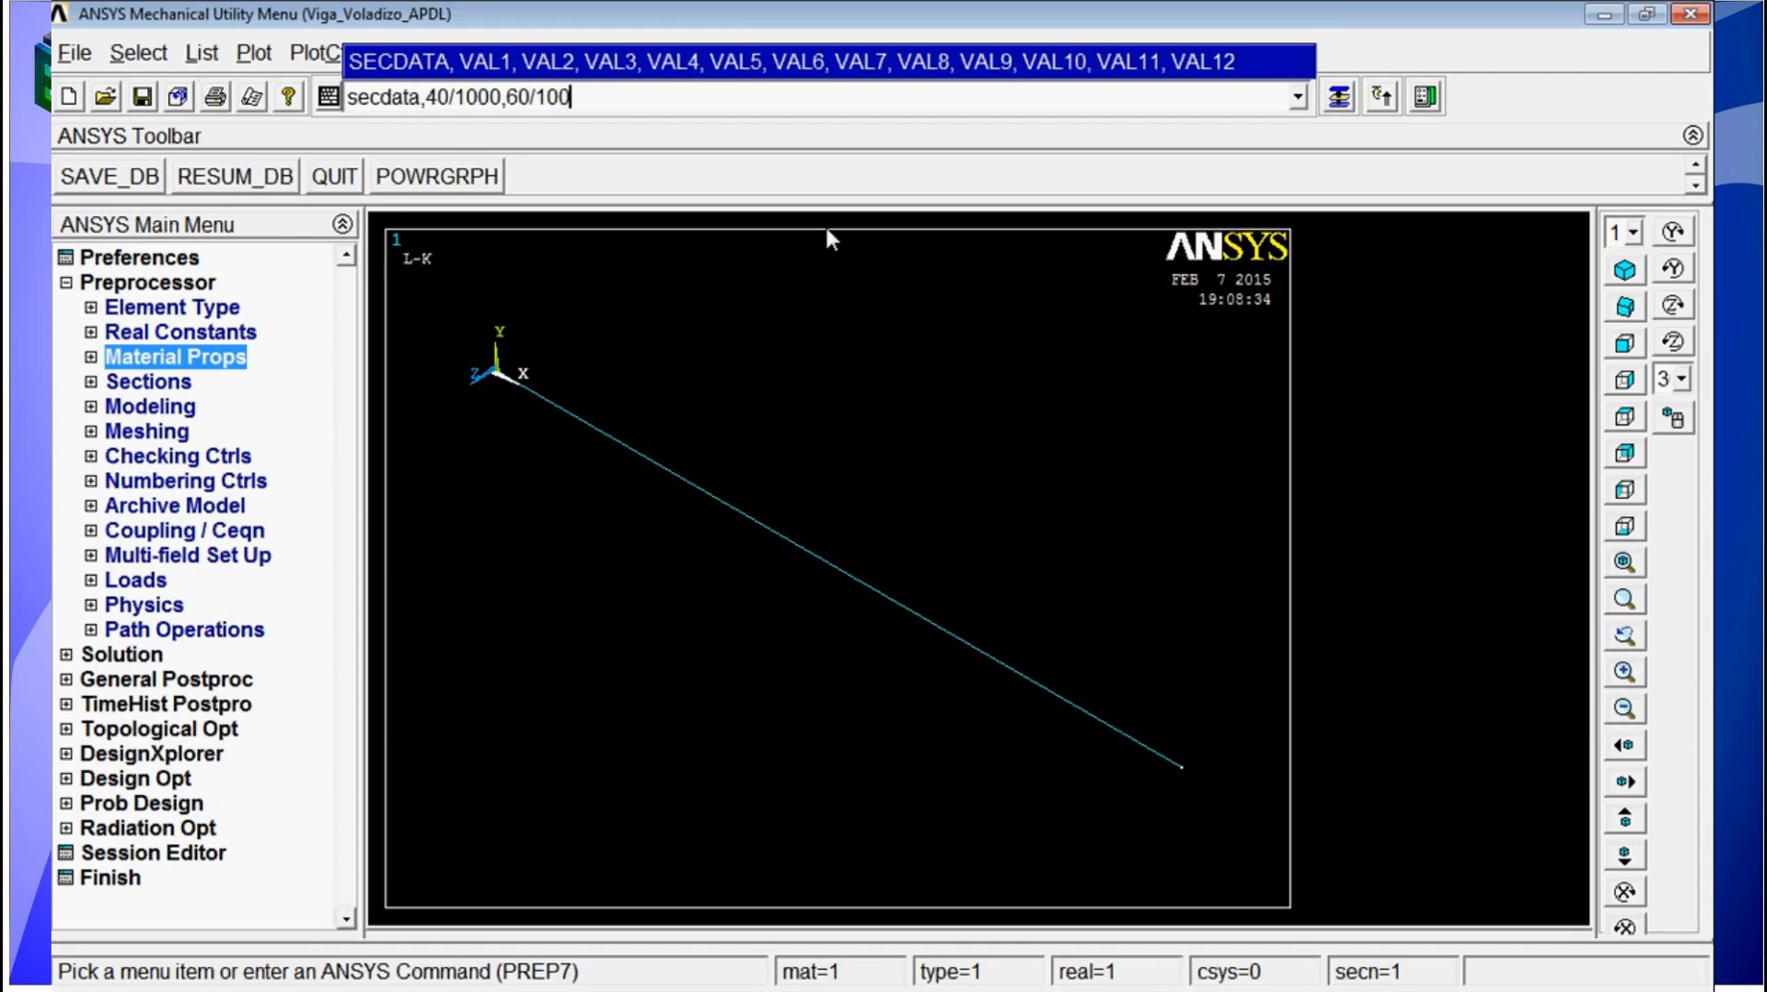
{"action": "type", "text": "0,3/1000,3/1000,"}
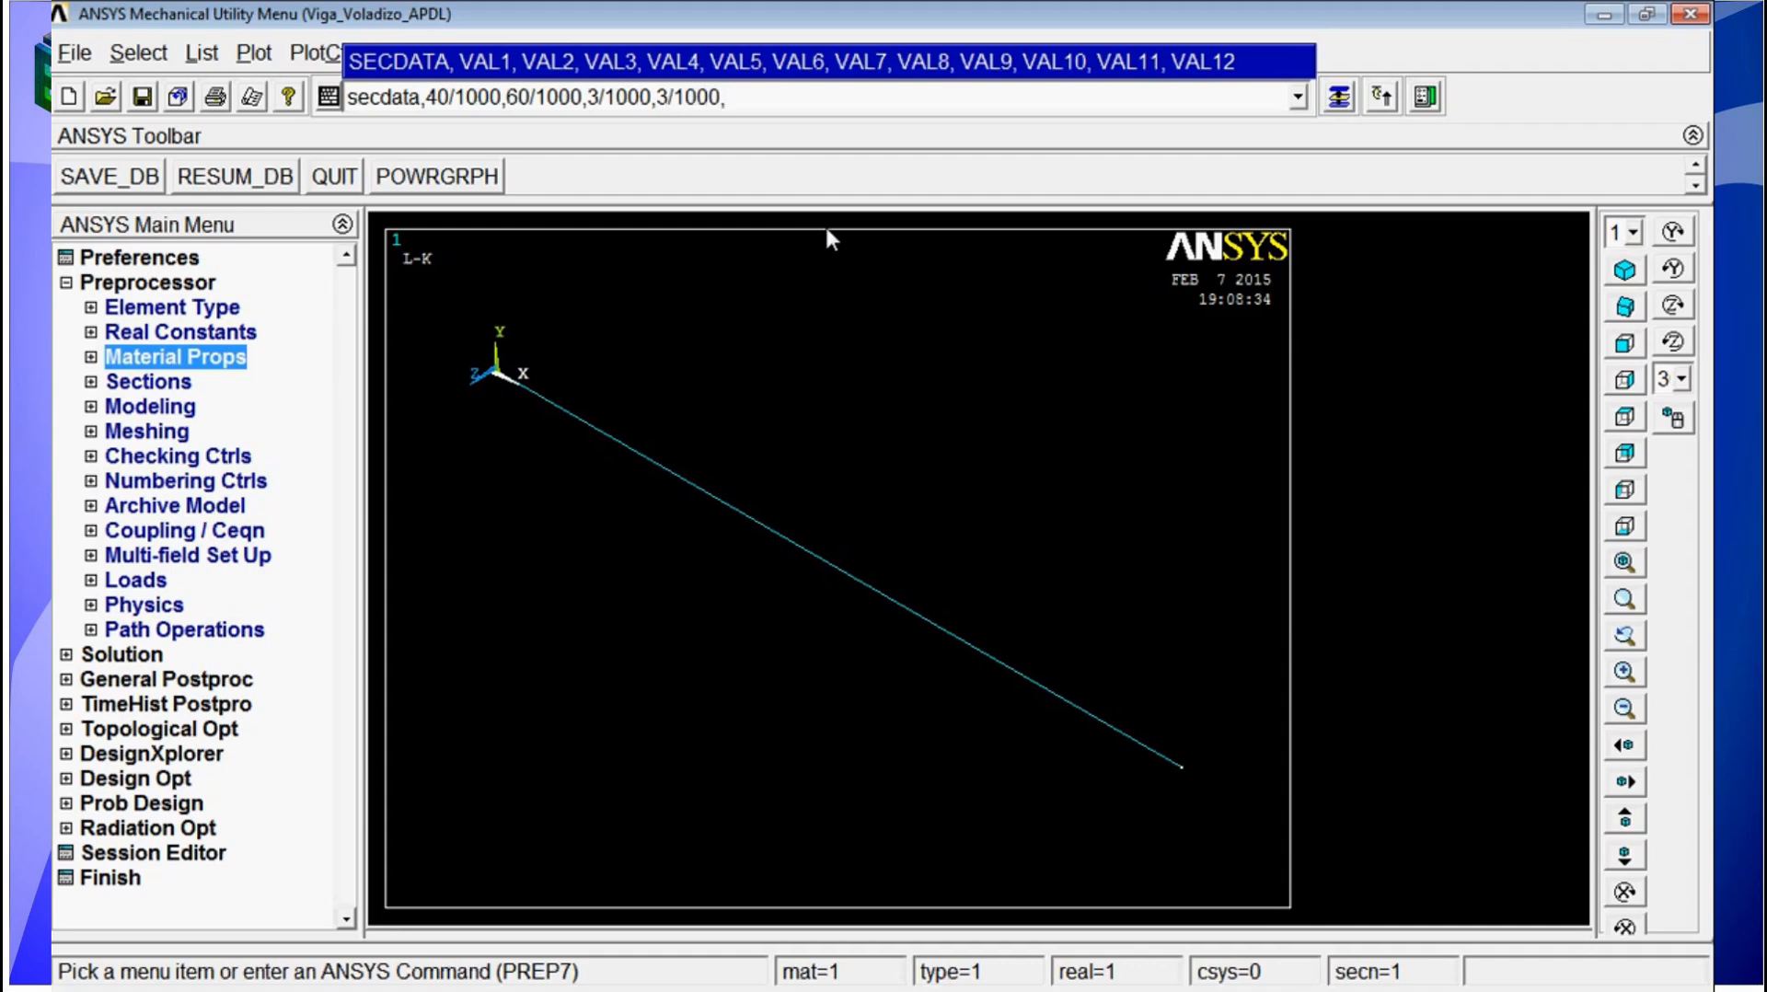
{"action": "type", "text": "3/1000,371000"}
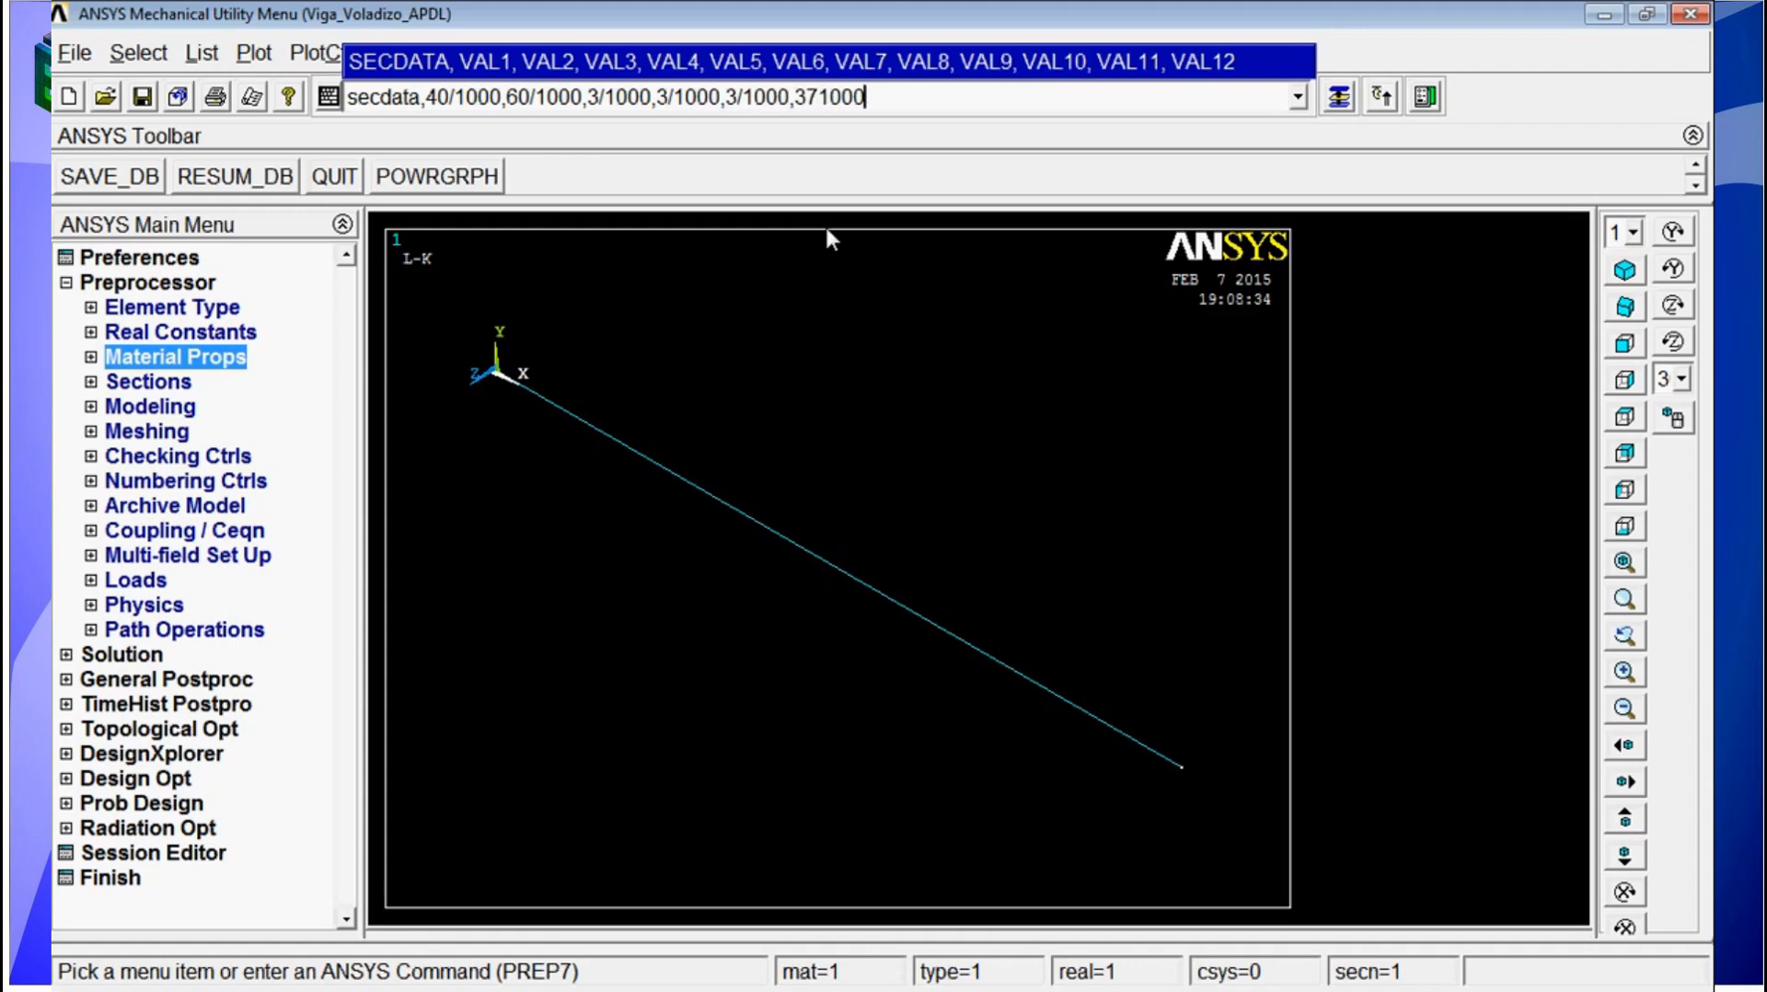
{"action": "left_click", "coordinate": [816, 96]}
{"action": "key", "text": "BackSpace"}
{"action": "type", "text": "/"}
{"action": "key", "text": "Return"}
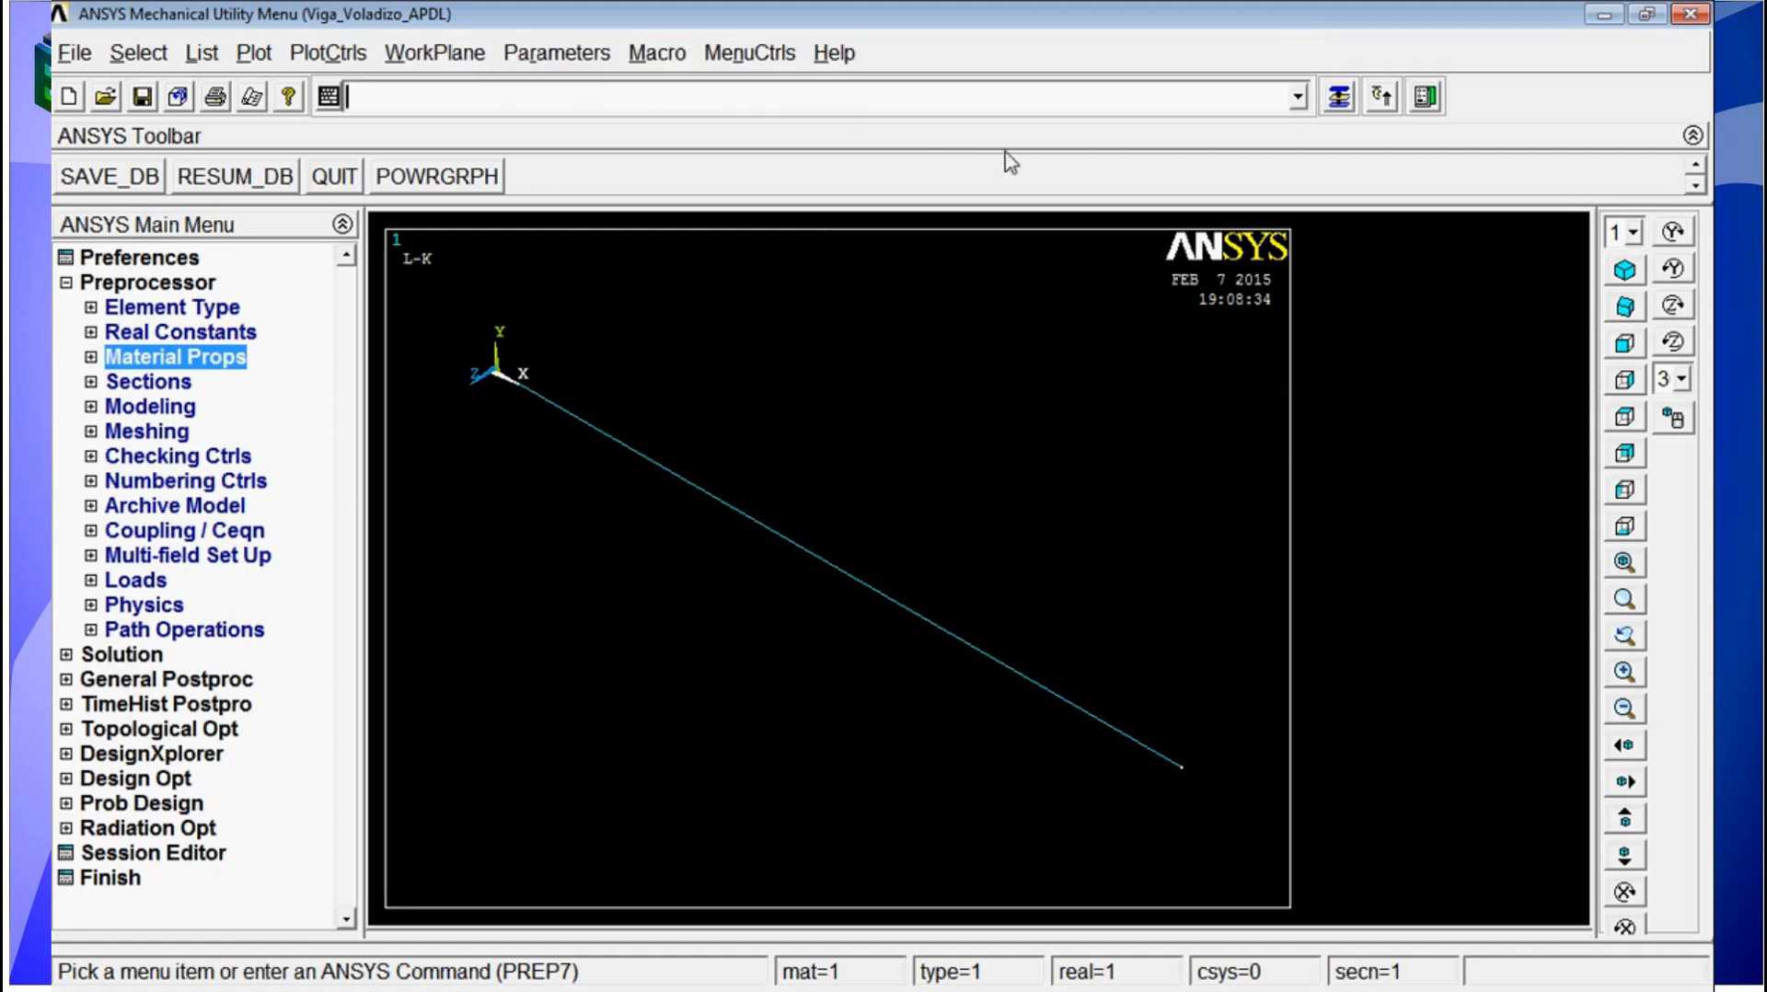
Step: List the full properties of section 1 viga and examine its subtype, name and section data
{"action": "left_click", "coordinate": [155, 383]}
{"action": "left_click", "coordinate": [164, 631]}
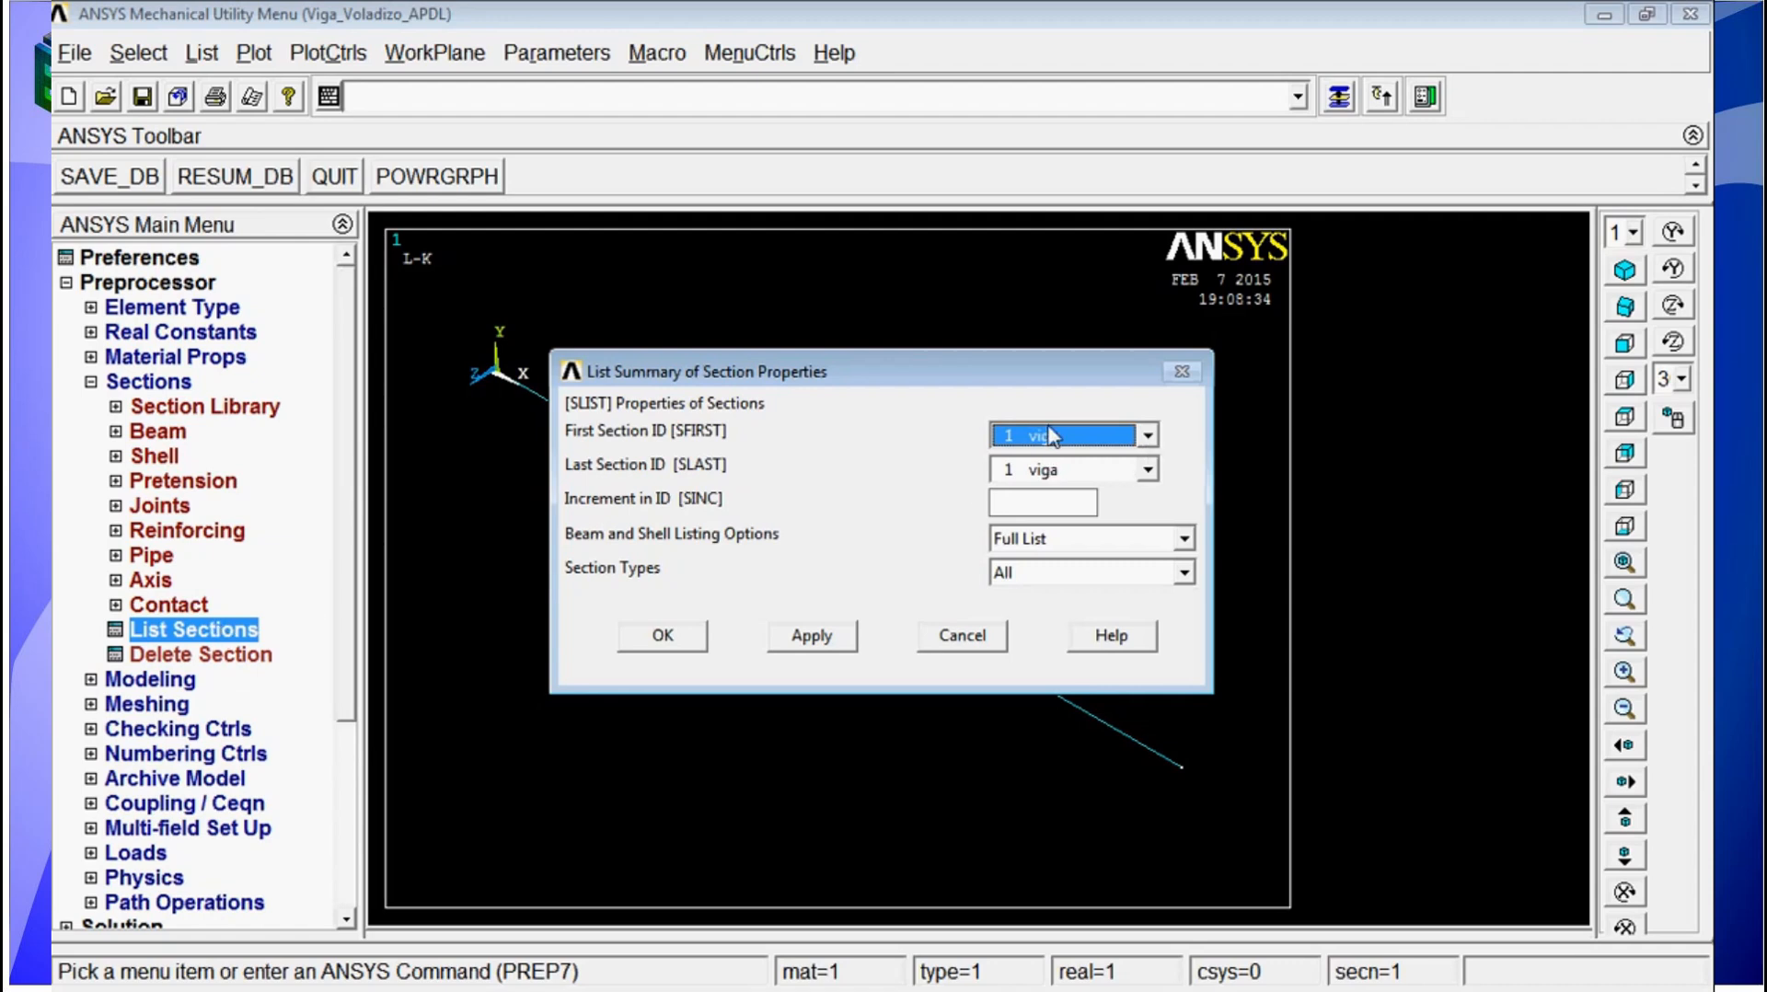
{"action": "left_click", "coordinate": [684, 644]}
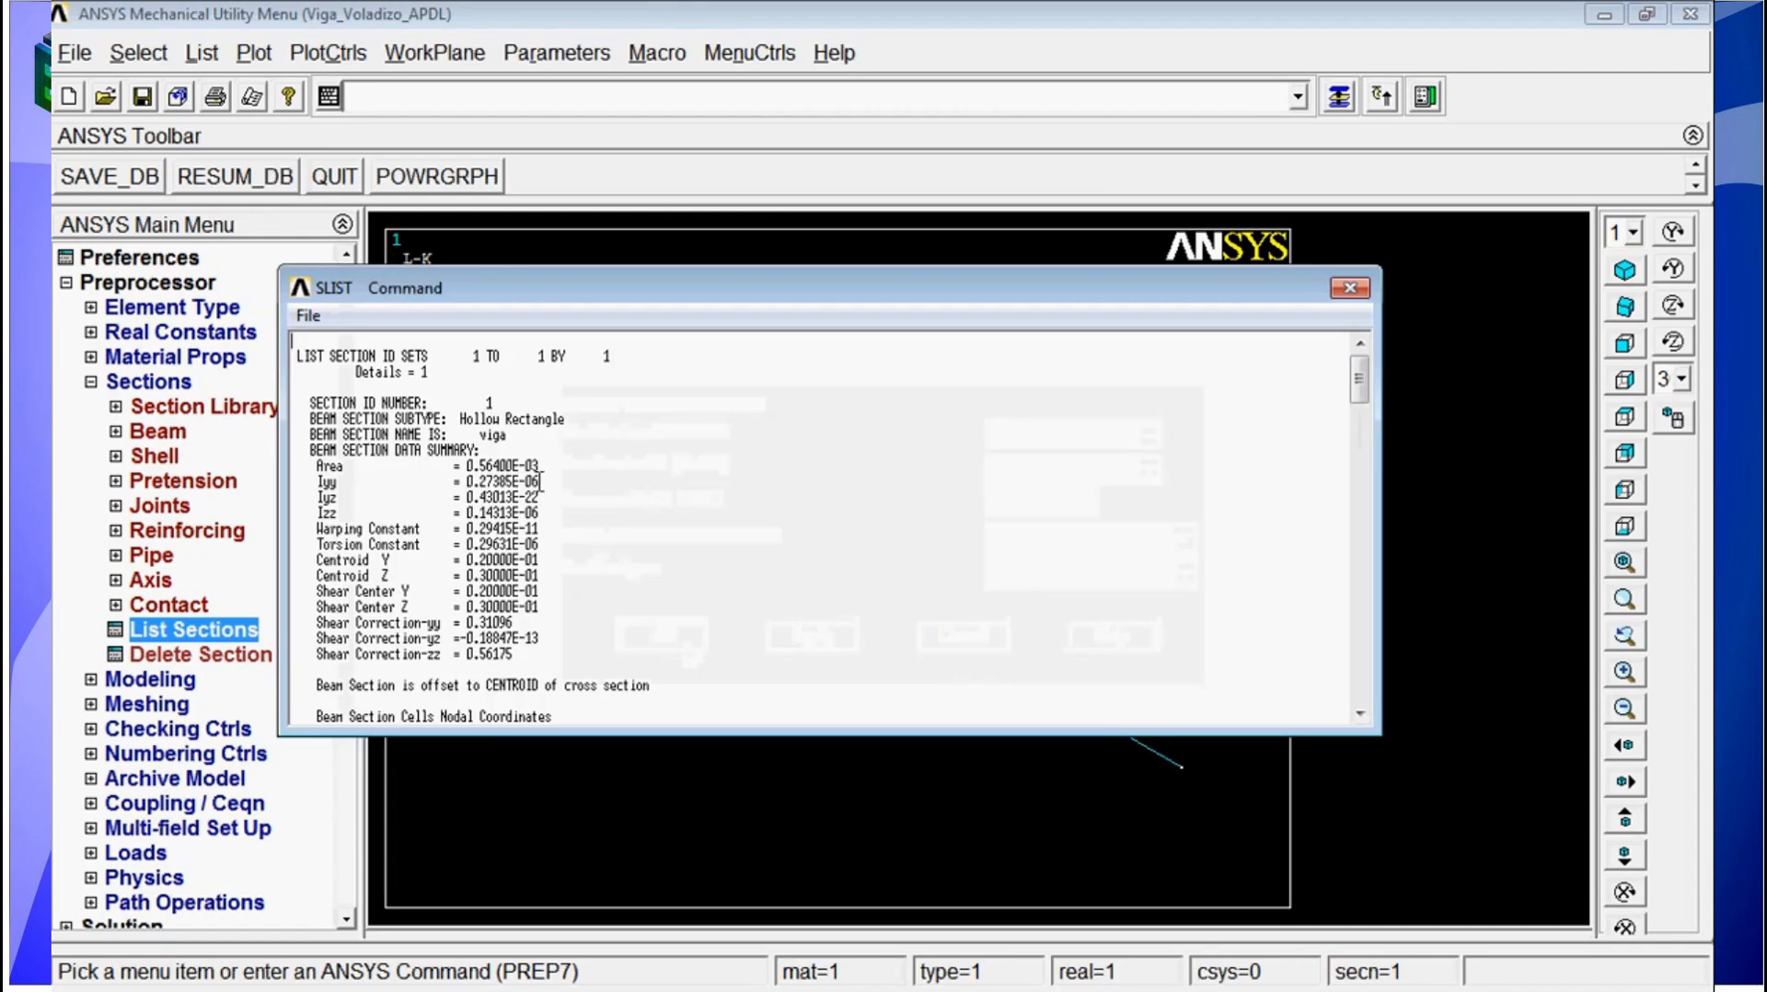
{"action": "left_click_drag", "start_coordinate": [563, 419], "coordinate": [462, 435]}
{"action": "scroll", "coordinate": [582, 475], "scroll_direction": "down", "scroll_amount": 3}
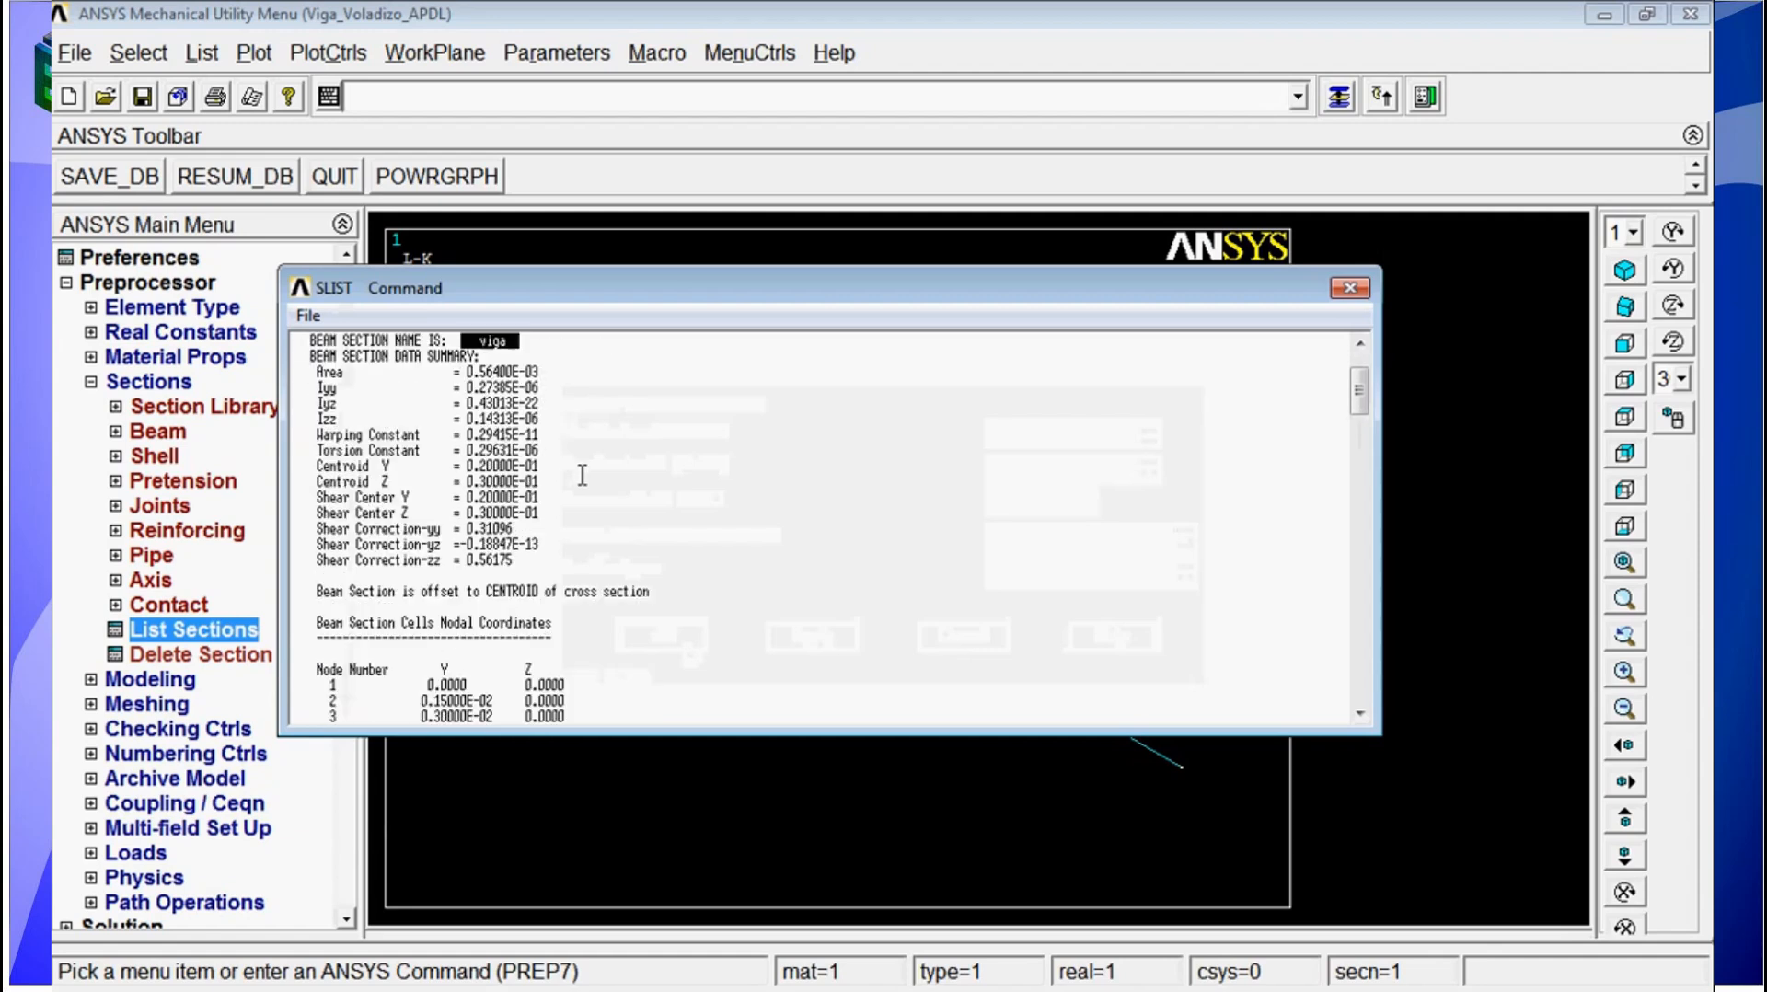
{"action": "scroll", "coordinate": [581, 475], "scroll_direction": "down", "scroll_amount": 20}
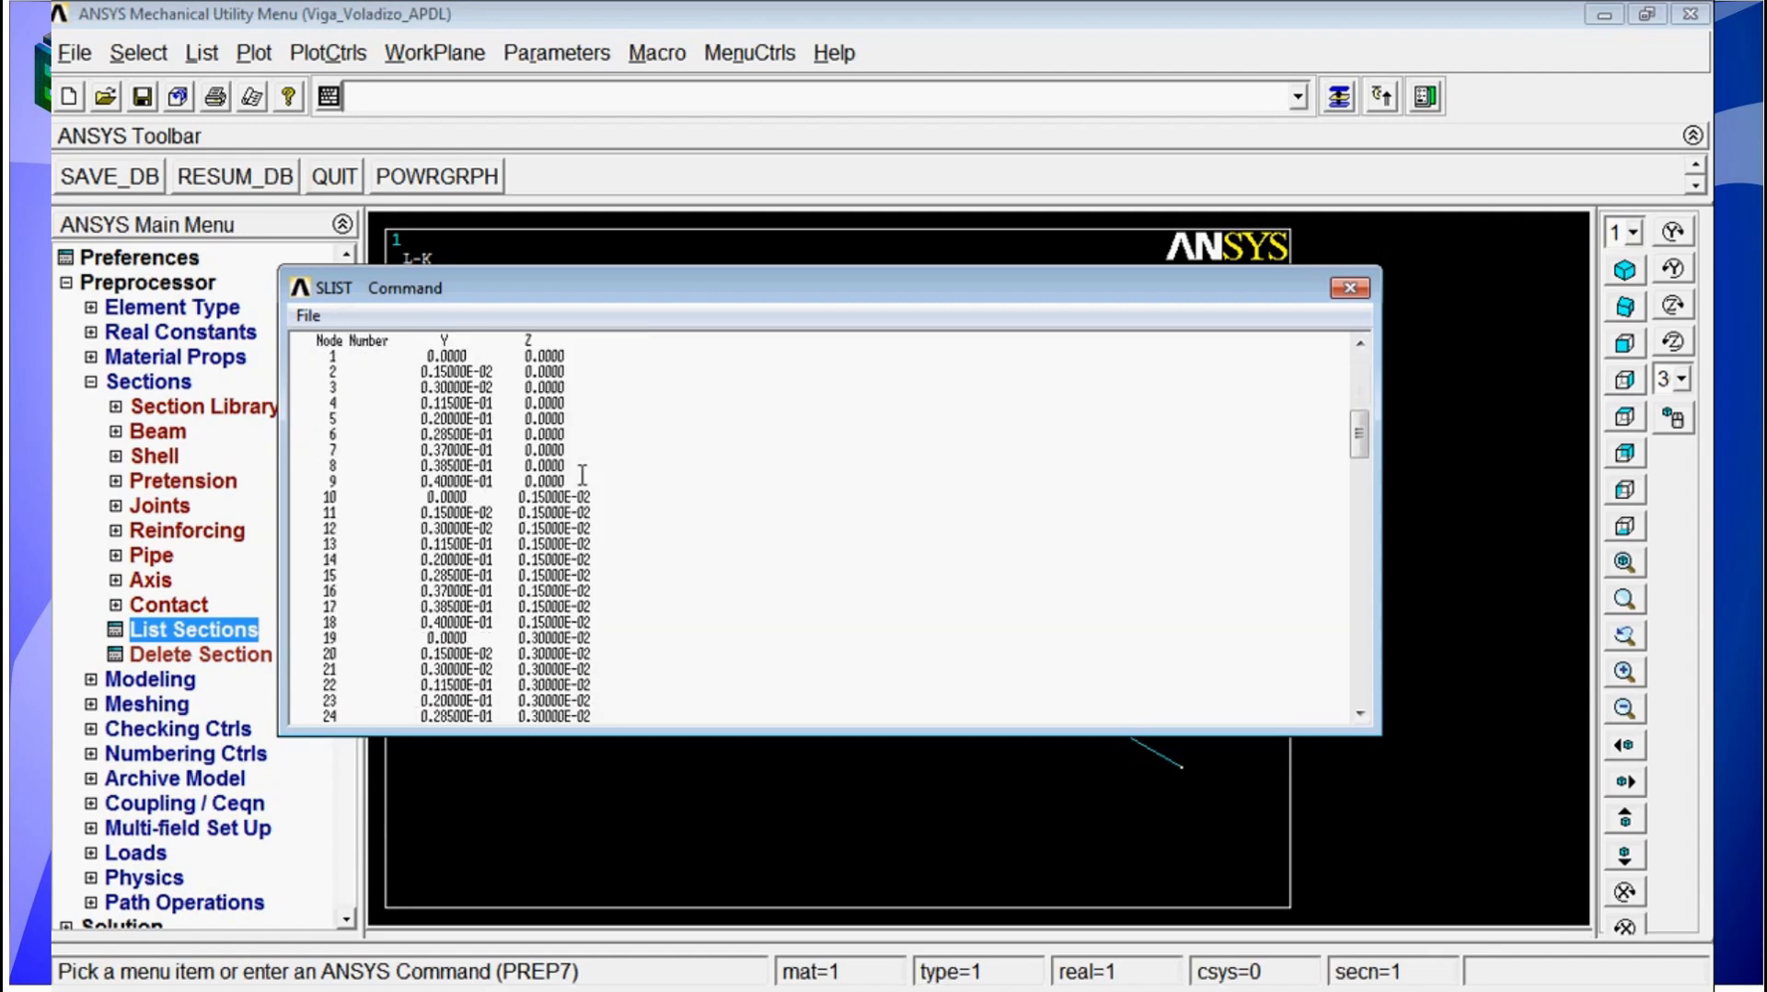
{"action": "scroll", "coordinate": [582, 475], "scroll_direction": "down", "scroll_amount": 3}
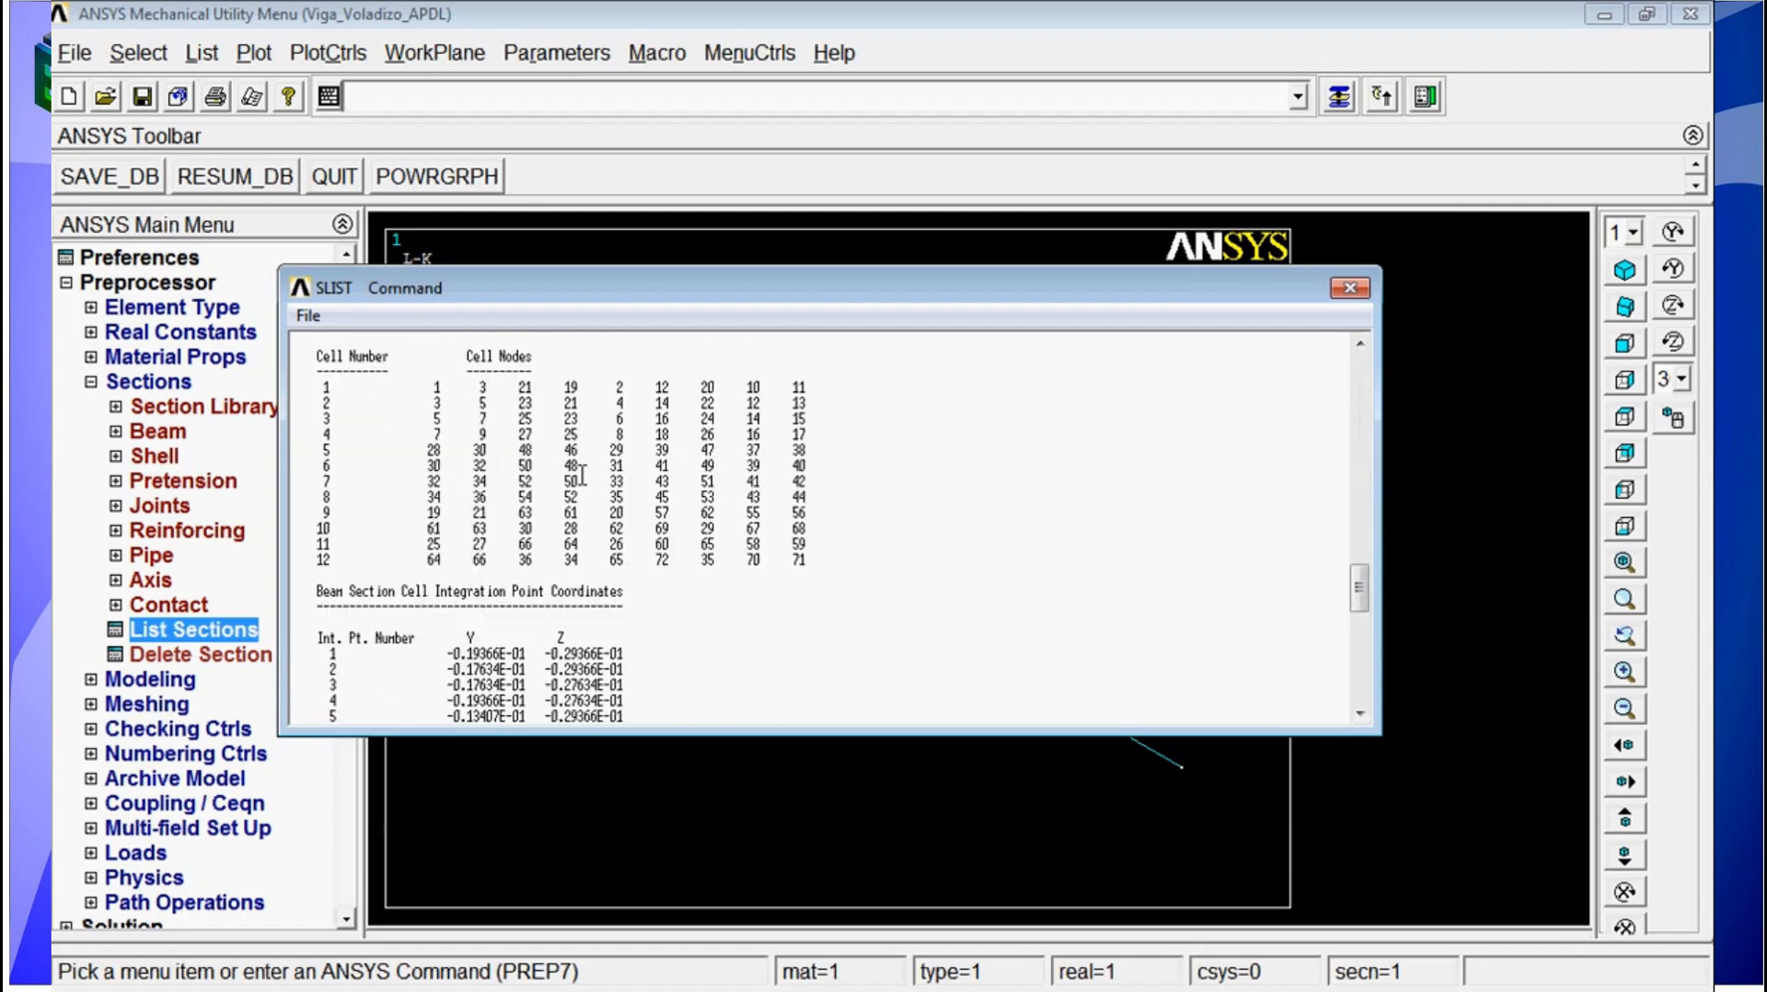
{"action": "scroll", "coordinate": [582, 475], "scroll_direction": "up", "scroll_amount": 20}
{"action": "scroll", "coordinate": [1321, 317], "scroll_direction": "up", "scroll_amount": 7}
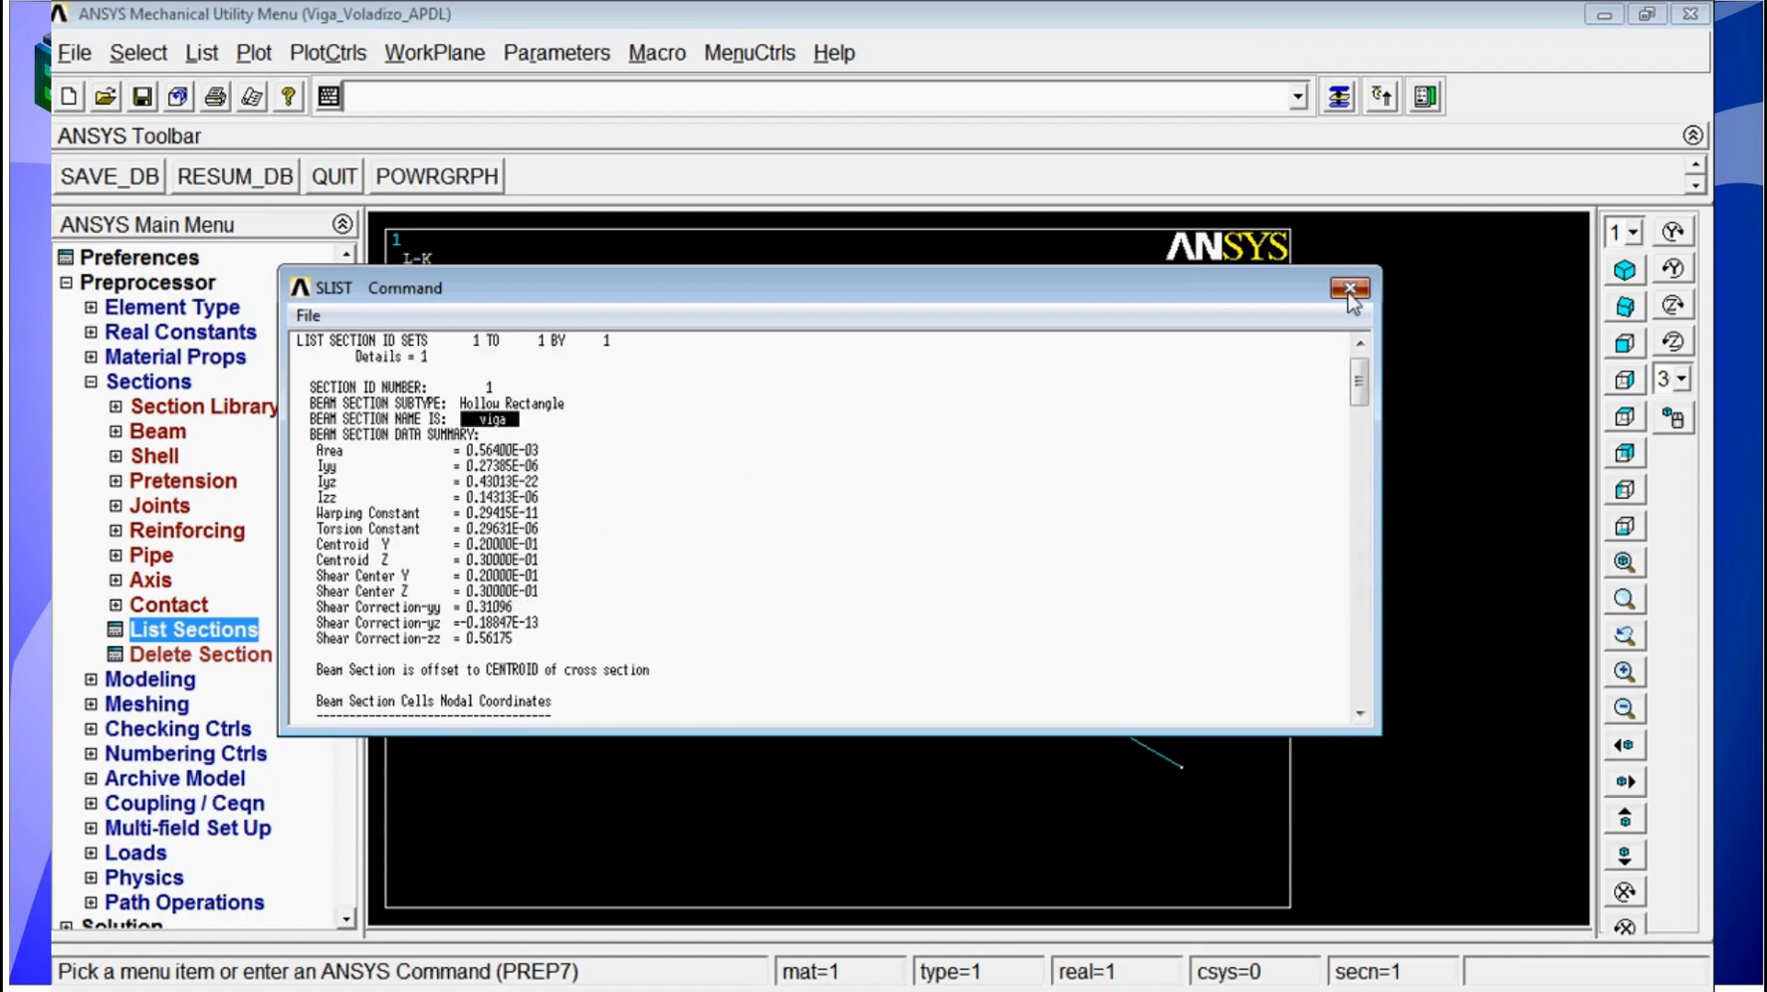
{"action": "left_click", "coordinate": [1350, 288]}
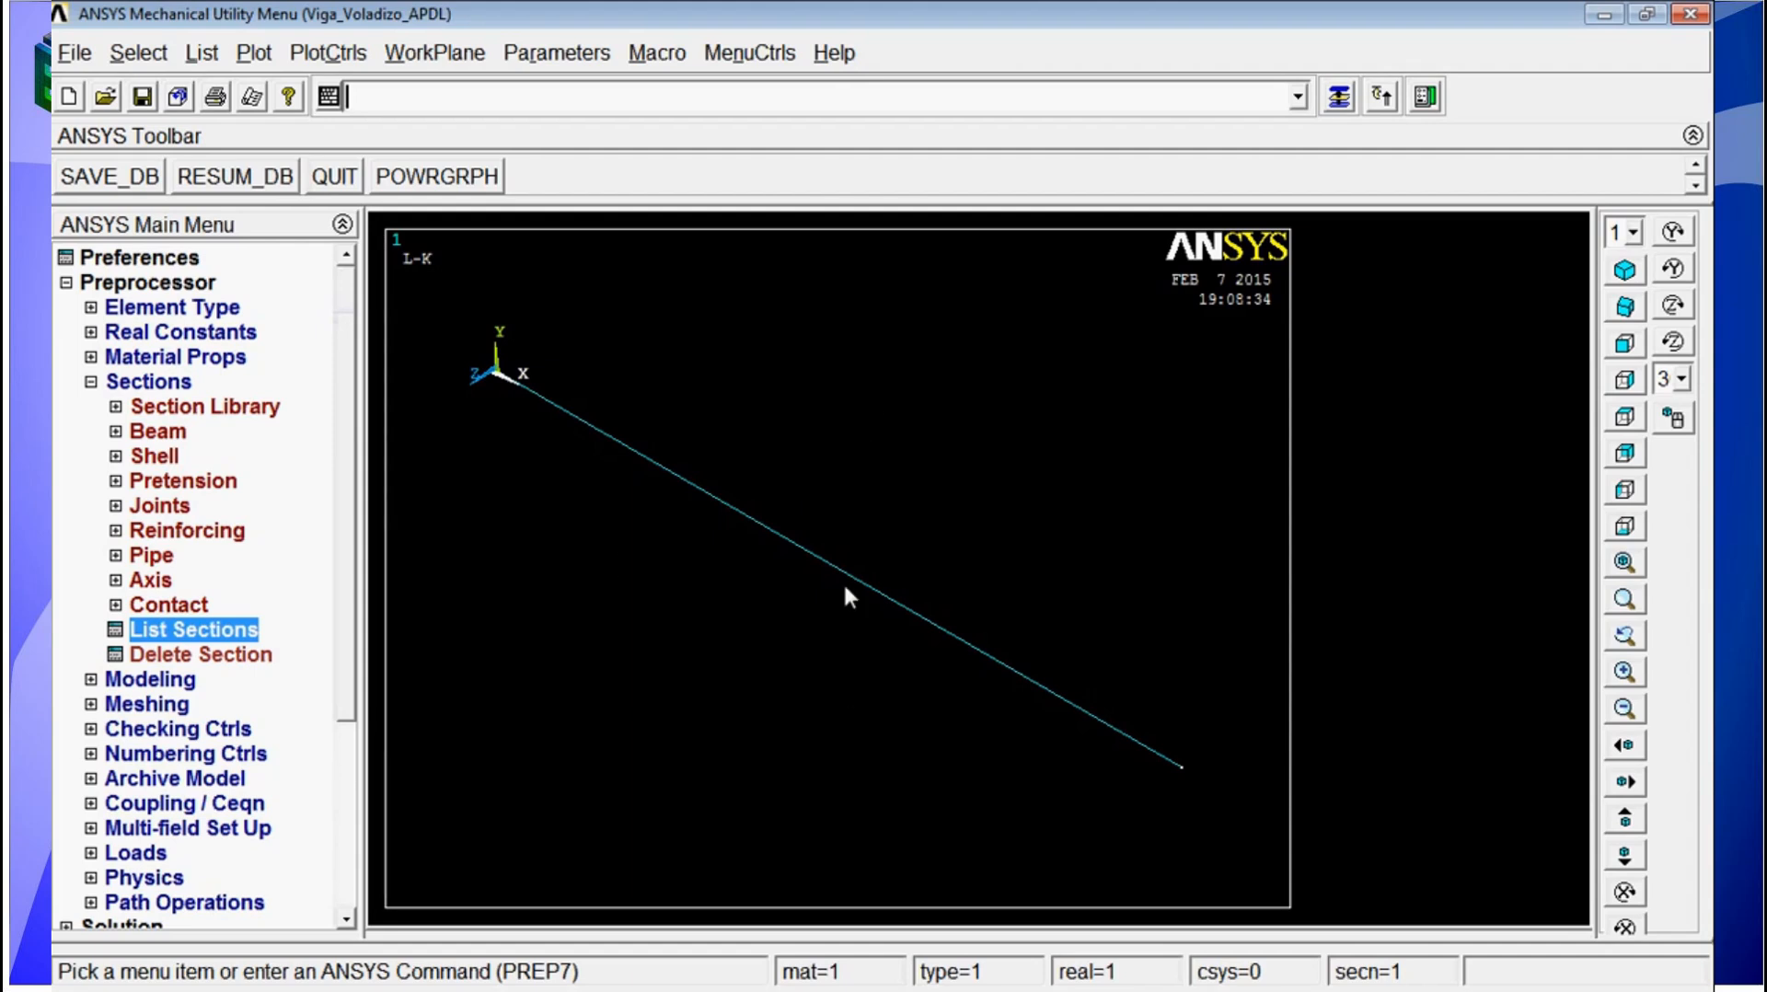
Step: List the selected lines with the LLIST command and check their assigned attributes
{"action": "type", "text": "llist"}
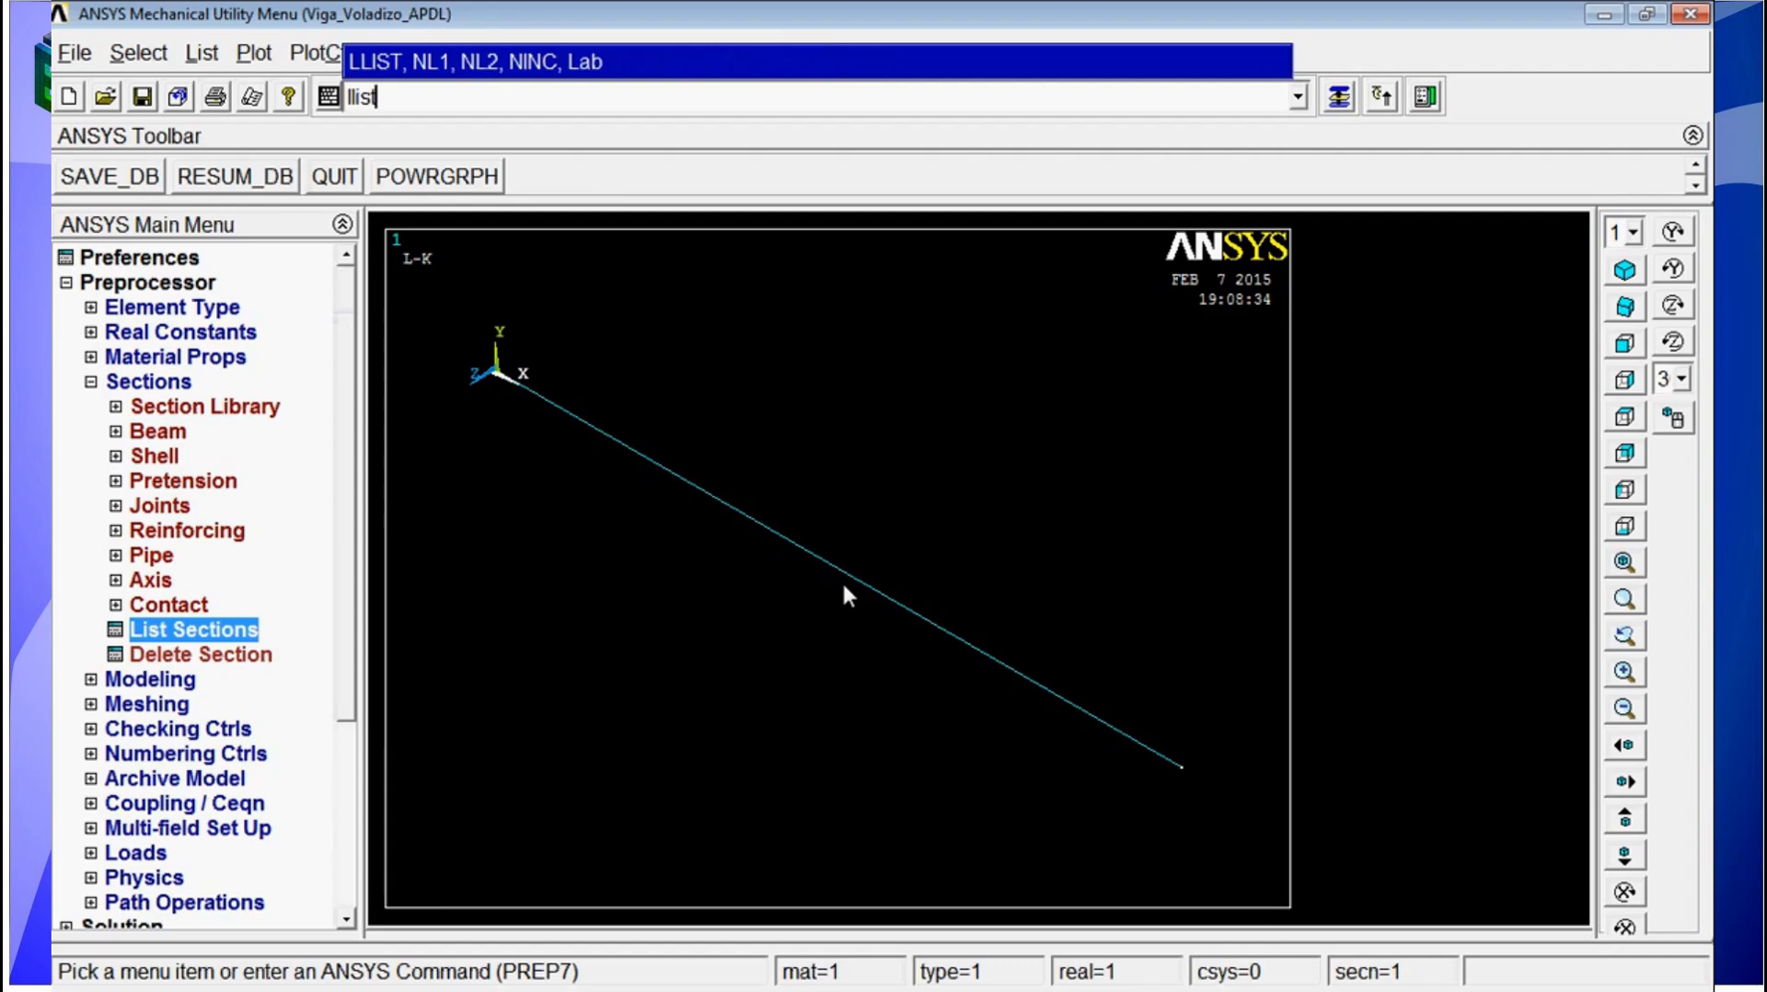
{"action": "key", "text": "Return"}
{"action": "left_click", "coordinate": [818, 404]}
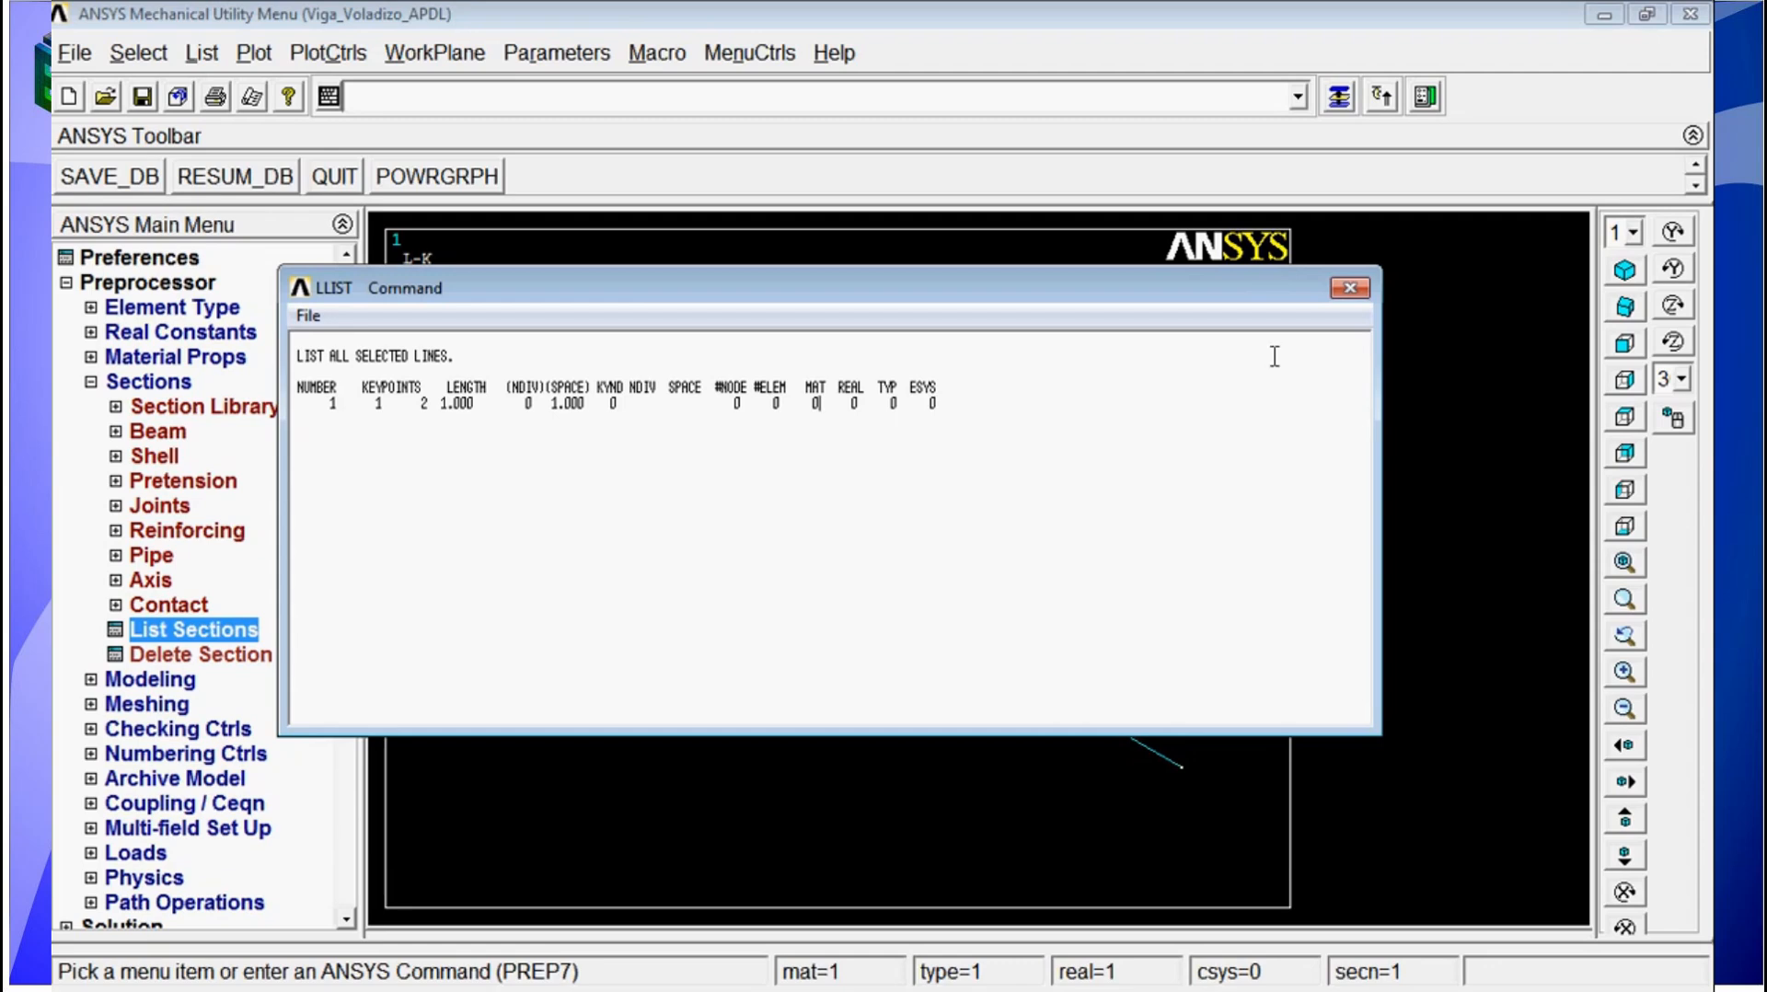
{"action": "left_click", "coordinate": [1353, 289]}
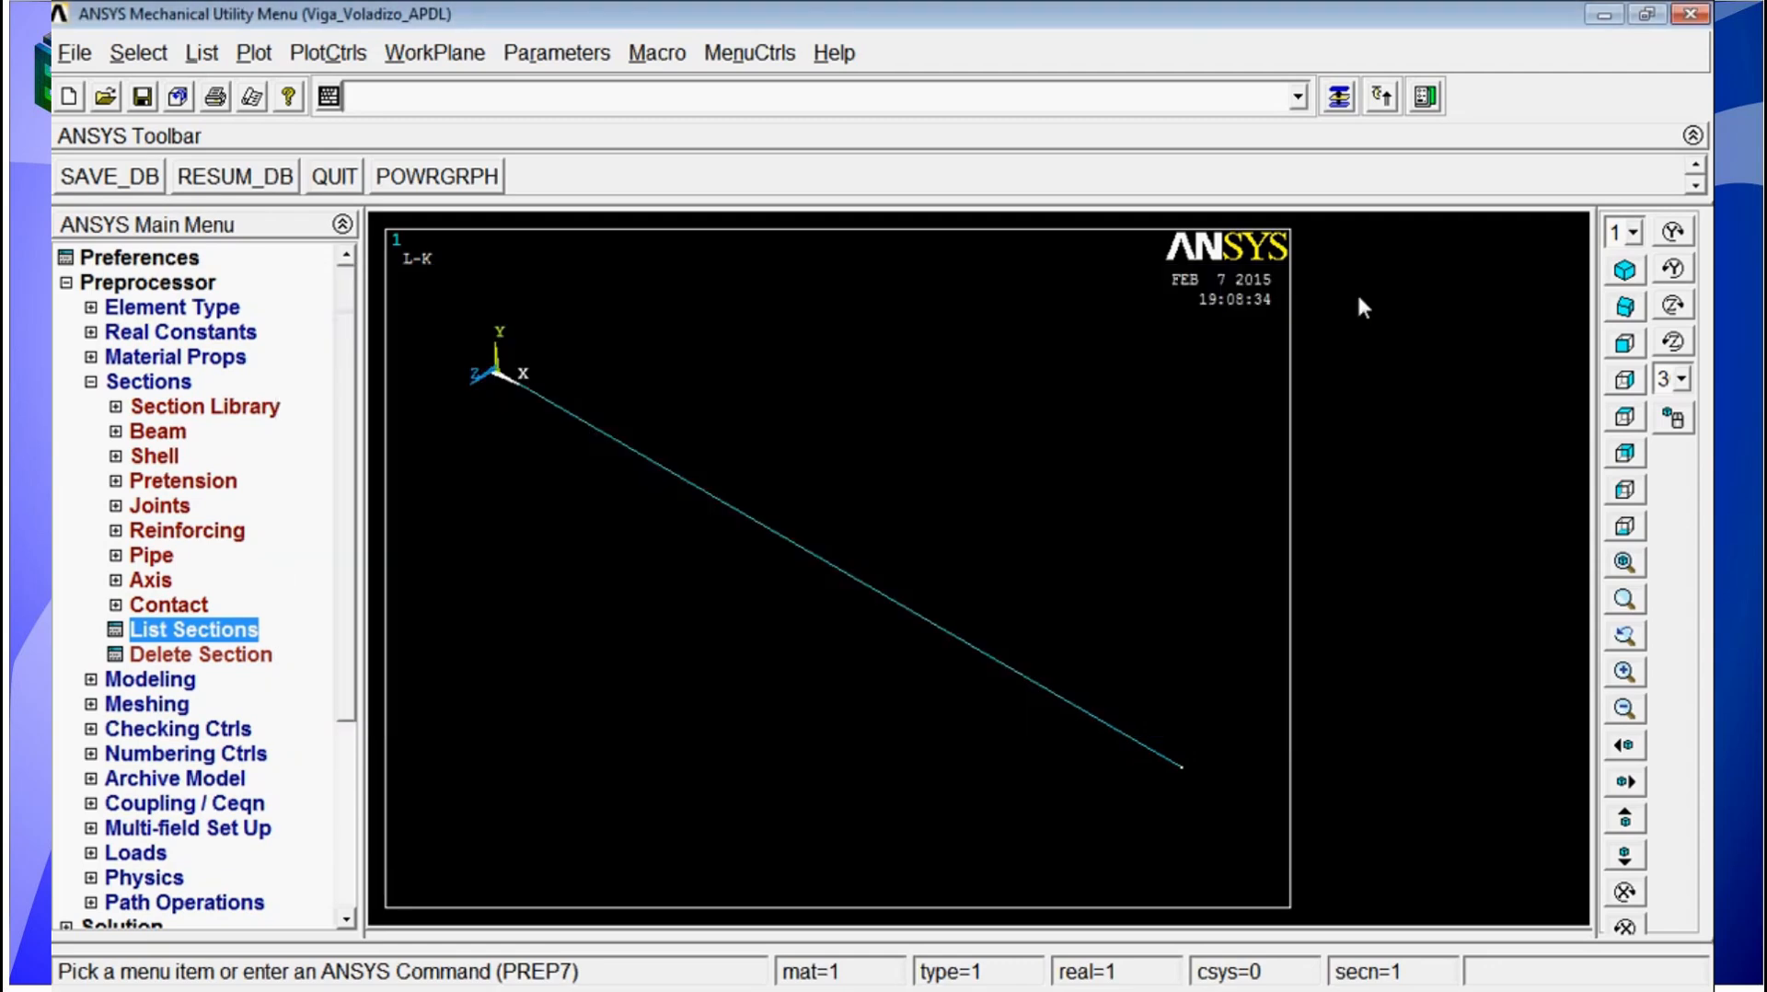
Step: Assign material 1, element type 1 and section 1 to the line with the LATT command
{"action": "type", "text": "latt"}
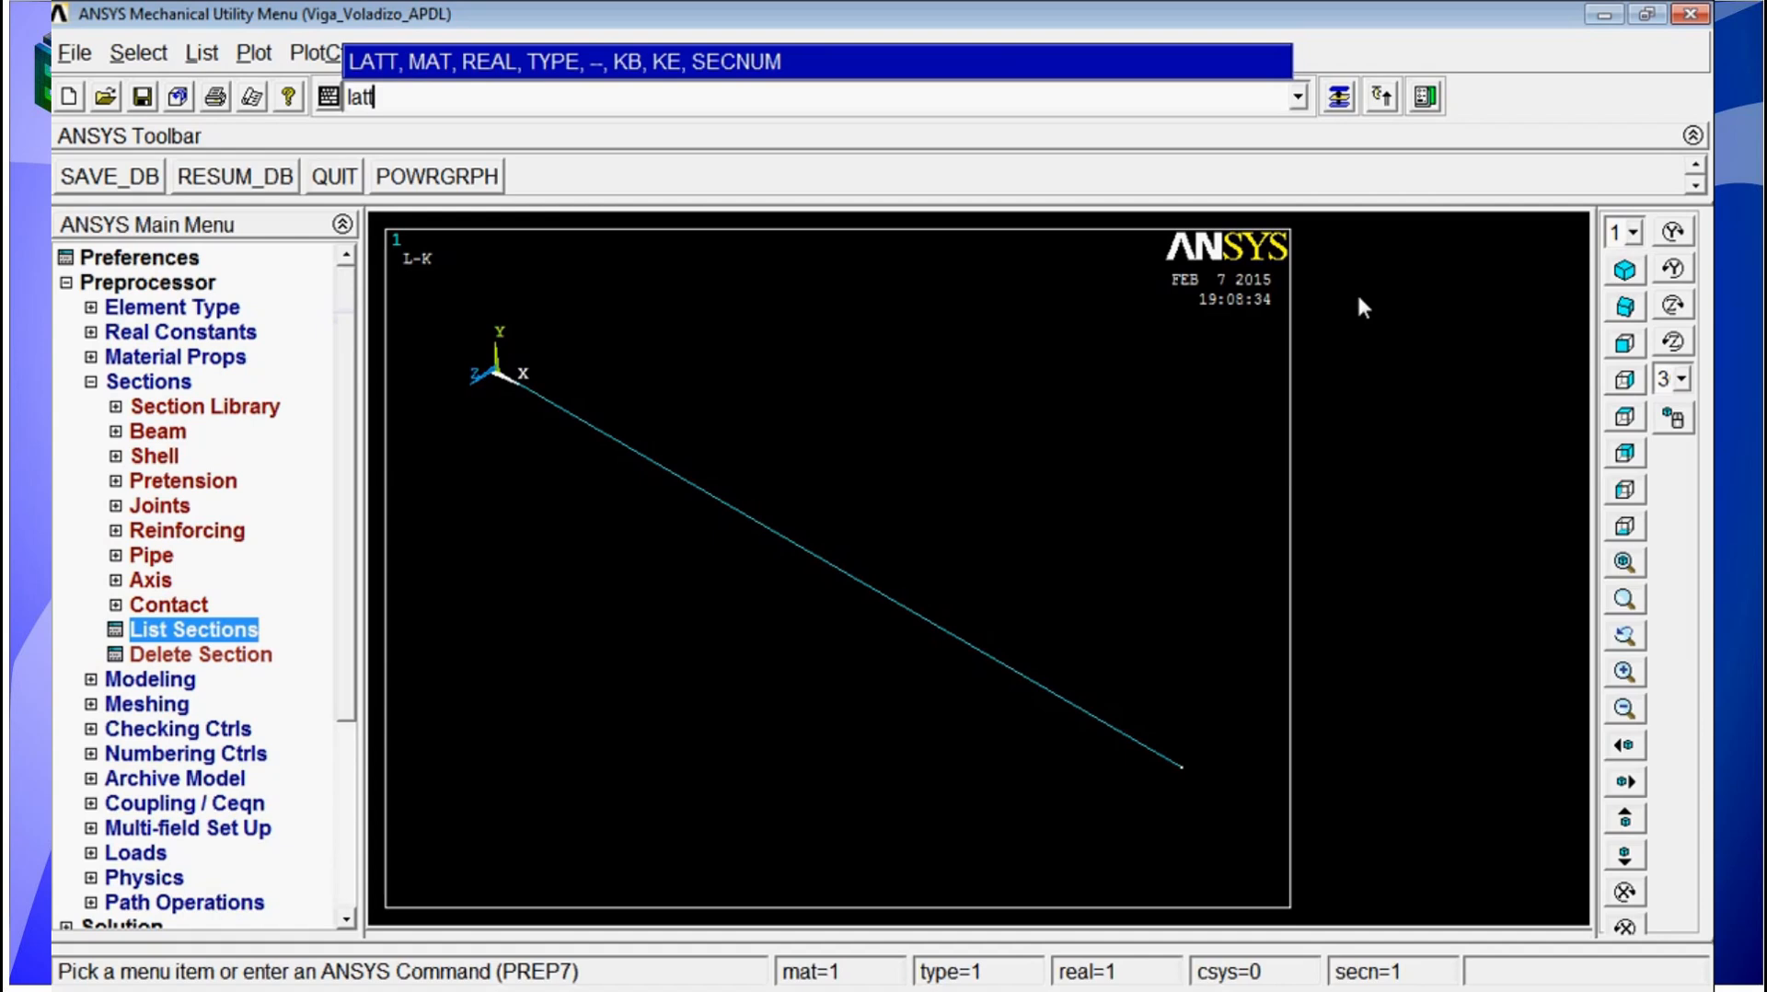
{"action": "type", "text": ",1,,1,,,"}
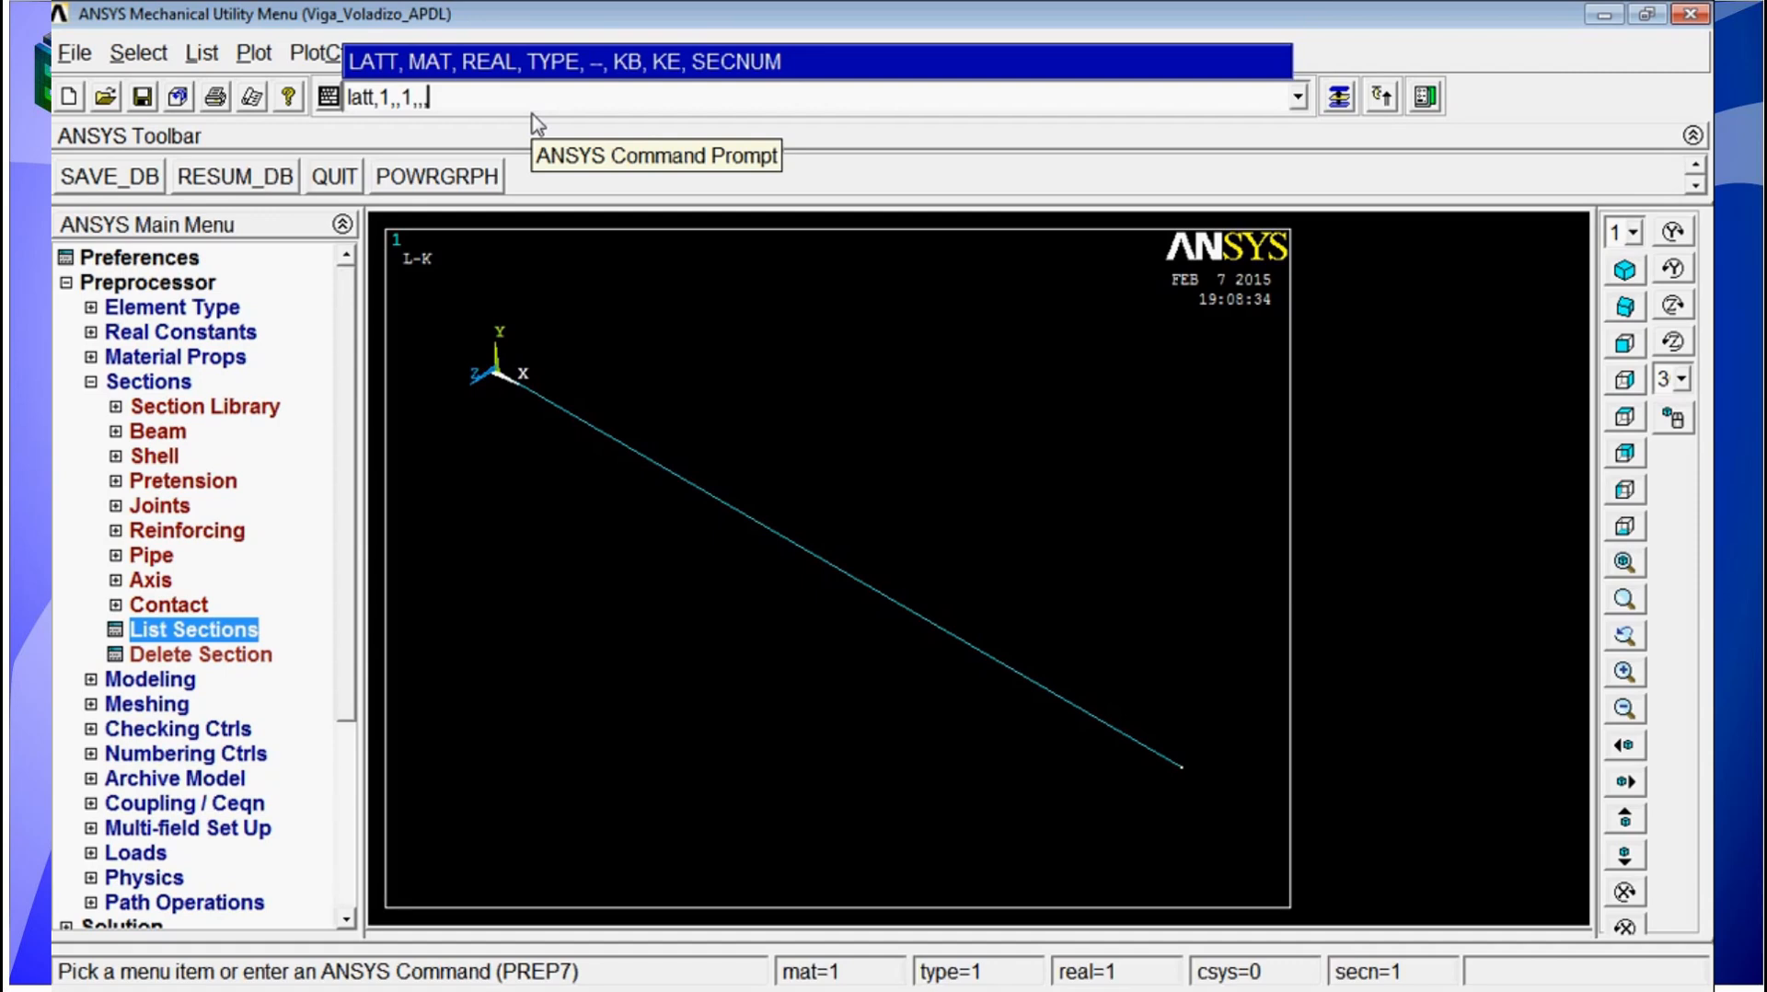
{"action": "type", "text": ",1"}
{"action": "key", "text": "Return"}
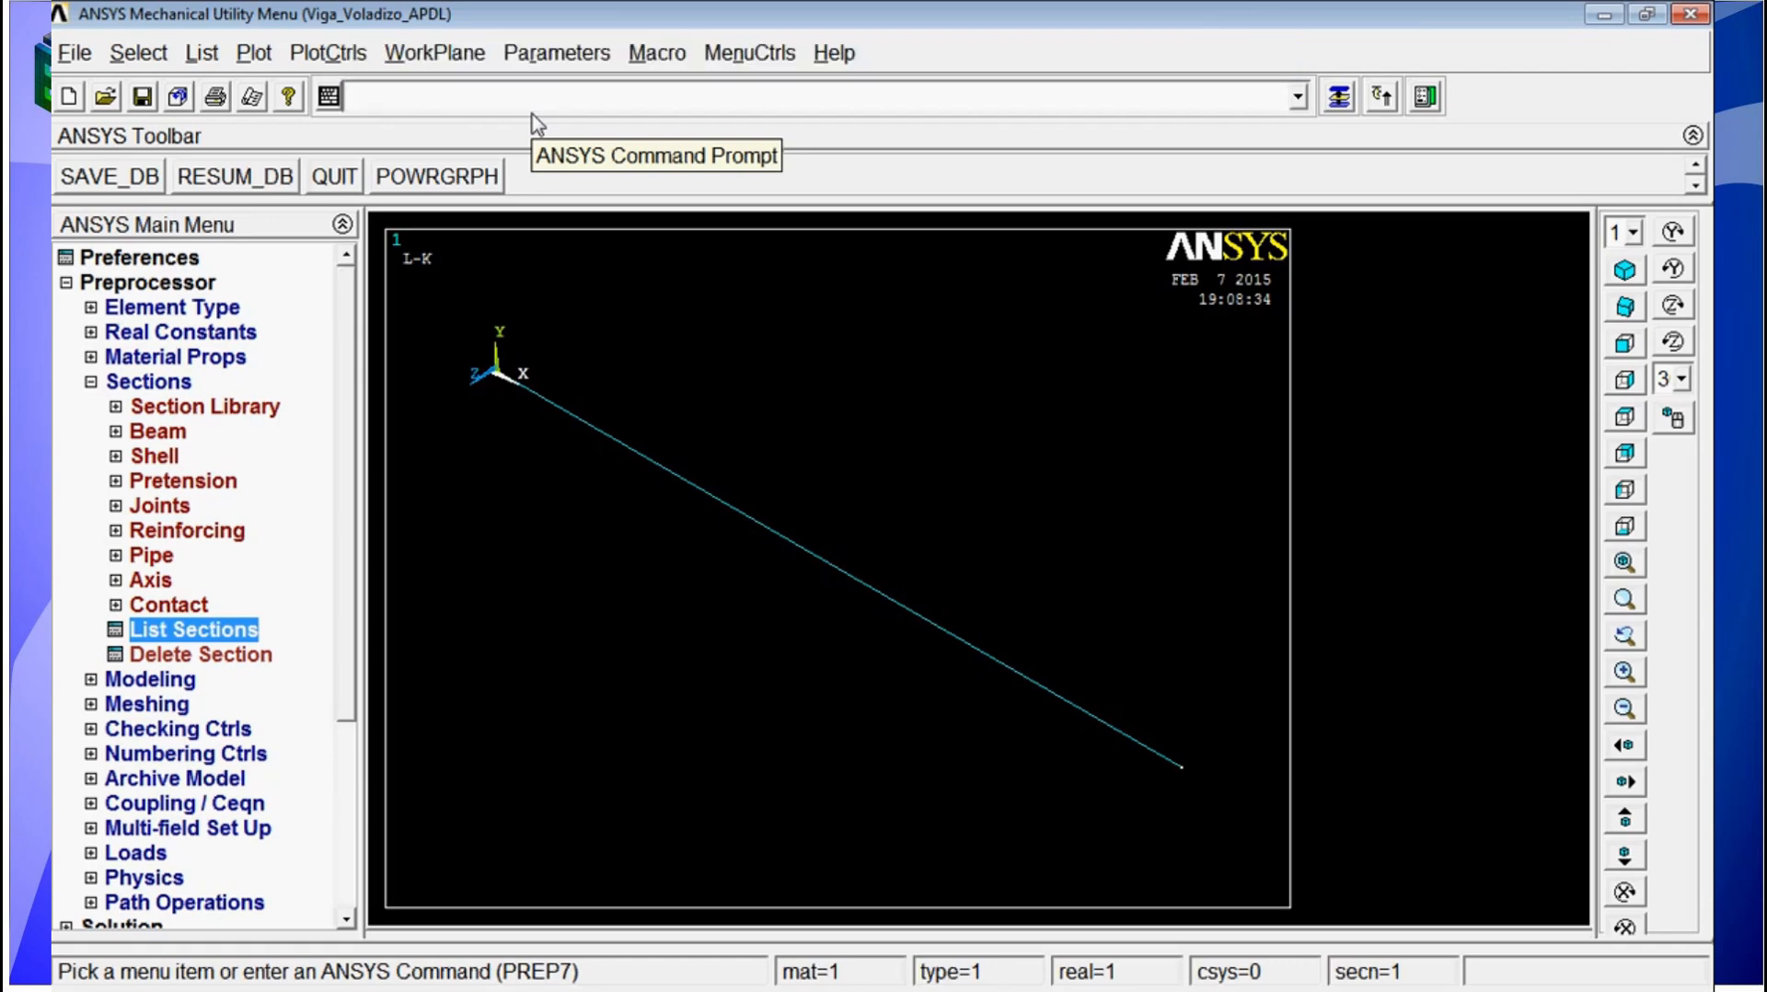
Step: Set the element size for meshing to 0.25 with the ESIZE command
{"action": "left_click", "coordinate": [91, 382]}
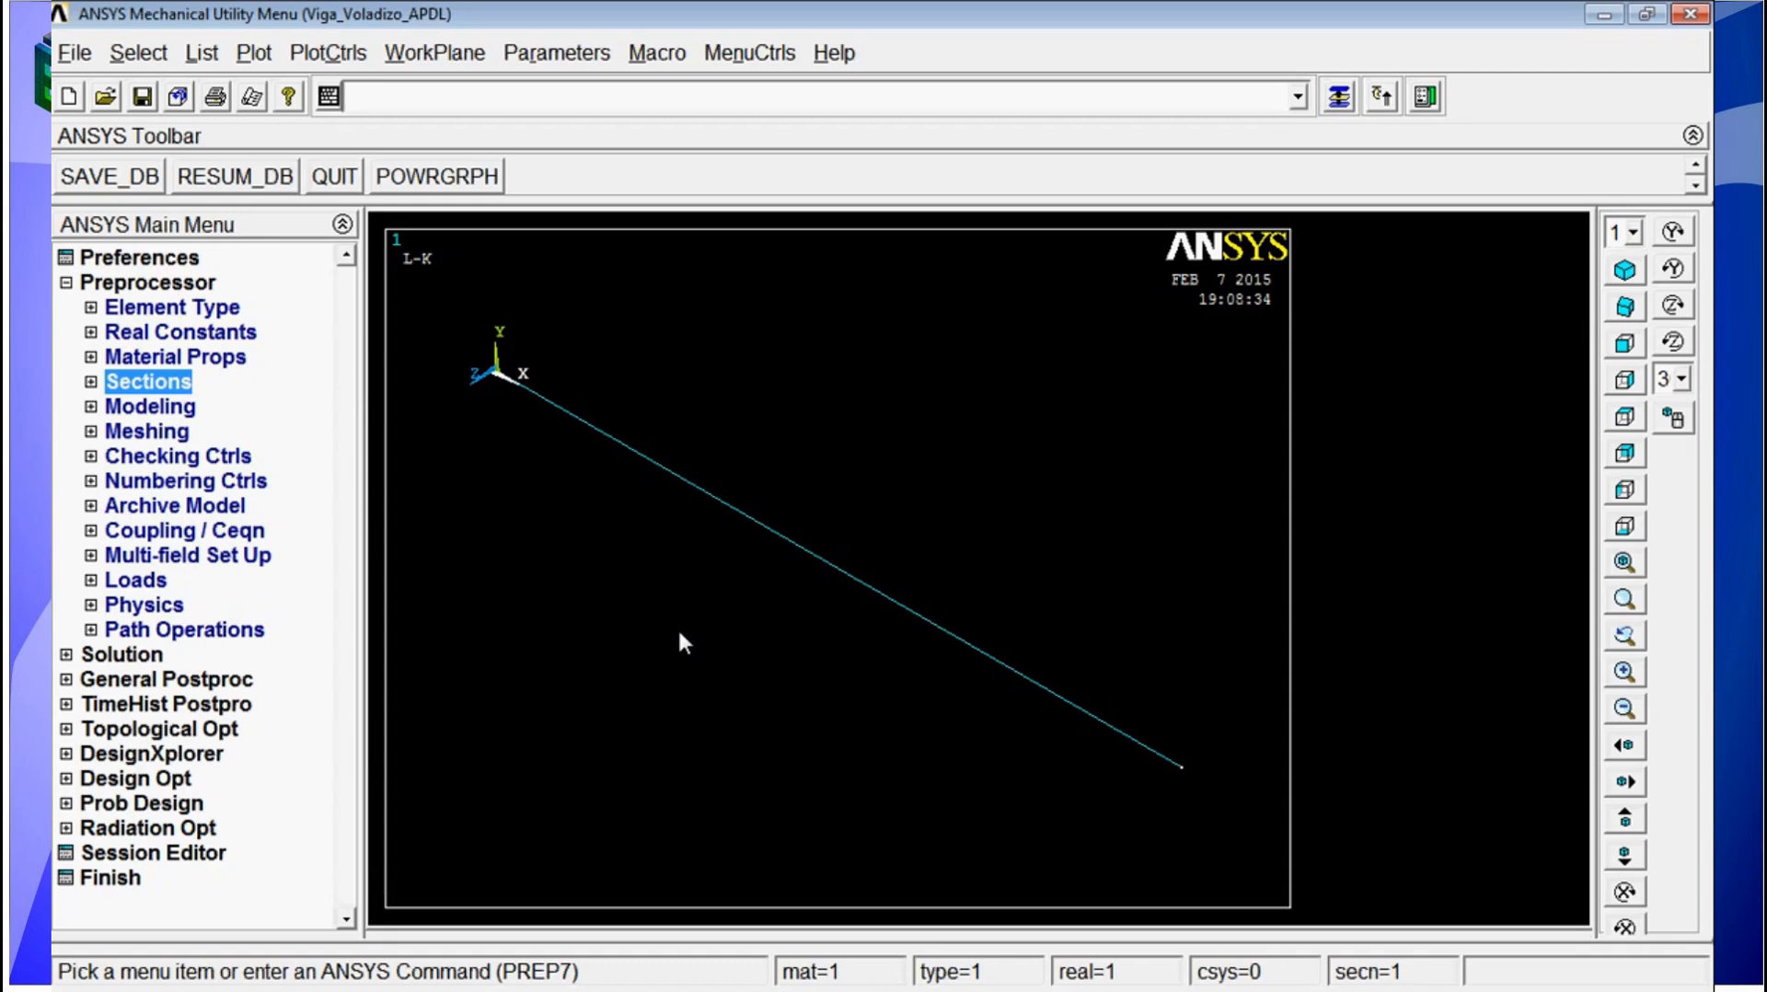
{"action": "type", "text": "e"}
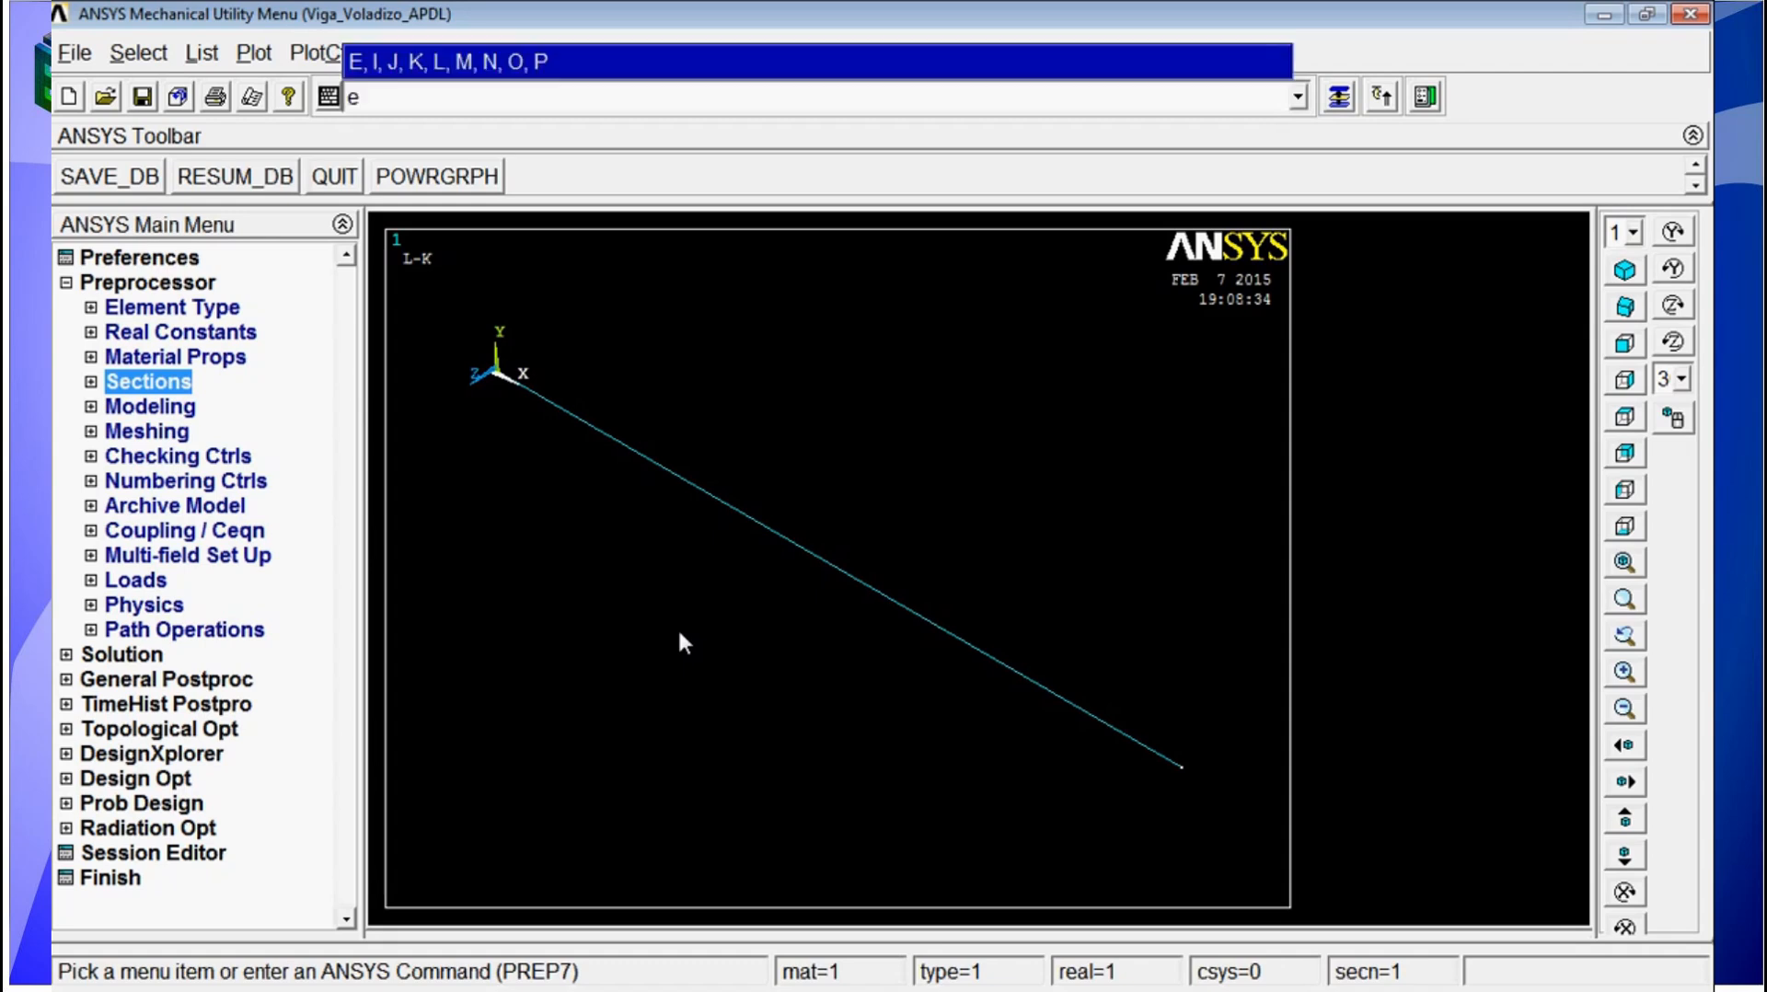
{"action": "type", "text": "siz"}
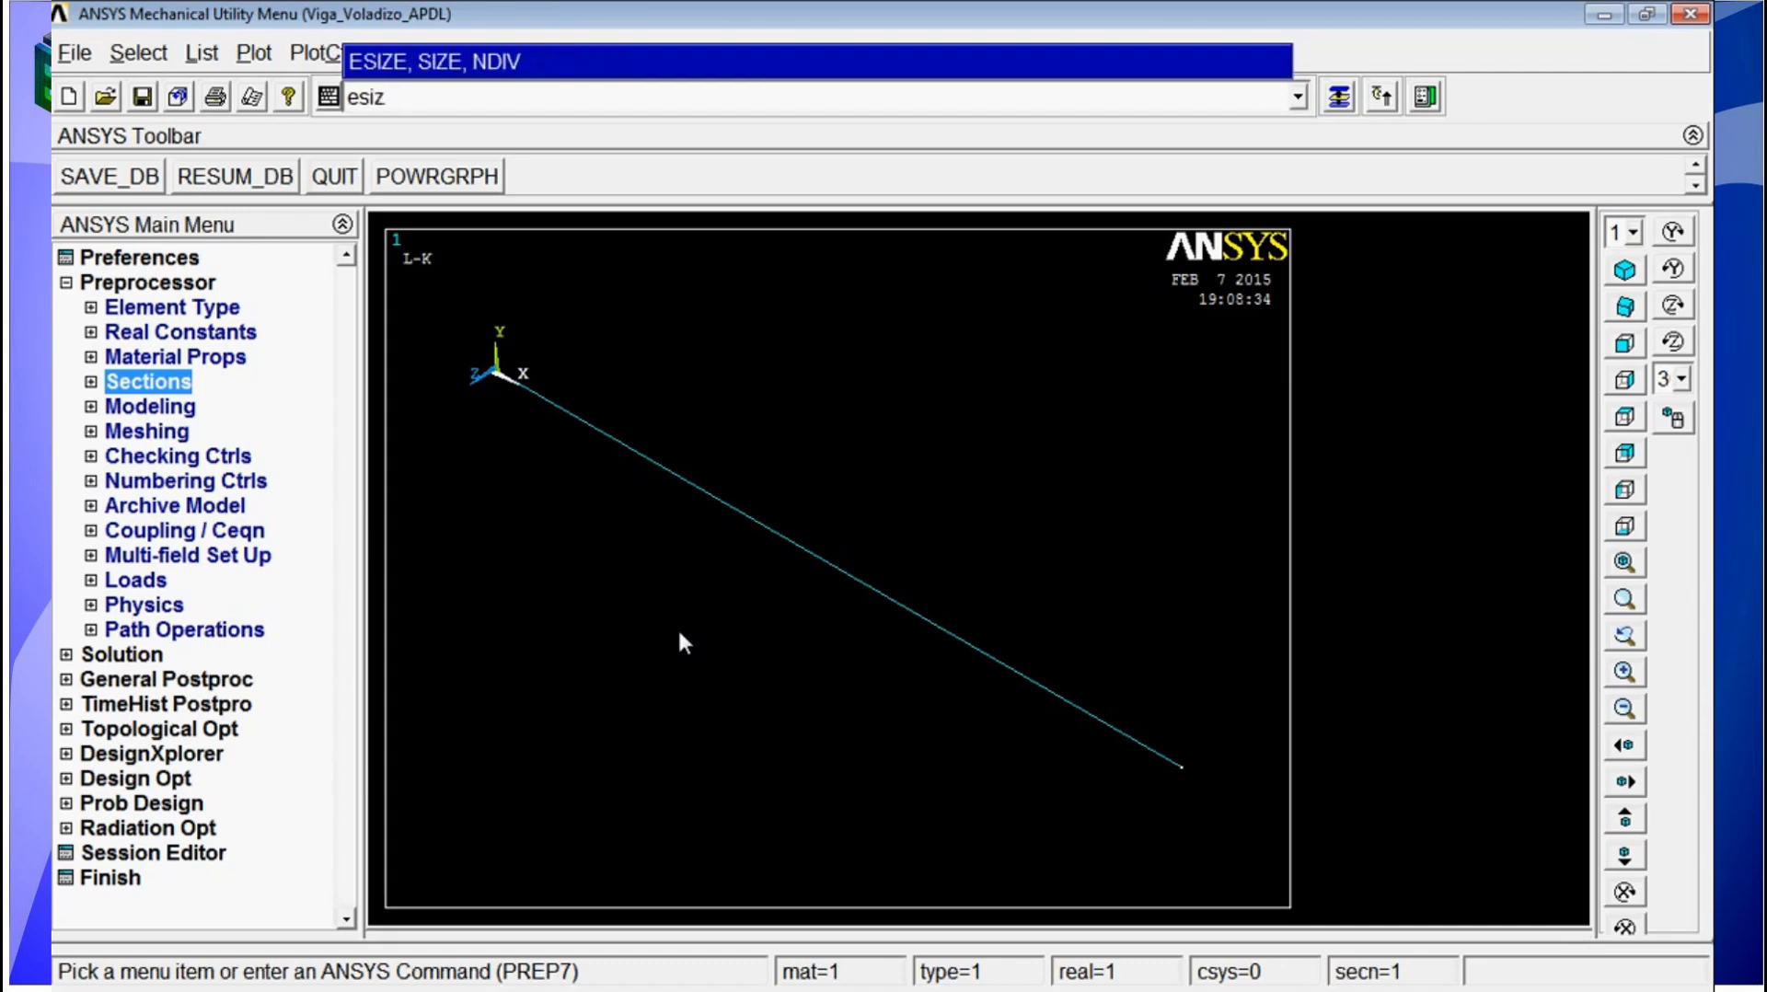
{"action": "type", "text": "e,0.25"}
{"action": "key", "text": "Return"}
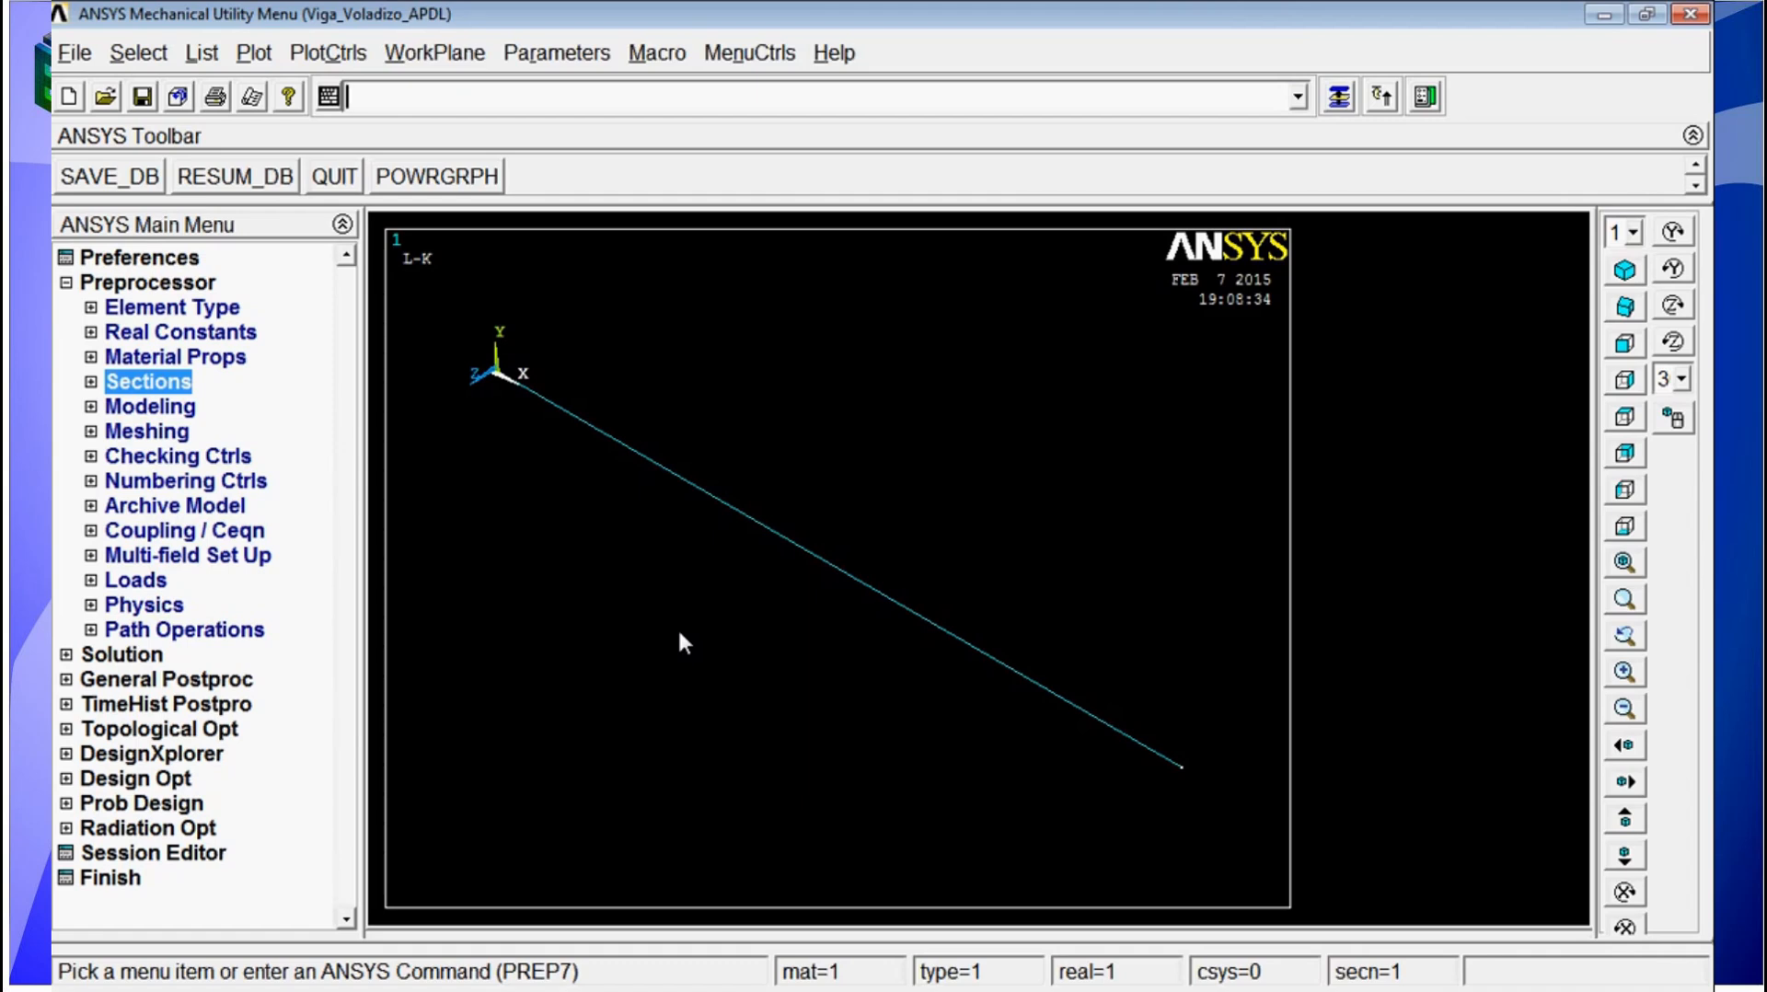
Step: Mesh all lines of the beam with the LMESH command
{"action": "type", "text": "lmesh"}
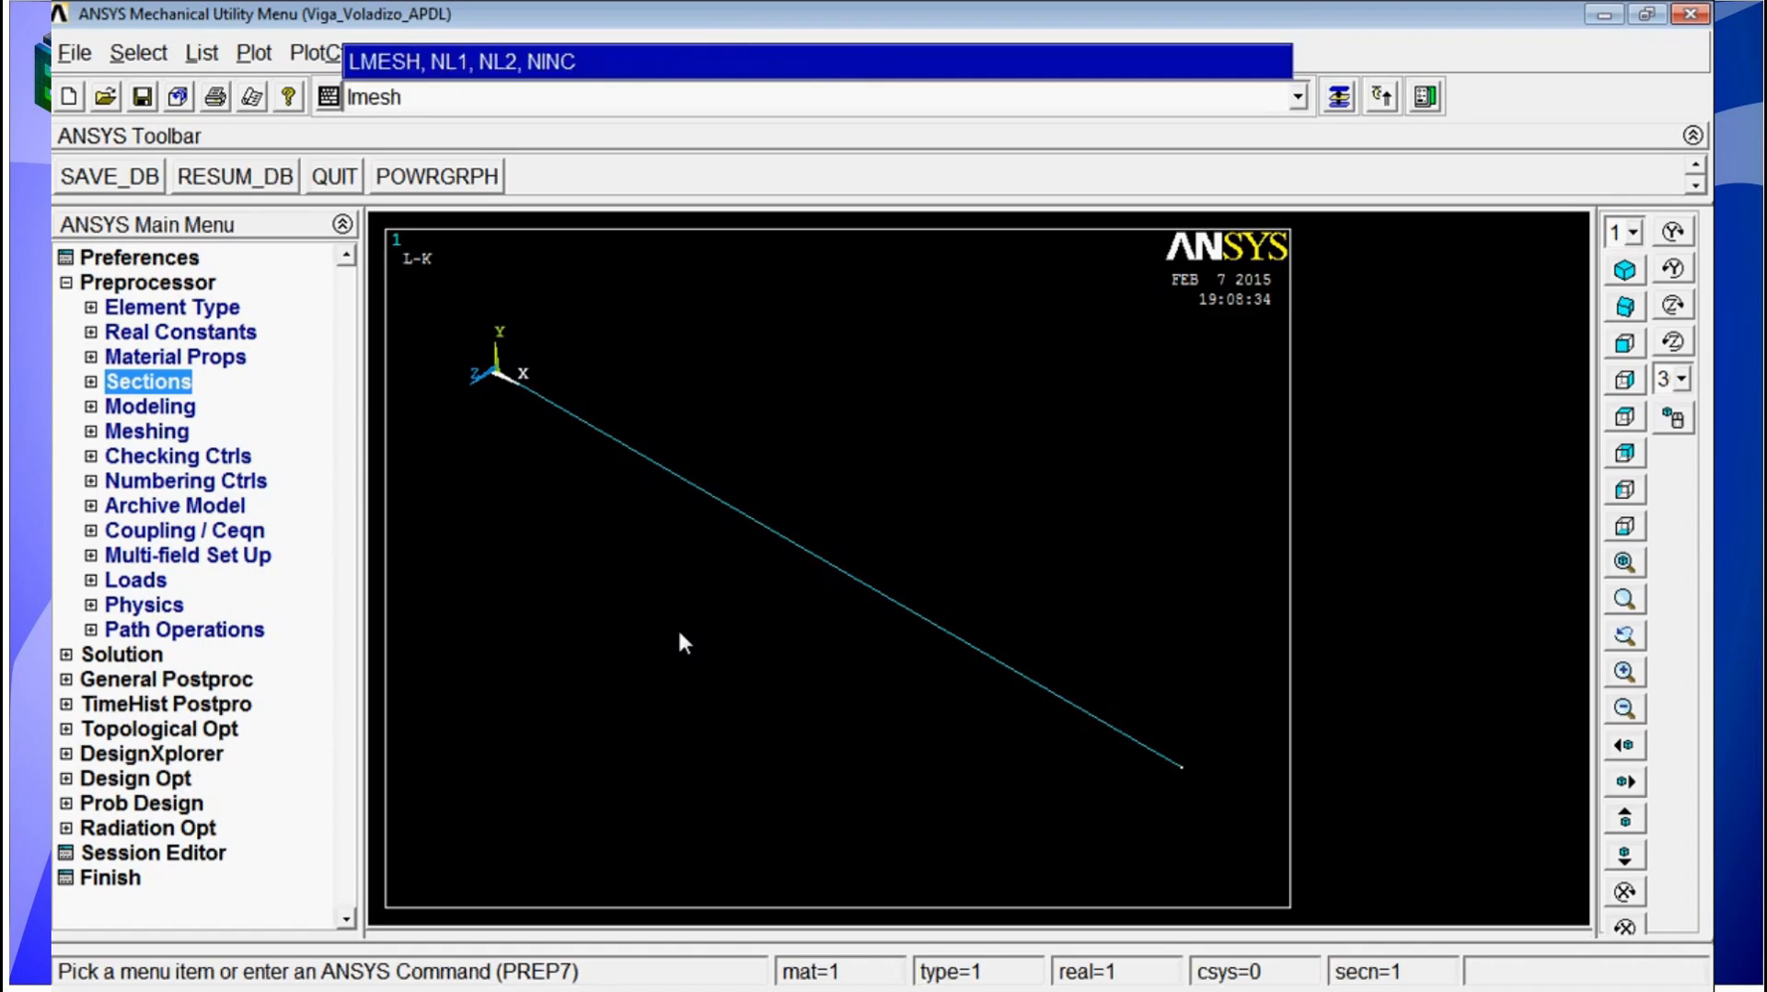
{"action": "type", "text": ",all"}
{"action": "key", "text": "Return"}
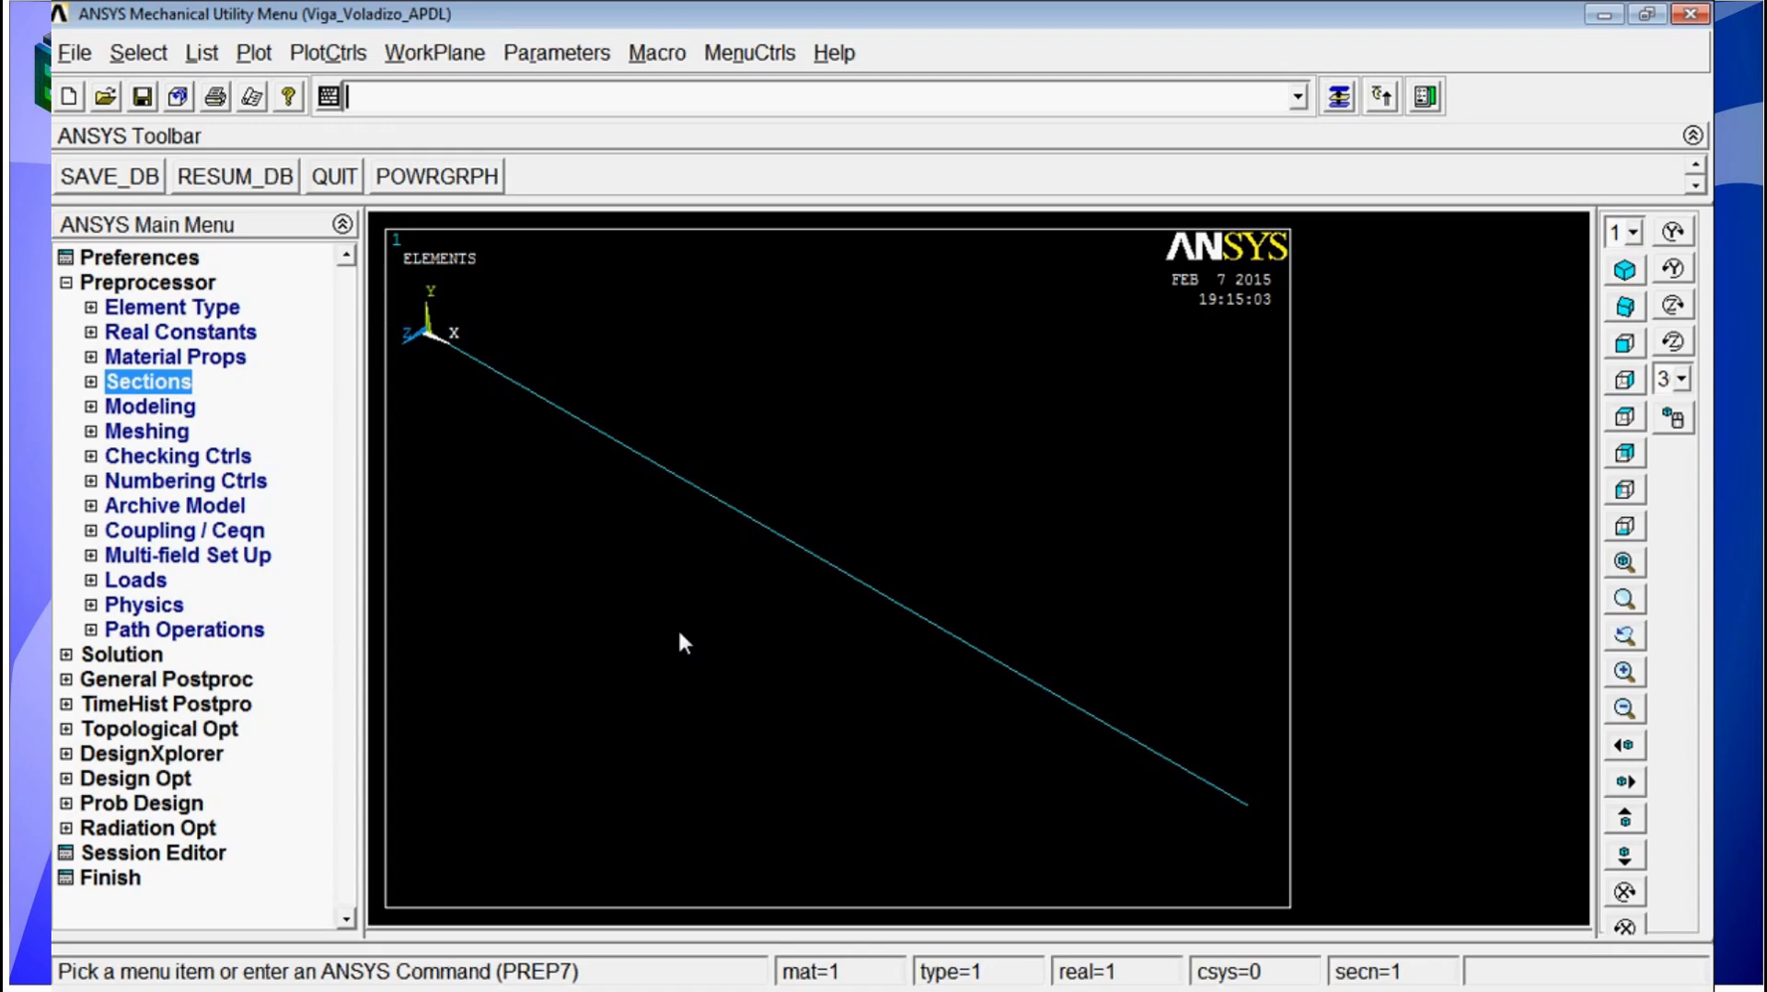
Step: List all elements with the ELIST command and check each element's material, type, section and node assignments
{"action": "type", "text": "e"}
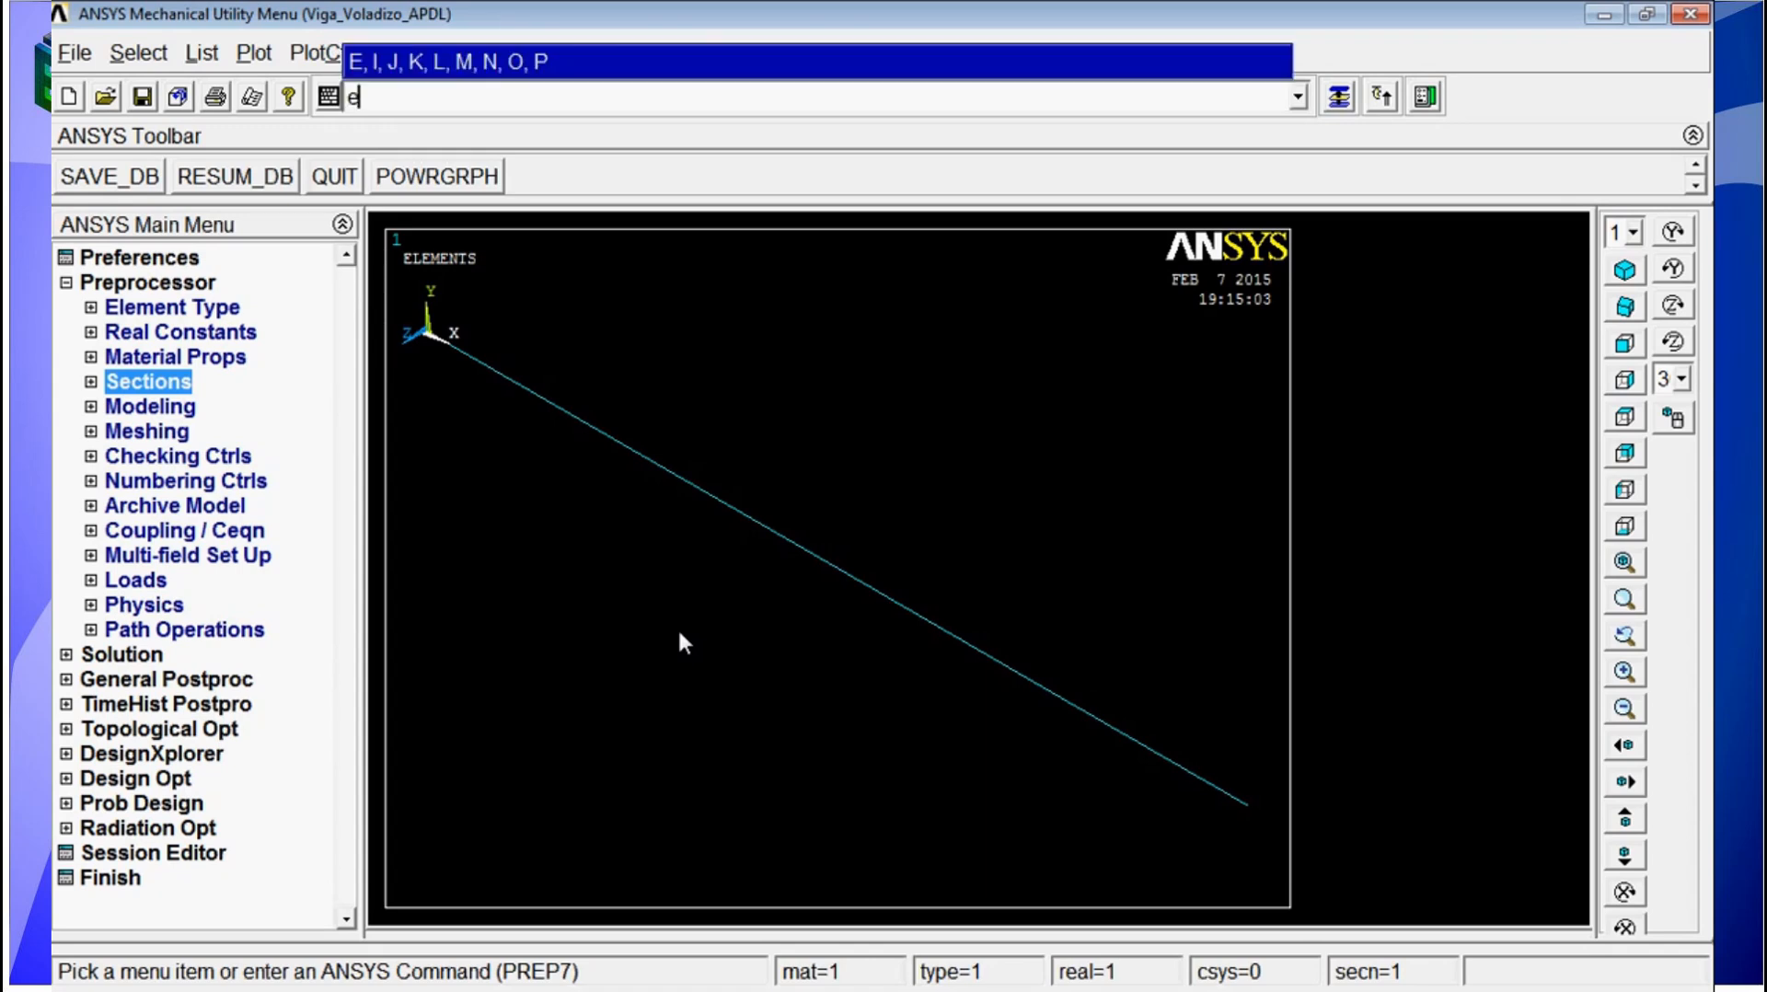
{"action": "type", "text": "list"}
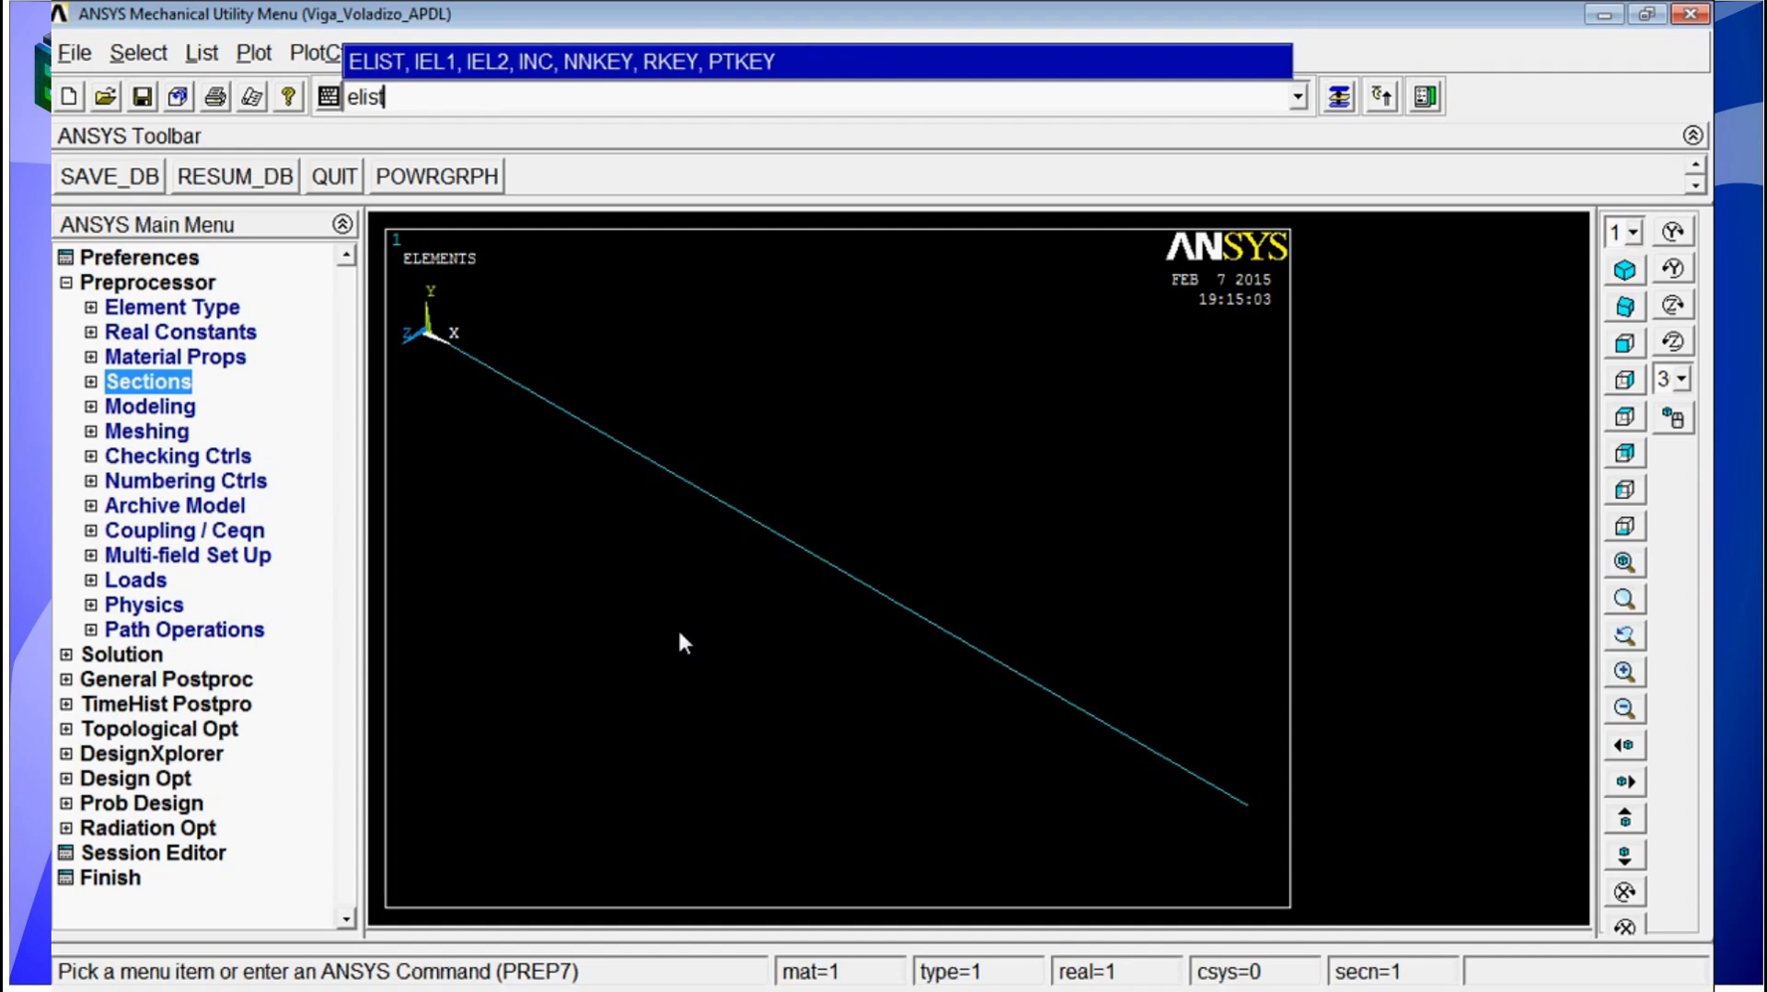
{"action": "key", "text": "Return"}
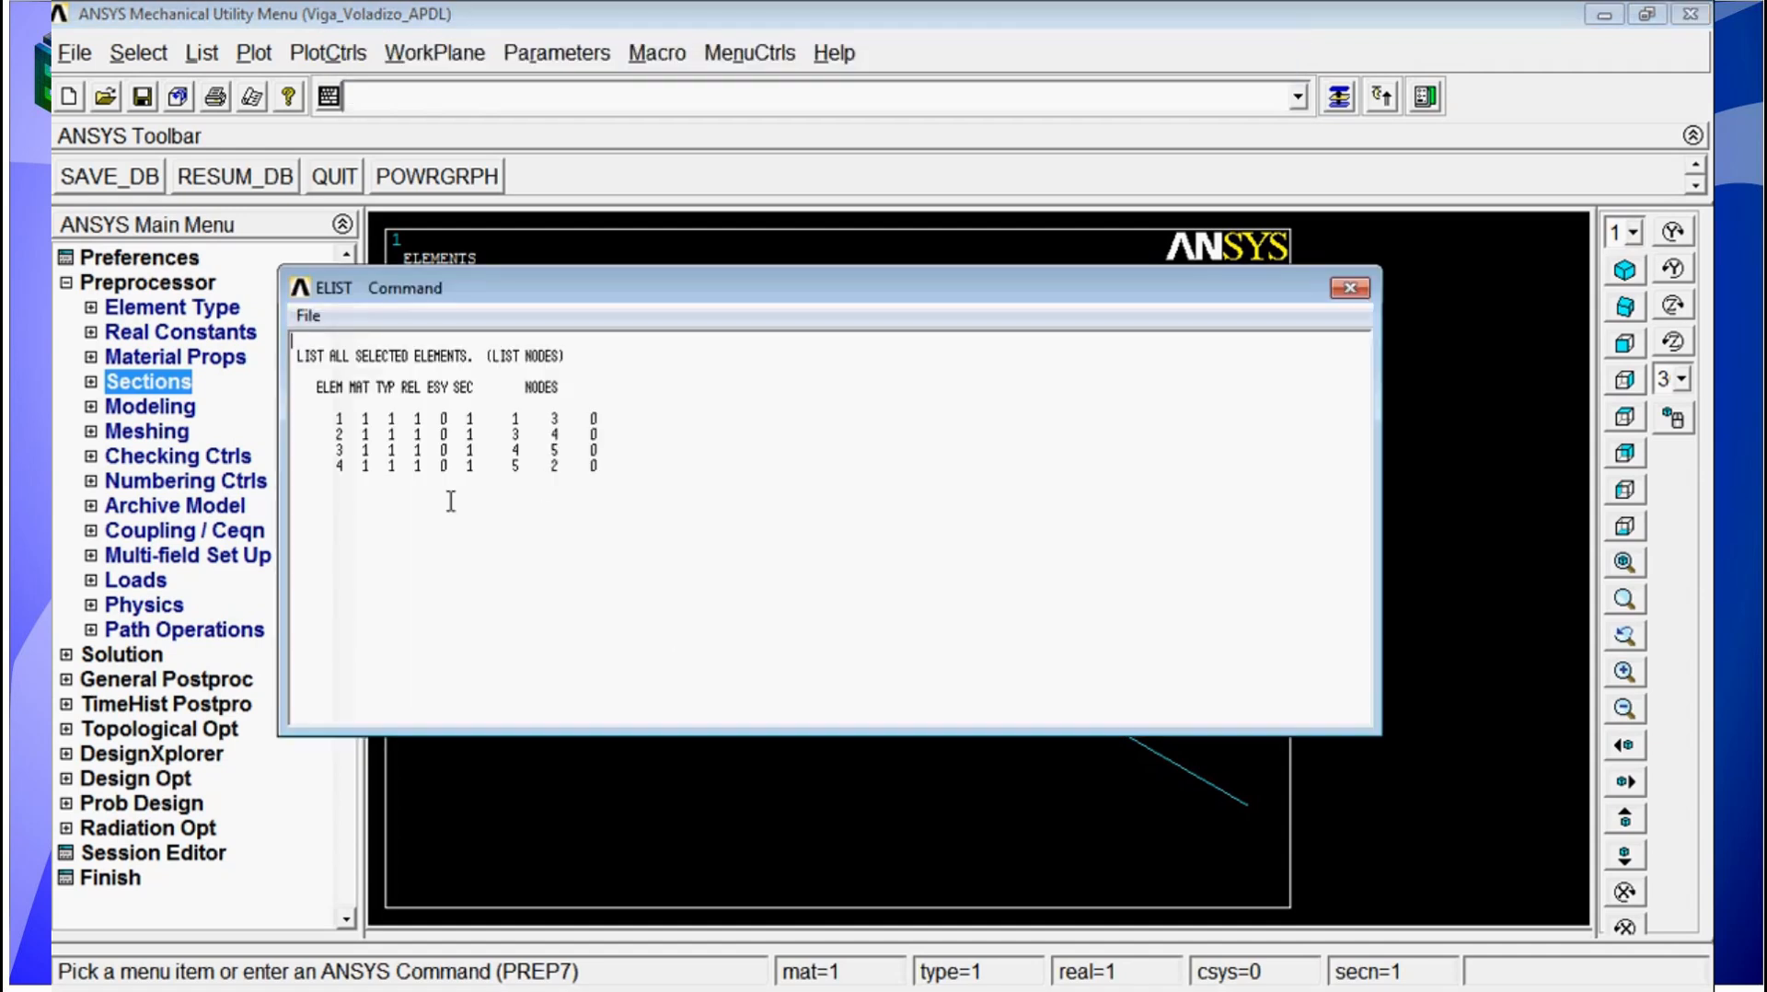
{"action": "left_click_drag", "start_coordinate": [363, 419], "coordinate": [475, 419]}
{"action": "left_click", "coordinate": [342, 421]}
{"action": "left_click", "coordinate": [344, 434]}
{"action": "left_click", "coordinate": [345, 451]}
{"action": "left_click", "coordinate": [343, 467]}
{"action": "left_click", "coordinate": [1349, 289]}
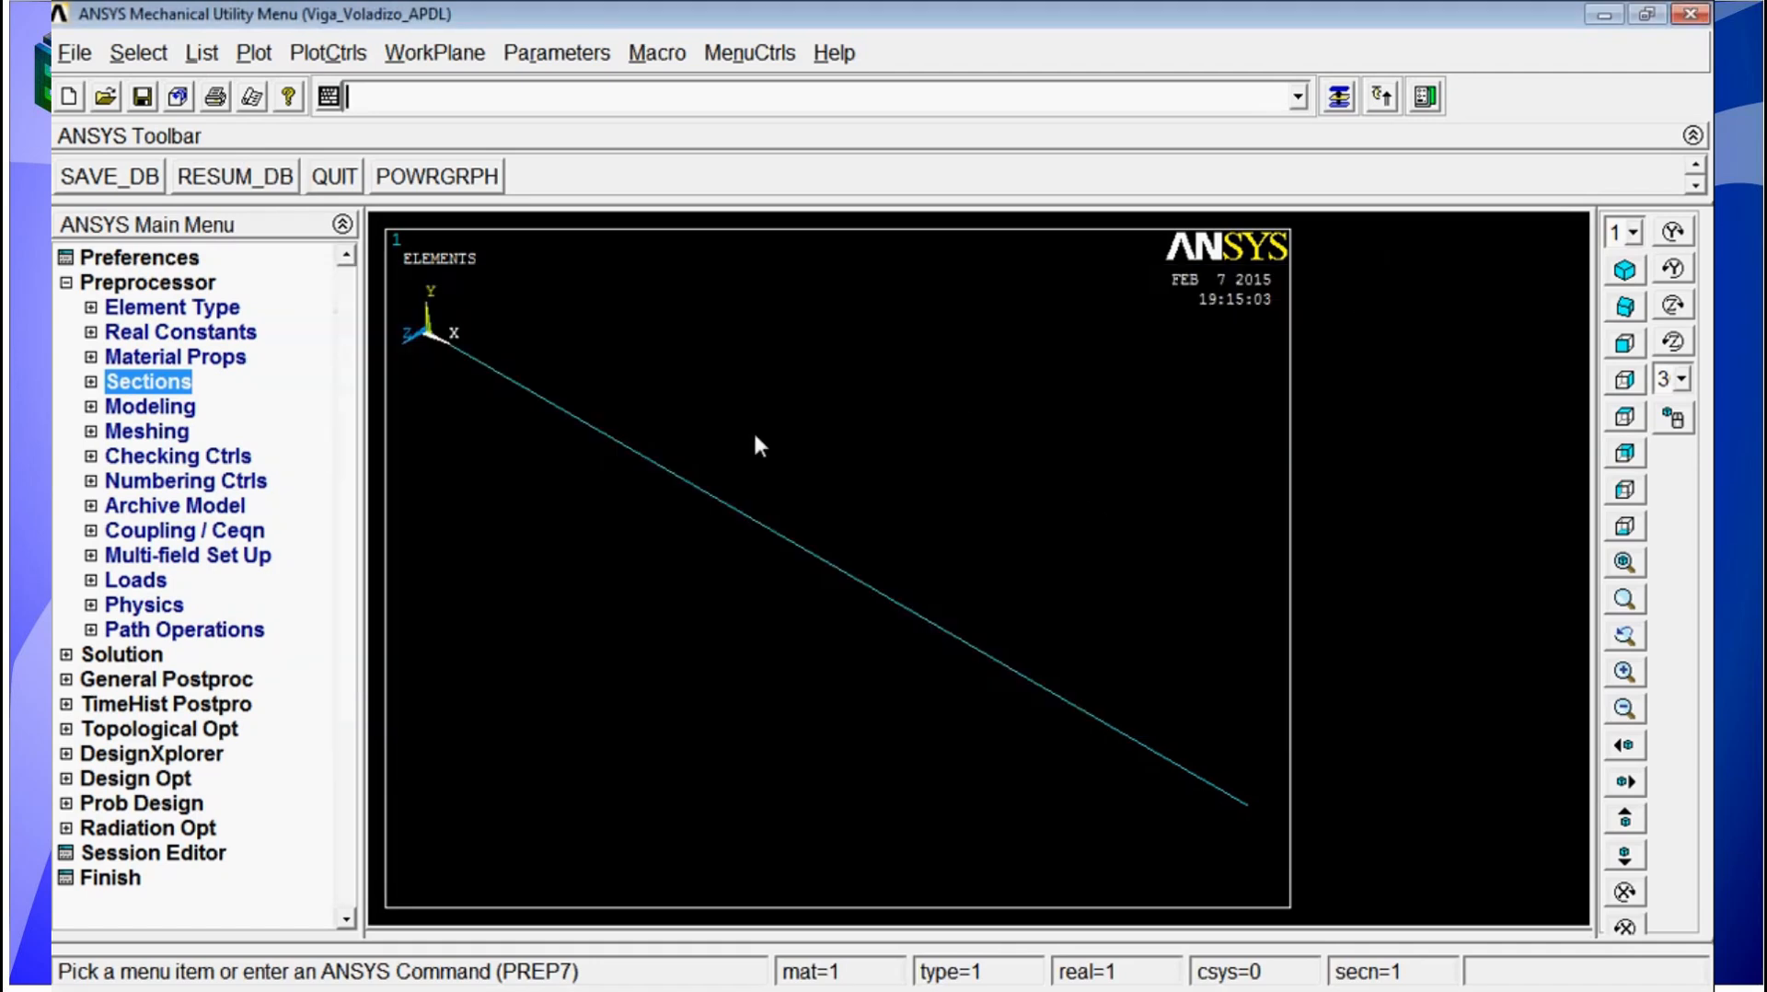
Step: Enter the solution processor with the /SOLU command and expand its Solution options
{"action": "scroll", "coordinate": [840, 531], "scroll_direction": "down", "scroll_amount": 3}
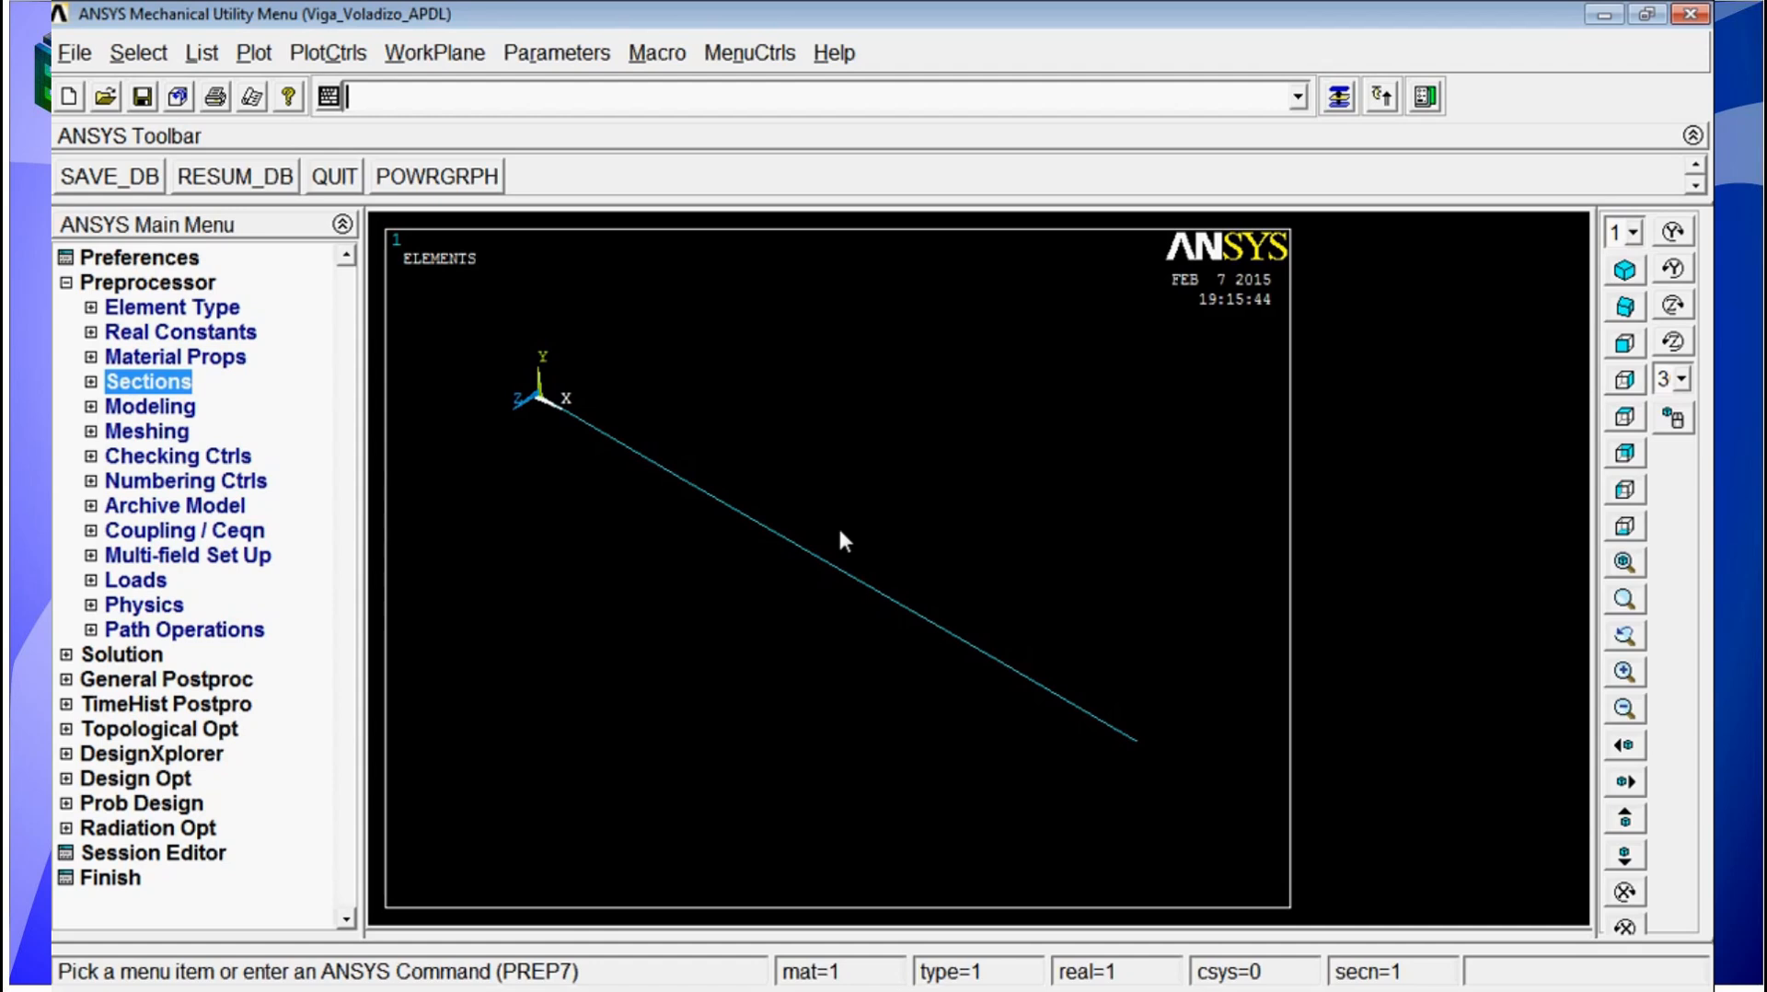
{"action": "type", "text": "/"}
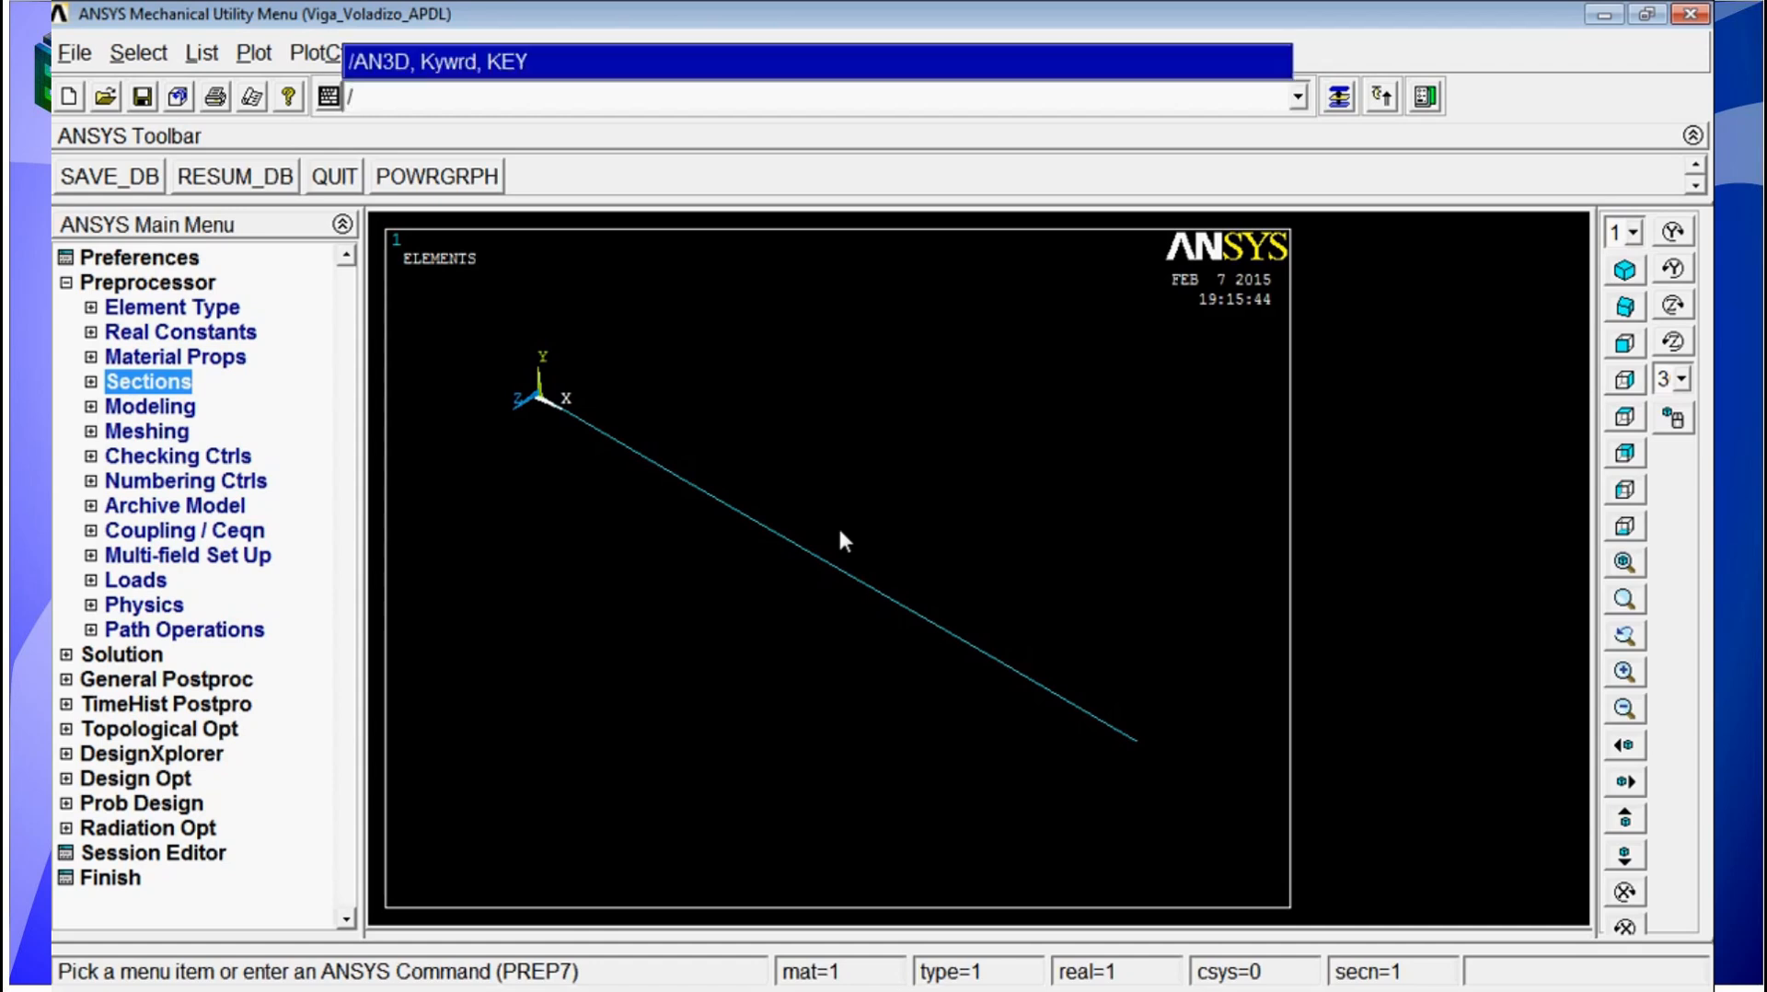
{"action": "type", "text": "solu"}
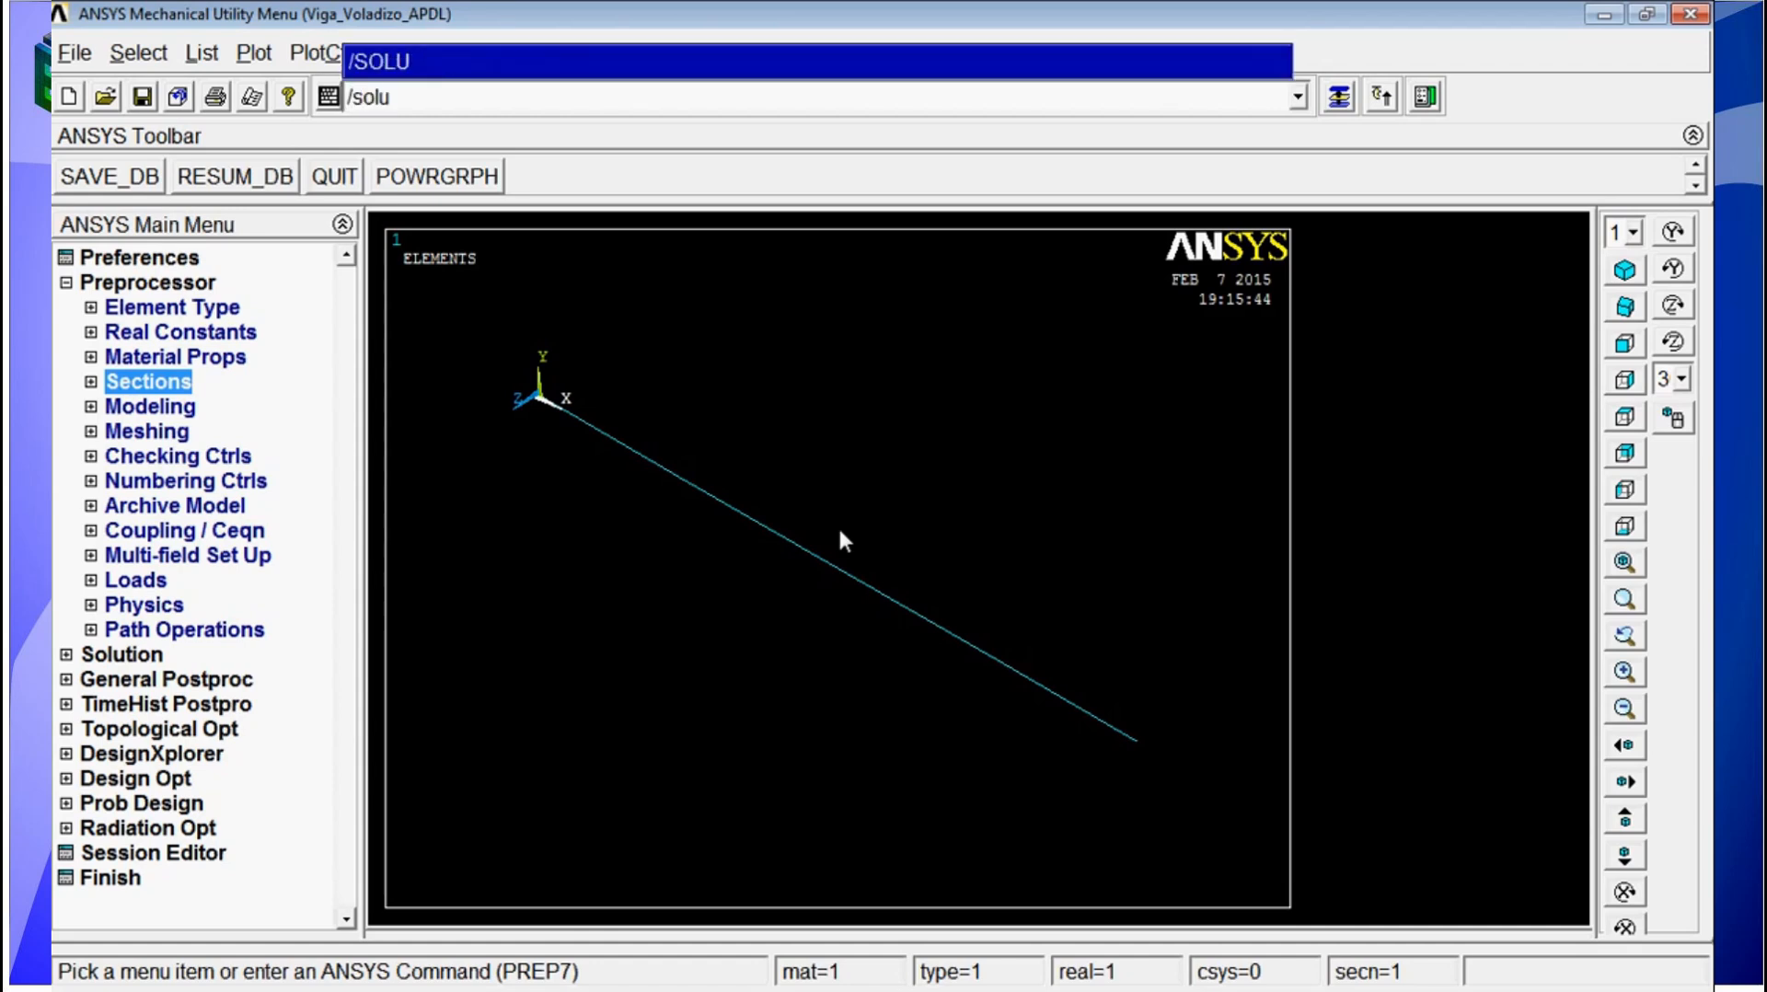
{"action": "key", "text": "Return"}
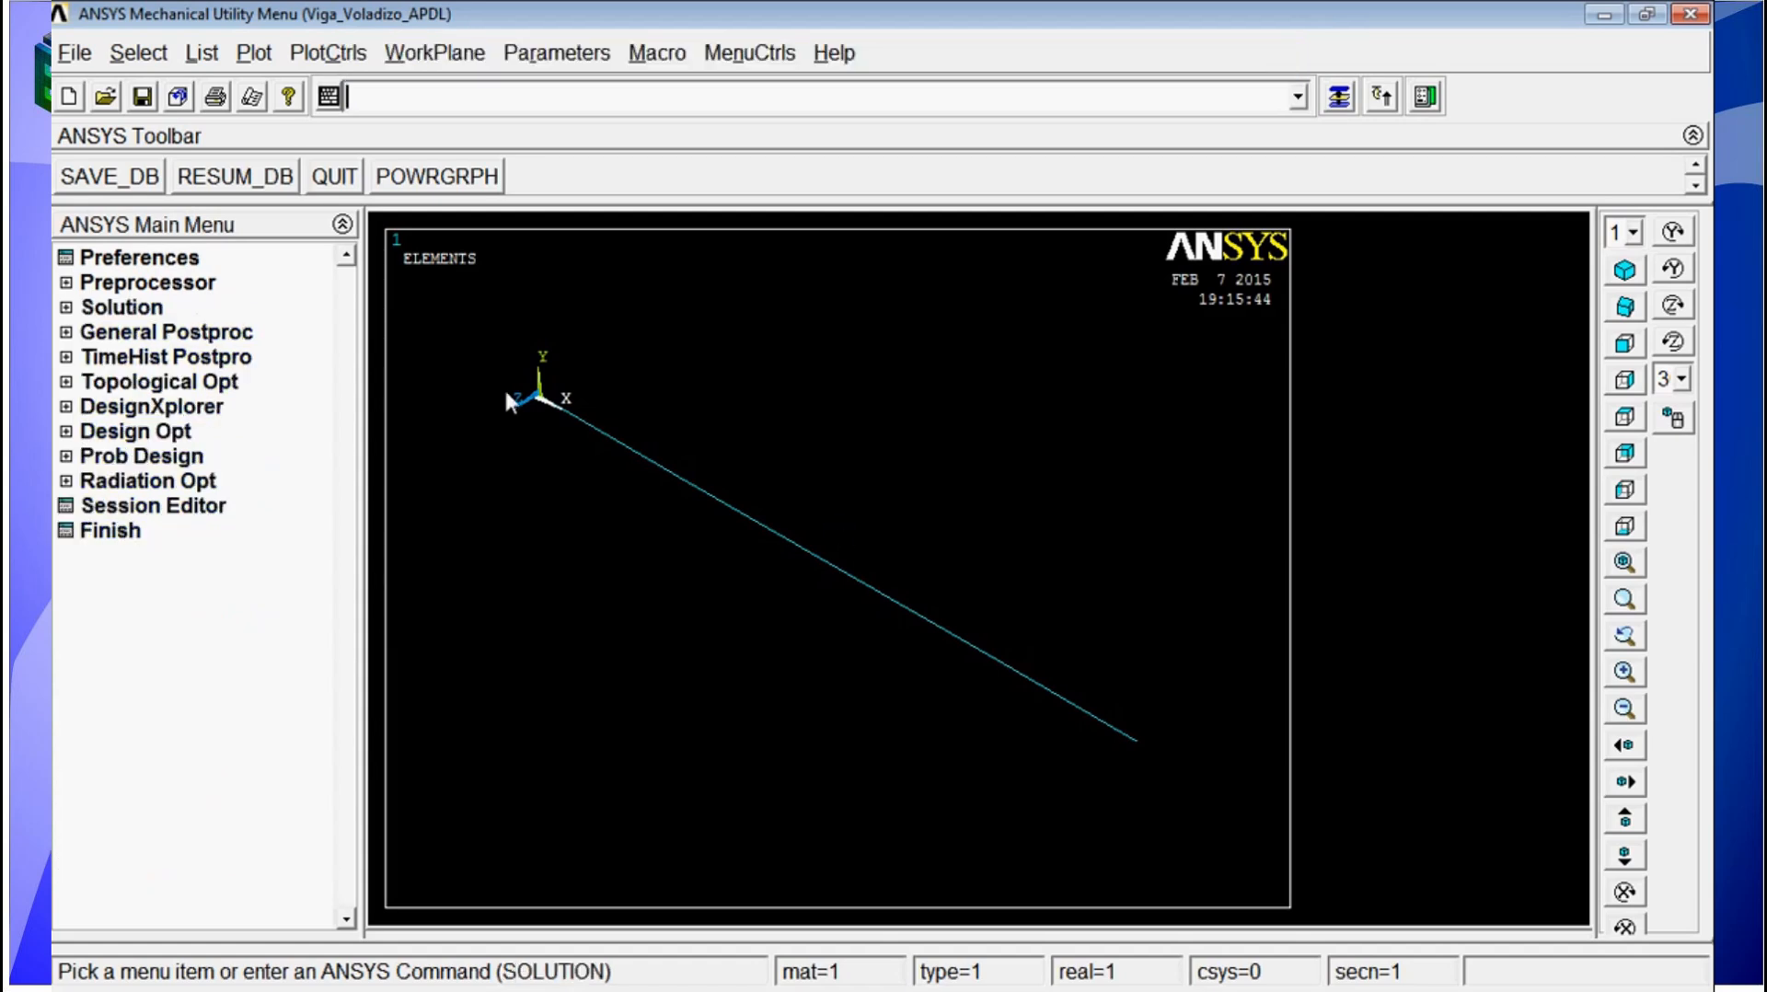
{"action": "left_click", "coordinate": [150, 311]}
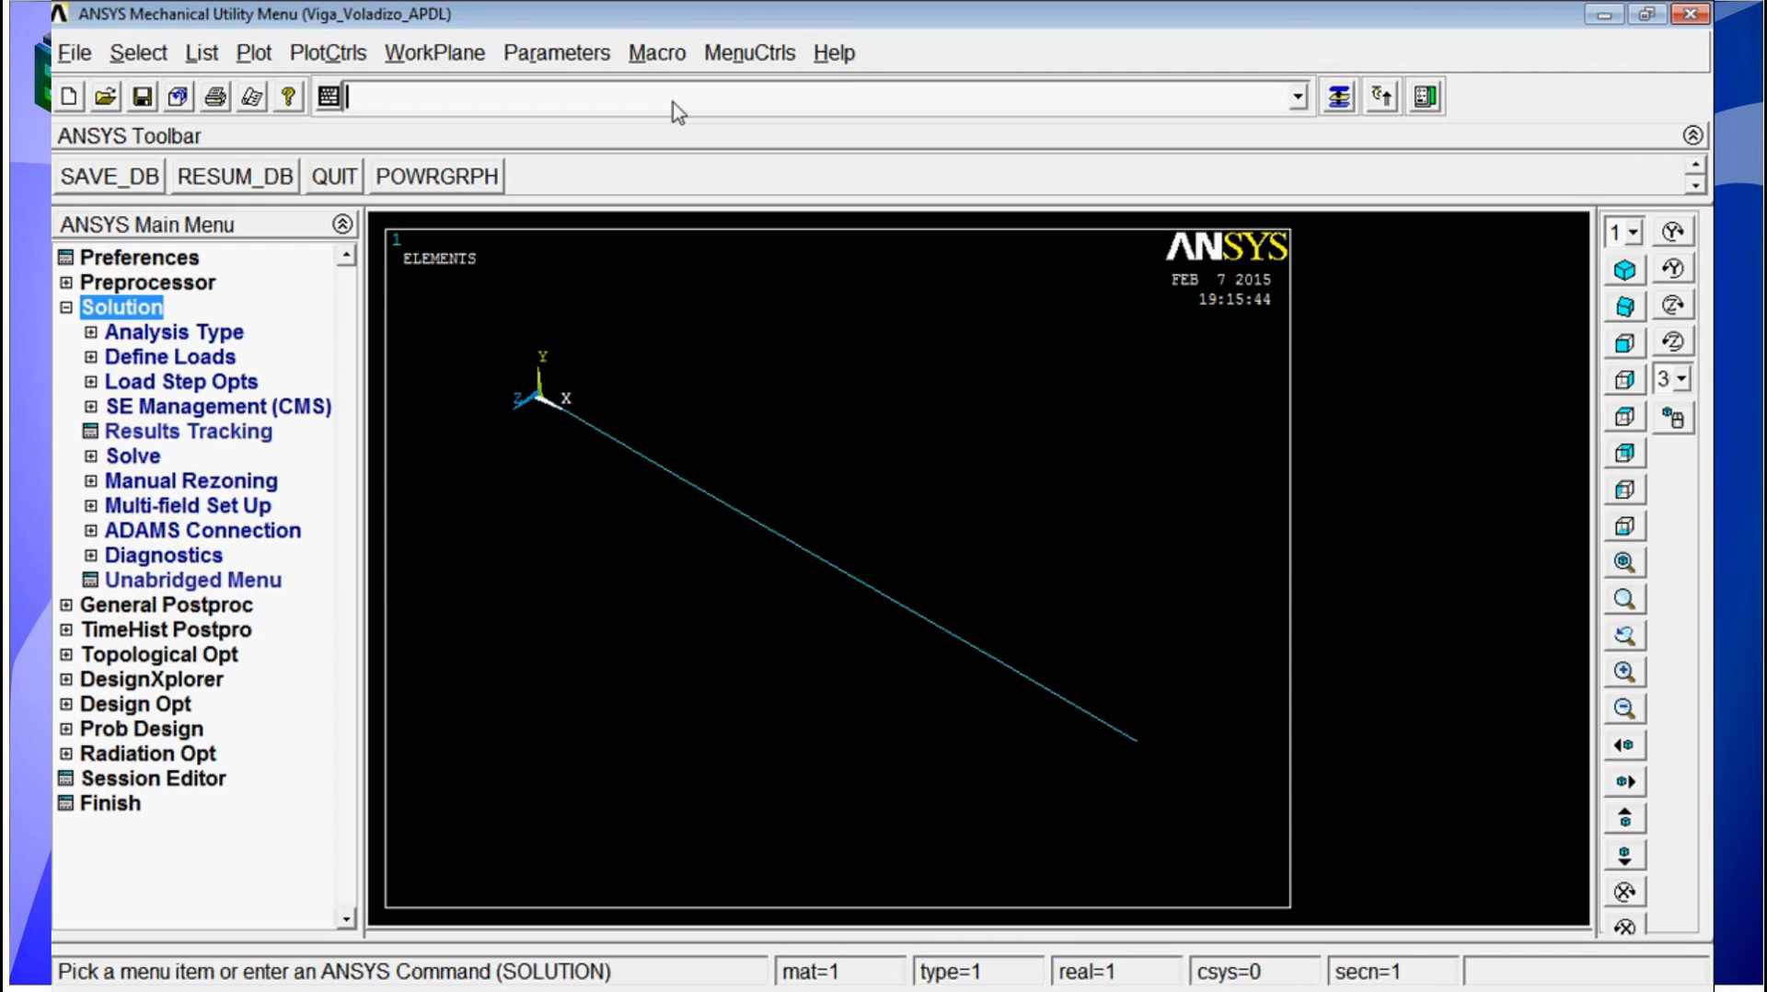
Step: Constrain all DOF with value 0 at the keypoint at the beam's origin end, using DK with graphical picking
{"action": "type", "text": "d"}
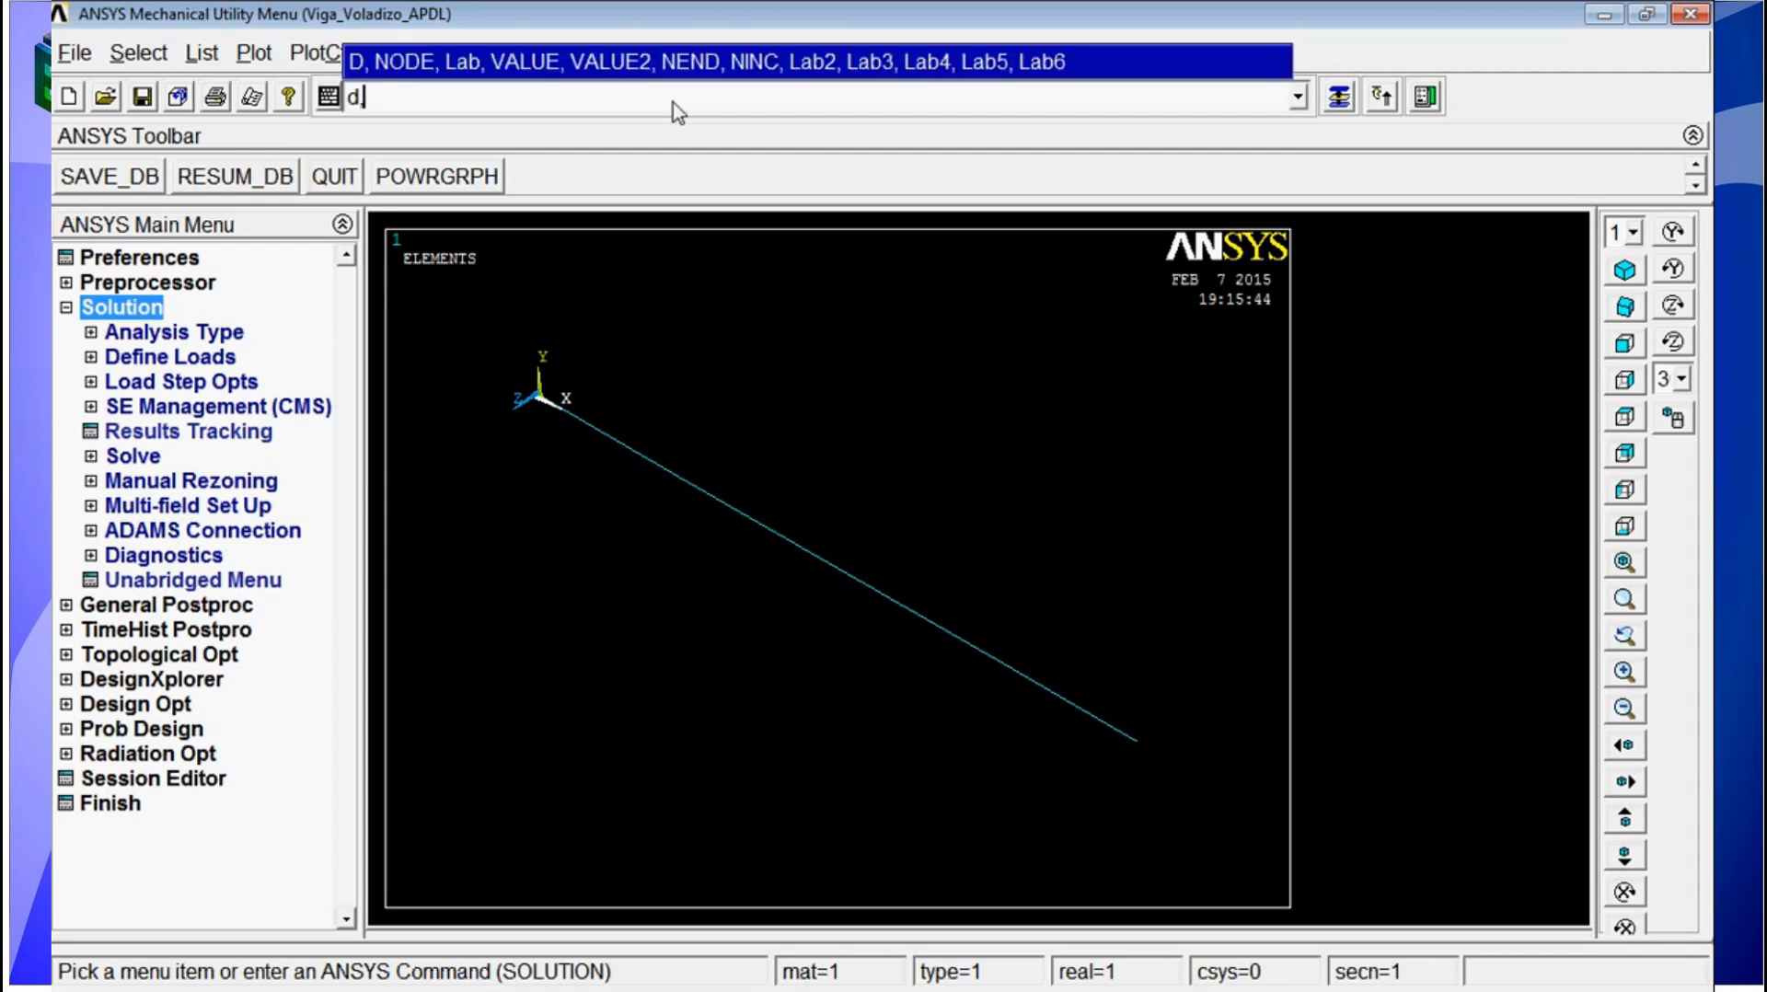
{"action": "type", "text": "k"}
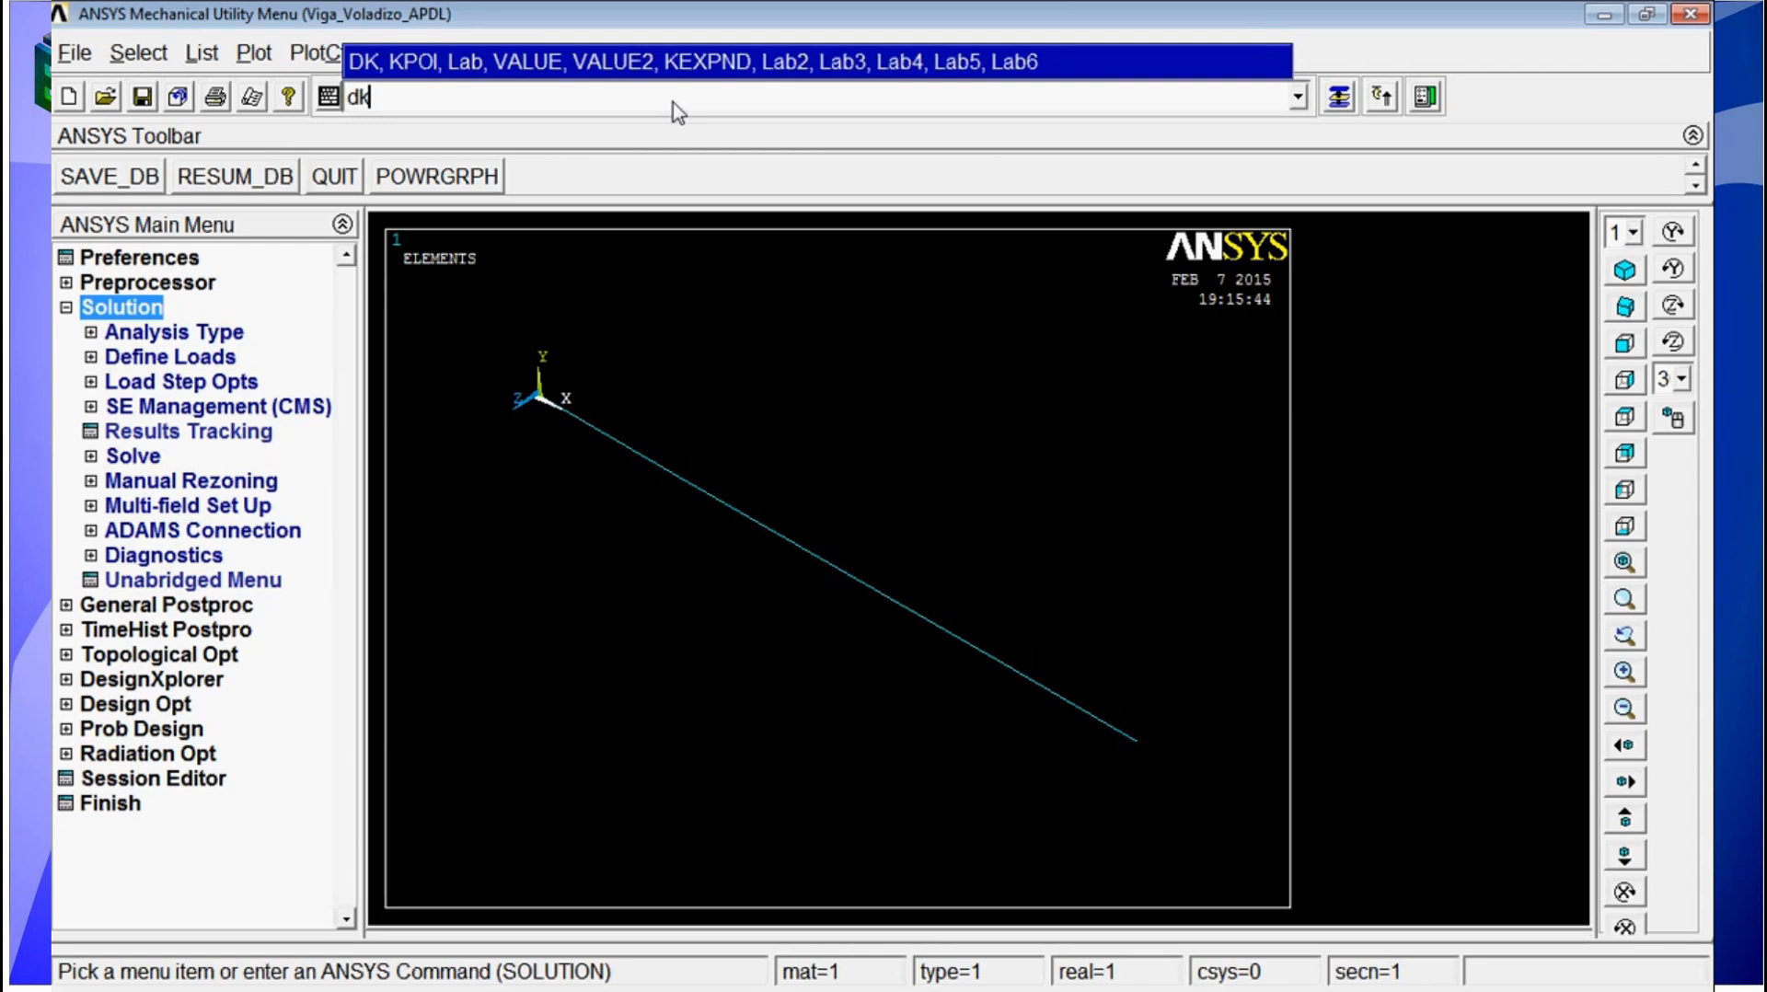
{"action": "type", "text": ",p"}
{"action": "key", "text": "Return"}
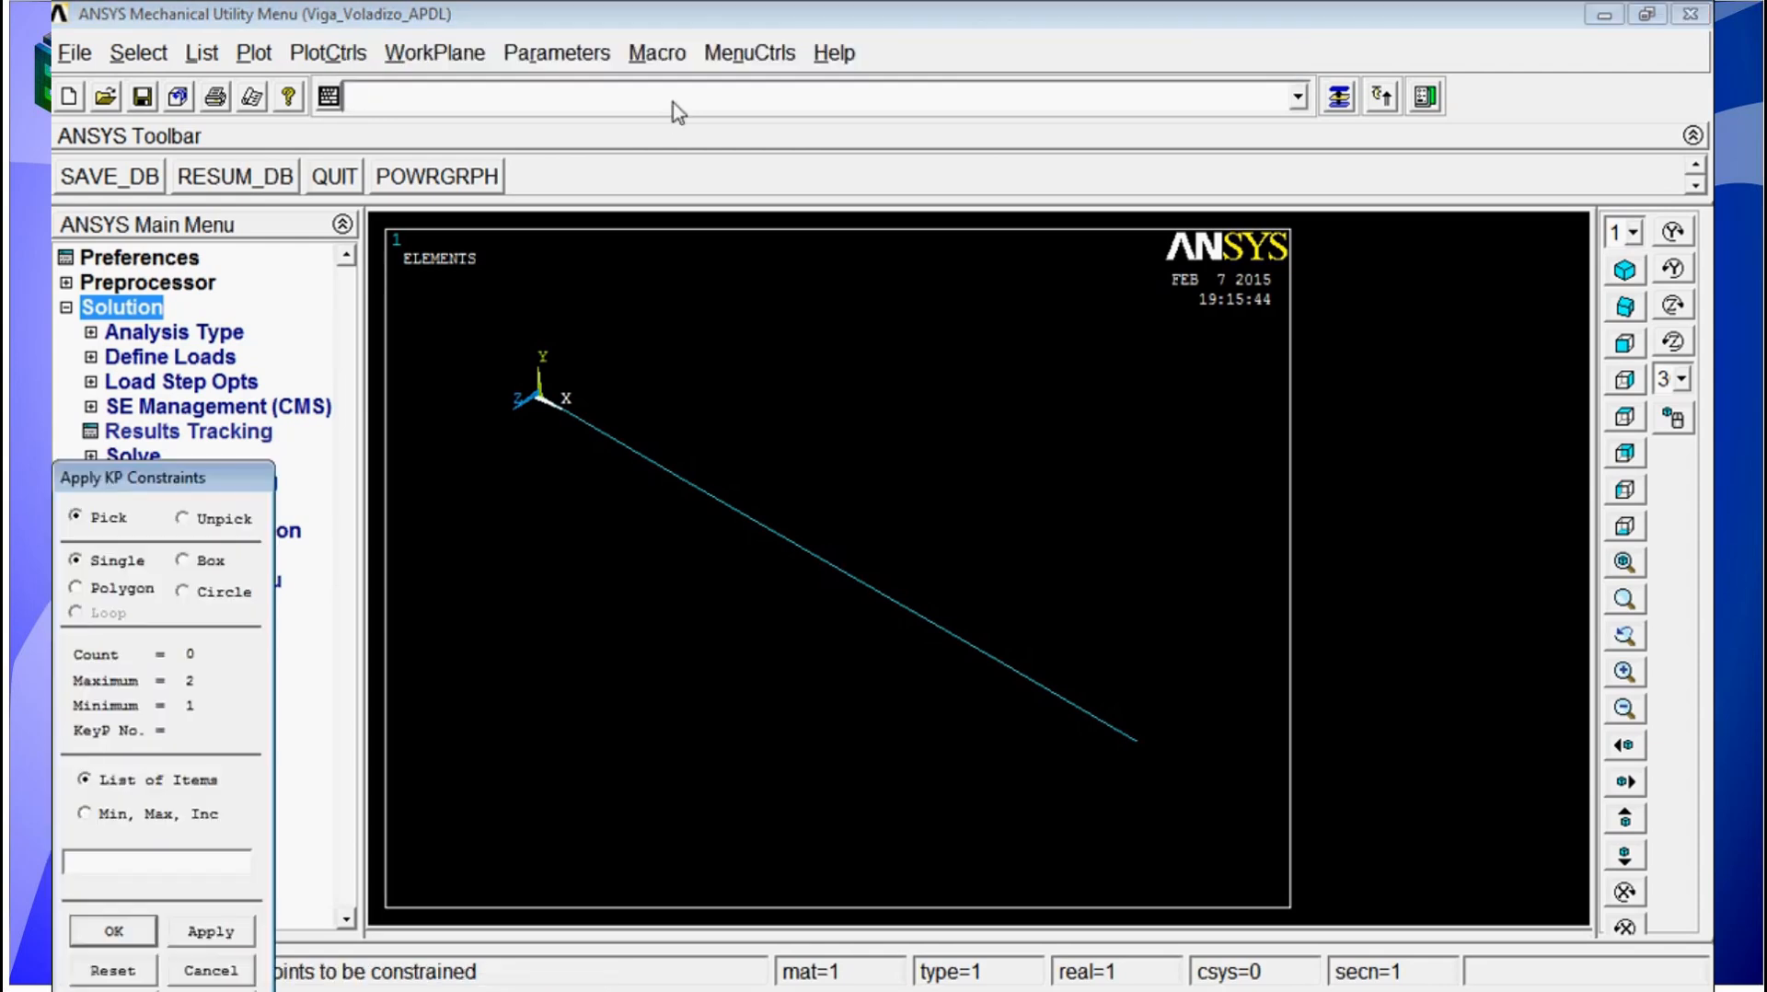
{"action": "left_click", "coordinate": [533, 403]}
{"action": "left_click", "coordinate": [114, 932]}
{"action": "left_click", "coordinate": [1013, 406]}
{"action": "left_click", "coordinate": [1044, 557]}
{"action": "type", "text": "0"}
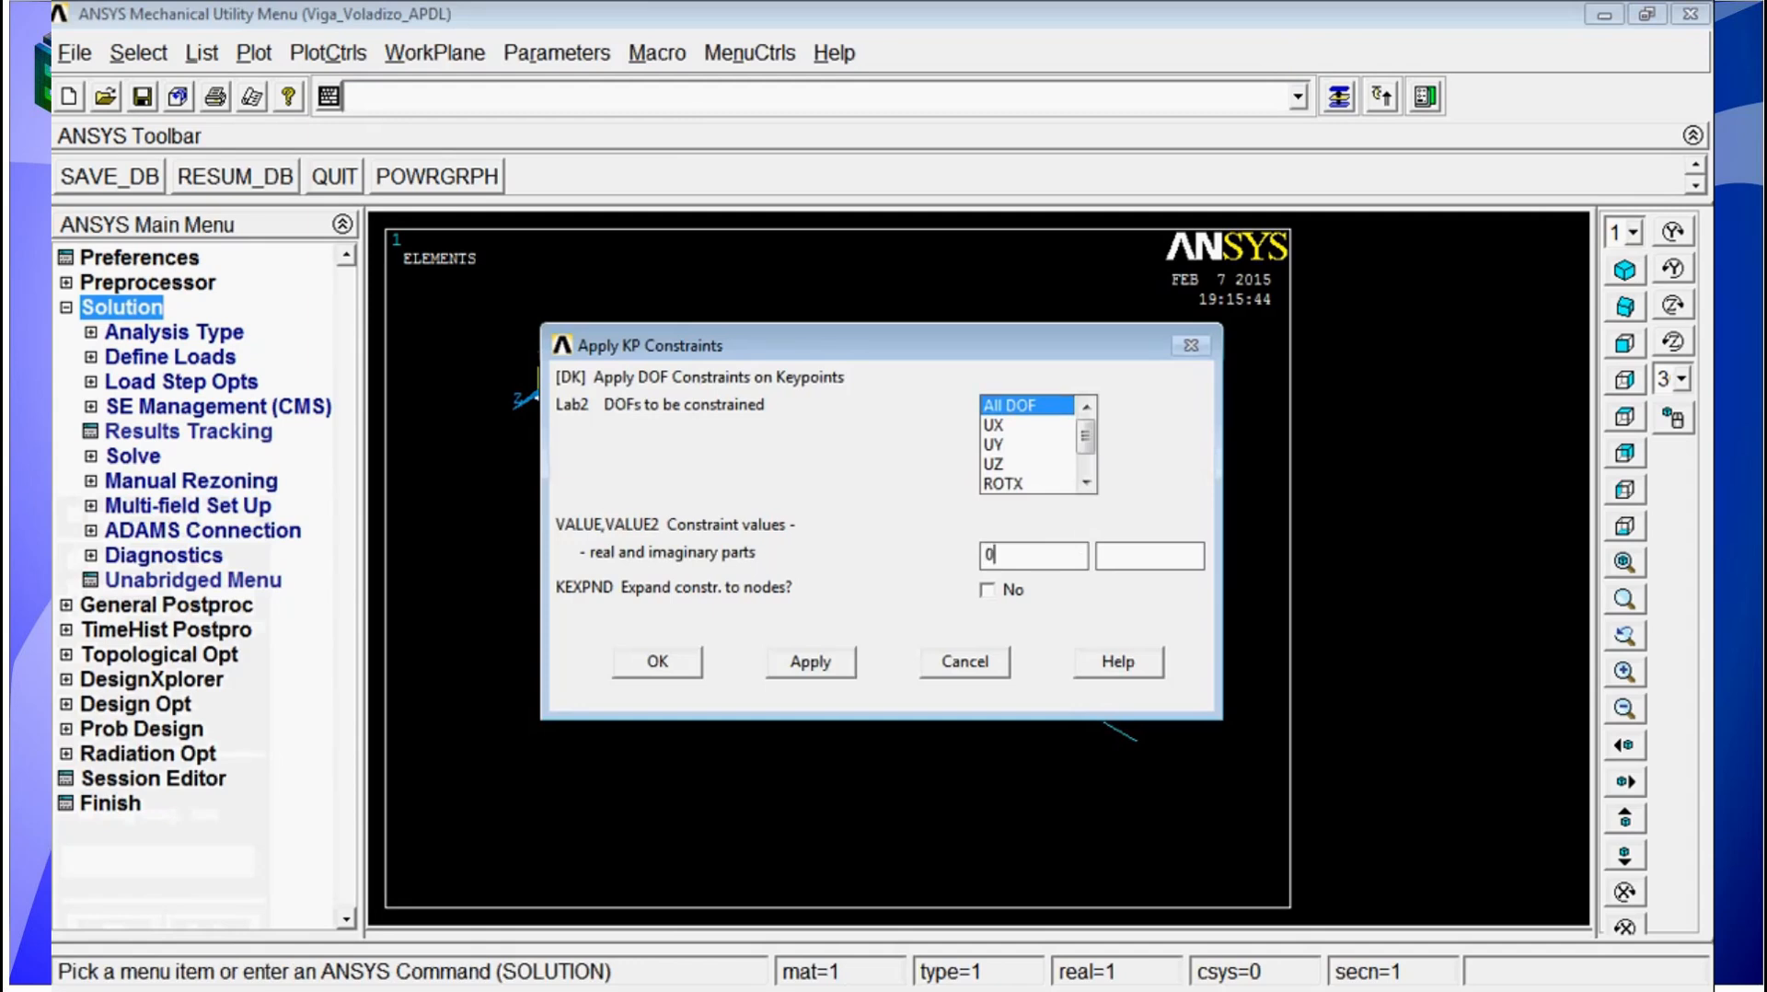
{"action": "left_click", "coordinate": [659, 662]}
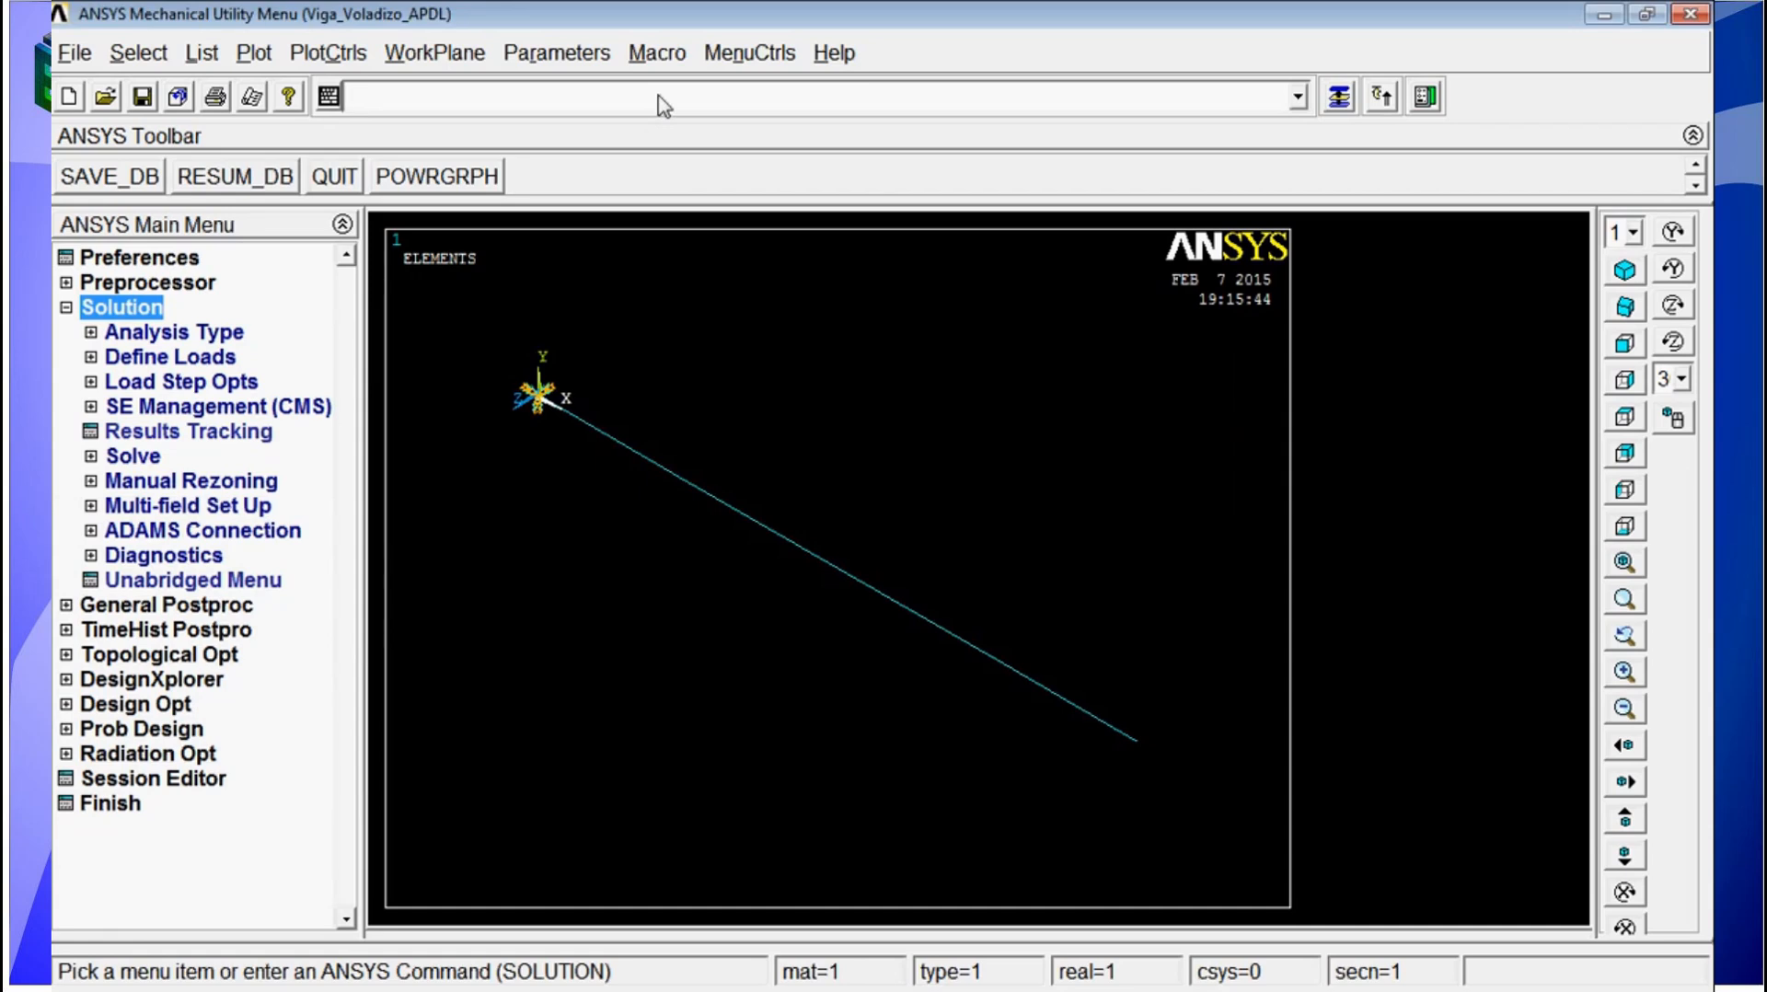
Step: Apply a constant FY force of -100 to the keypoint at the beam's free end, using FK with graphical picking
{"action": "type", "text": "fk"}
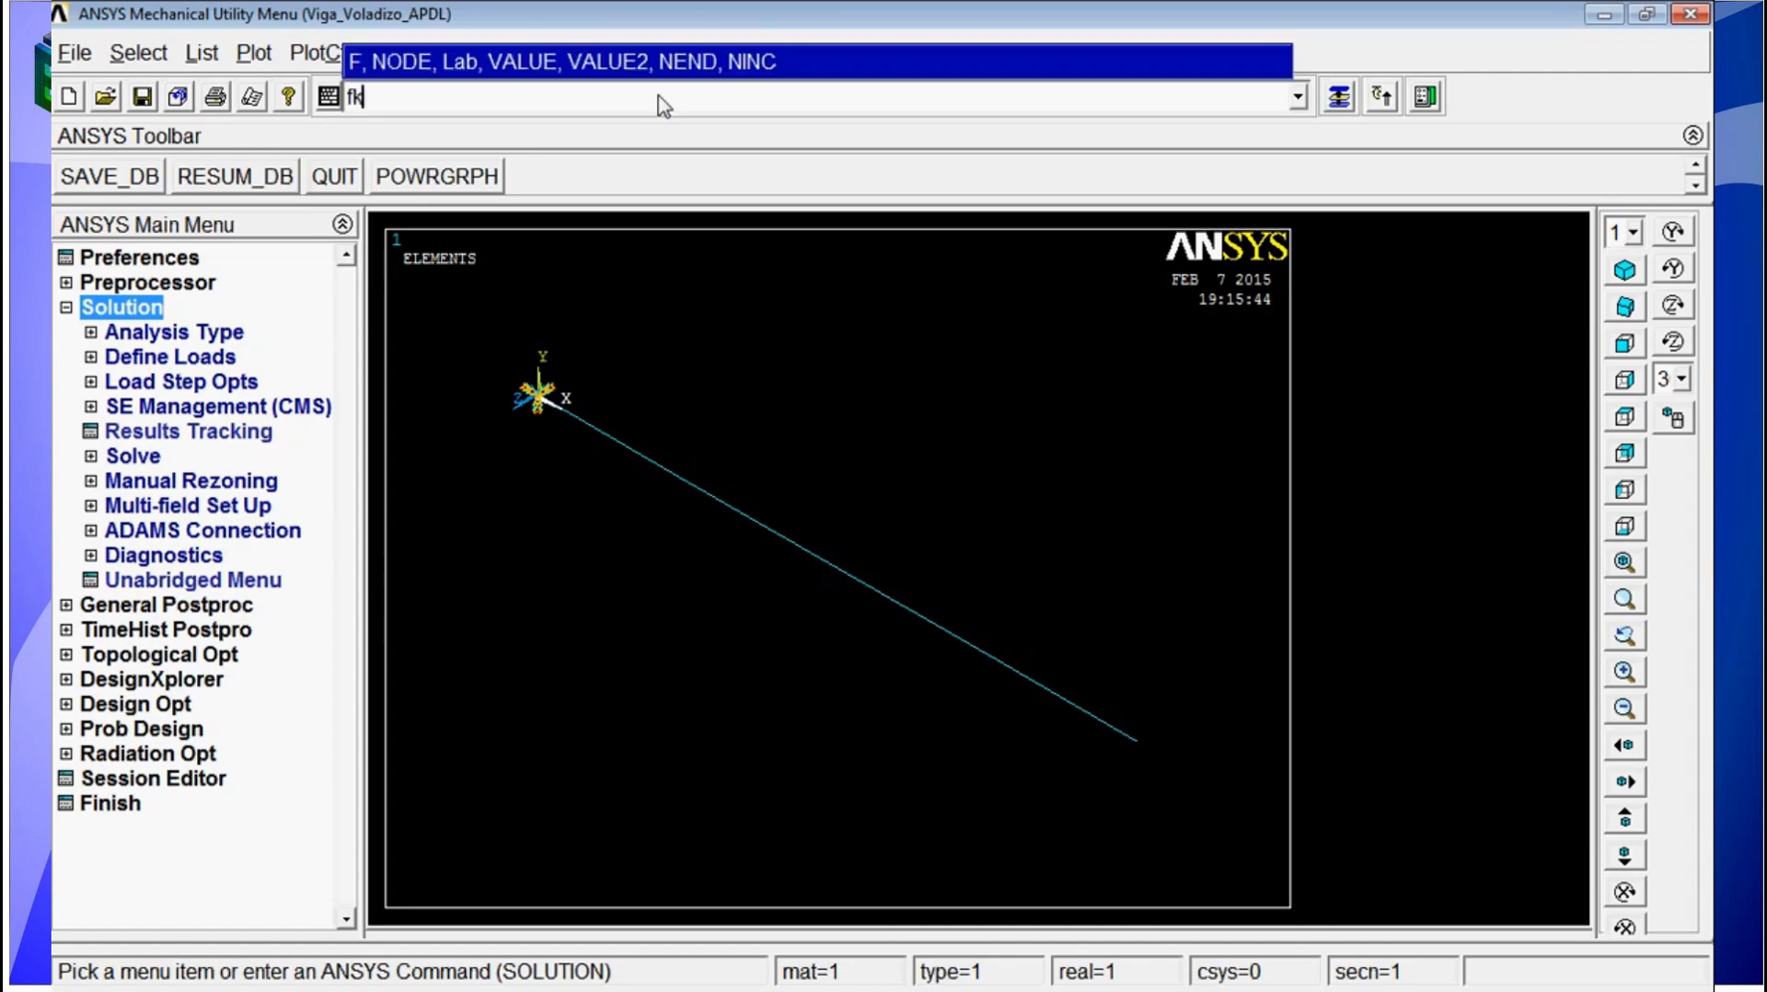
{"action": "type", "text": ",p"}
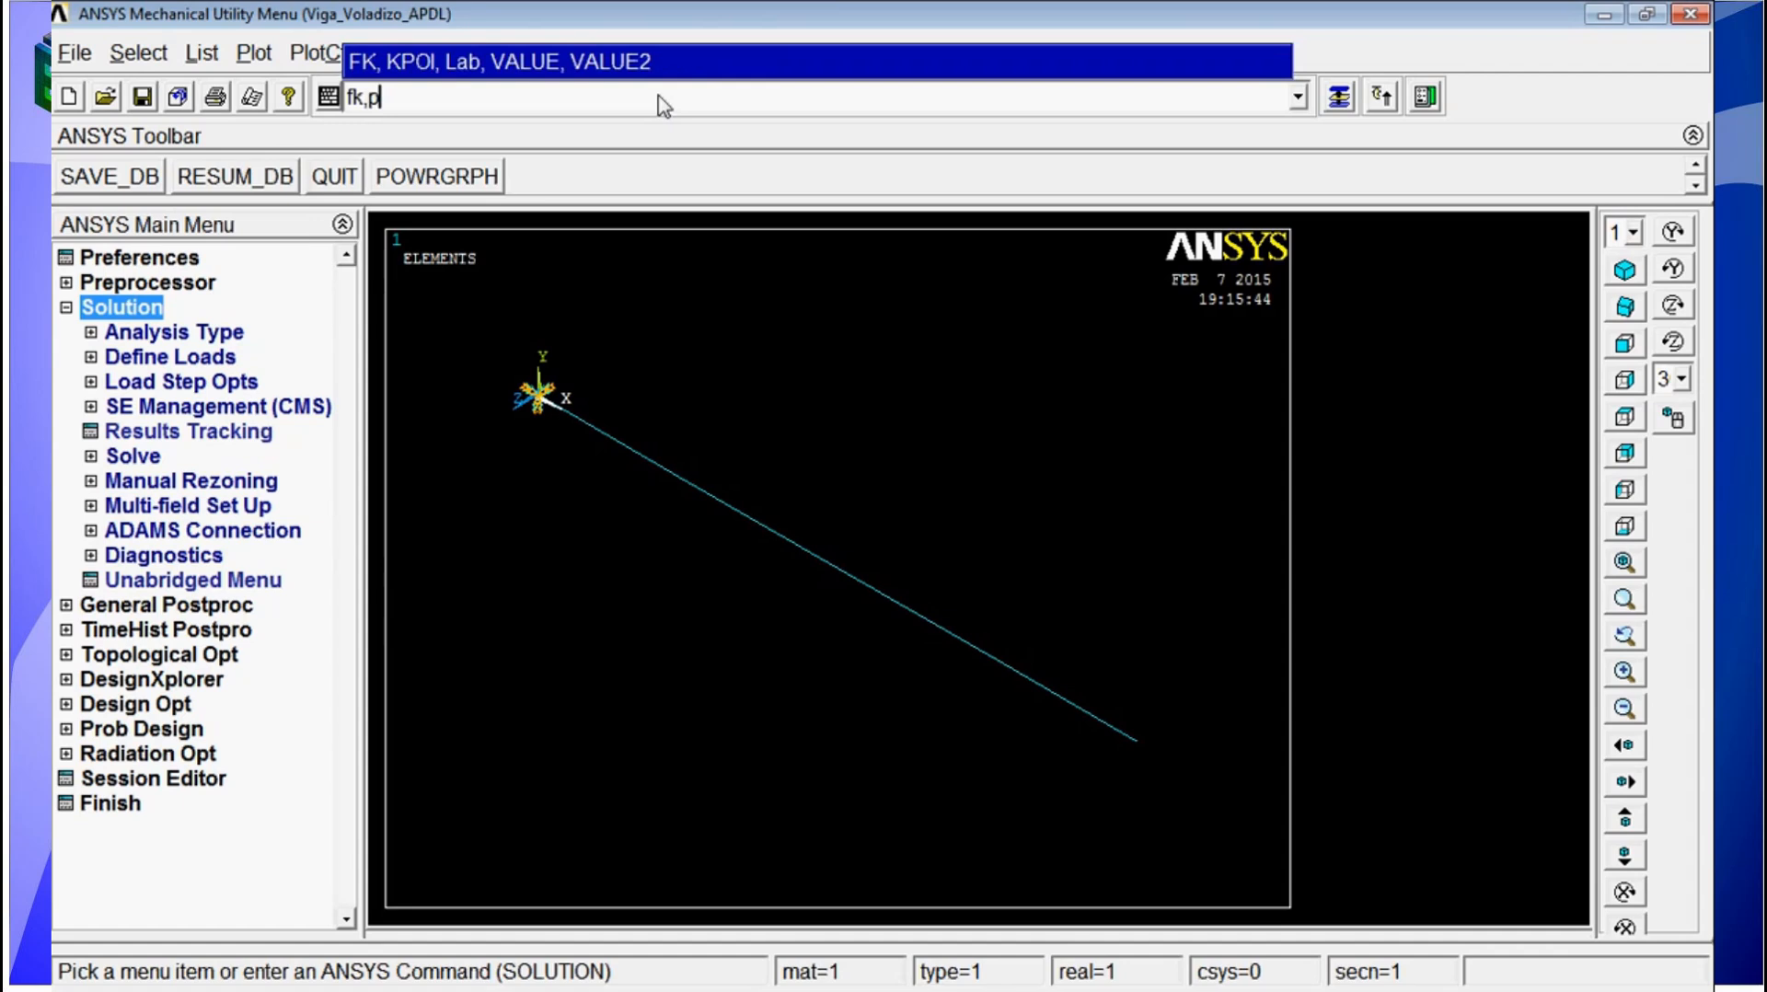
{"action": "key", "text": "Return"}
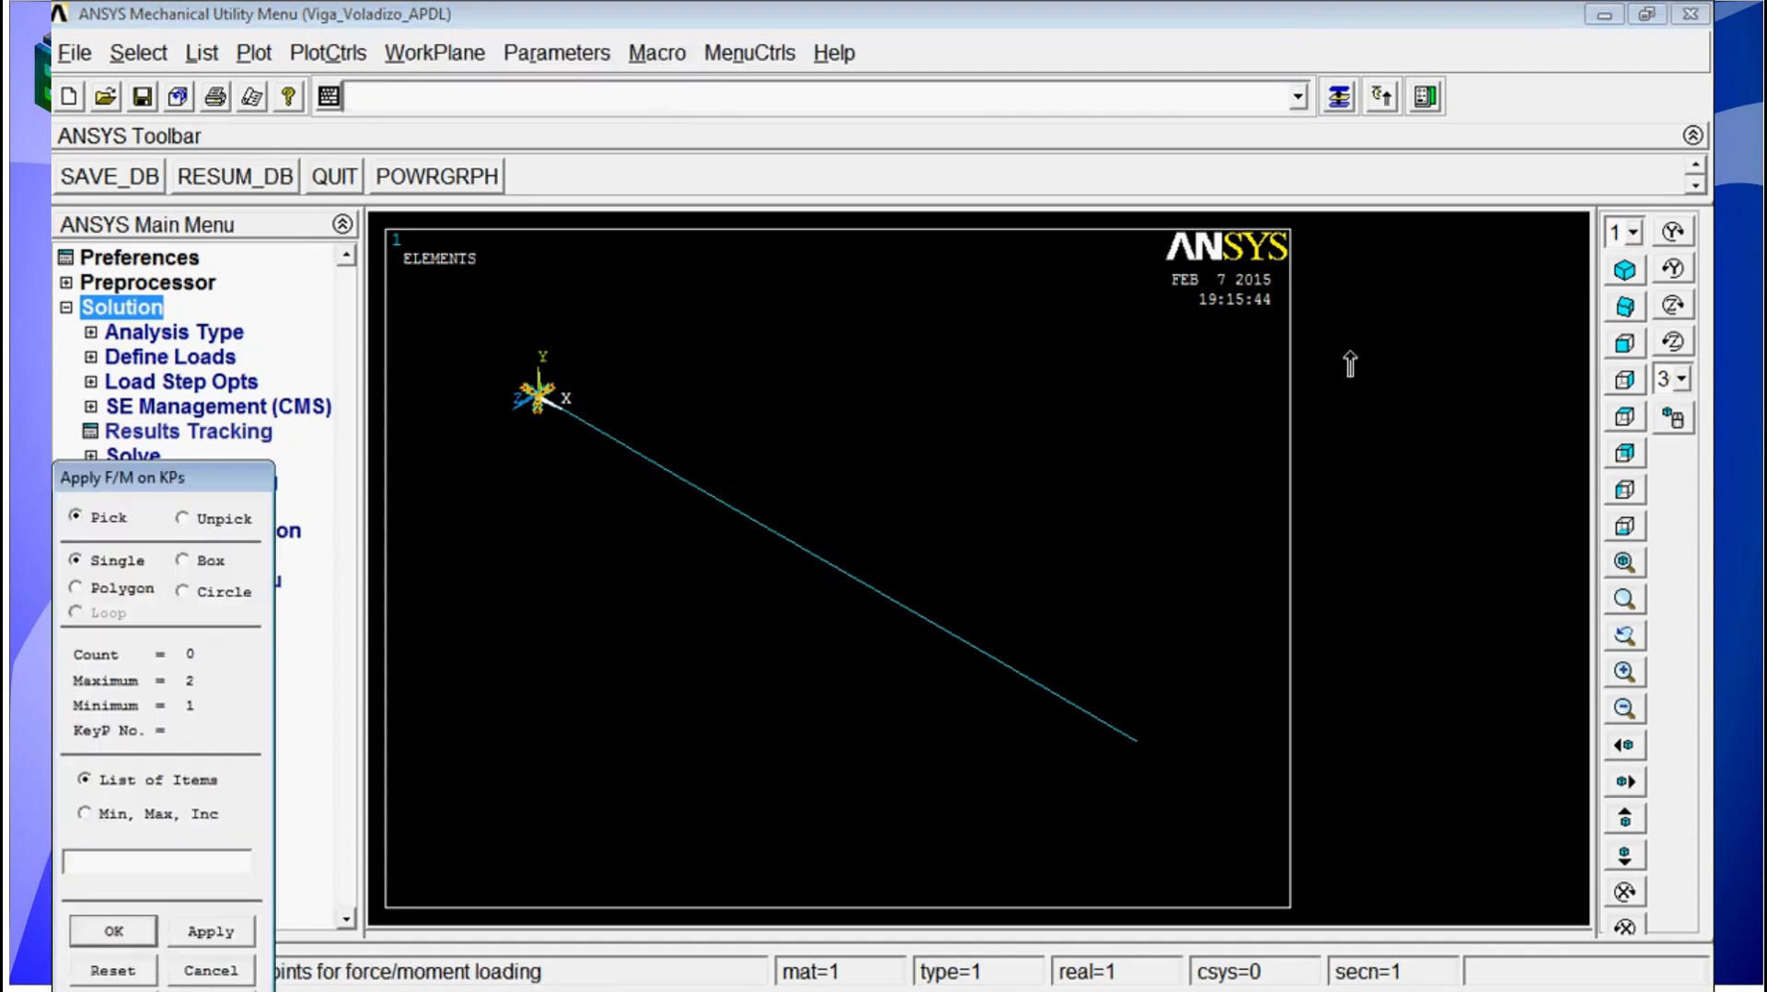
{"action": "left_click", "coordinate": [1155, 771]}
{"action": "left_click", "coordinate": [113, 931]}
{"action": "left_click", "coordinate": [1065, 456]}
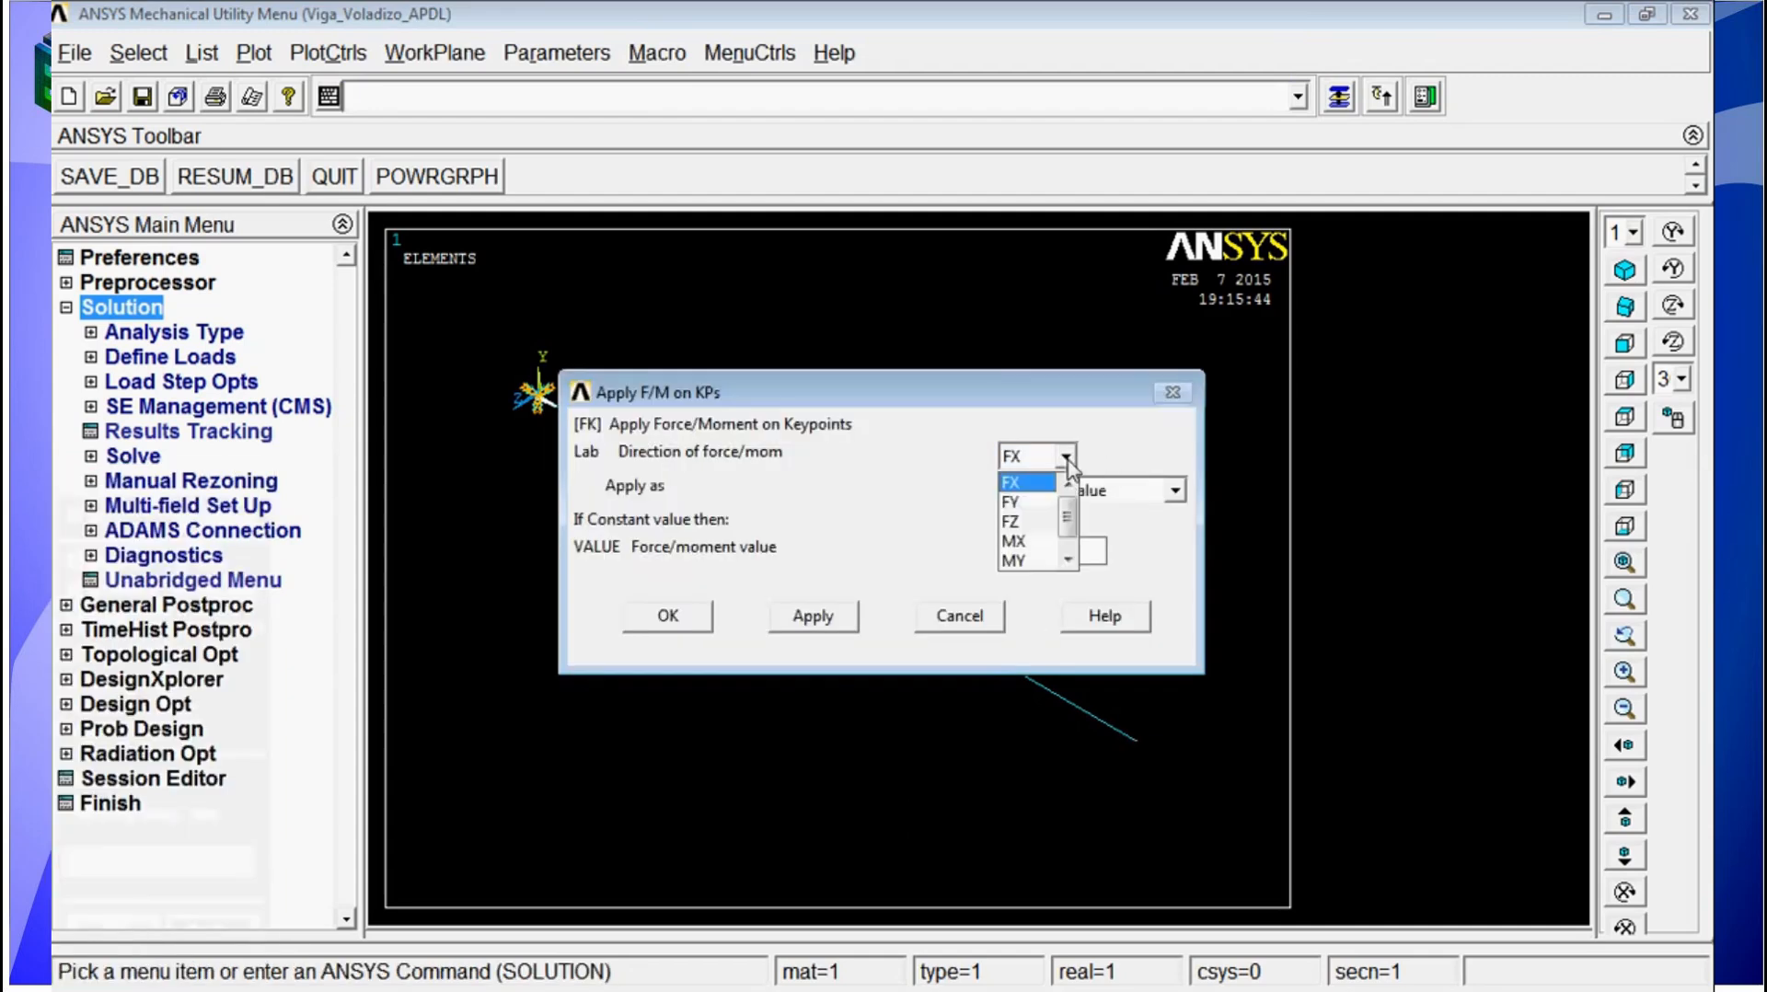
{"action": "left_click", "coordinate": [1049, 505]}
{"action": "left_click_drag", "start_coordinate": [1053, 396], "coordinate": [1121, 375]}
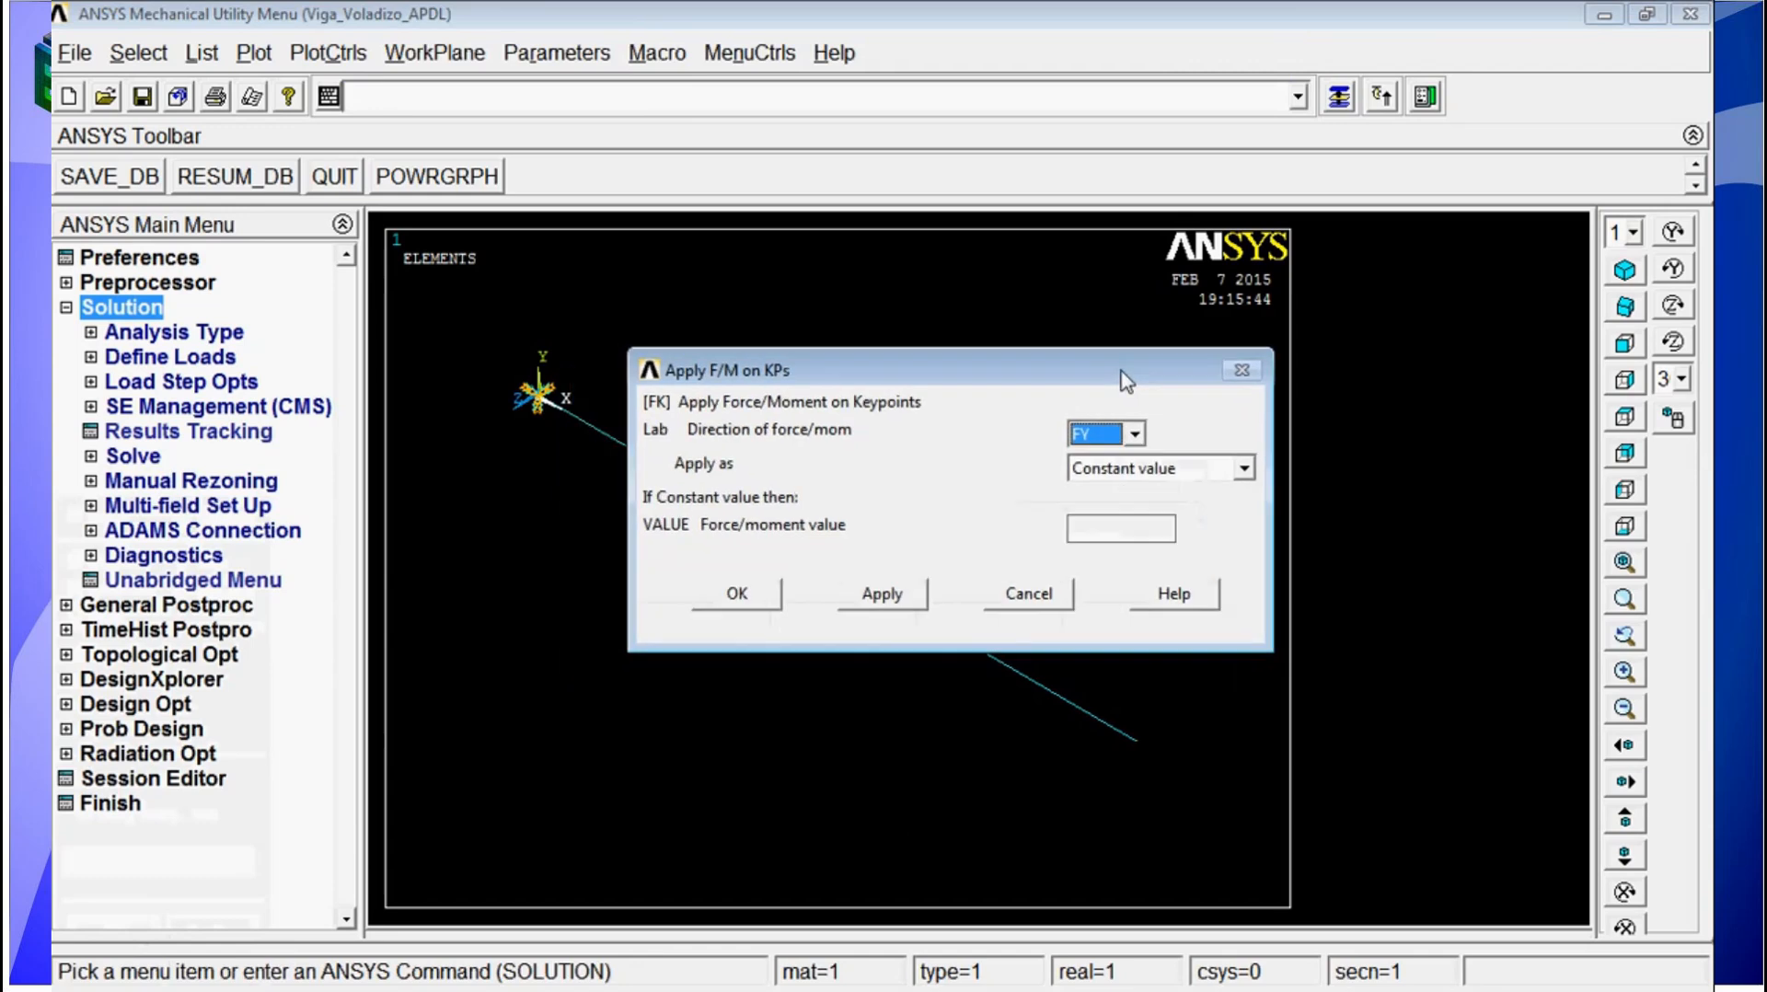
{"action": "left_click", "coordinate": [1102, 537]}
{"action": "type", "text": "-100"}
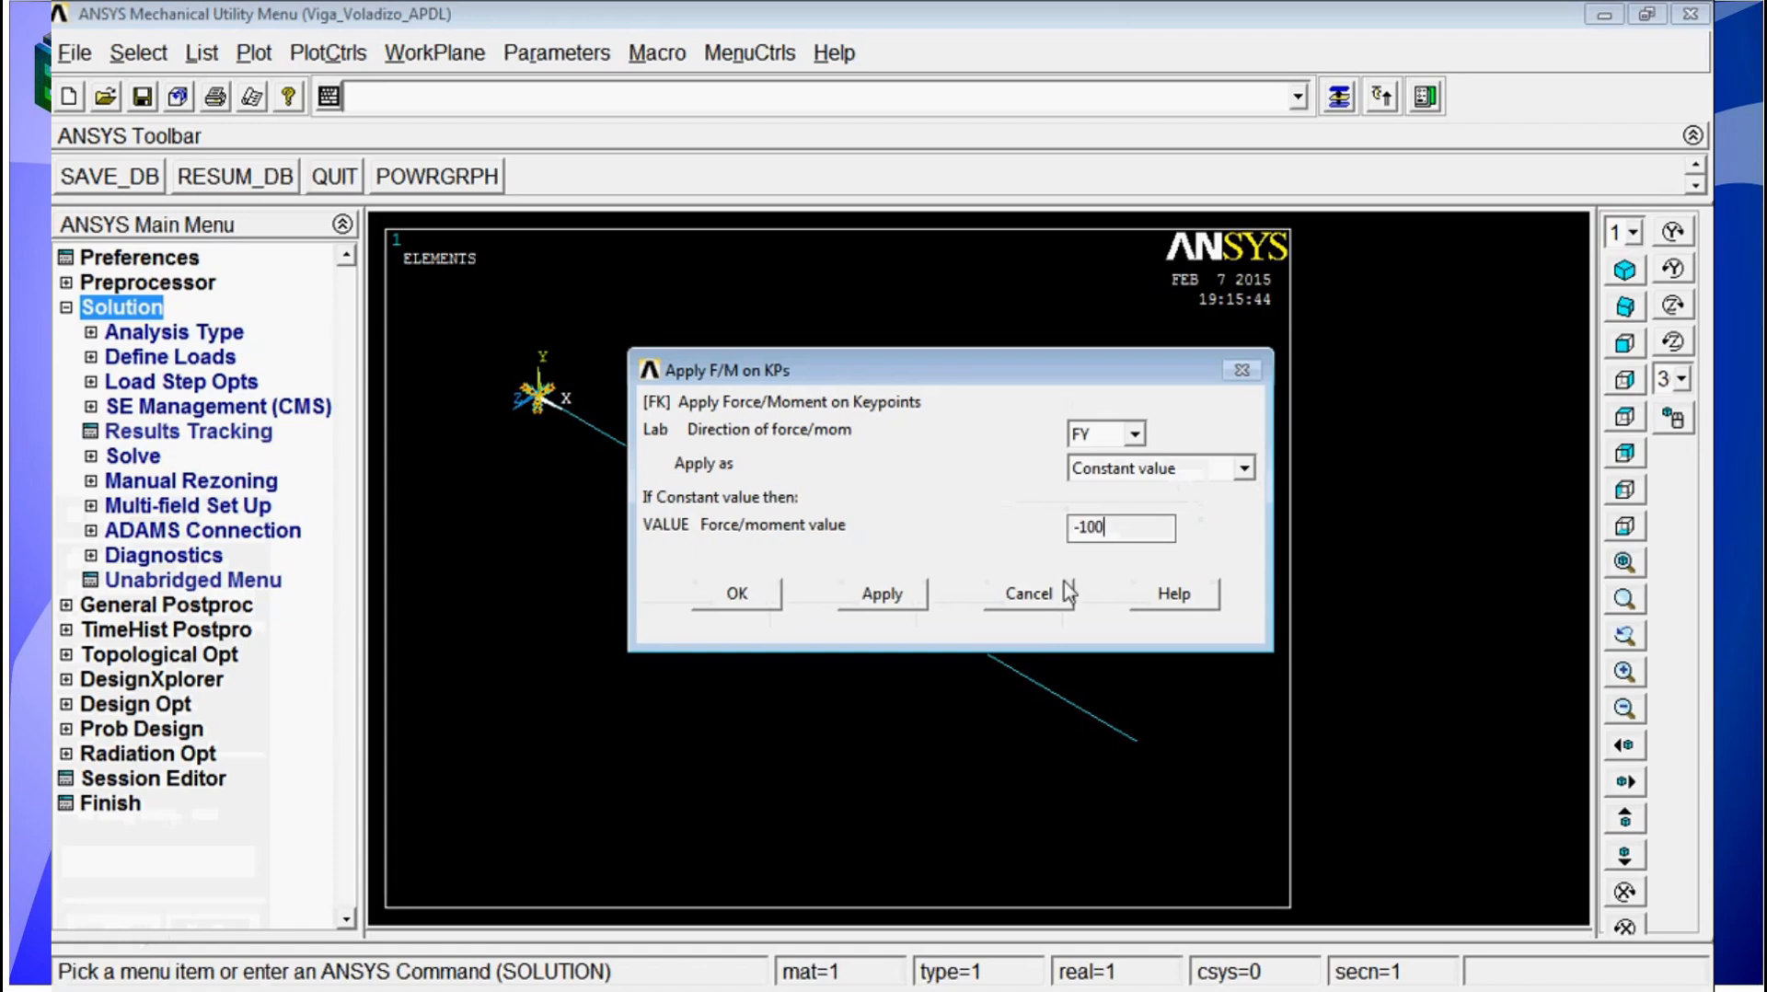
{"action": "left_click", "coordinate": [738, 596]}
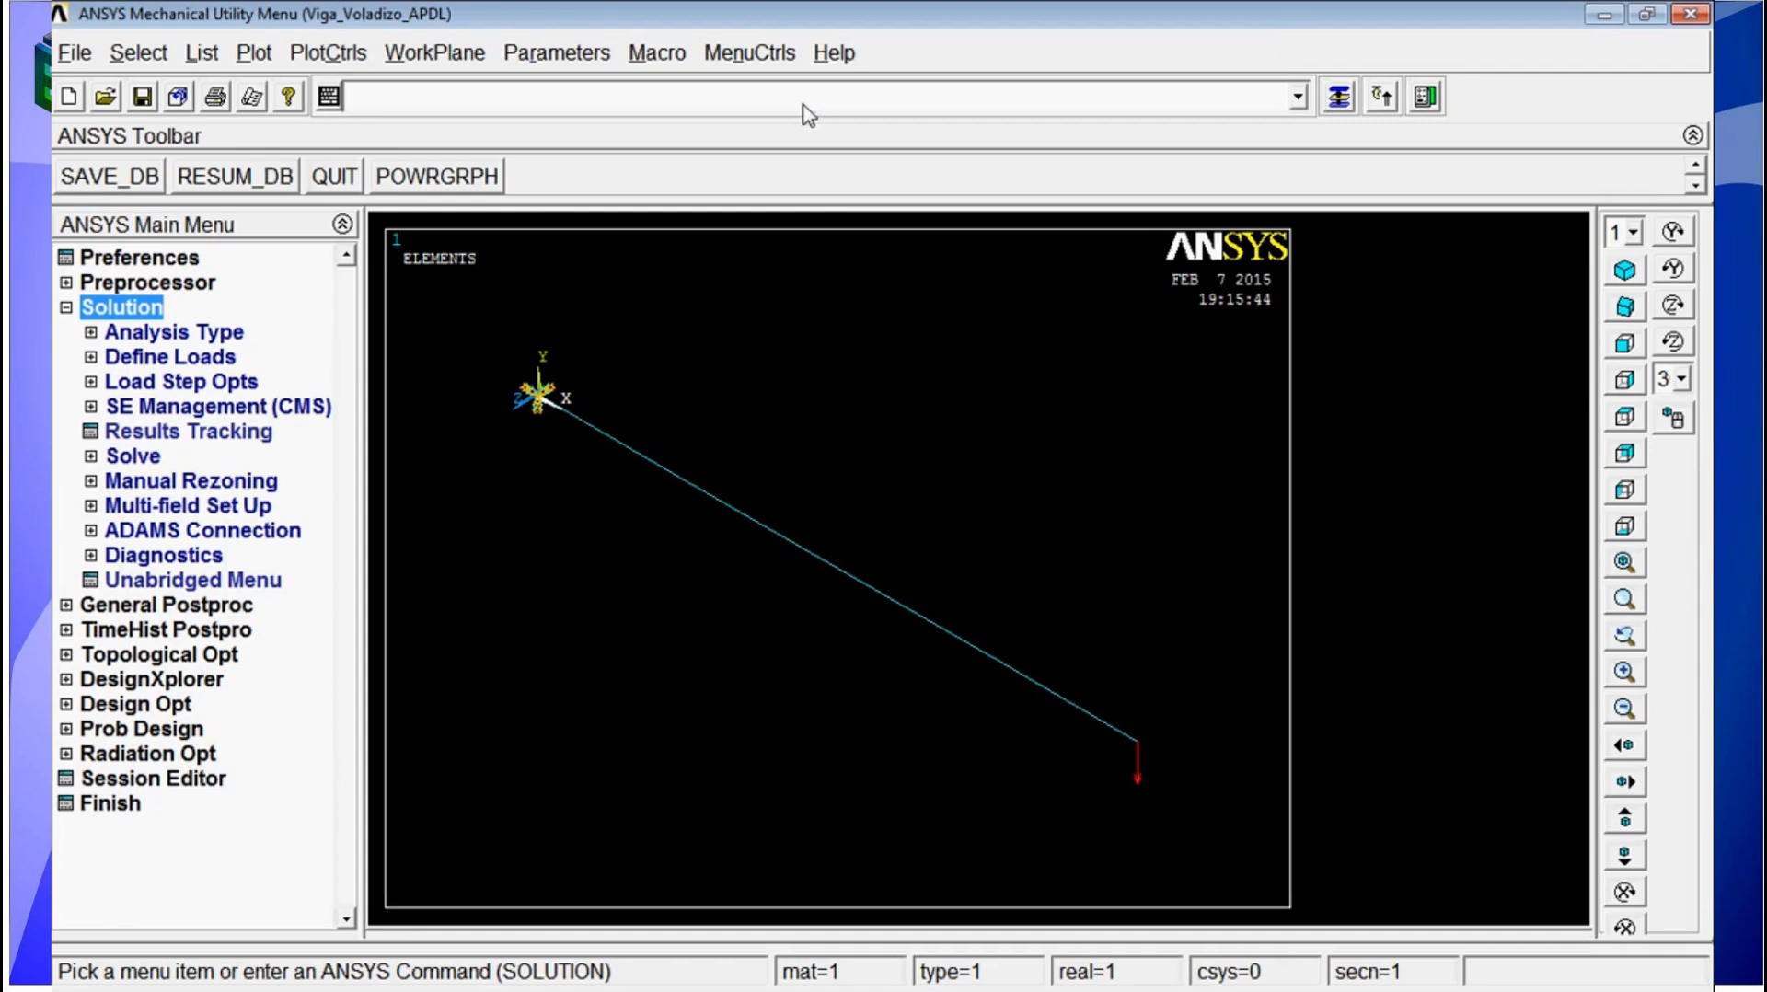
Step: Run the analysis with the SOLVE command and dismiss the completion note
{"action": "type", "text": "solve"}
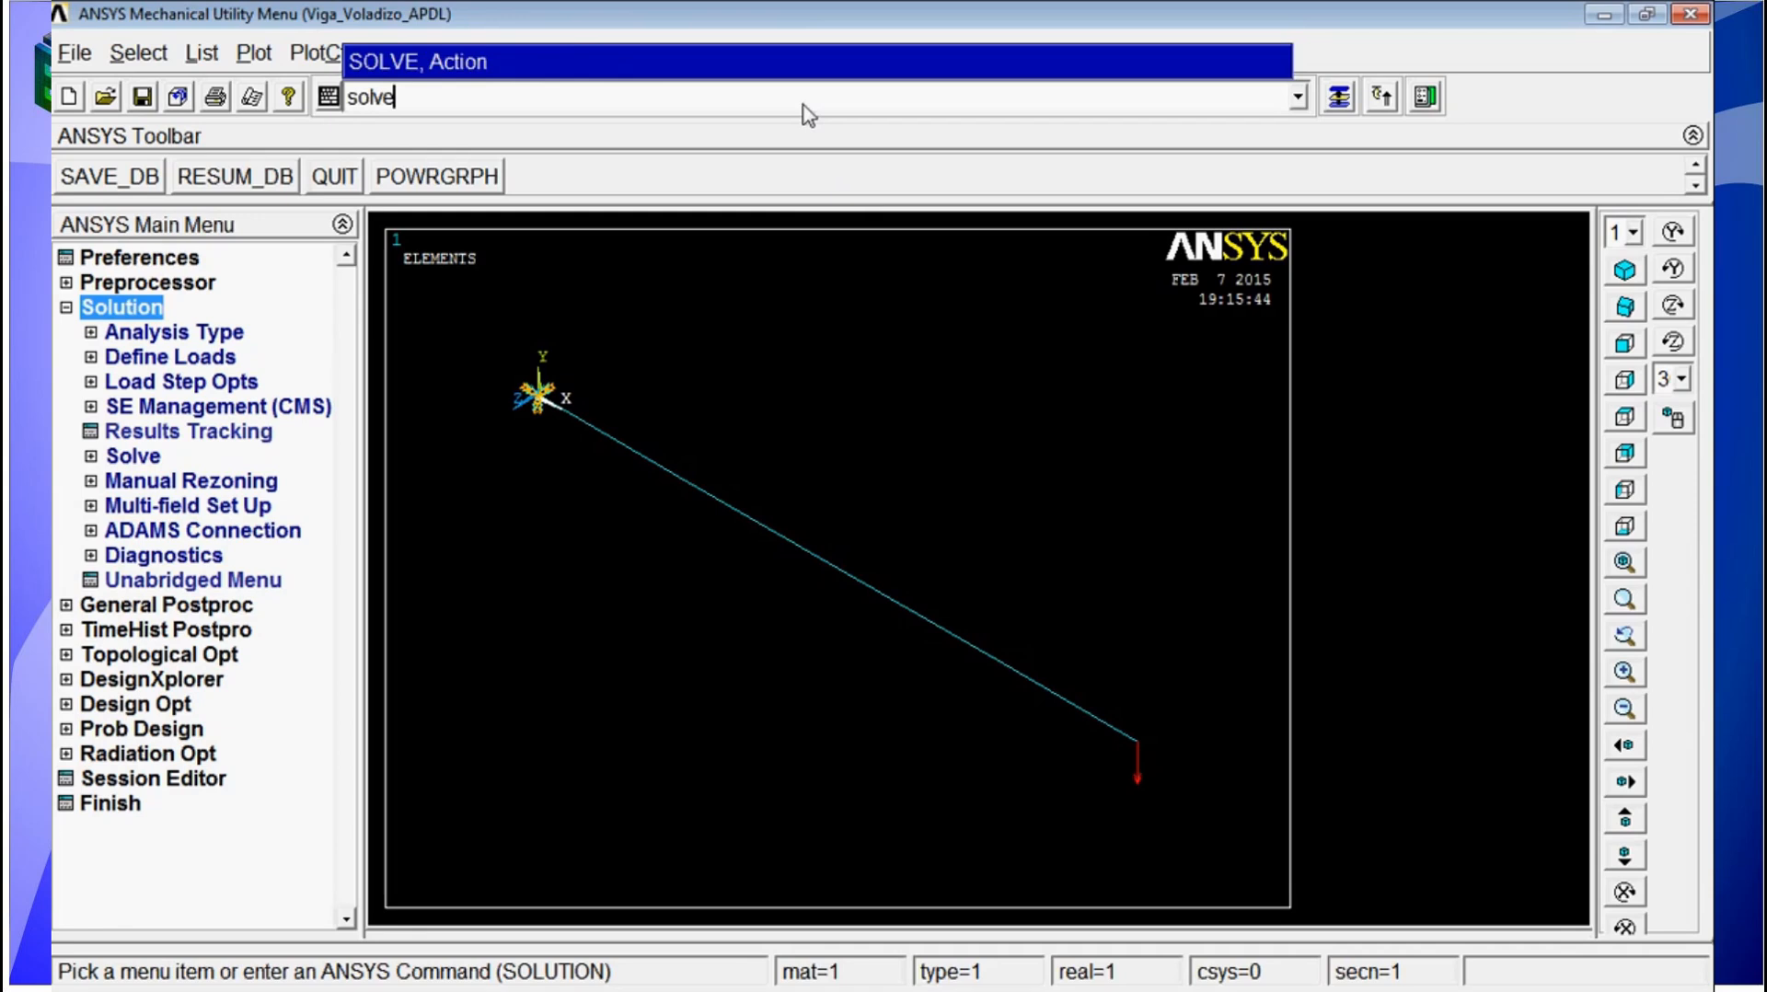
{"action": "key", "text": "Return"}
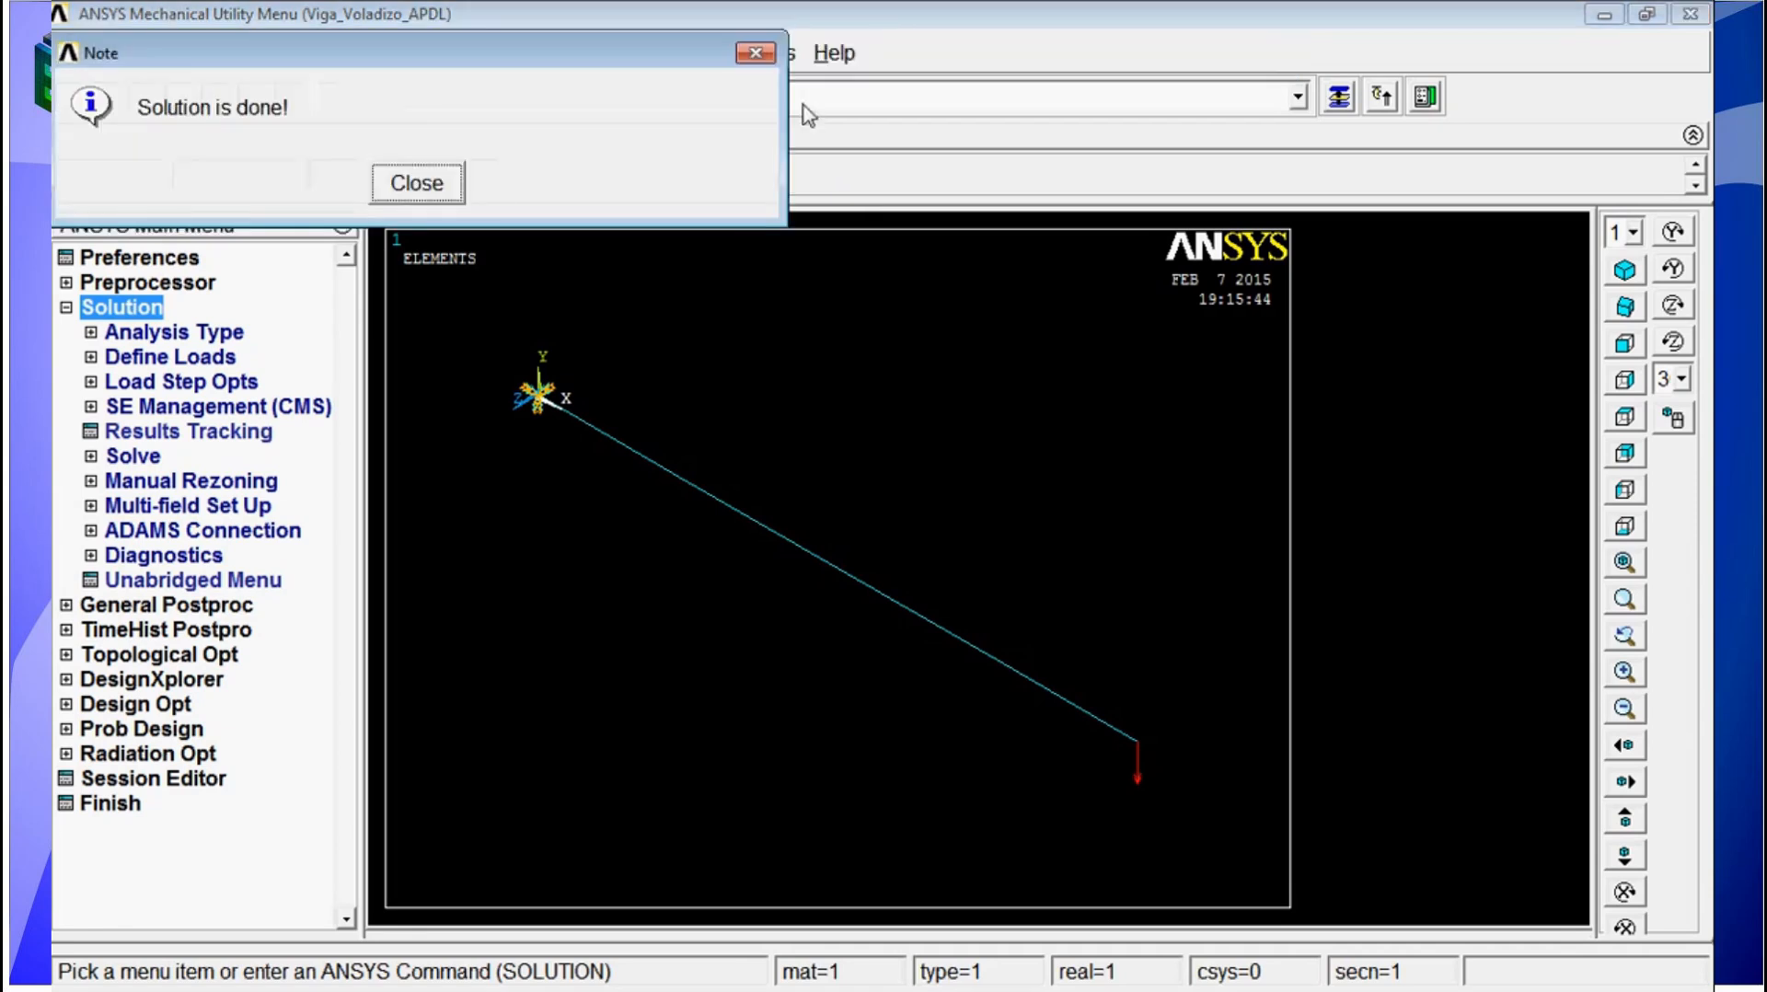
{"action": "left_click", "coordinate": [417, 183]}
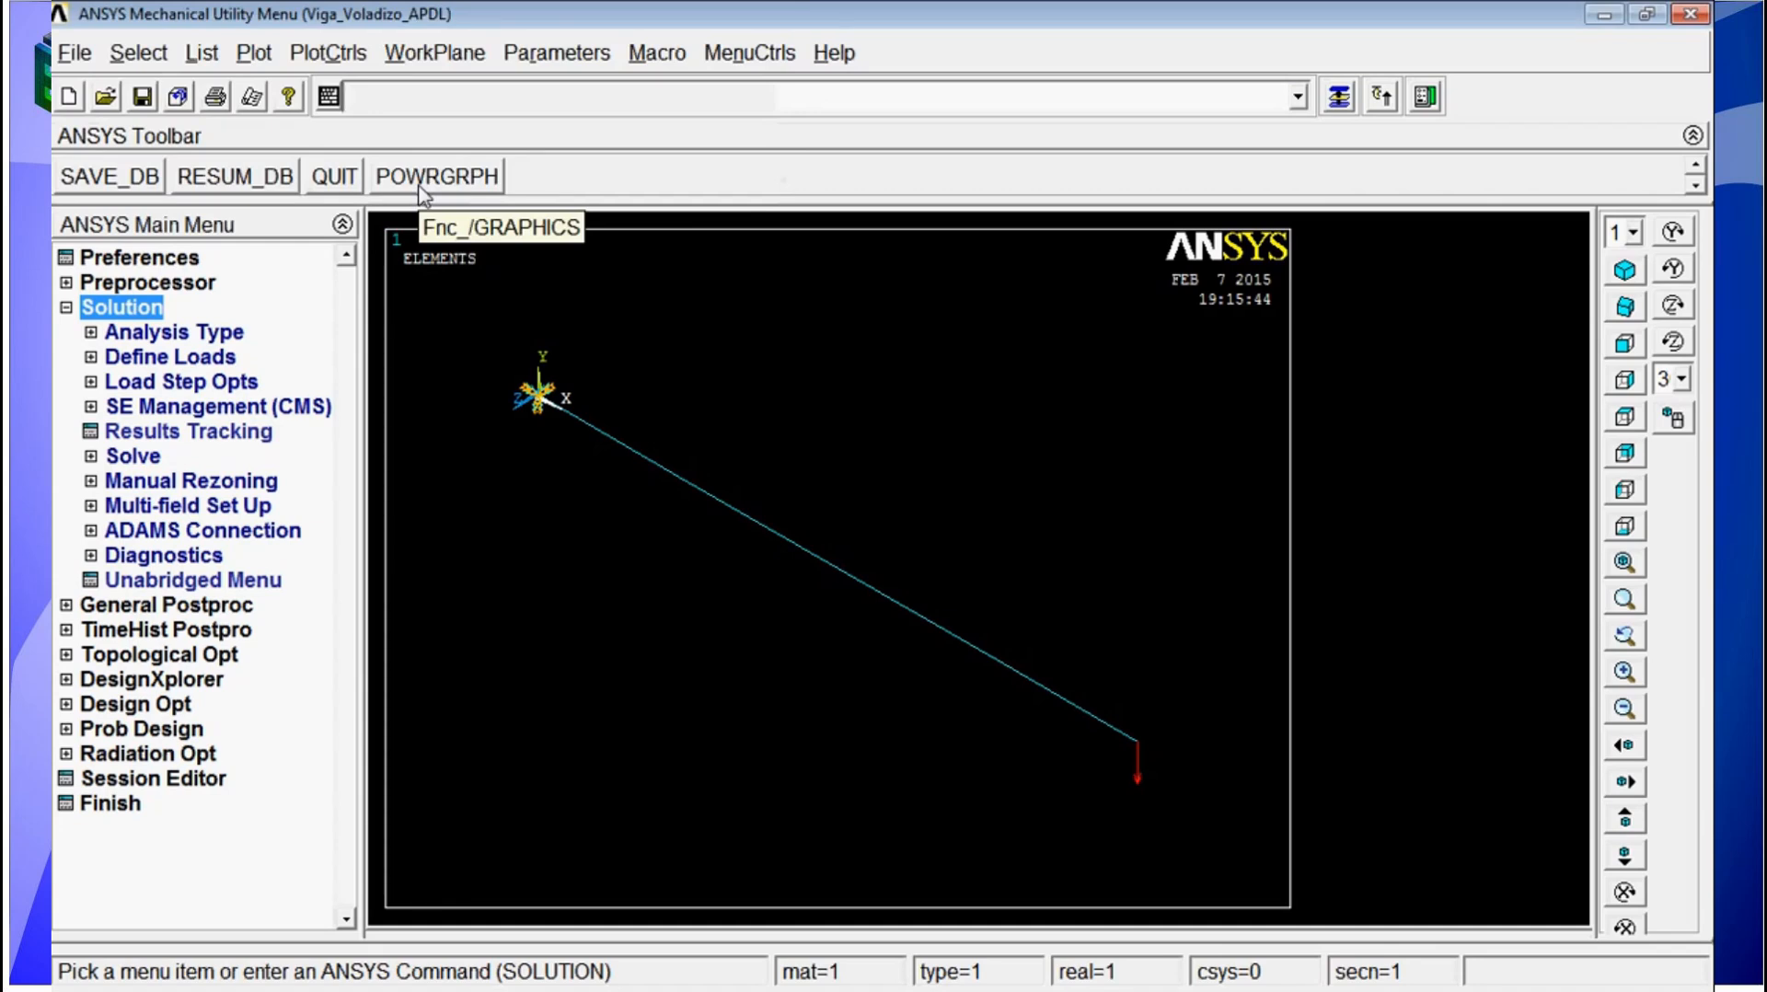
Step: Open the general postprocessor and enter it with the /POST1 command
{"action": "left_click", "coordinate": [213, 607]}
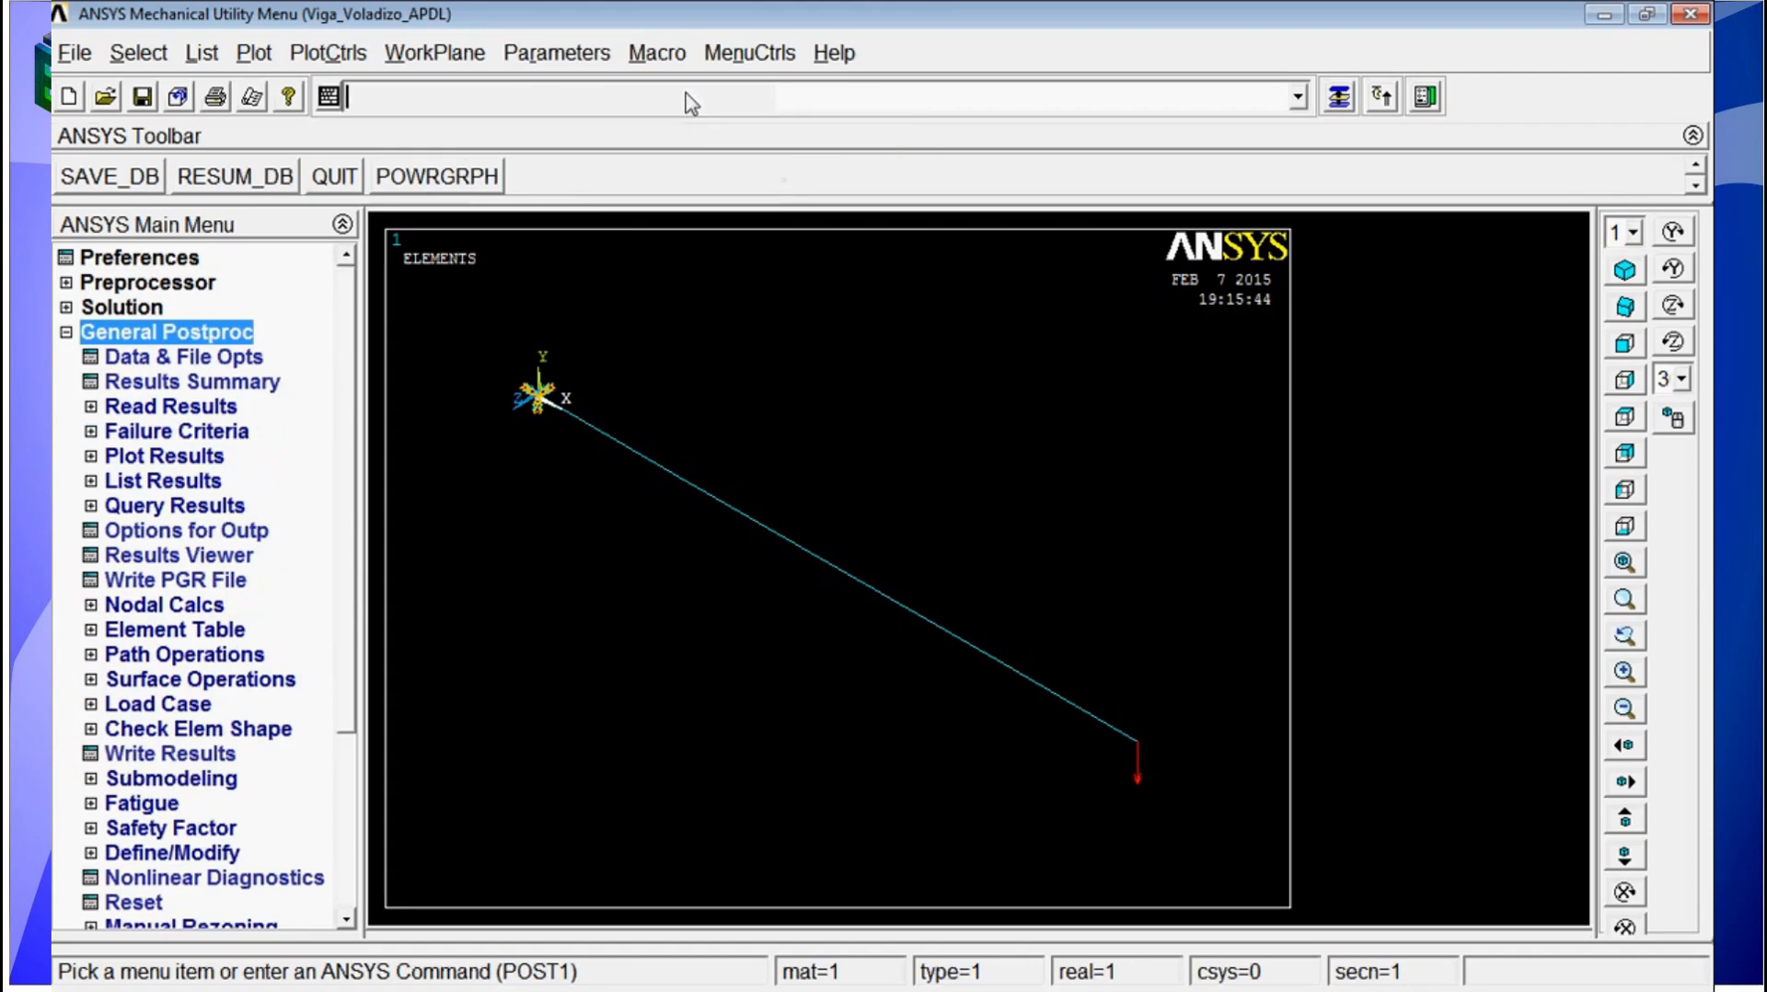
{"action": "type", "text": "/post"}
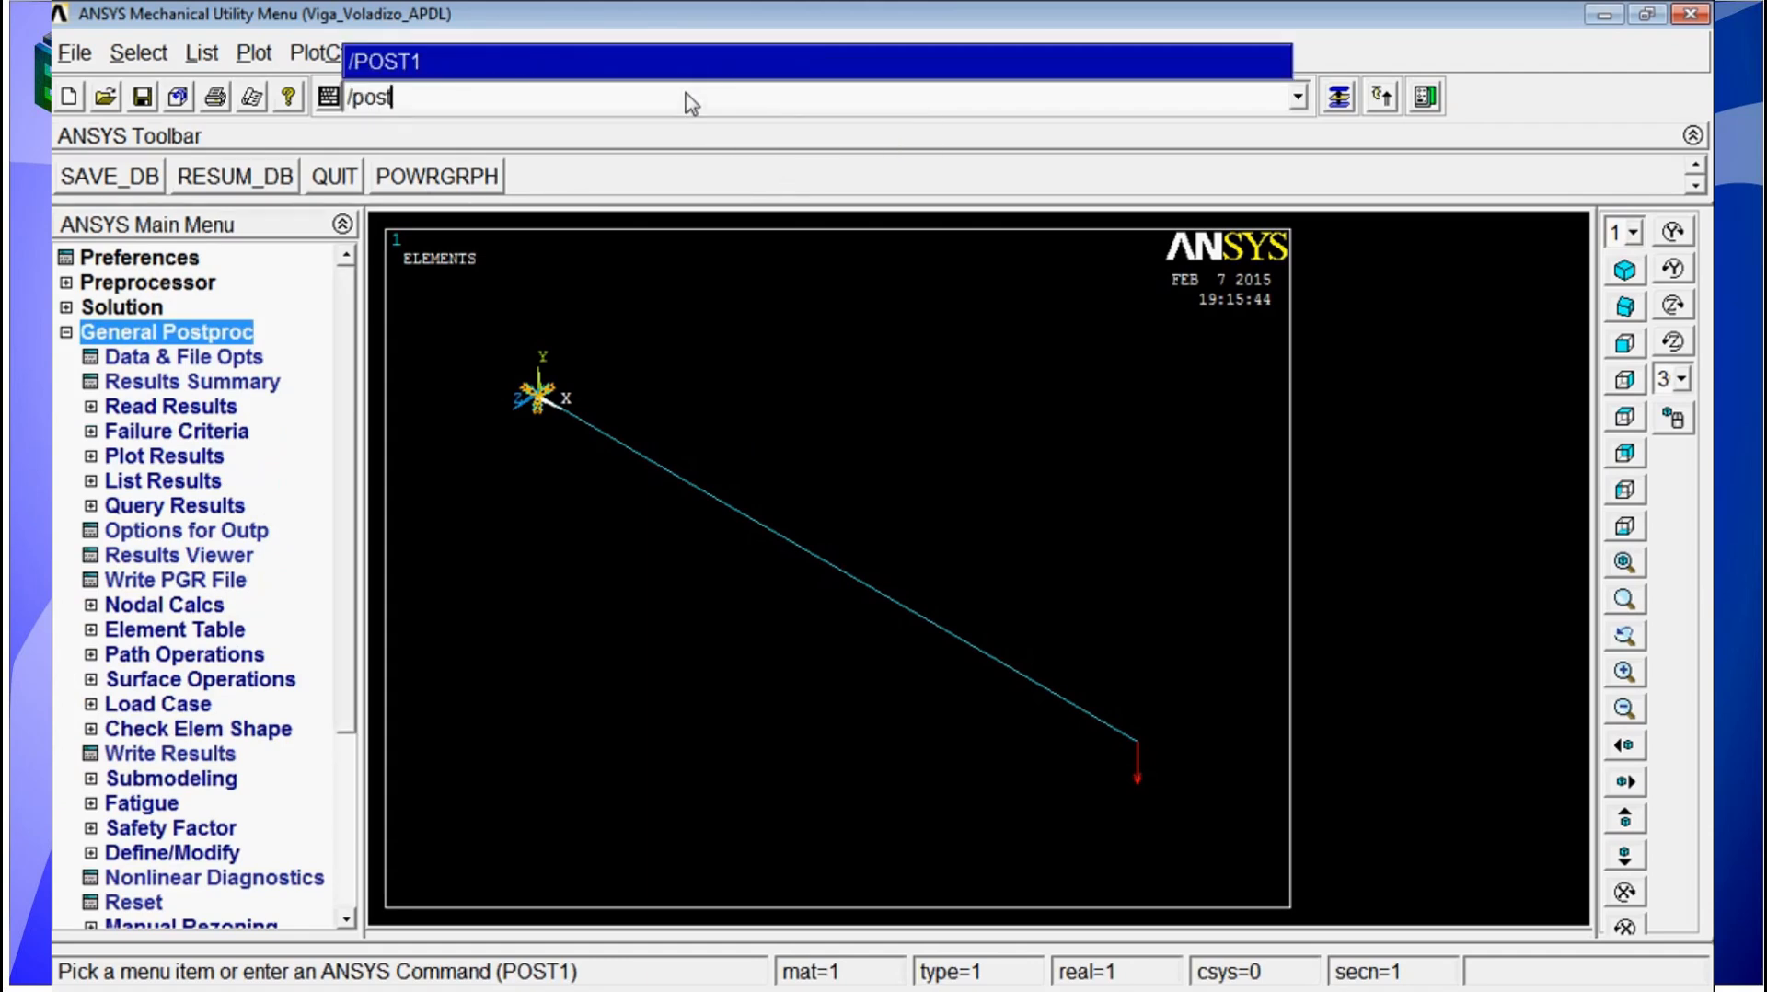
{"action": "key", "text": "Return"}
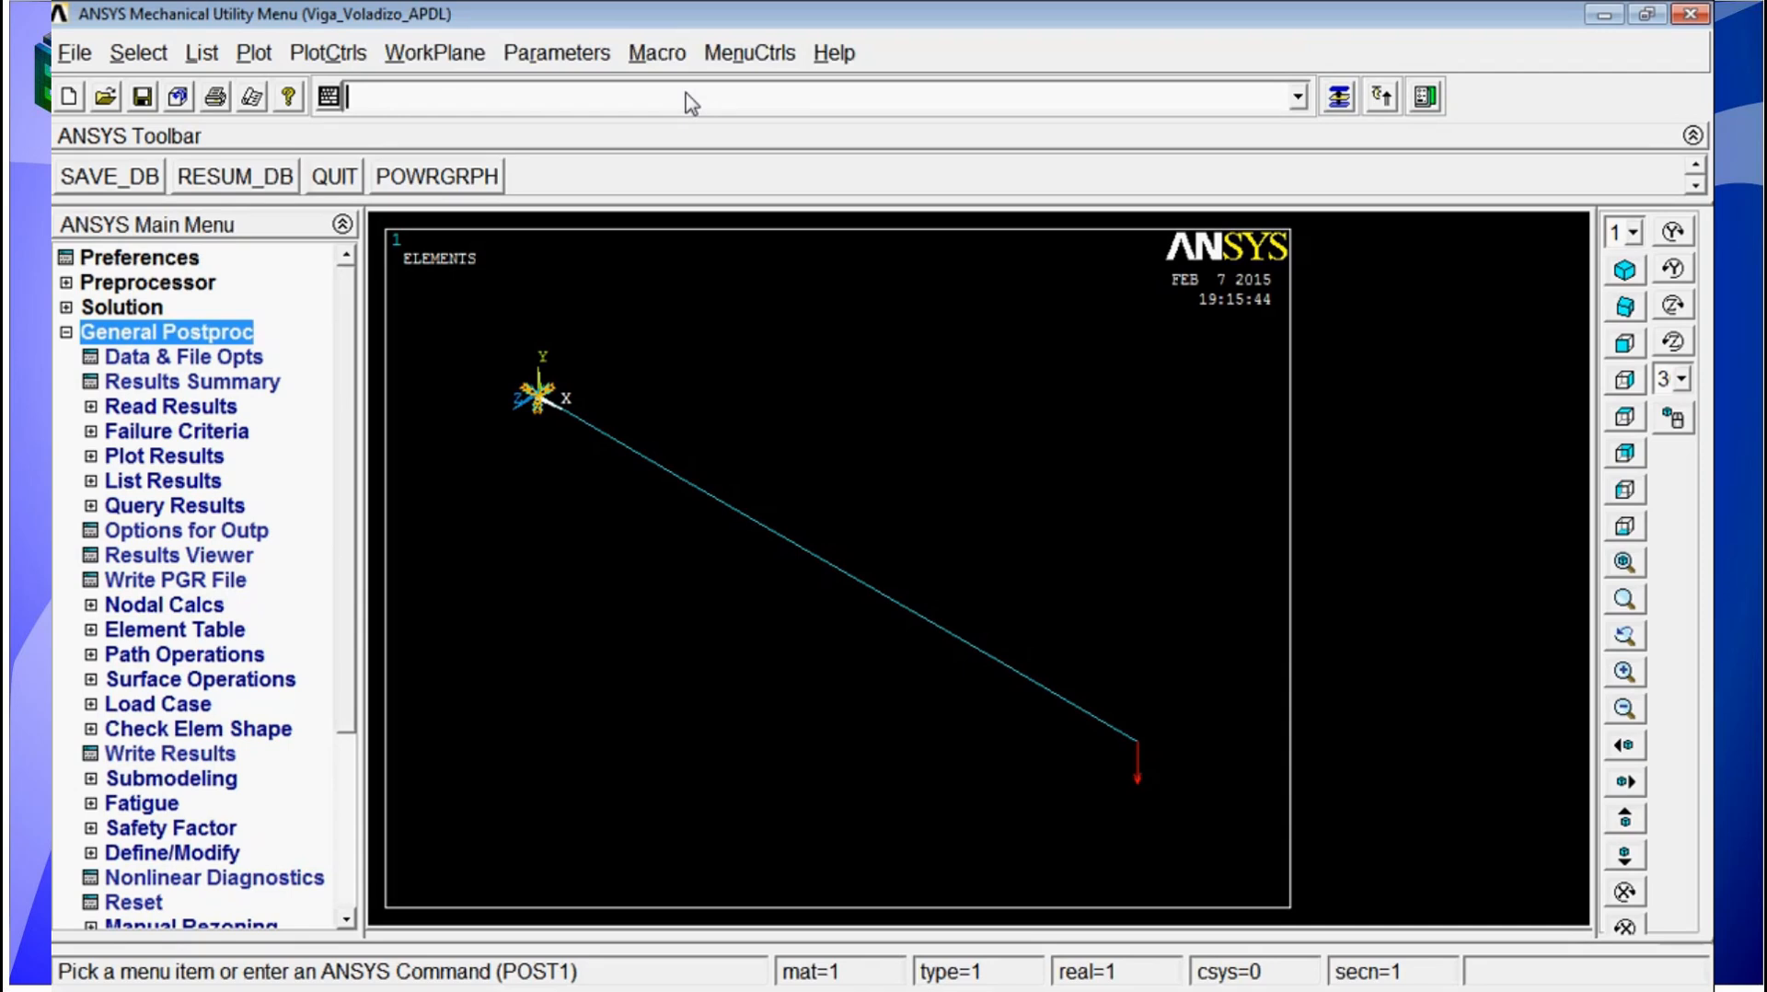
Step: Read the last results set with the SET,LAST command
{"action": "type", "text": "se"}
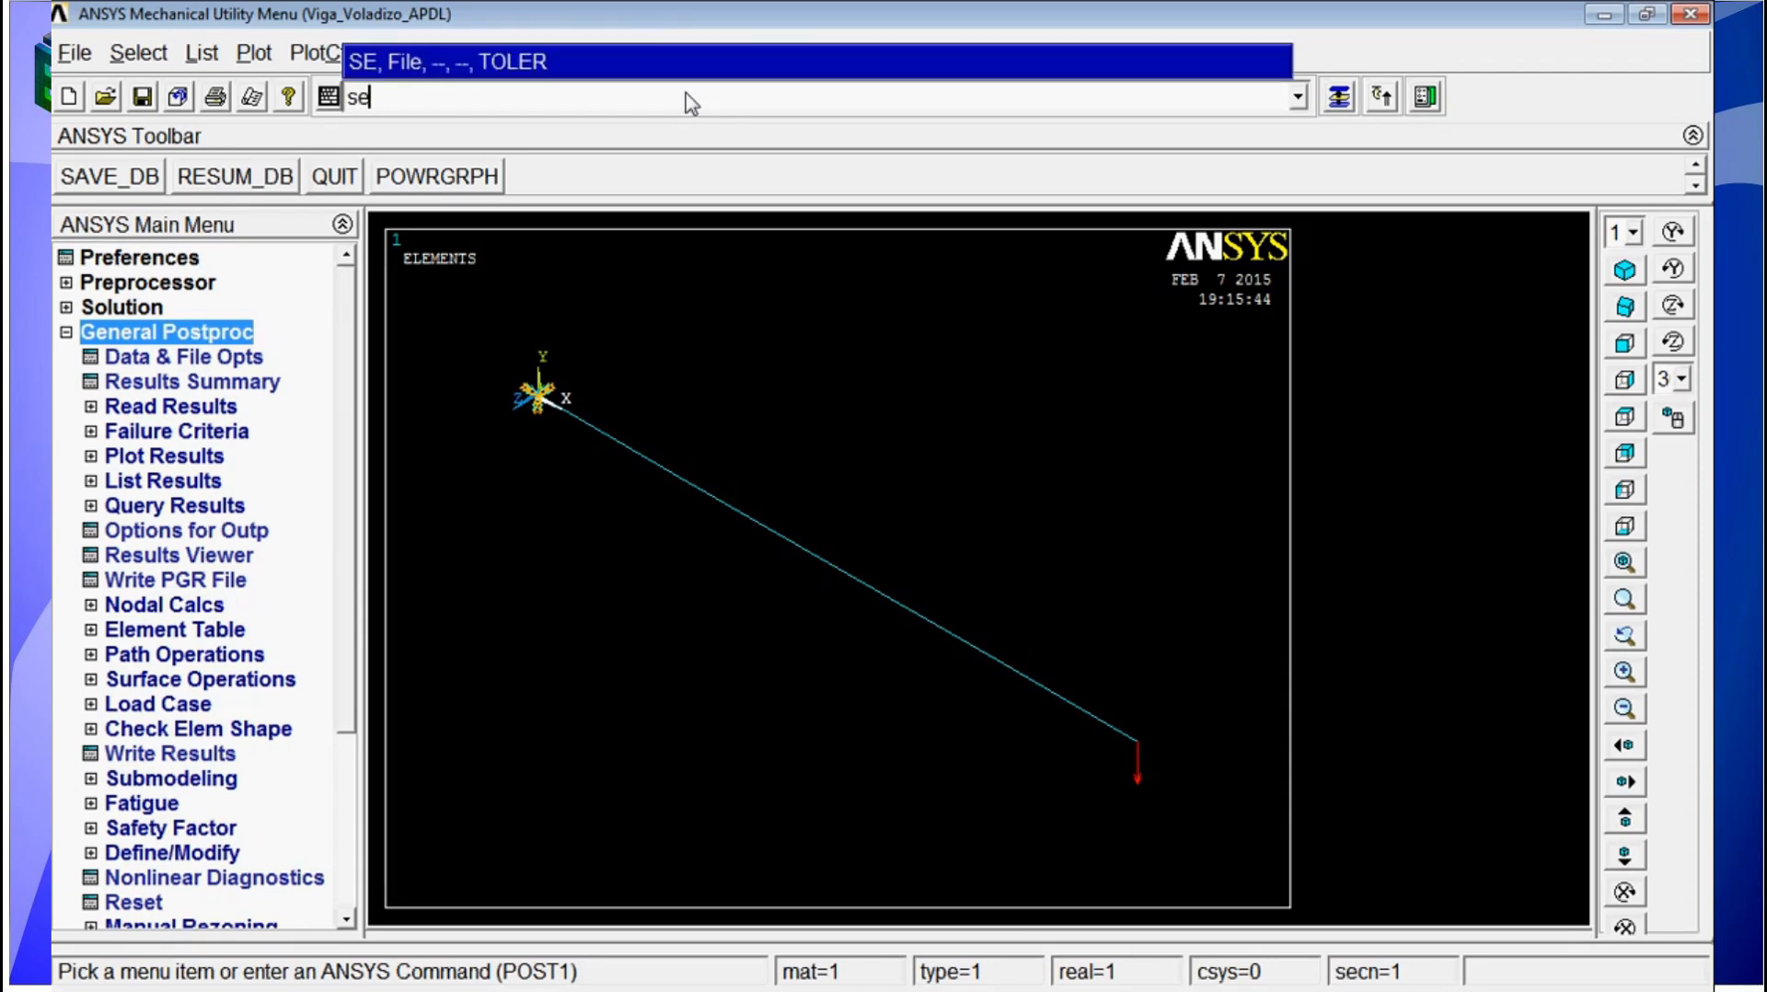
{"action": "type", "text": "t,last"}
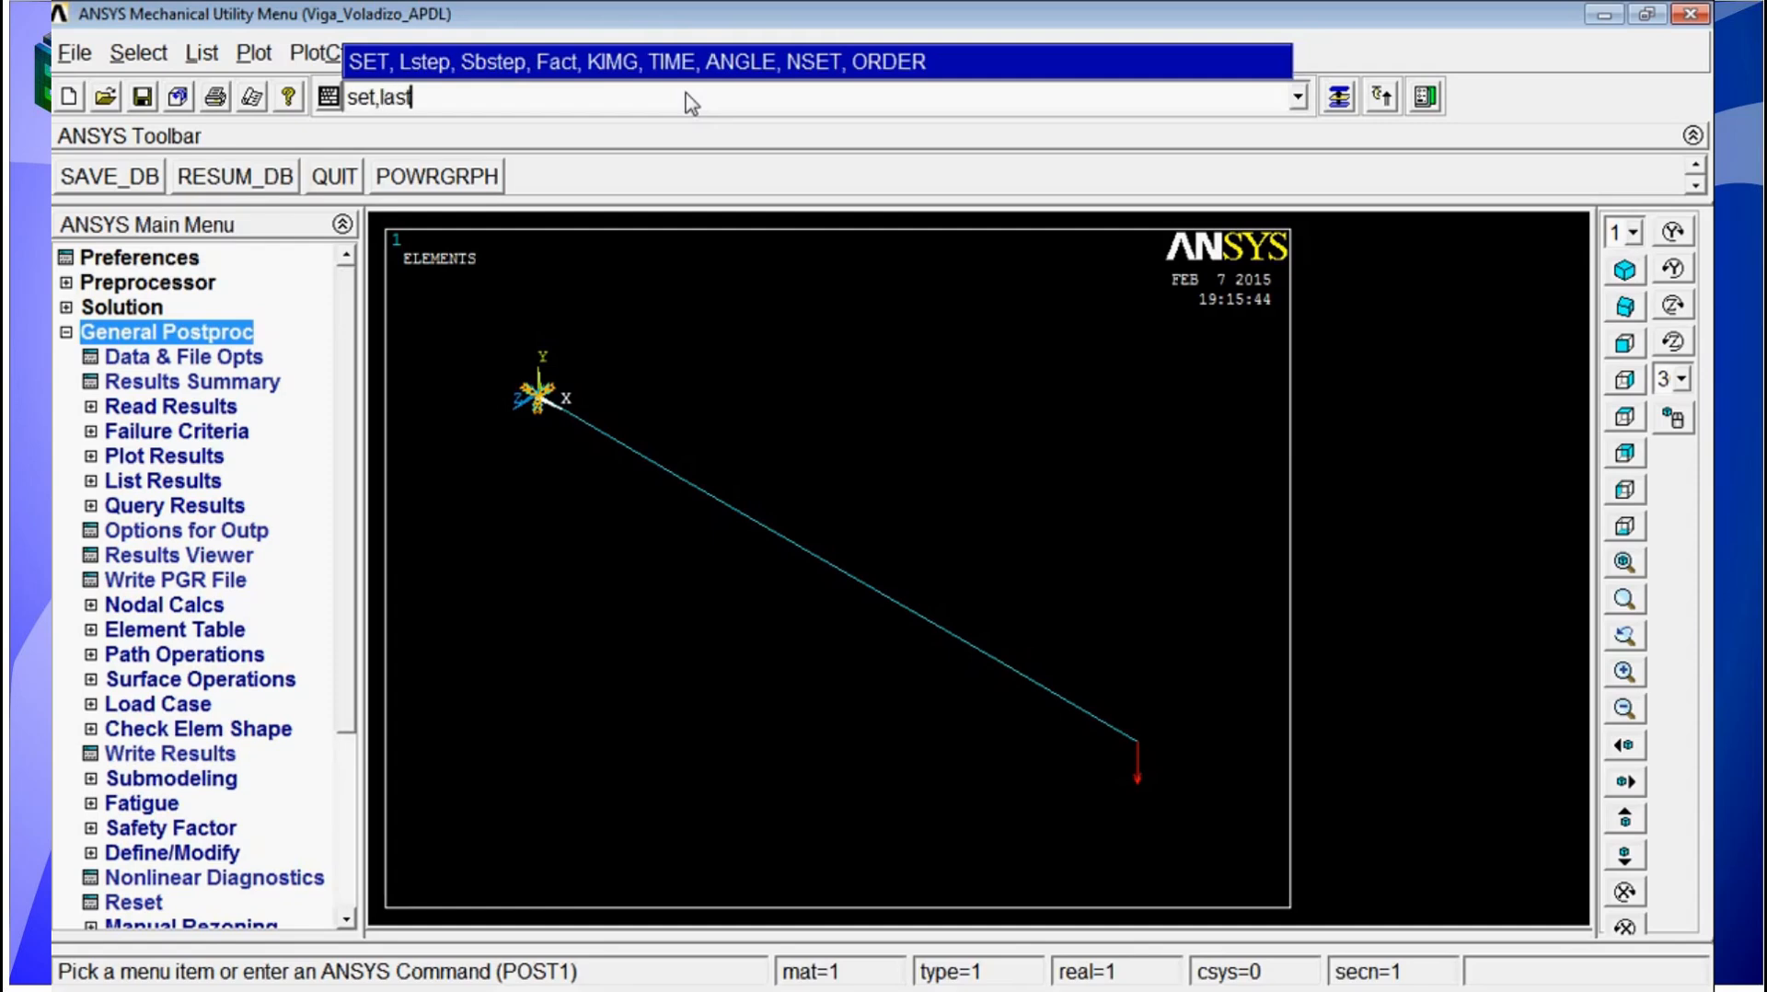
{"action": "key", "text": "Return"}
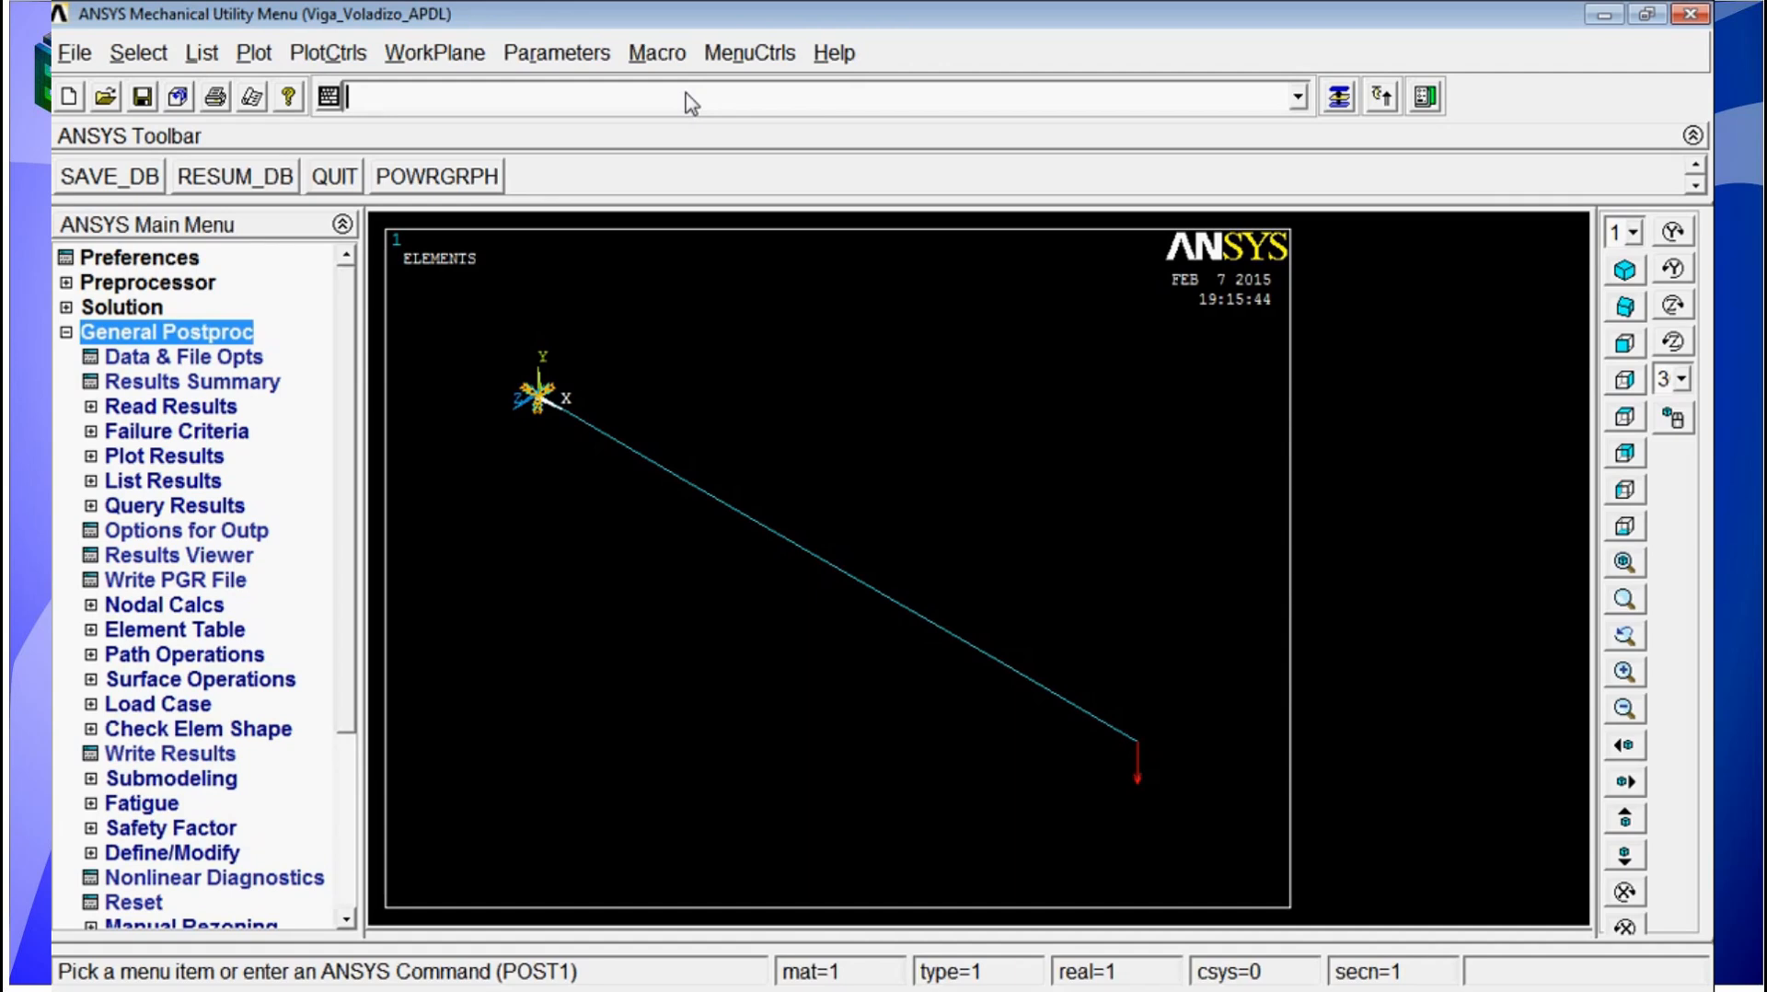
Step: Plot the nodal displacement in the X direction (UX) with the PLNSOL command
{"action": "type", "text": "pl"}
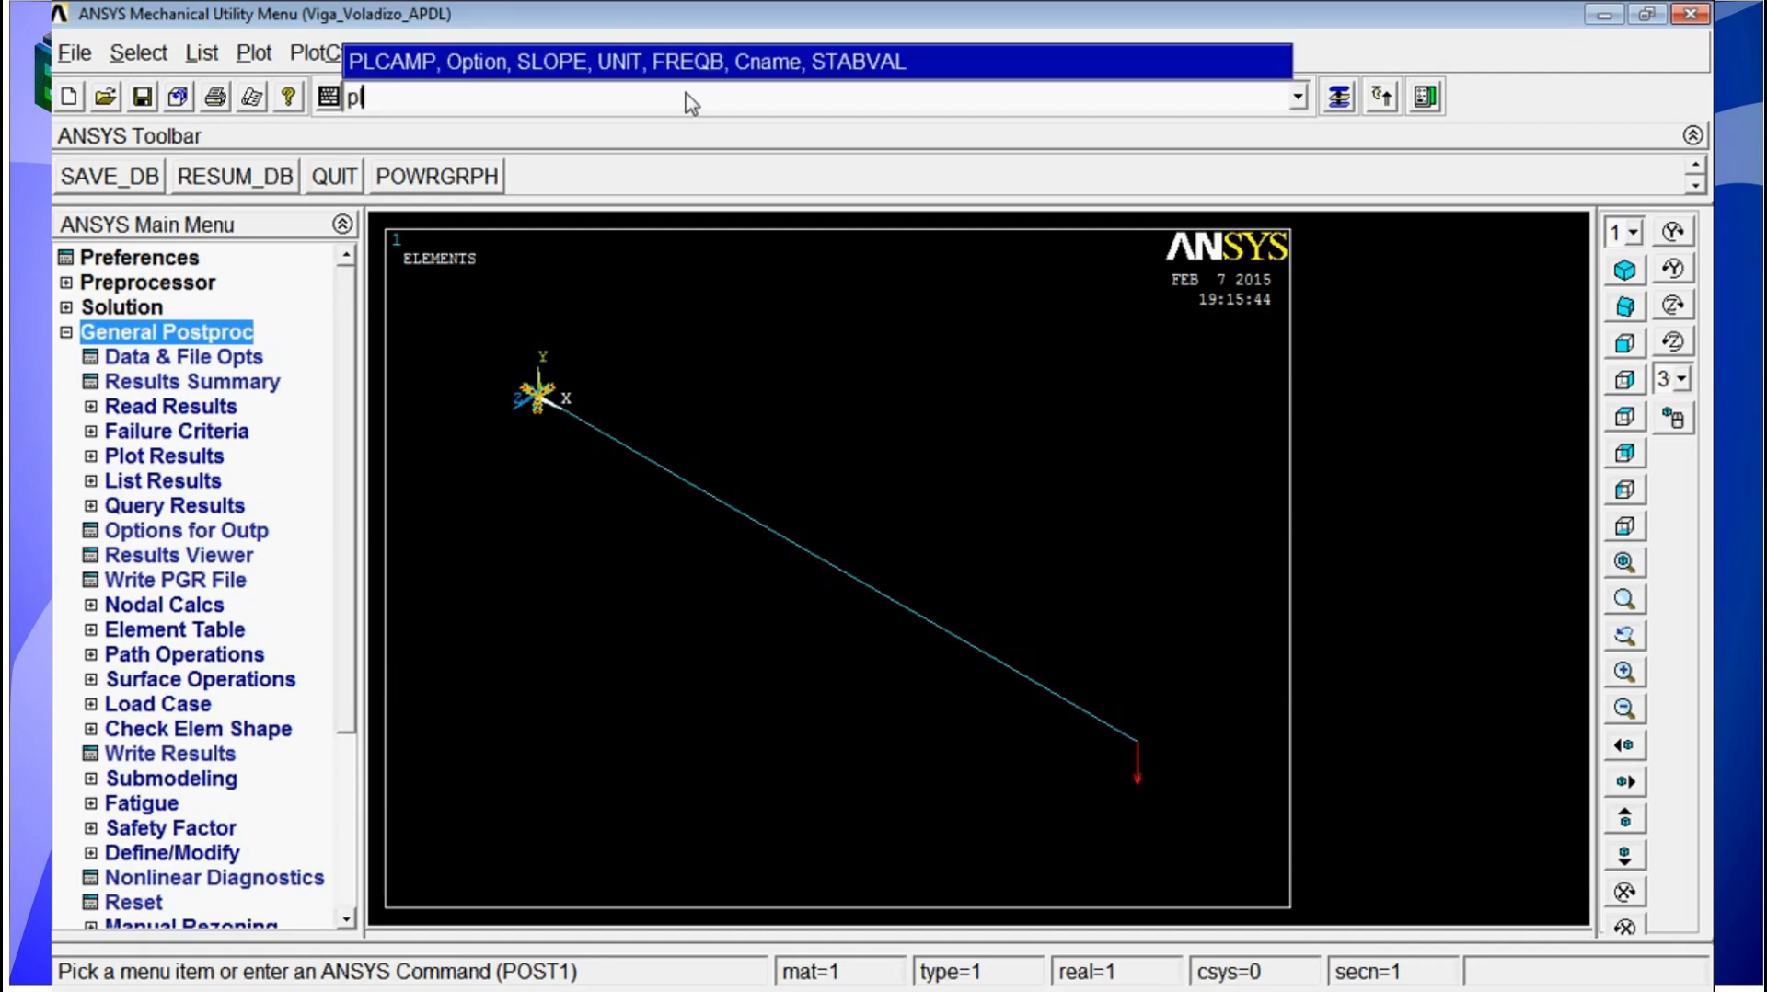
{"action": "type", "text": "nsol"}
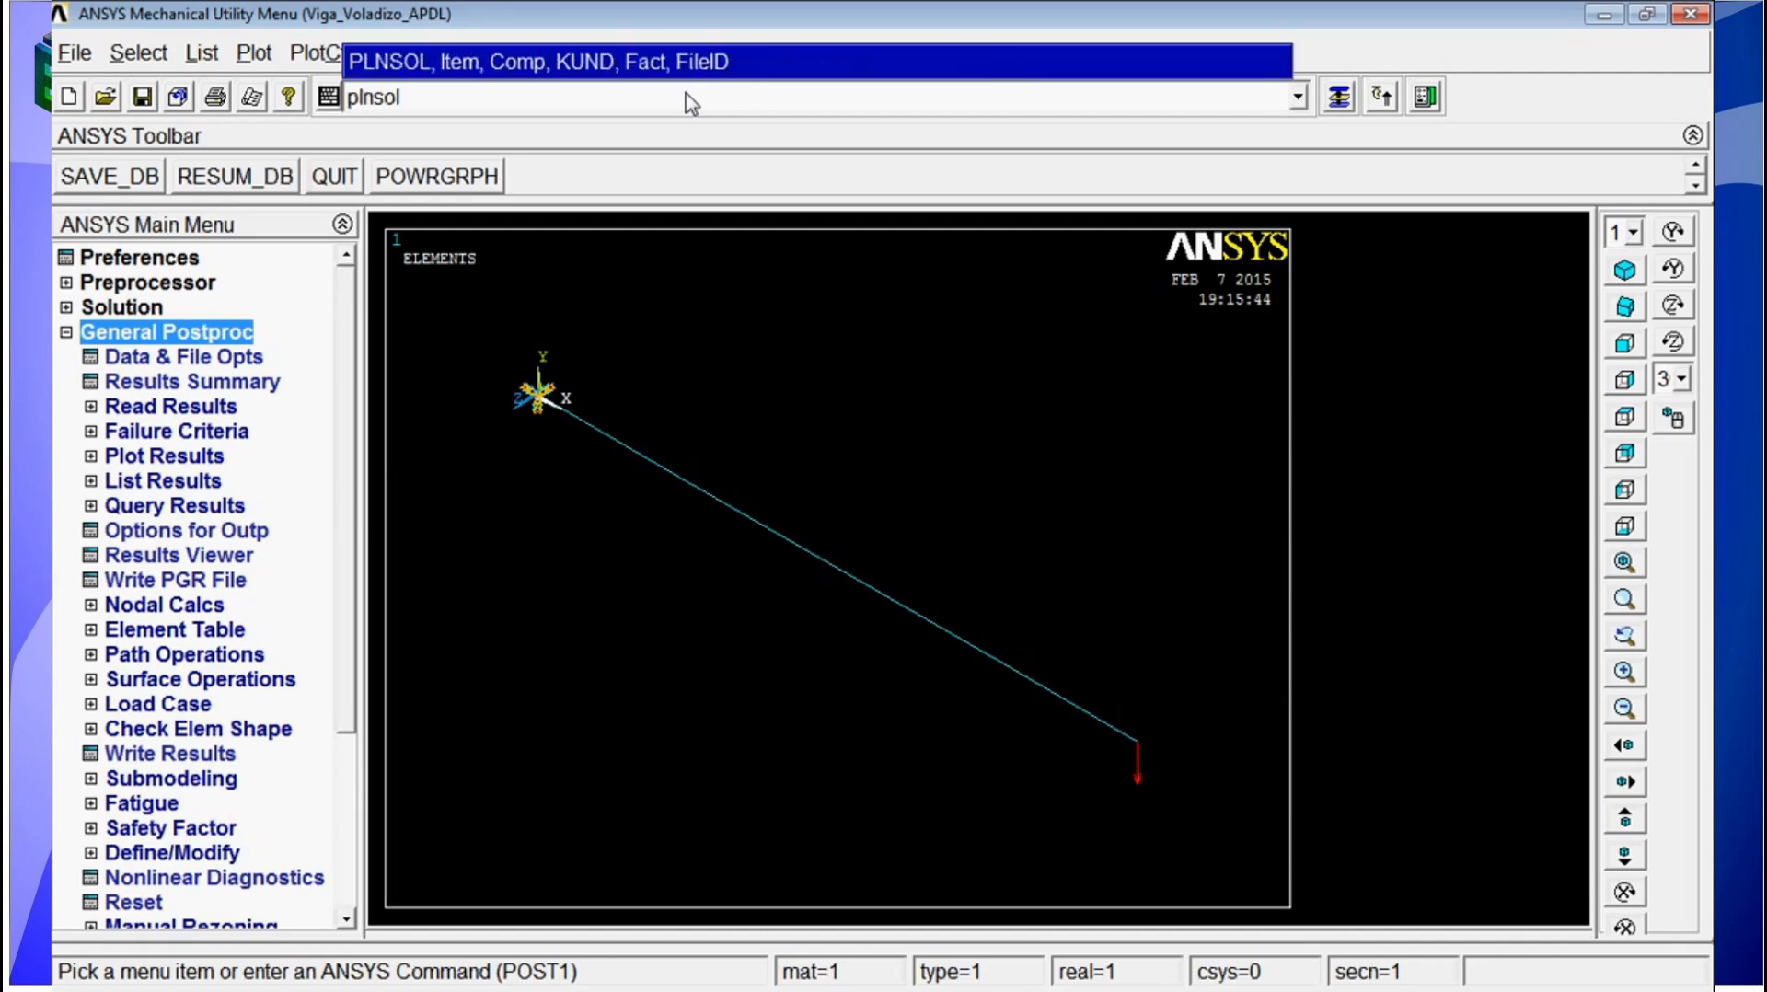
{"action": "type", "text": ",u,x"}
{"action": "key", "text": "Return"}
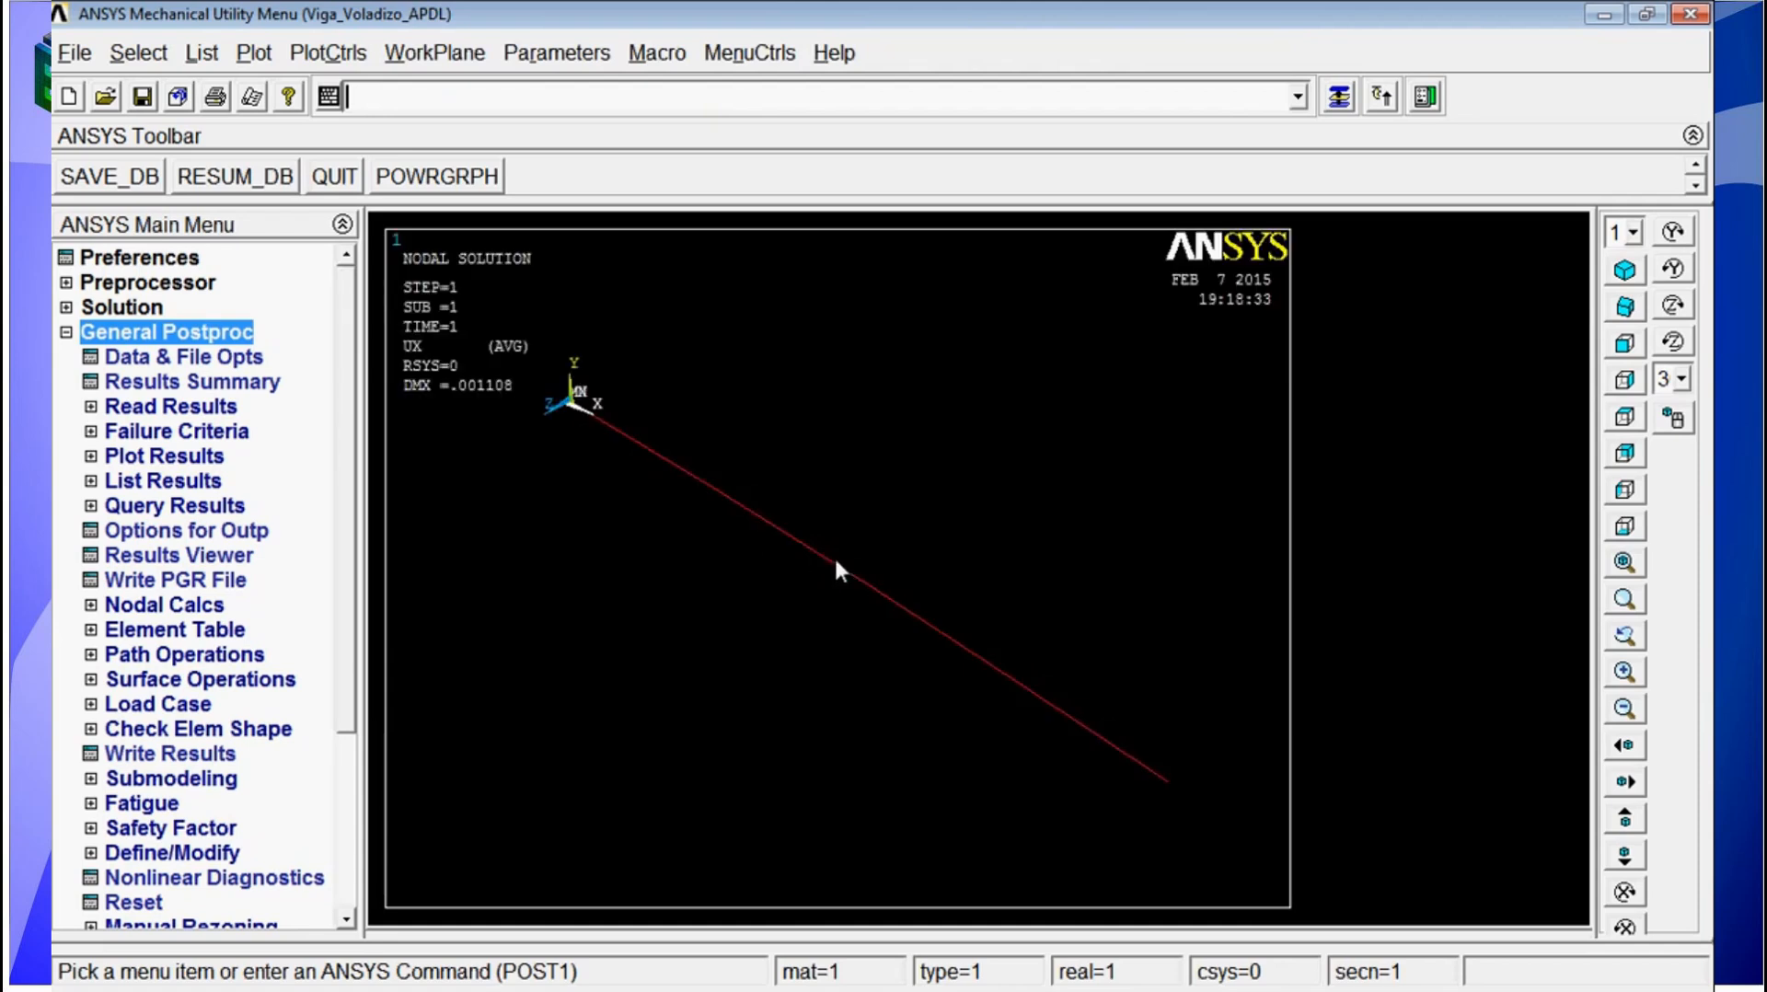
Step: Plot the nodal displacement in the Y direction (UY) with the PLNSOL command
{"action": "type", "text": "pl"}
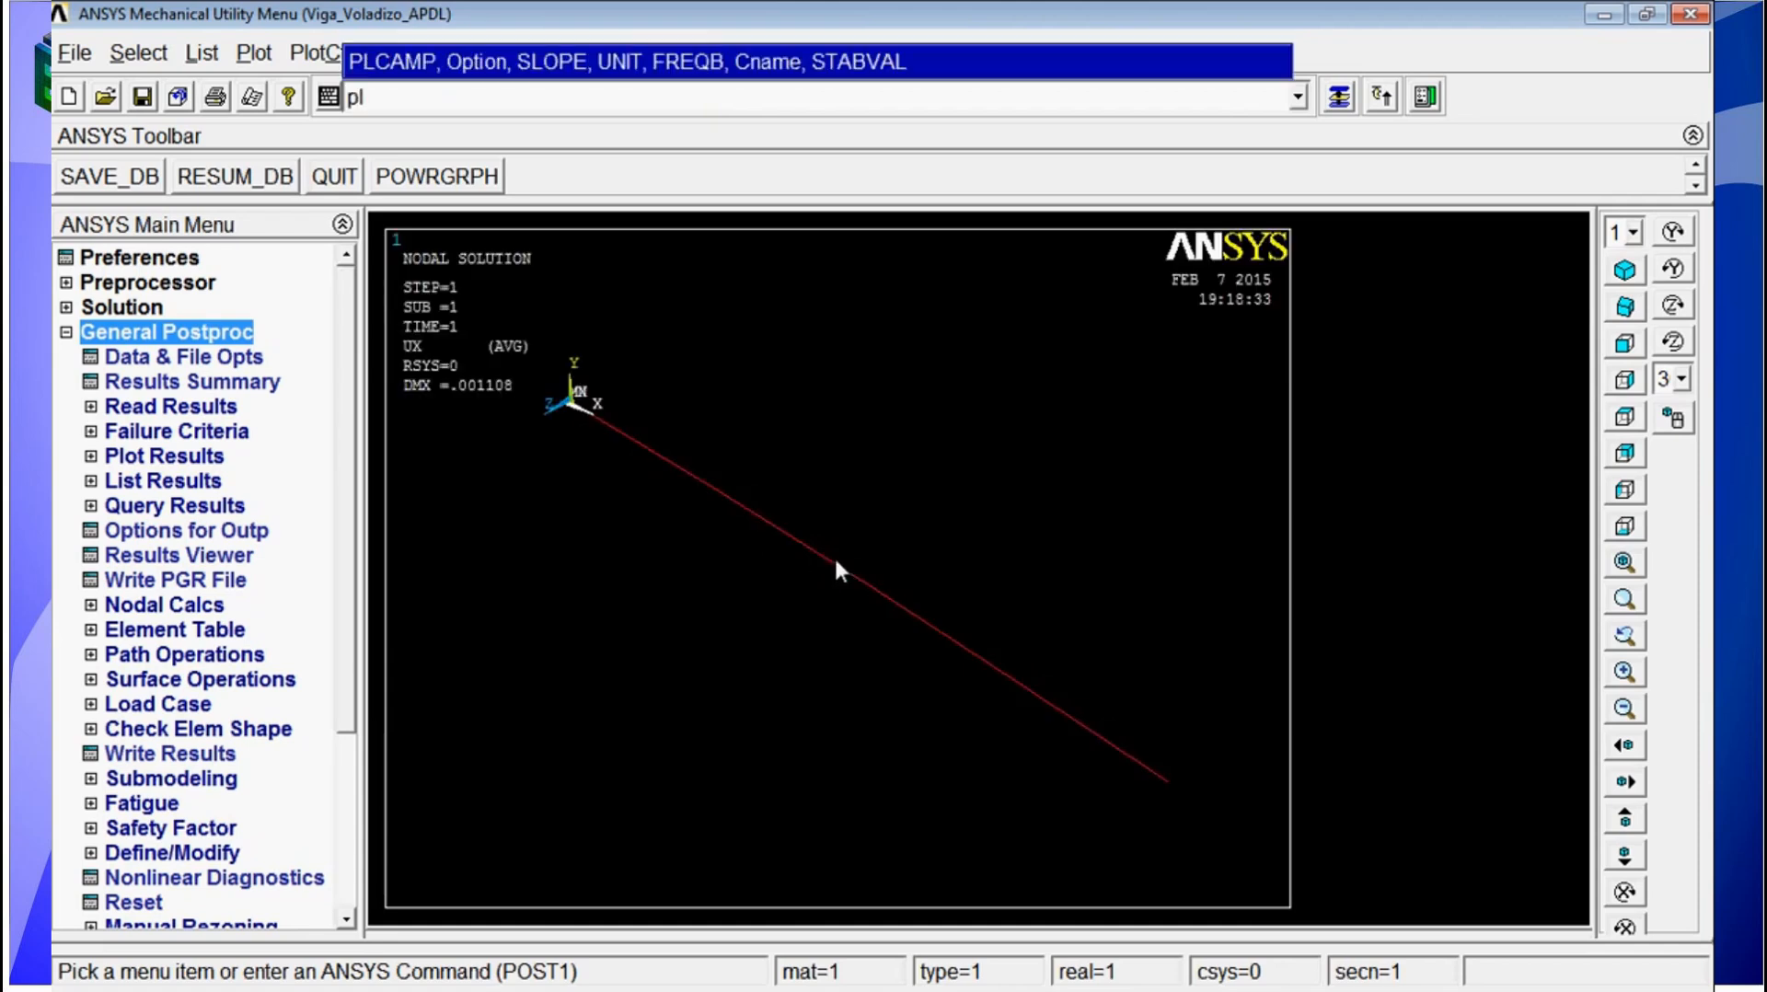
{"action": "type", "text": "nsol,"}
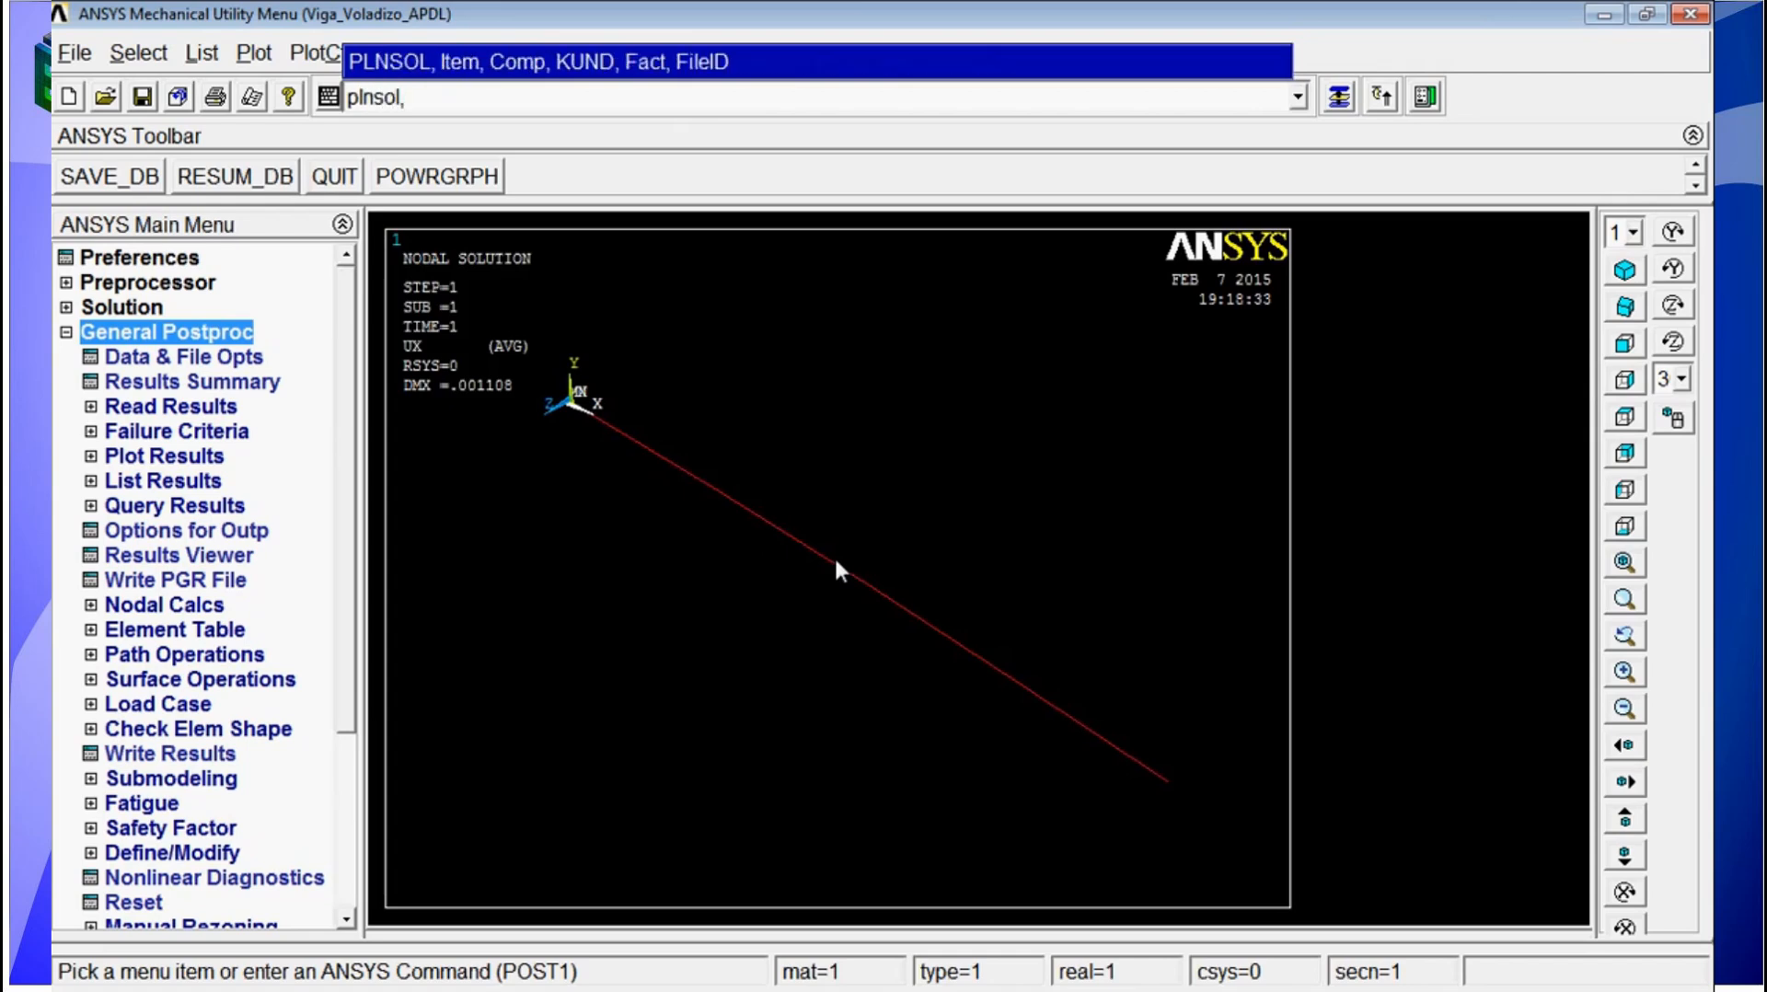
{"action": "type", "text": "u,y"}
{"action": "key", "text": "Return"}
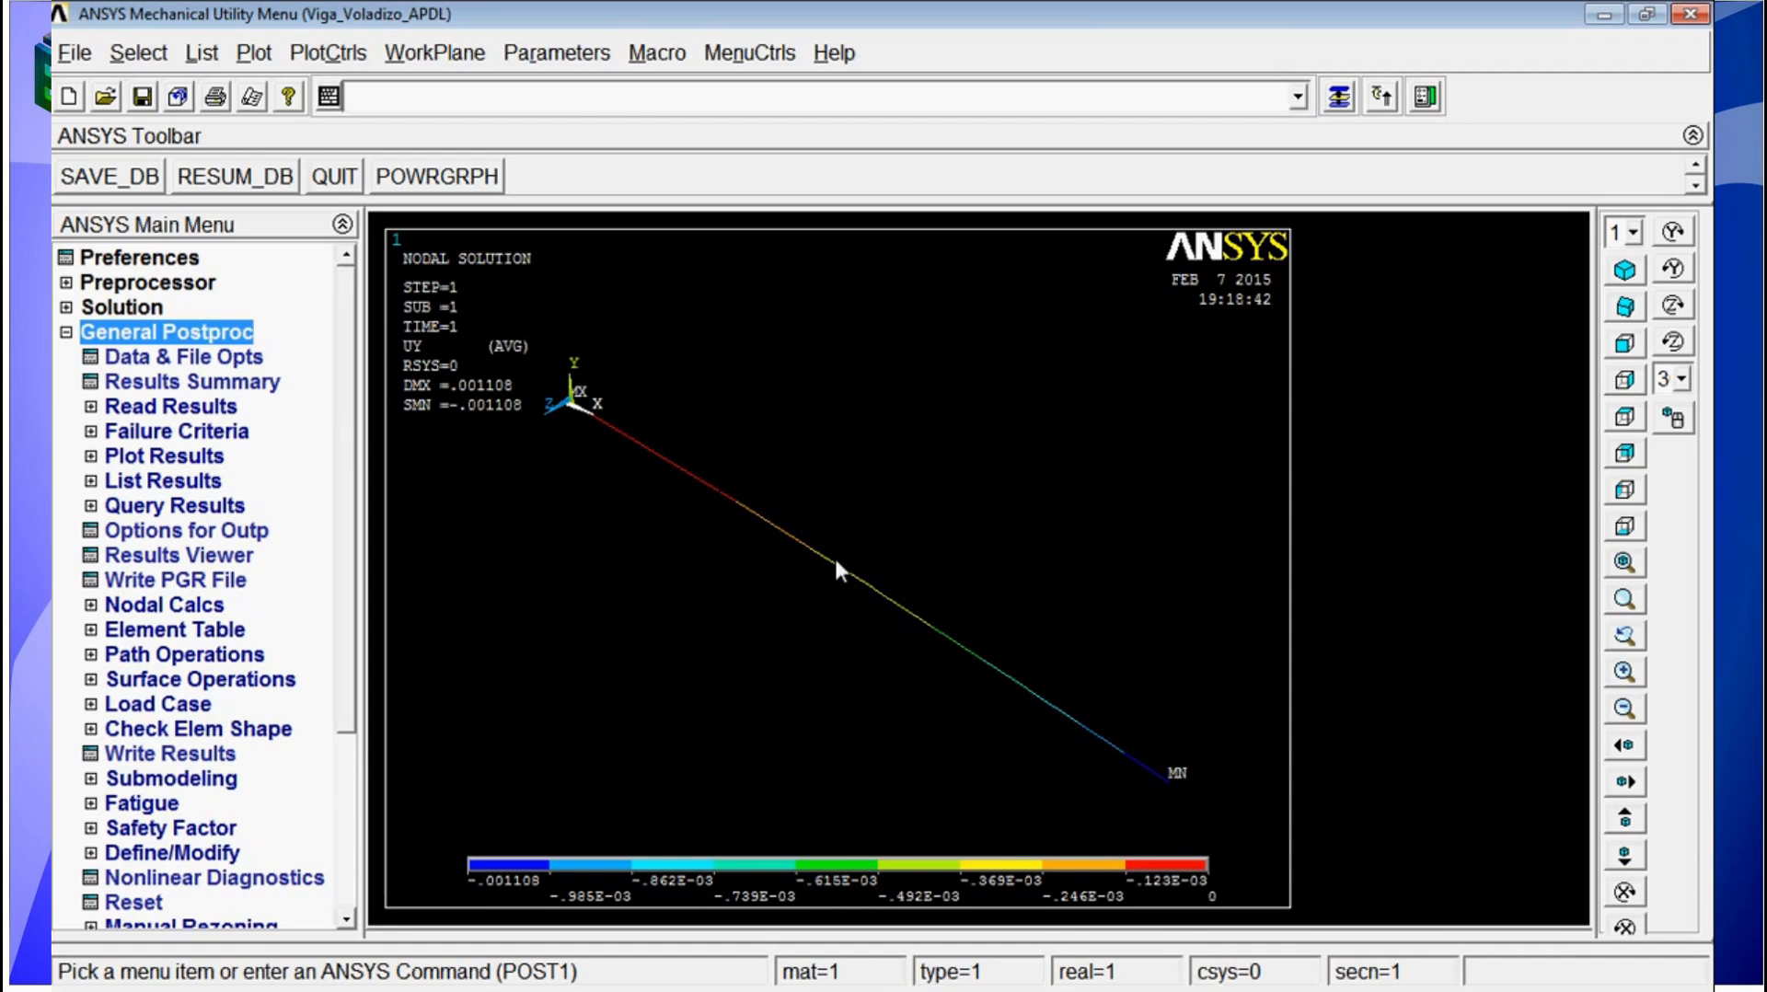
Step: Plot the nodal displacement in the Z direction (UZ) with the PLNSOL command
{"action": "type", "text": "plnsol,u"}
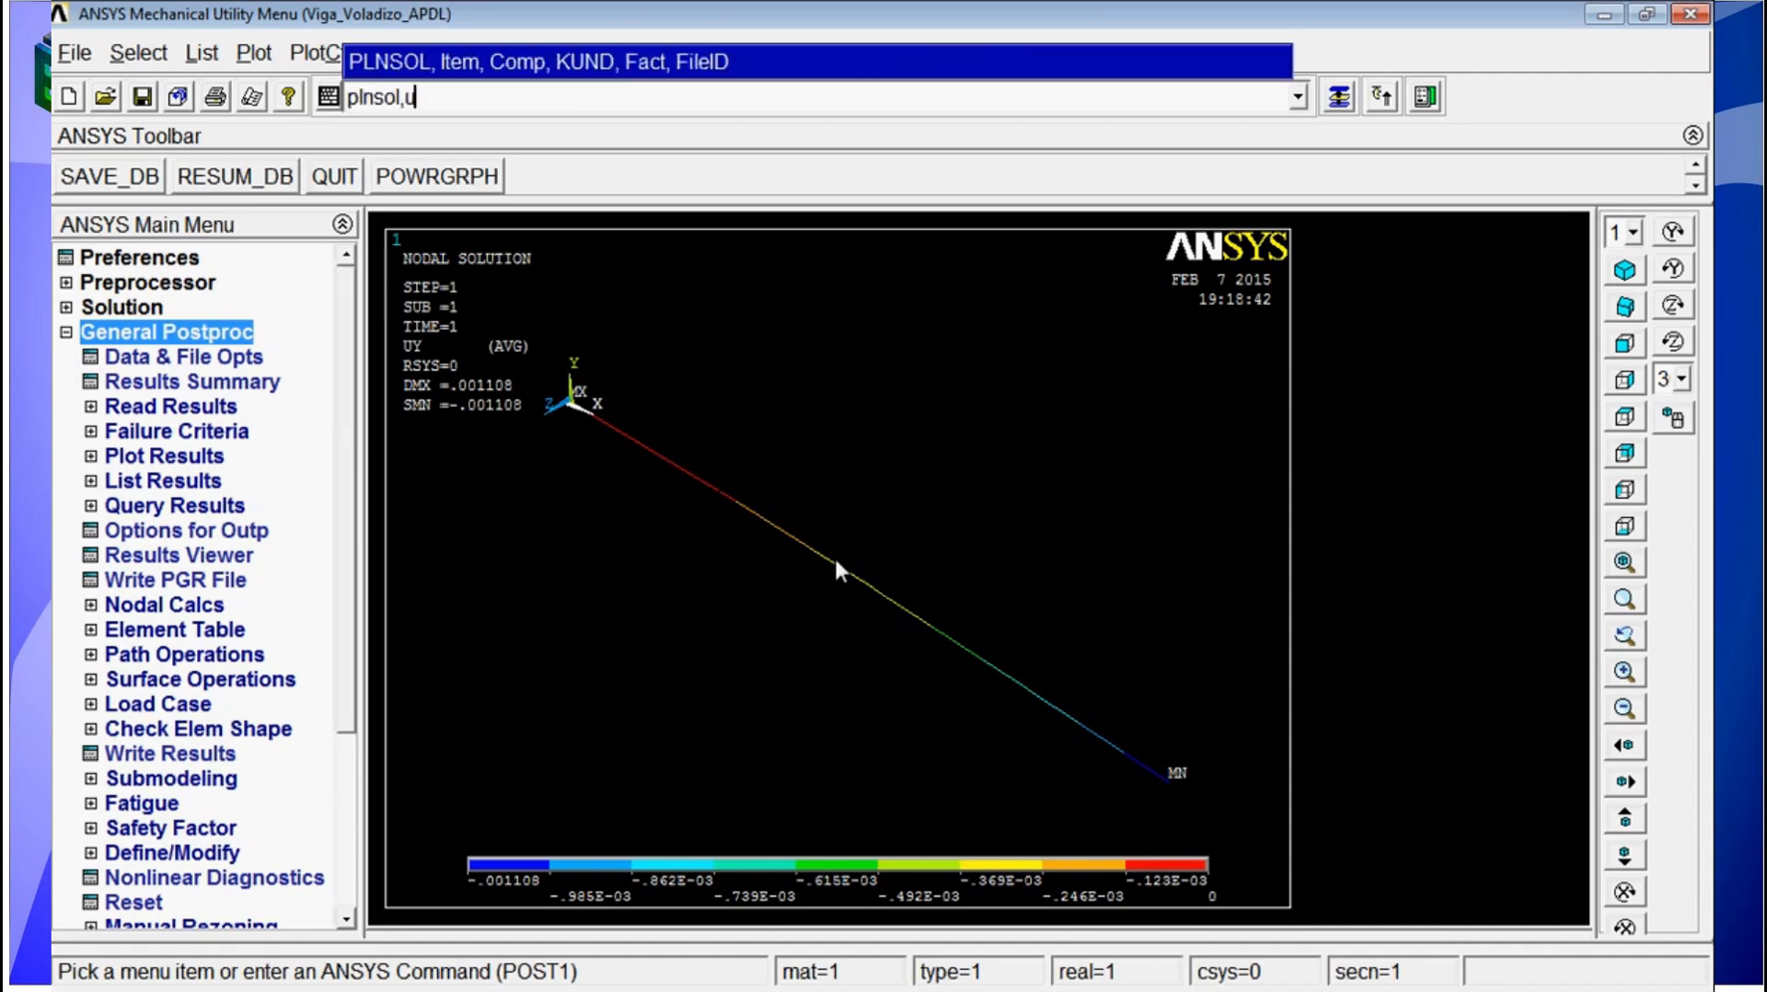
{"action": "type", "text": ",z"}
{"action": "key", "text": "Return"}
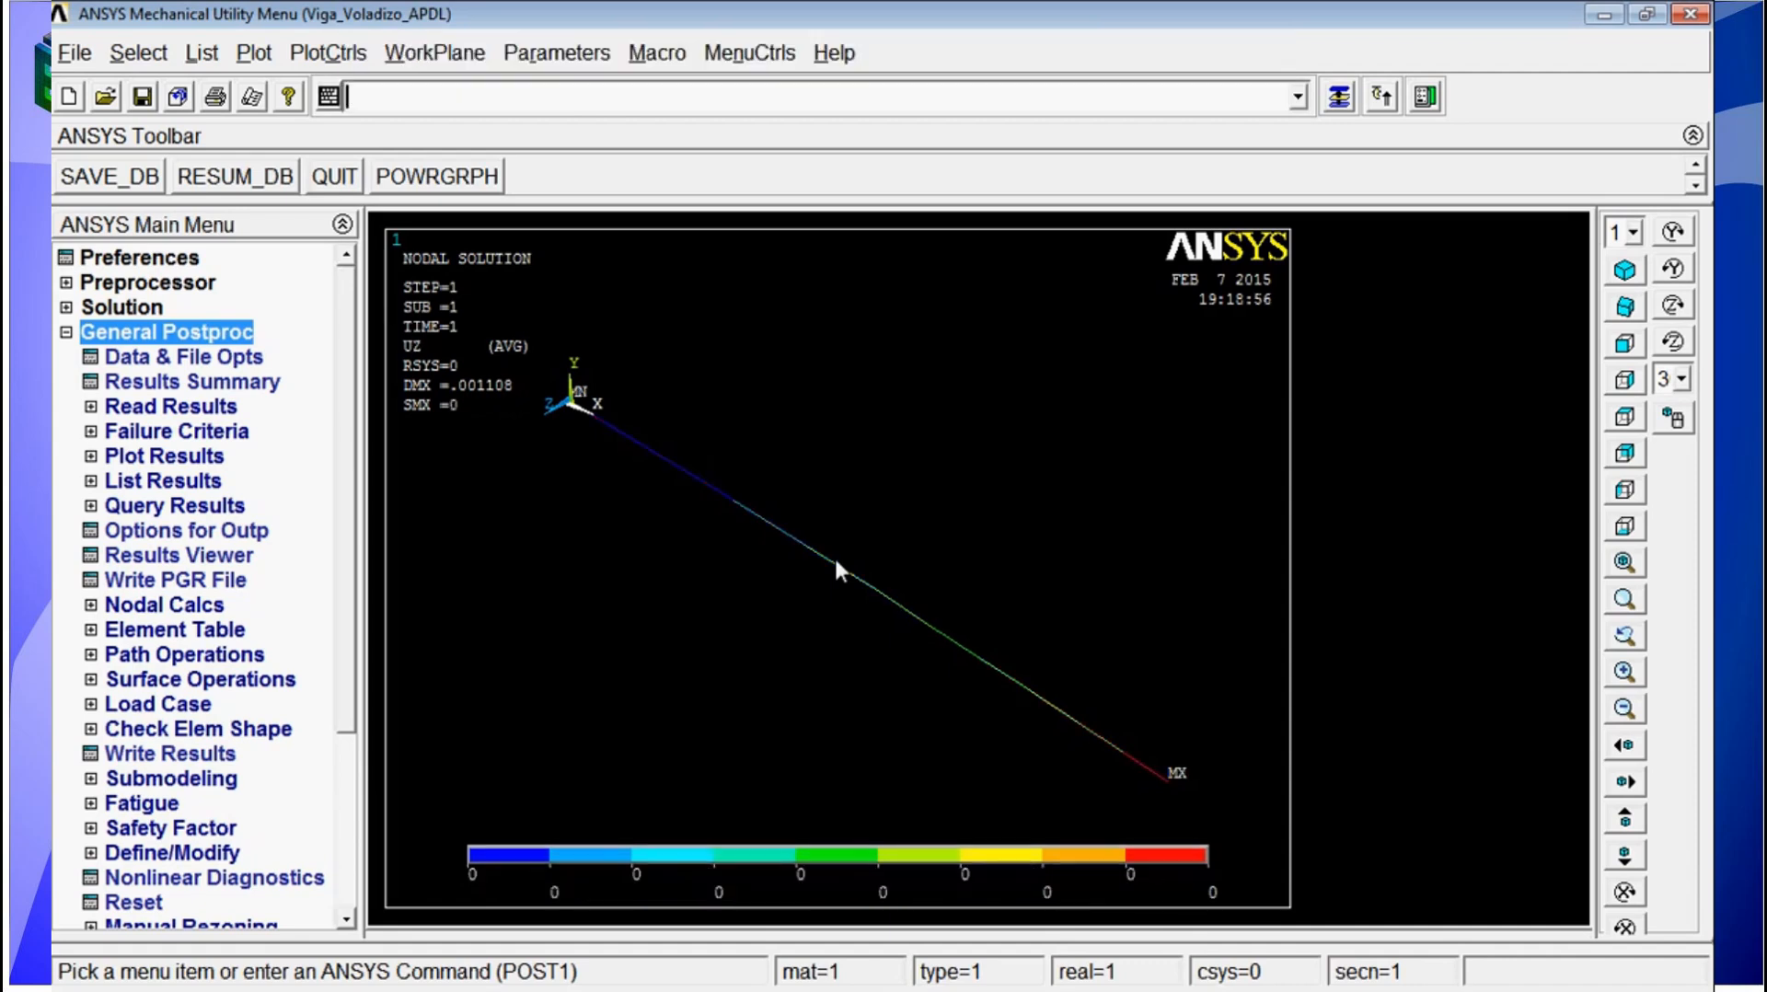
Step: Plot the total displacement vector sum (U,SUM) of the beam with the PLNSOL command
{"action": "left_click_drag", "start_coordinate": [884, 629], "coordinate": [881, 616], "text": "ctrl"}
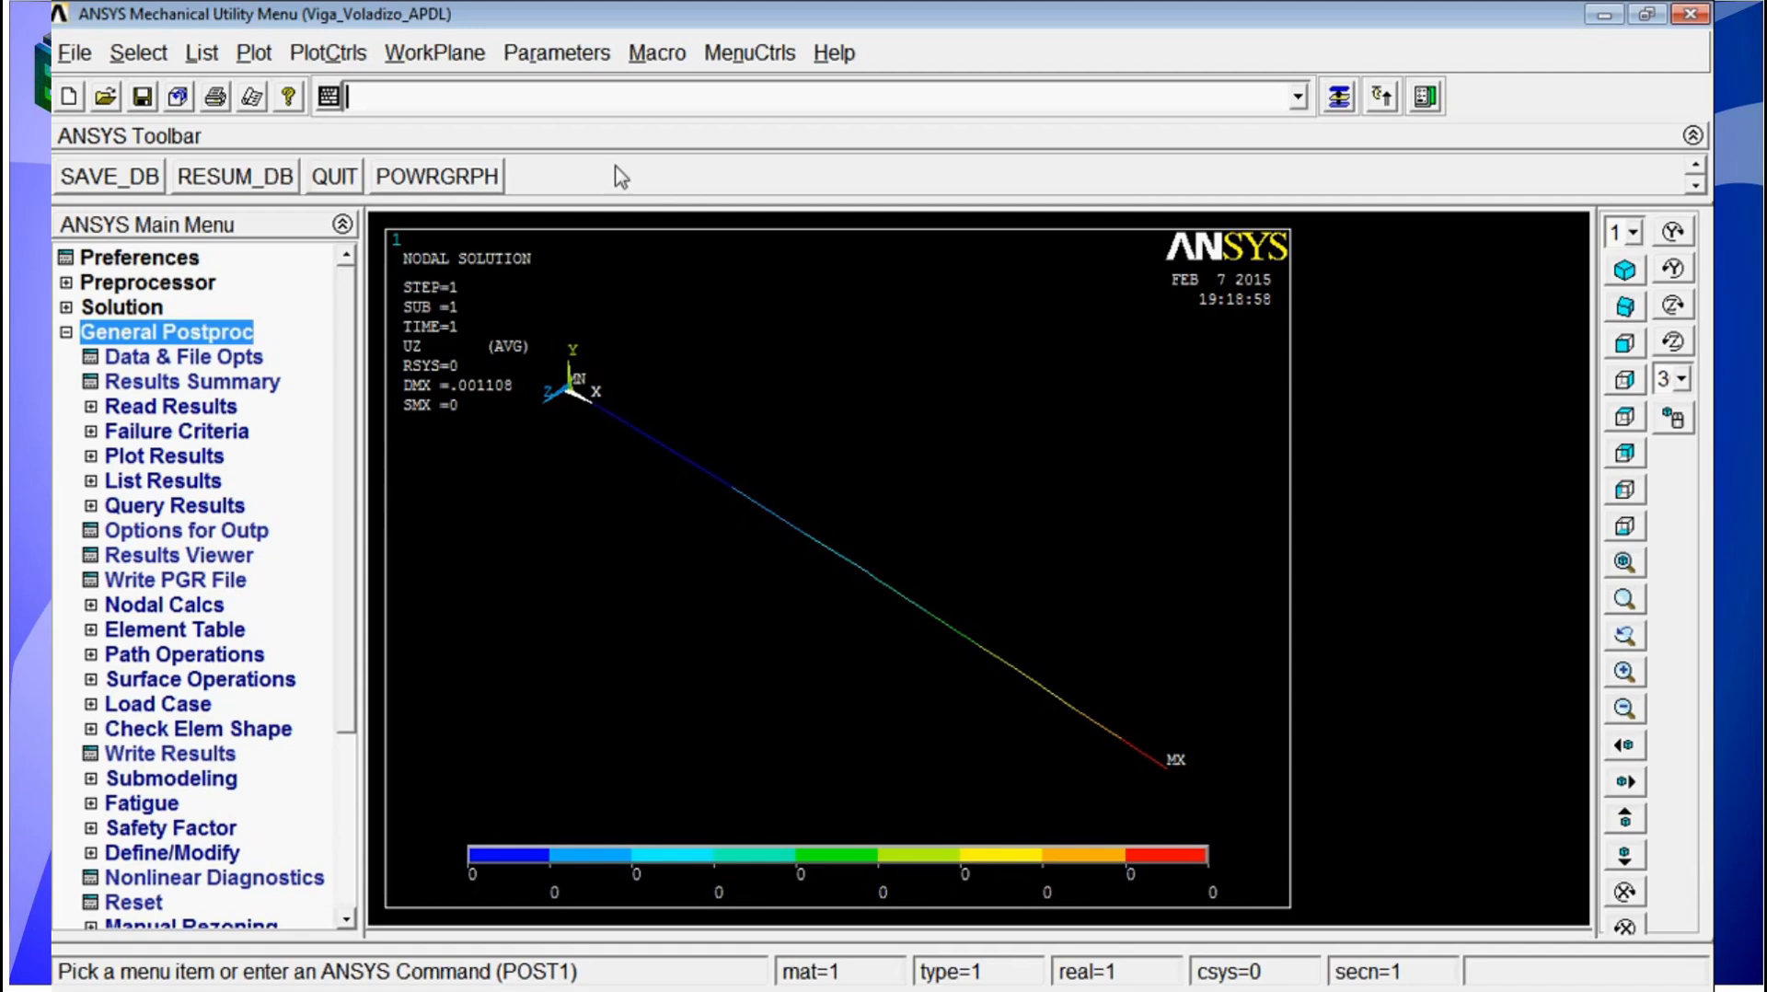
{"action": "type", "text": "pl"}
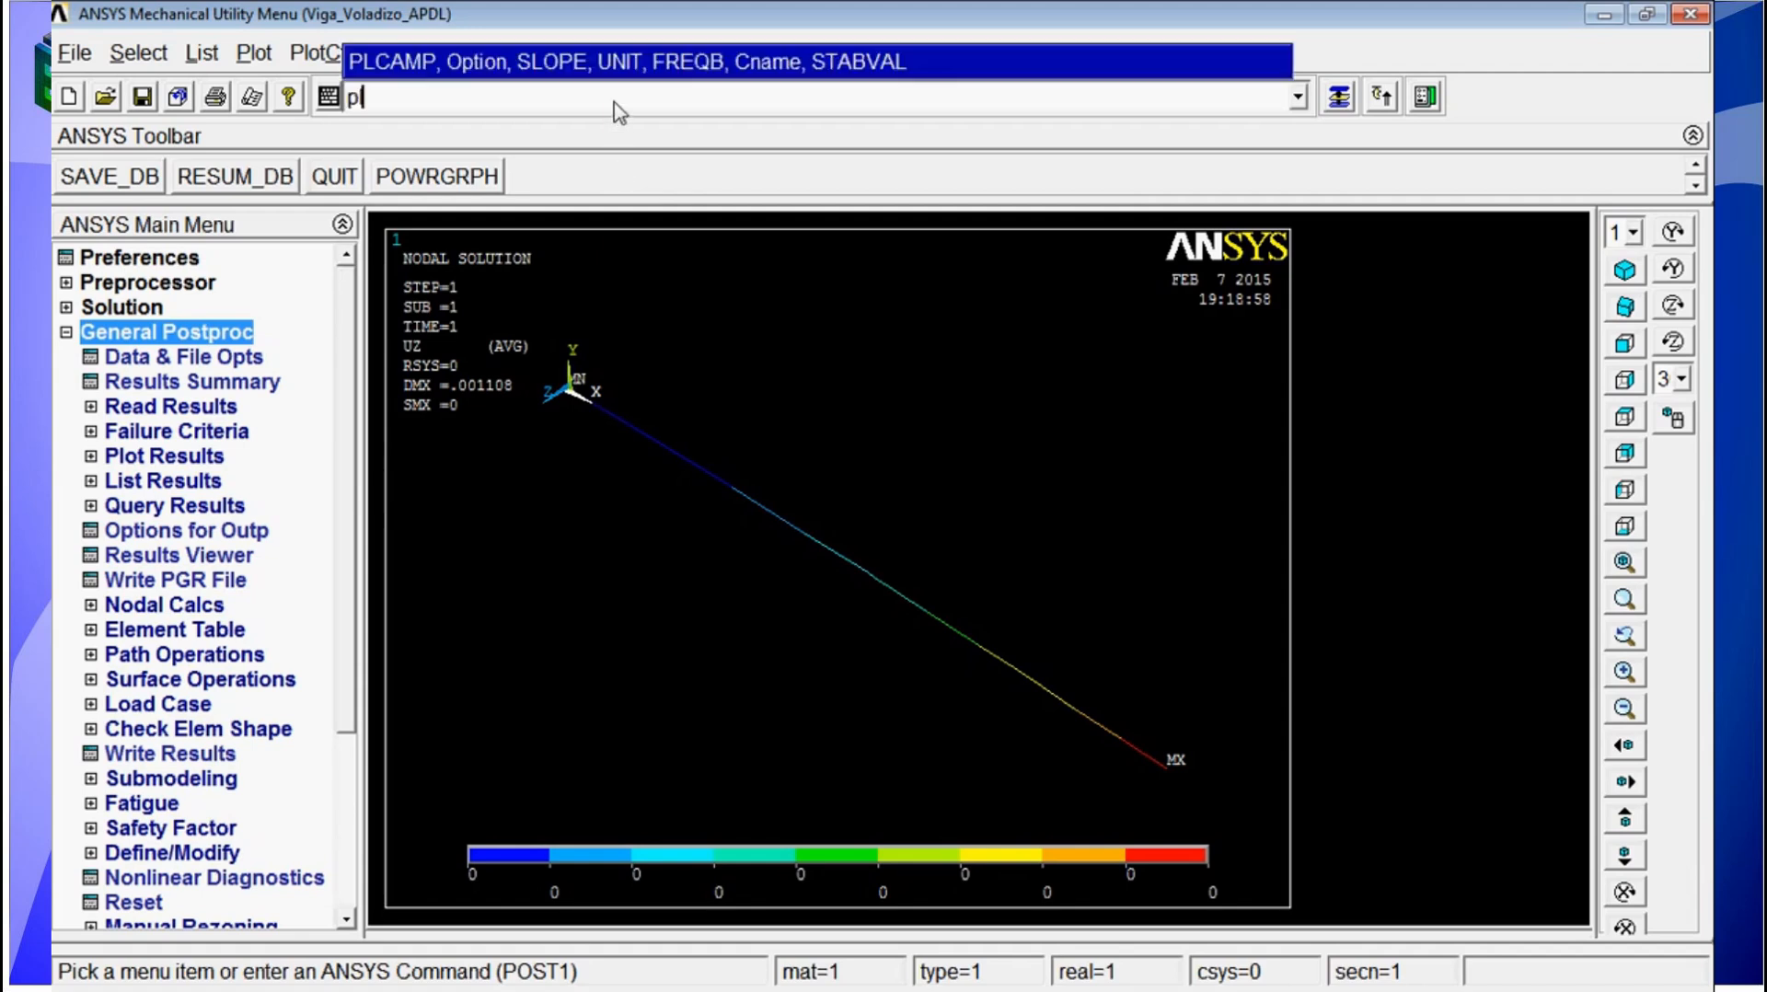
{"action": "type", "text": "nsol"}
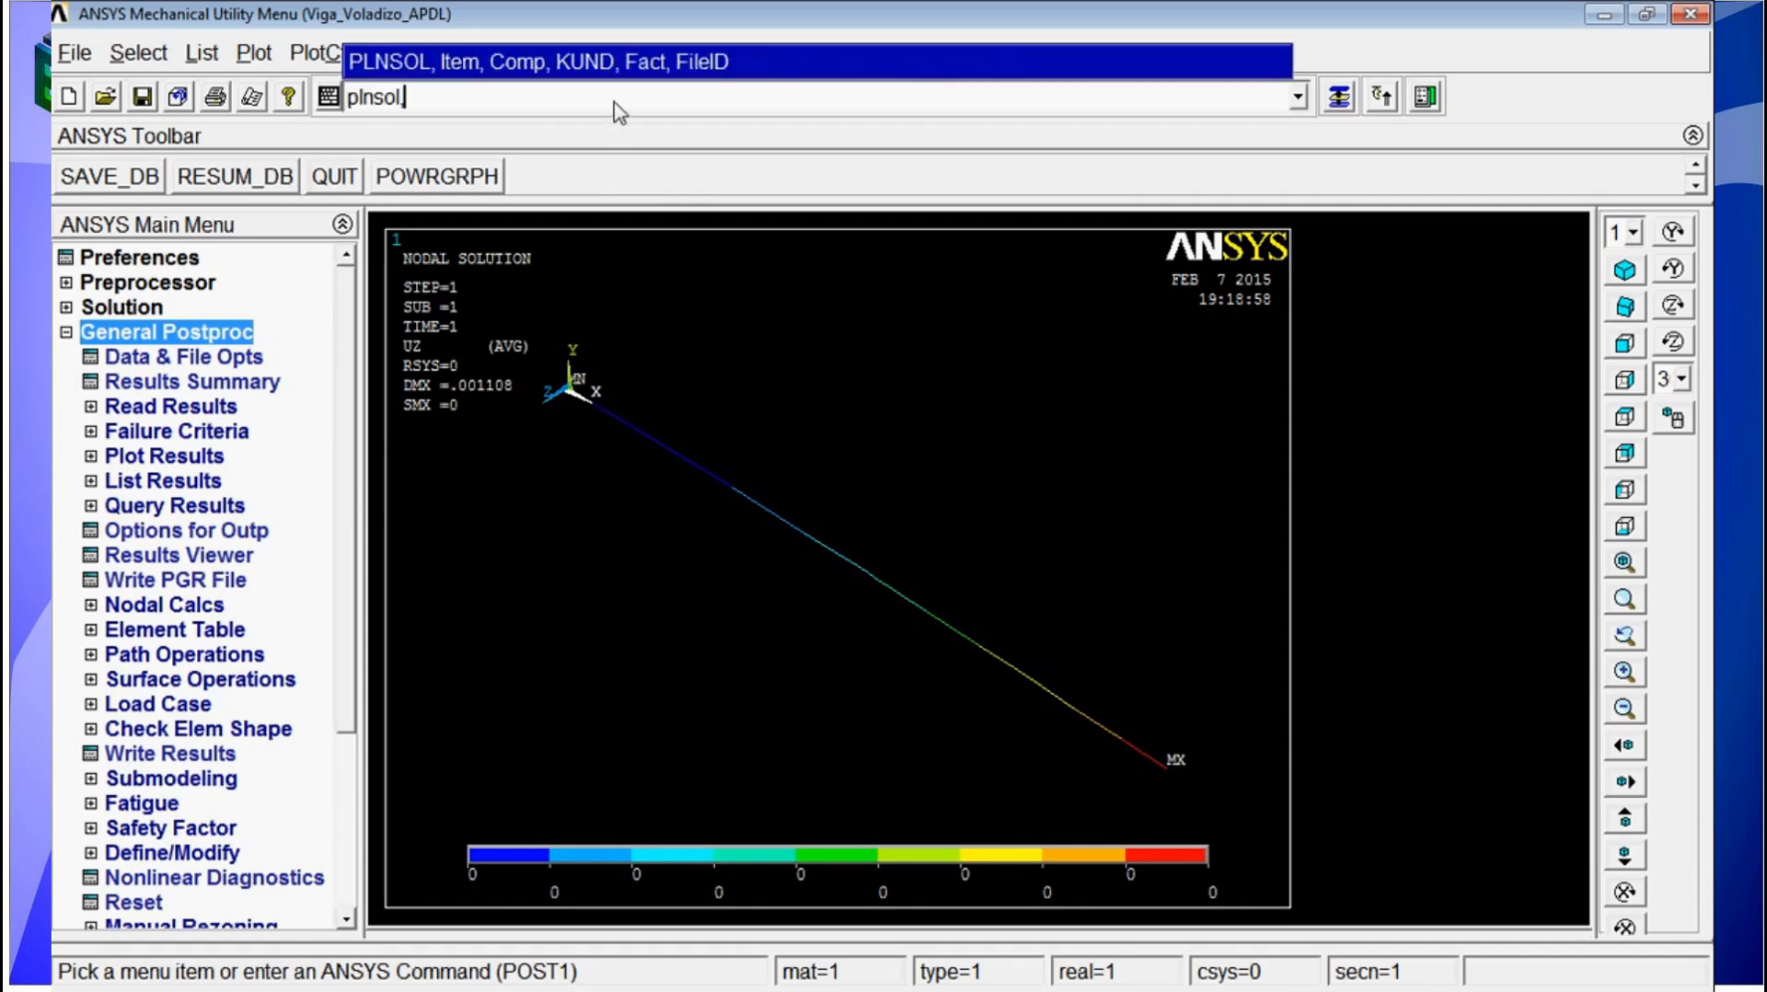
{"action": "type", "text": ",u,sum"}
{"action": "key", "text": "Return"}
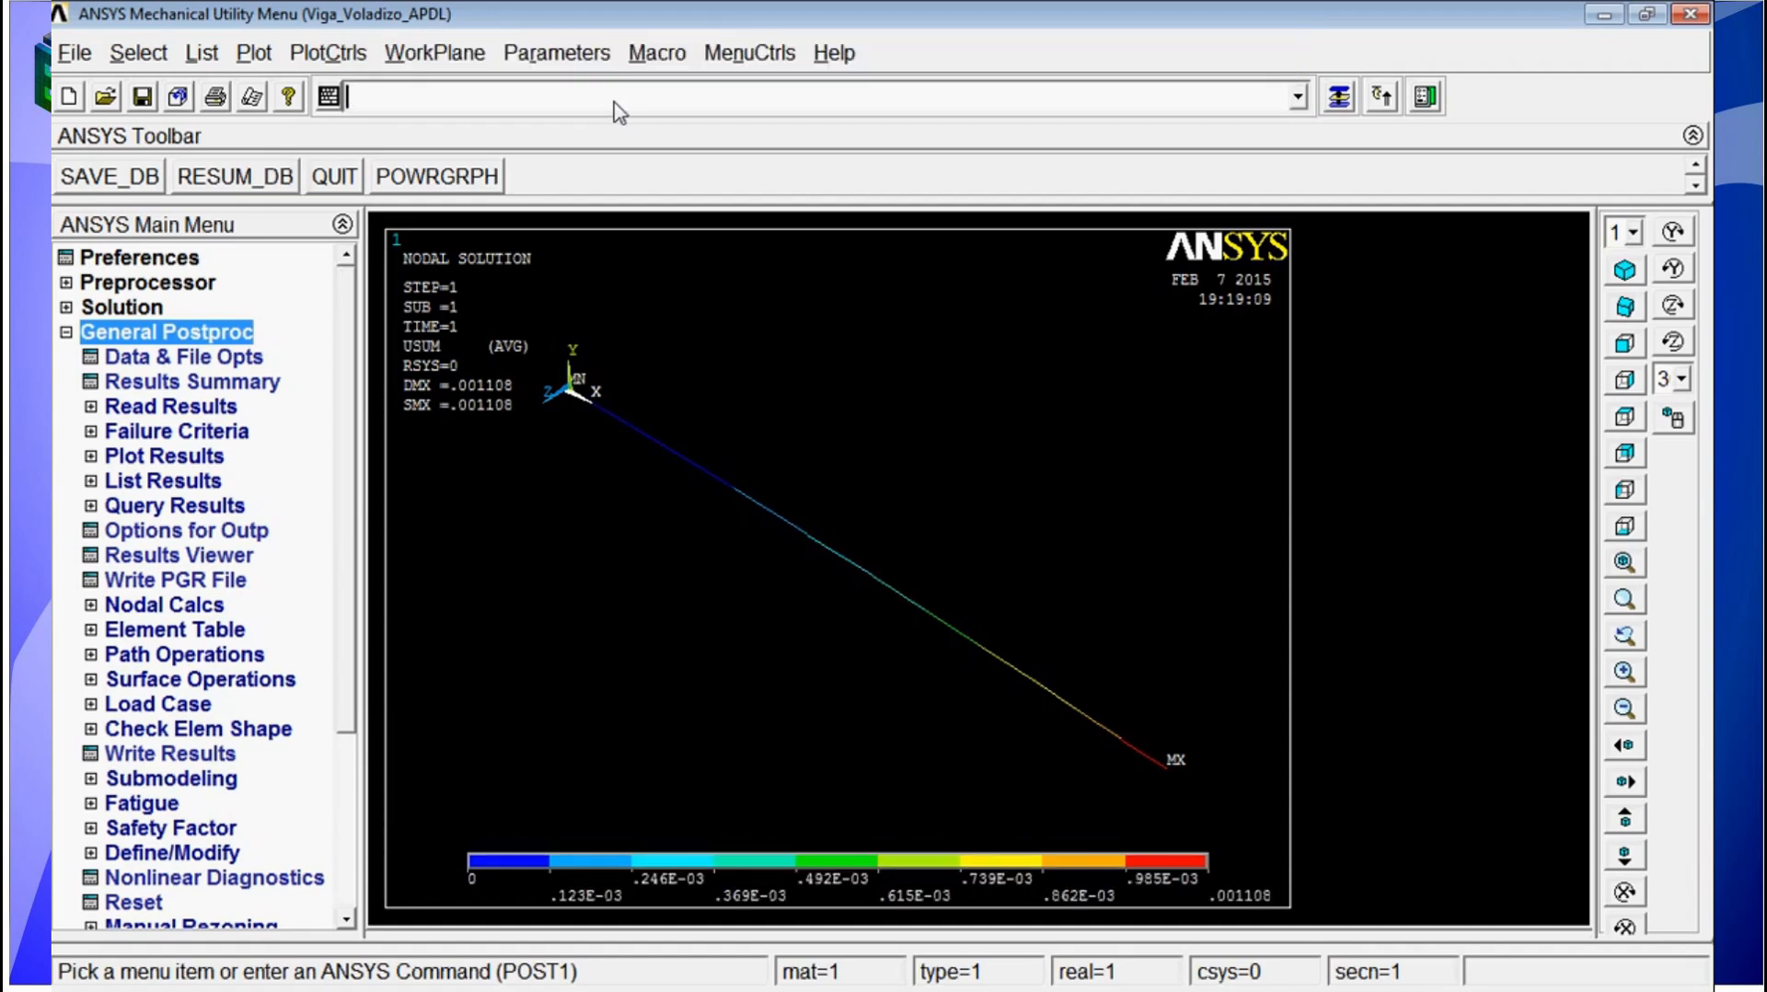
Step: Plot the von Mises equivalent stress (S,EQV) of the beam with the PLNSOL command
{"action": "right_click_drag", "start_coordinate": [905, 568], "coordinate": [919, 532], "text": "ctrl"}
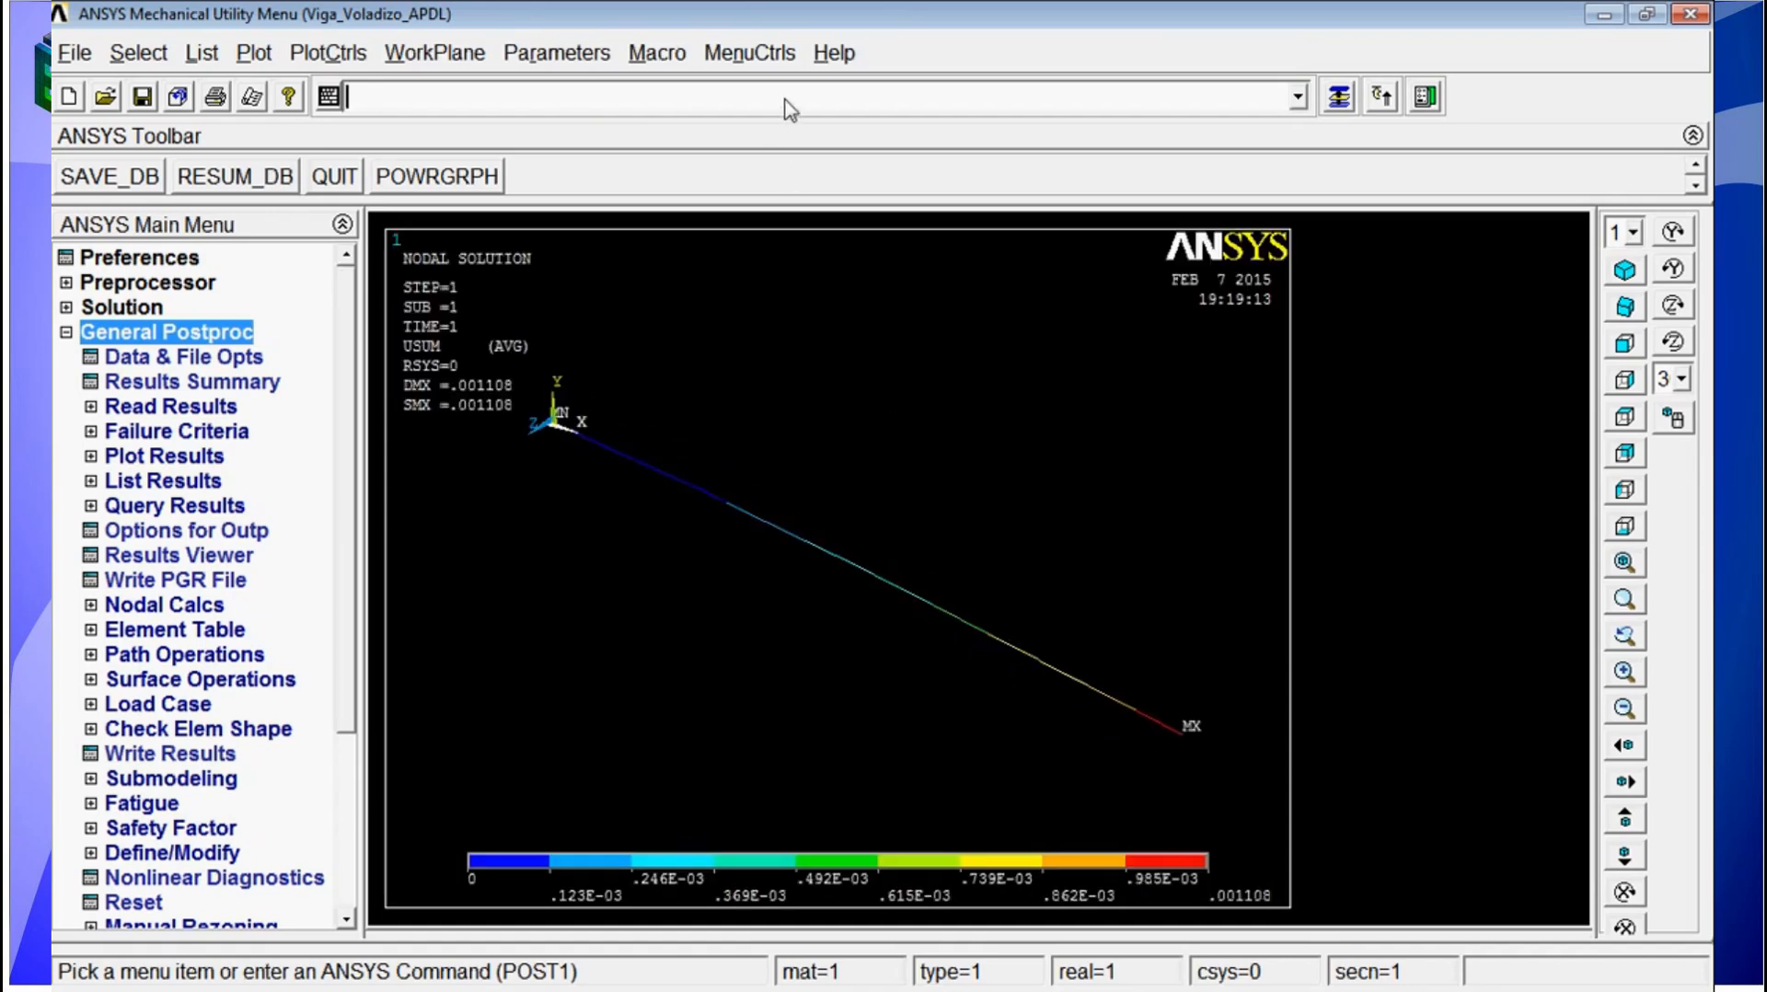
{"action": "type", "text": "plnsol"}
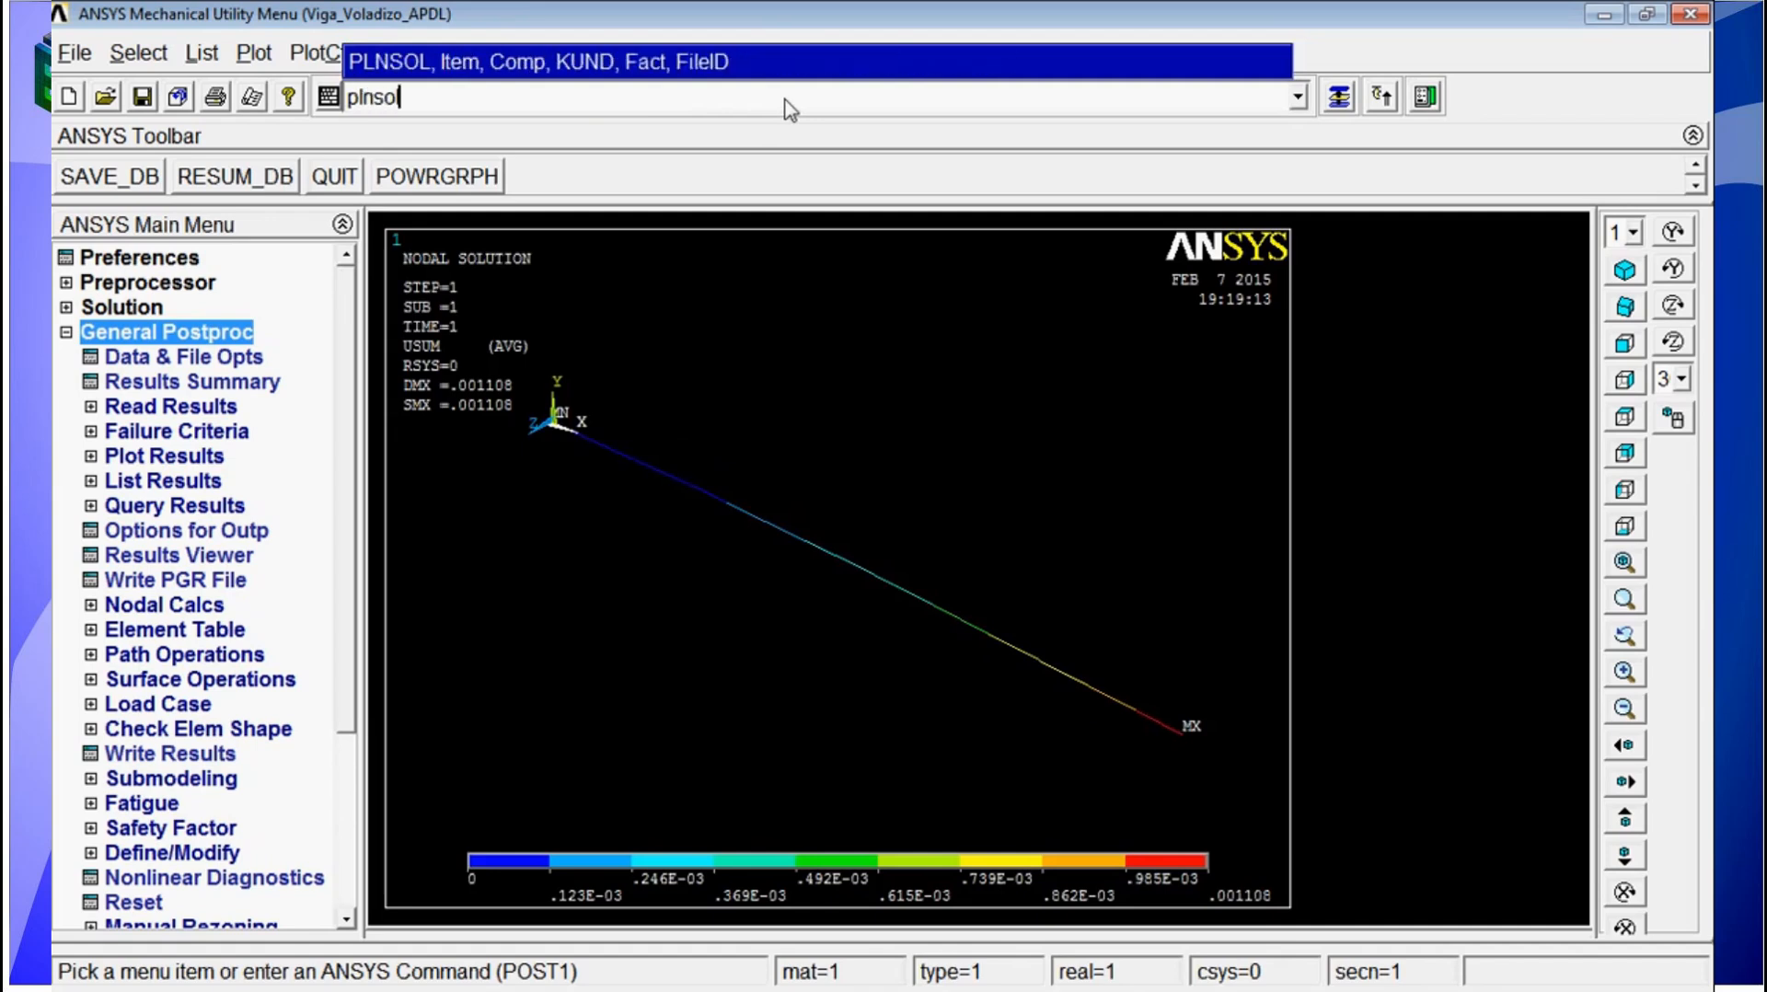
{"action": "type", "text": ",s,eqv"}
{"action": "key", "text": "Return"}
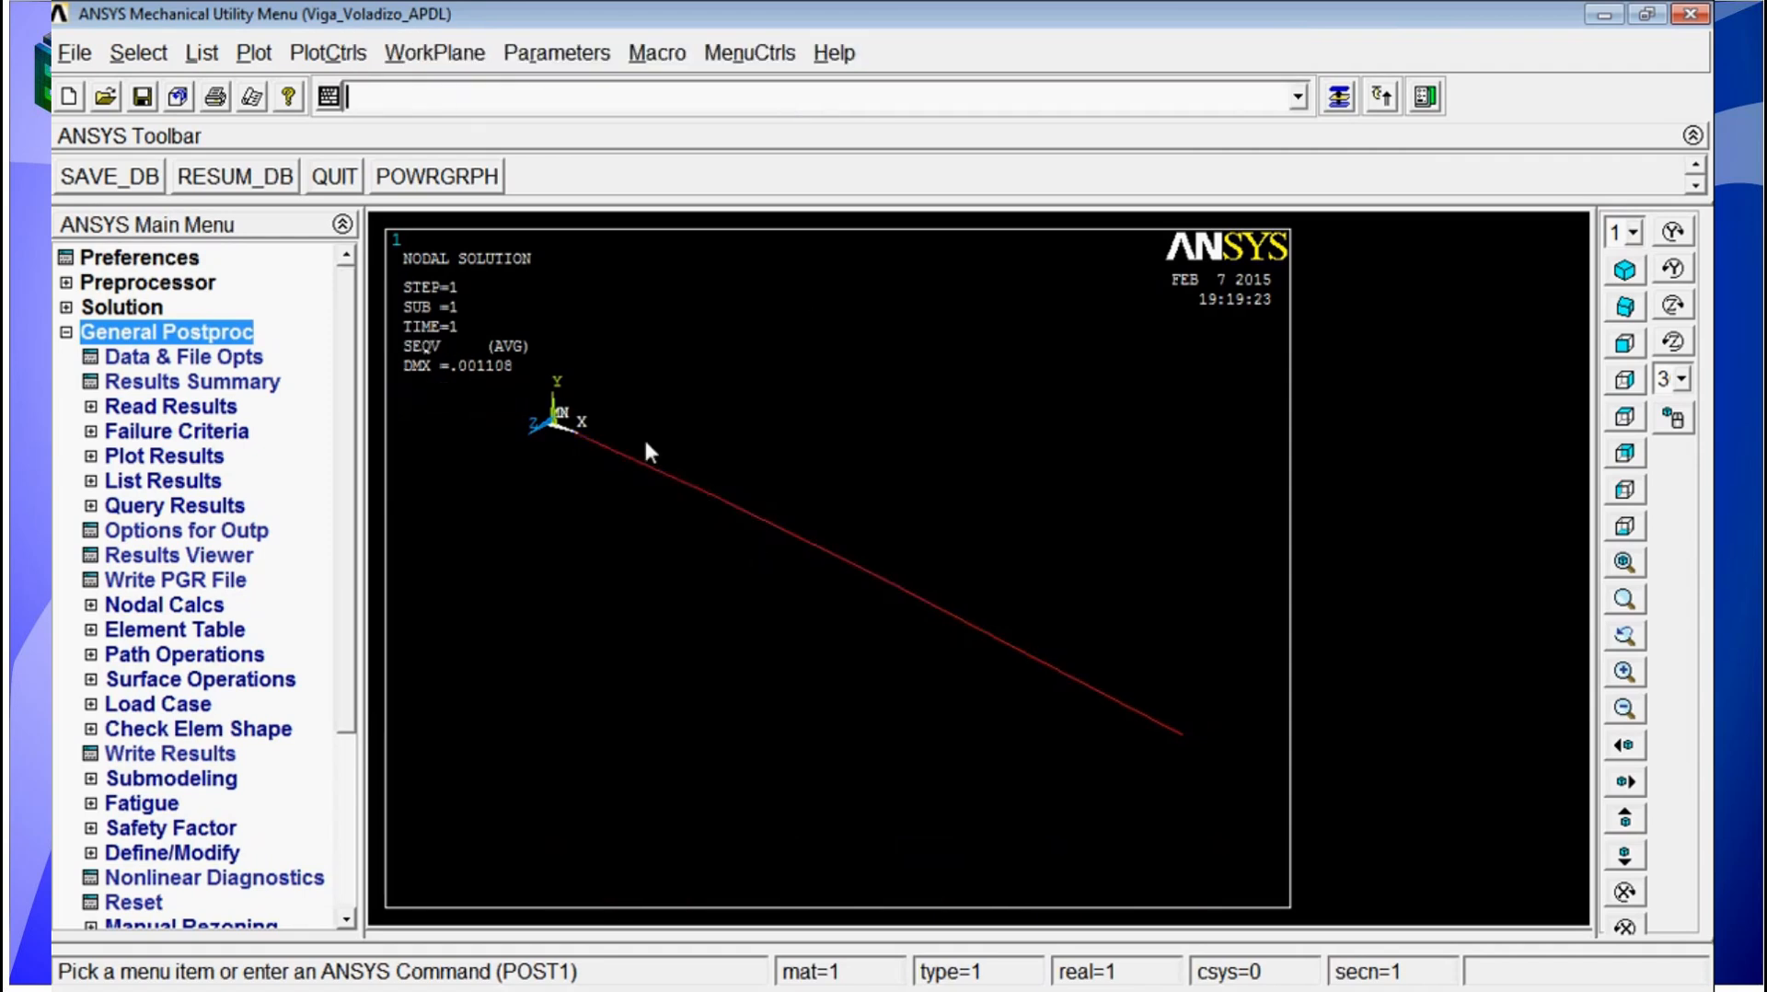
Step: List the nodal forces applied to the beam with the FLIST command, and close the listing
{"action": "right_click_drag", "start_coordinate": [769, 559], "coordinate": [710, 516], "text": "ctrl"}
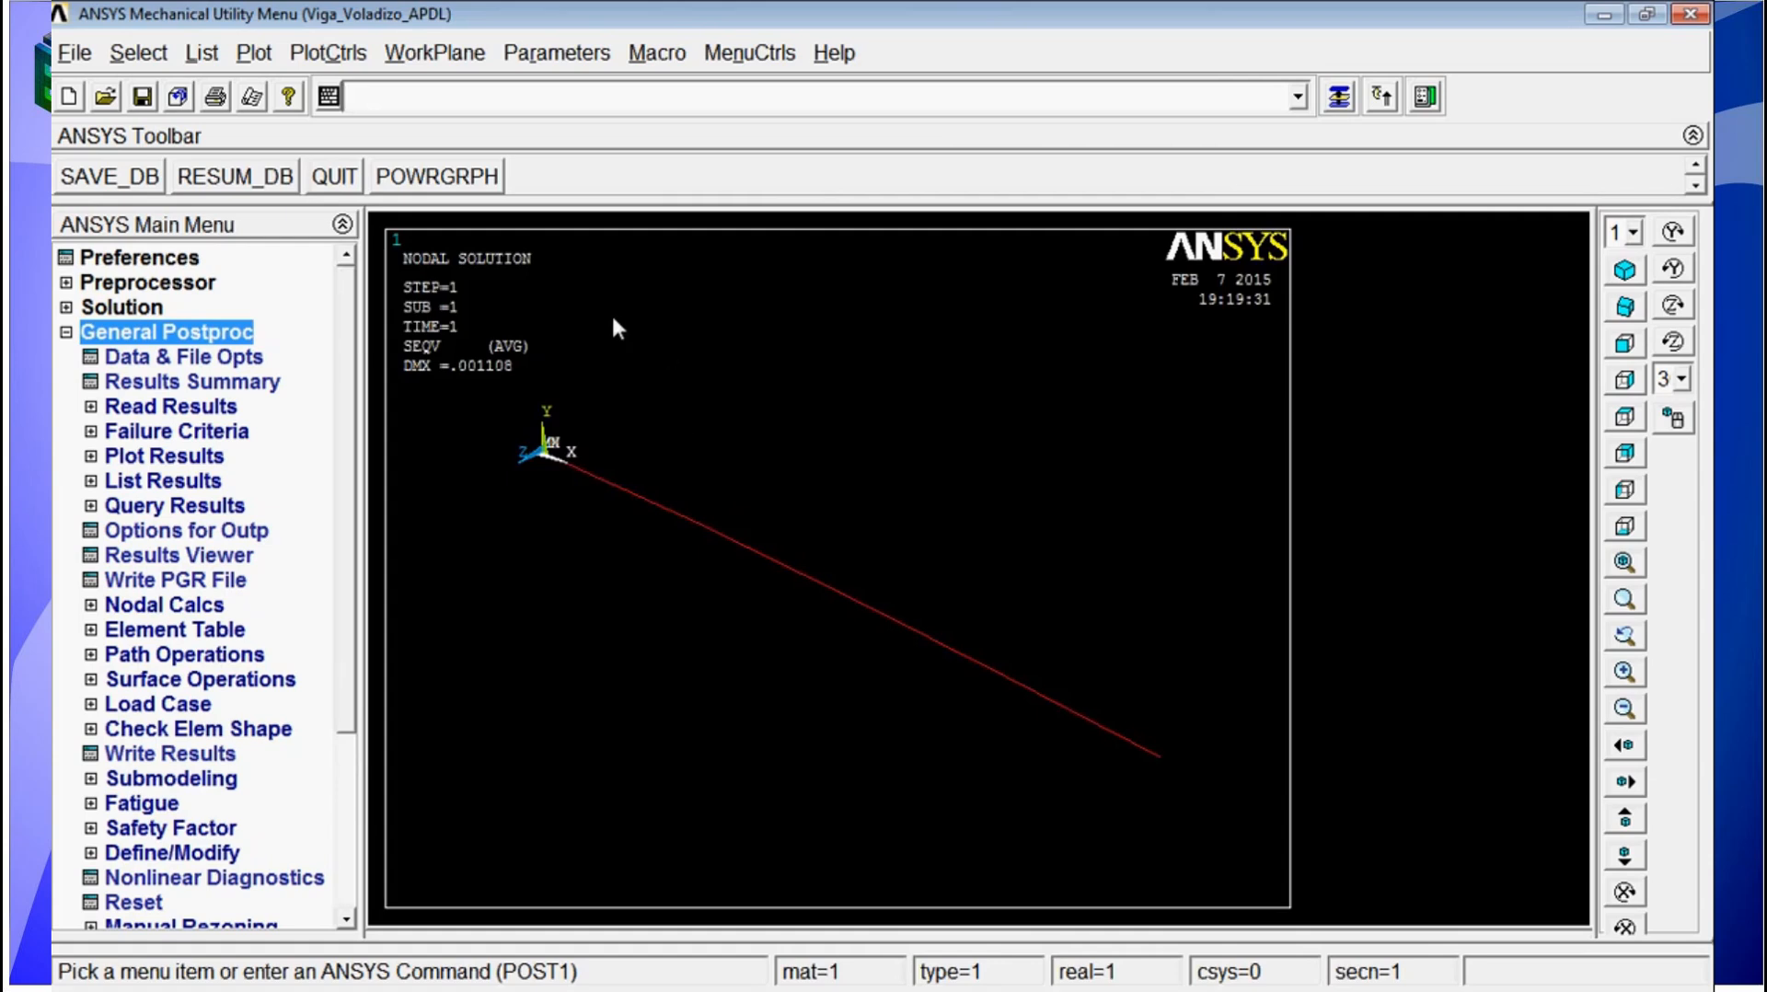
{"action": "left_click", "coordinate": [691, 110]}
{"action": "type", "text": "flist"}
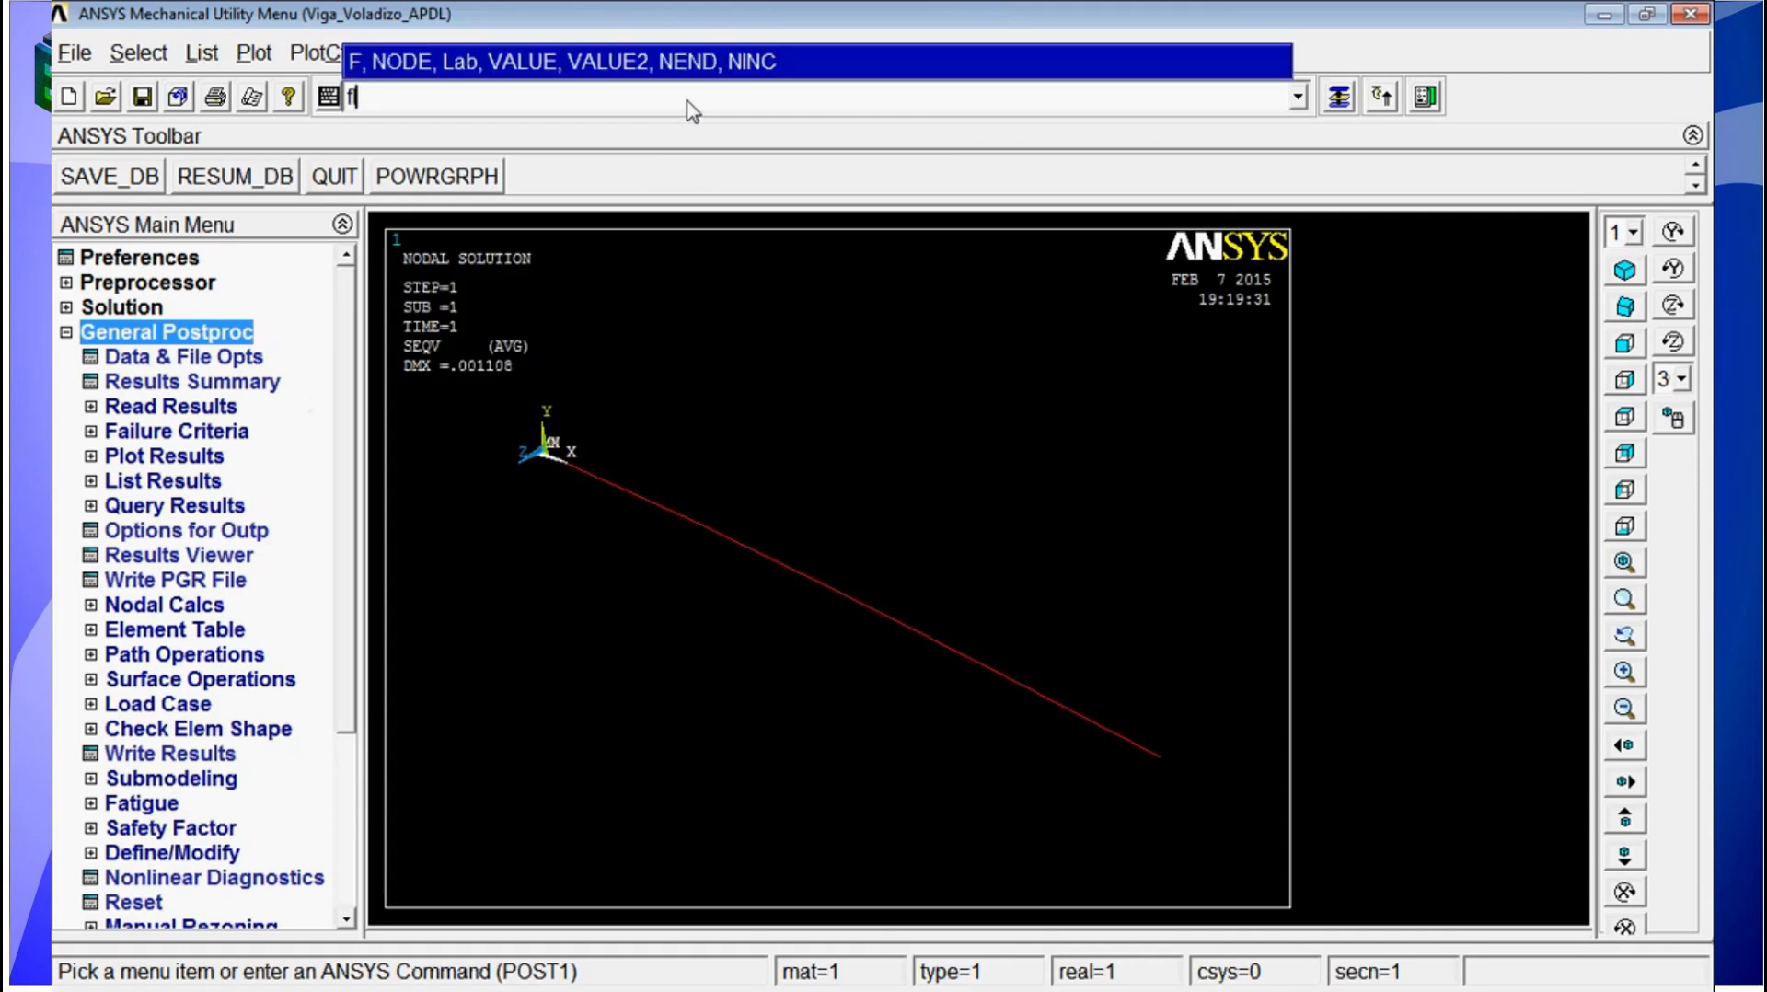
{"action": "key", "text": "Return"}
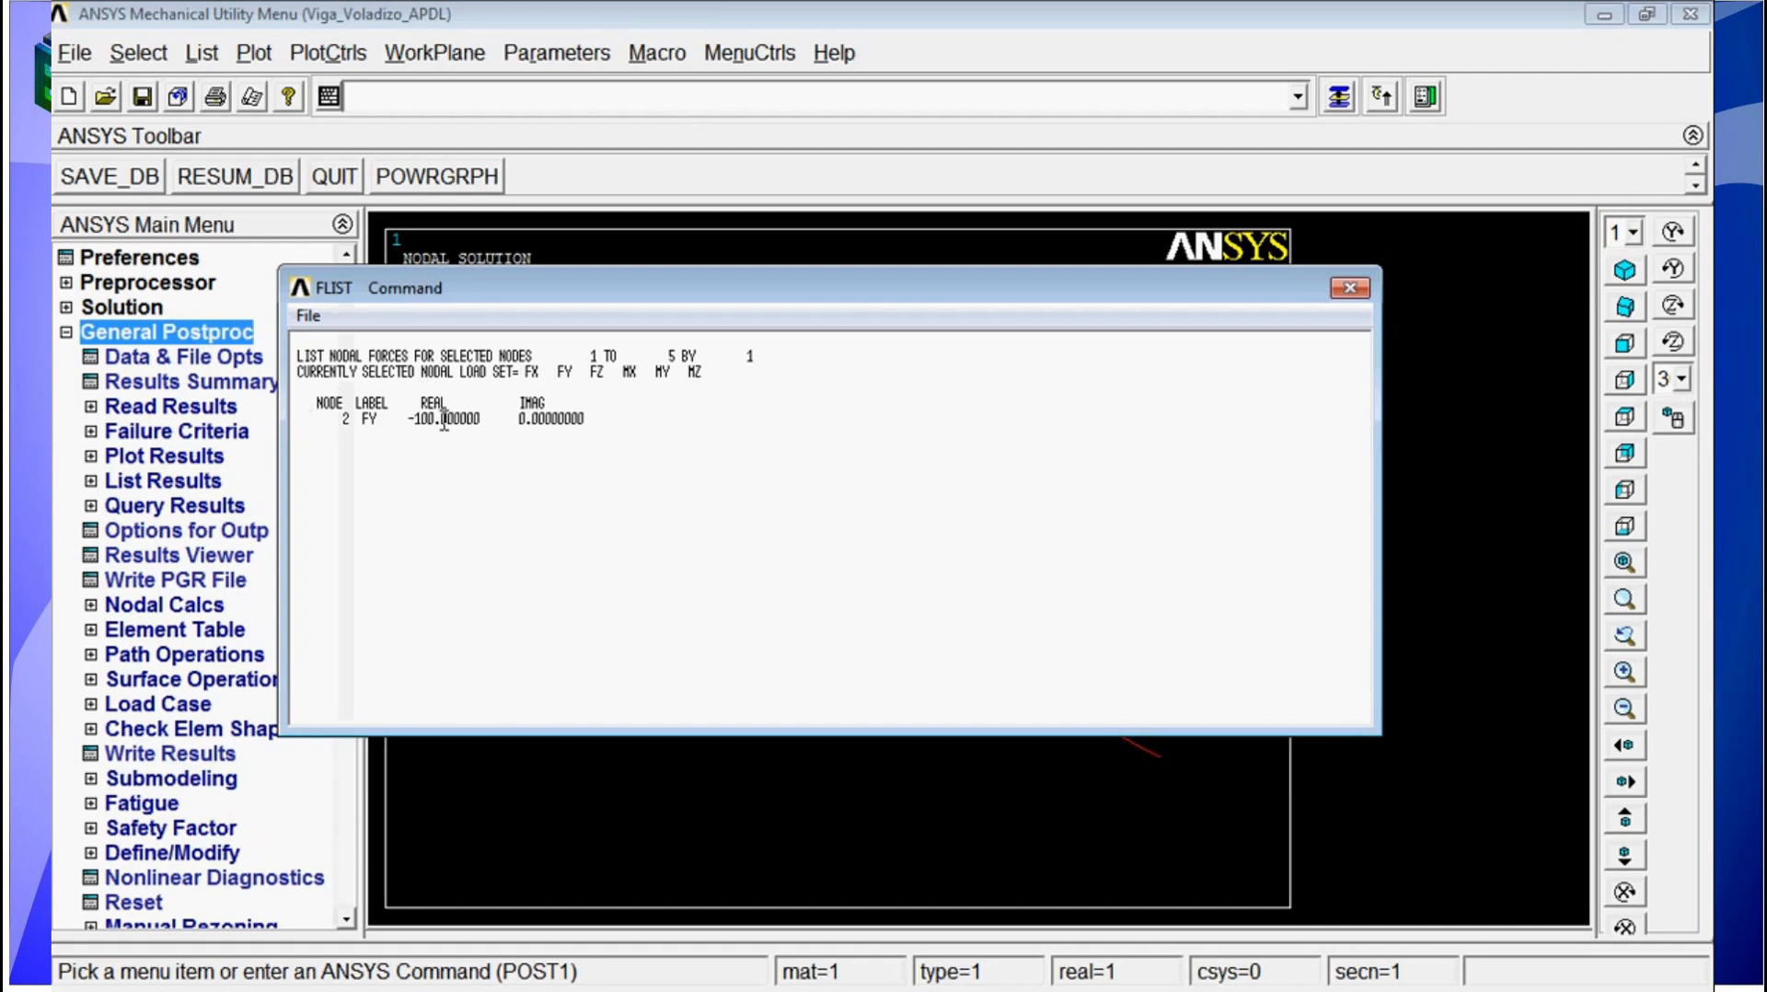
{"action": "left_click", "coordinate": [1348, 289]}
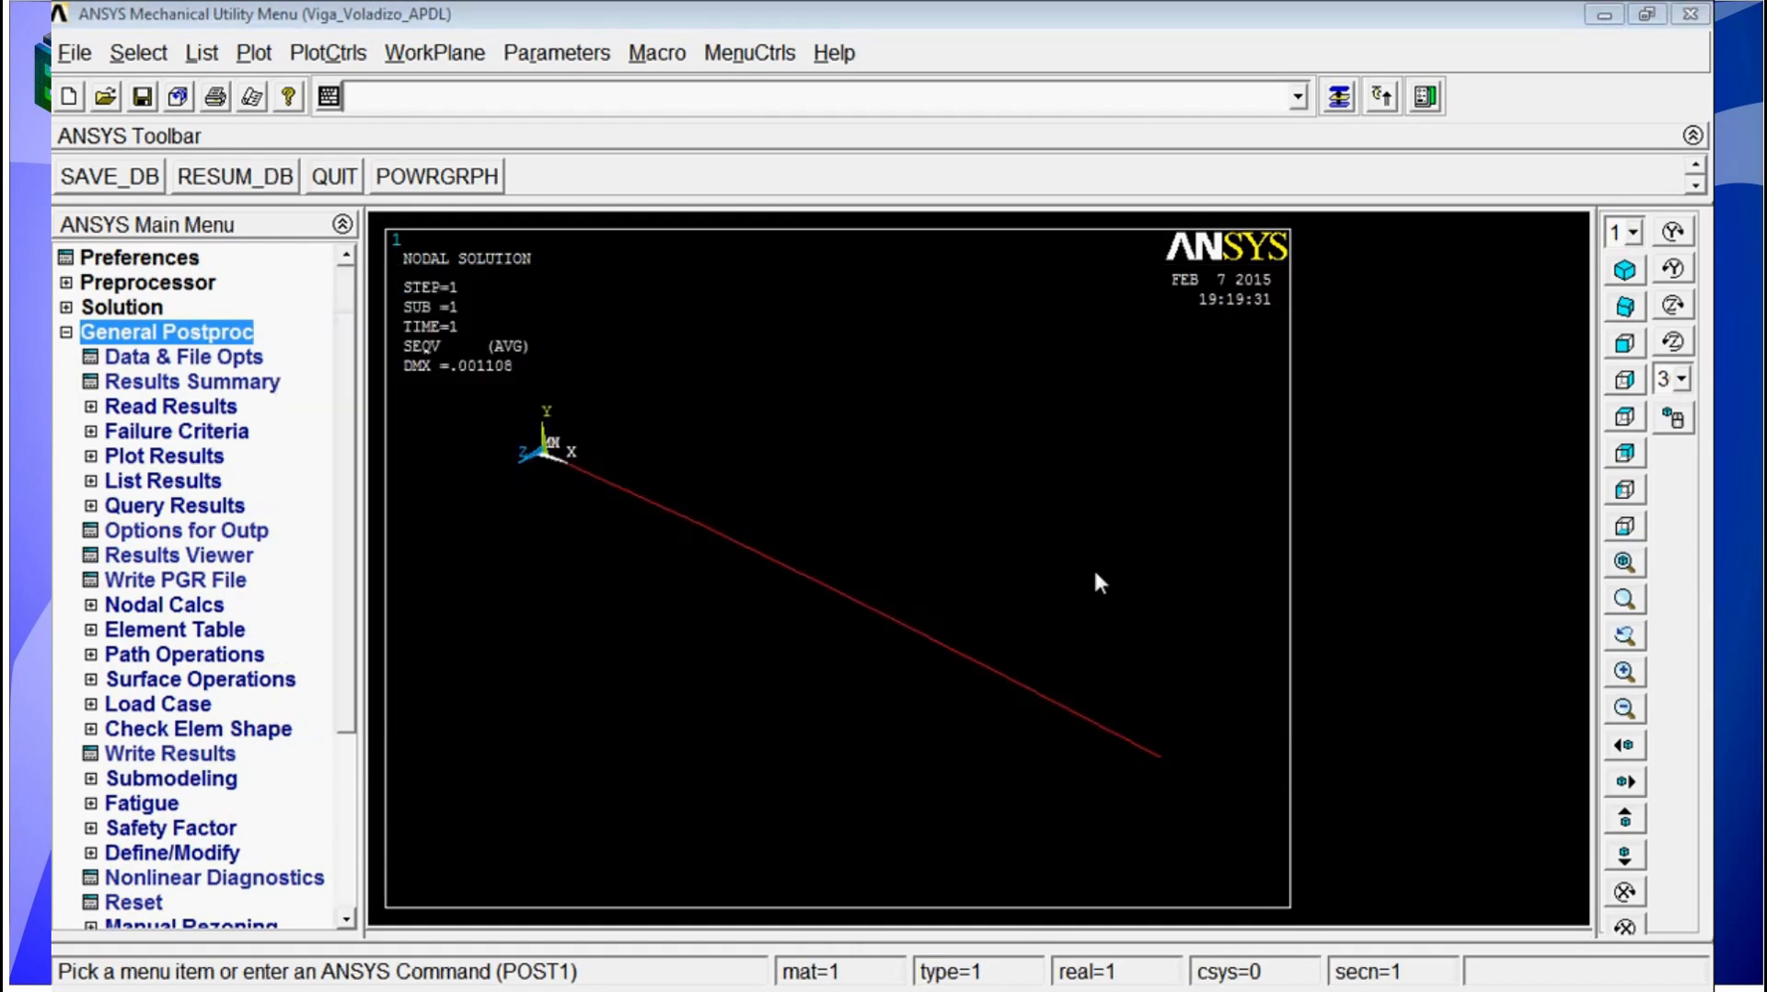